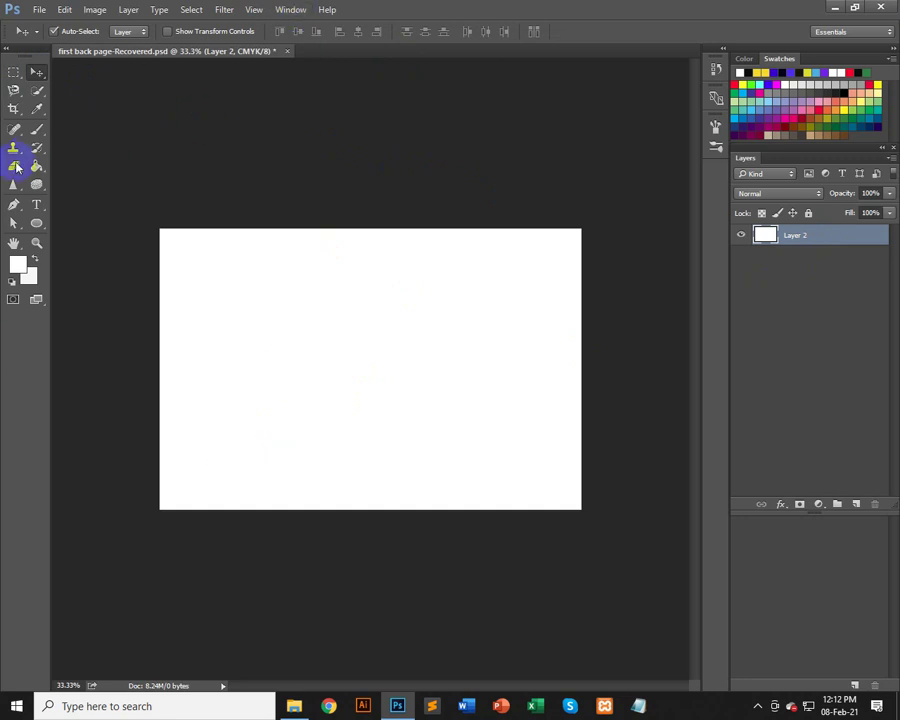
# - Show the Timeline and create a frame animation for the blank white document
pyautogui.click(292, 10)
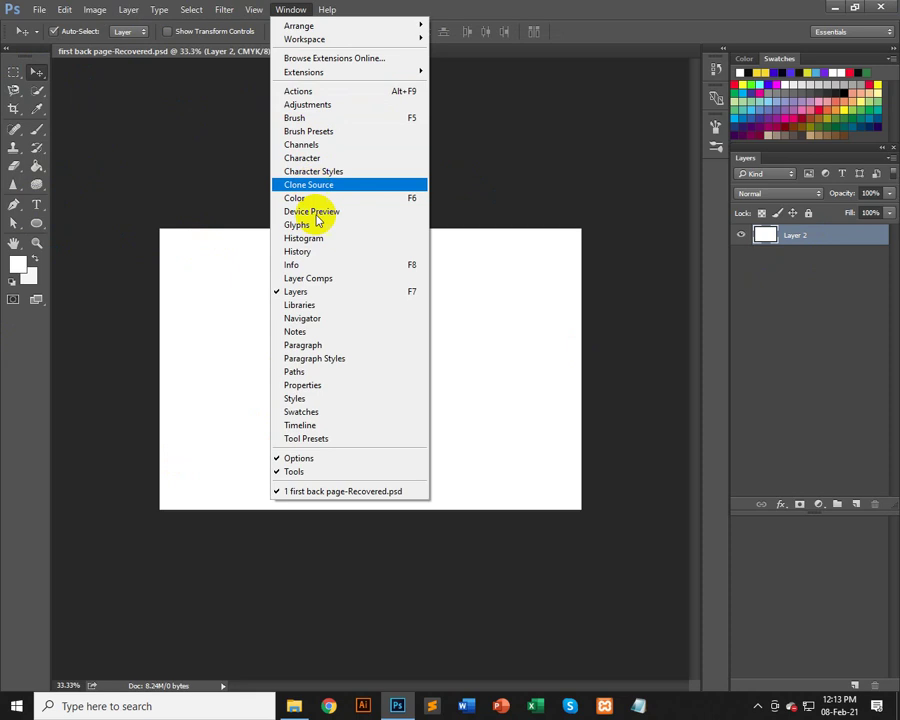
pyautogui.click(297, 430)
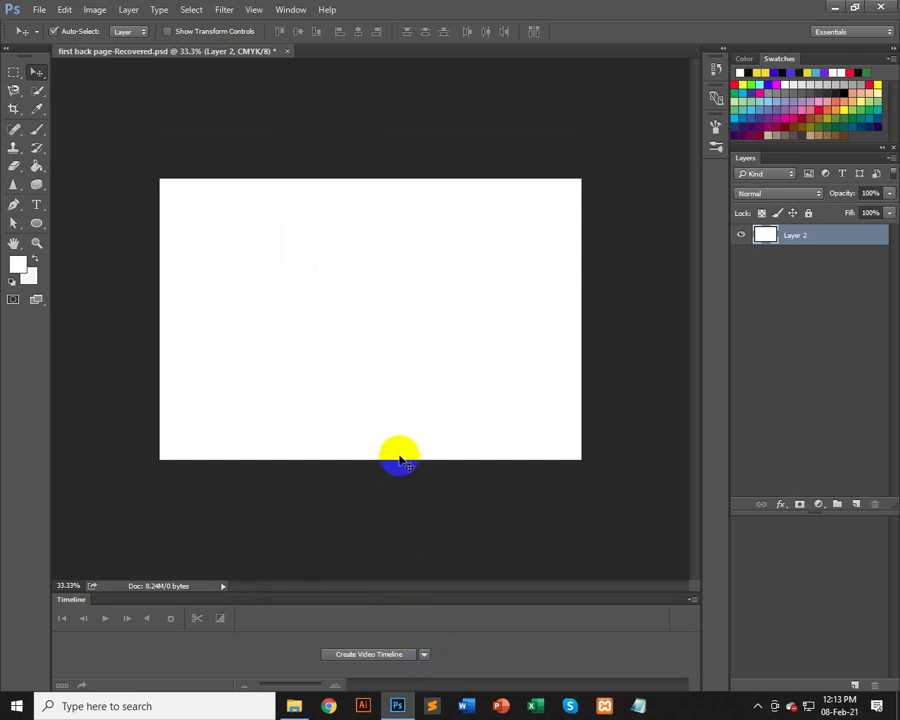
pyautogui.click(424, 654)
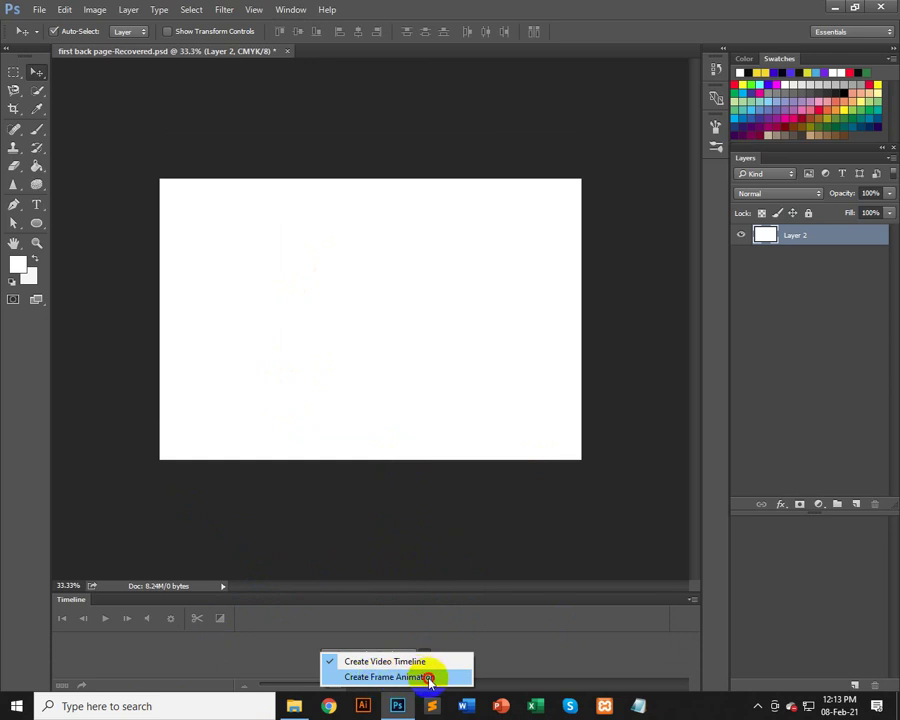
pyautogui.click(430, 677)
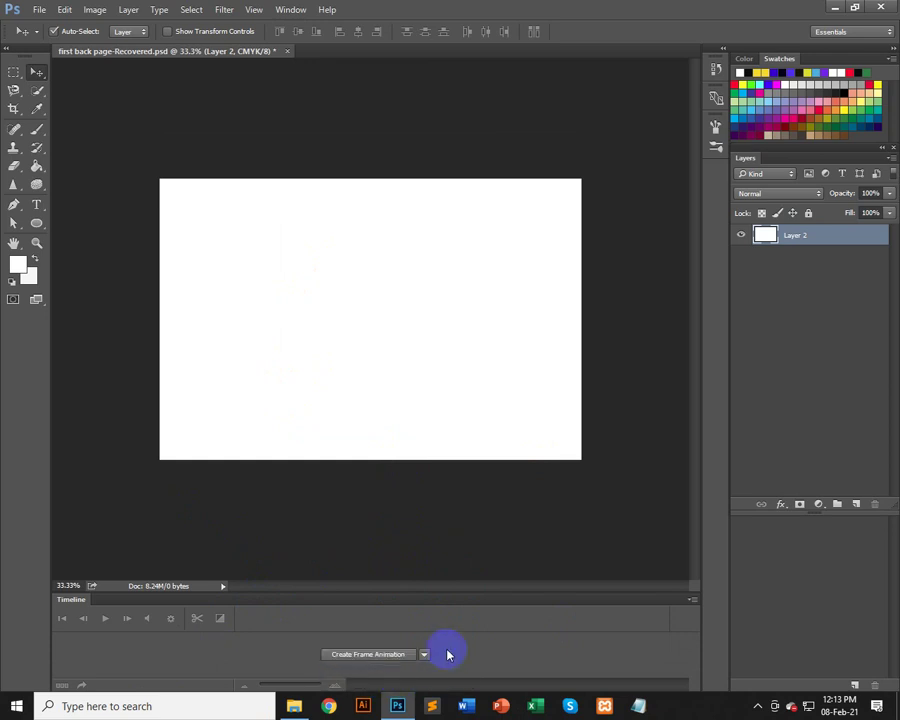
pyautogui.click(359, 656)
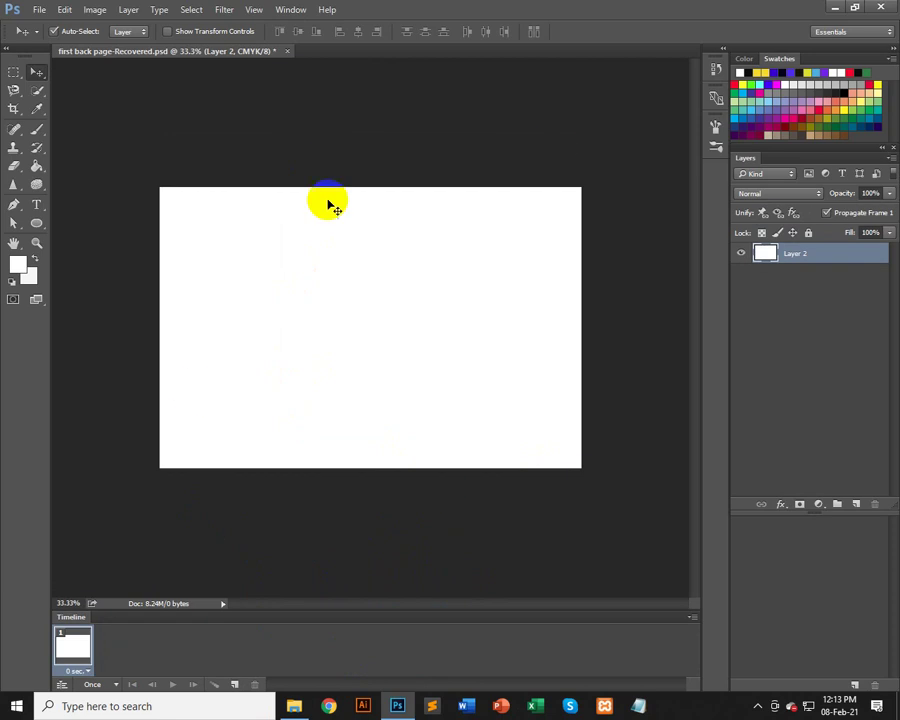
# - Draw a 90 px circle shape near the lower-left corner of the canvas with the Ellipse tool and dismiss its shape properties
pyautogui.click(127, 460)
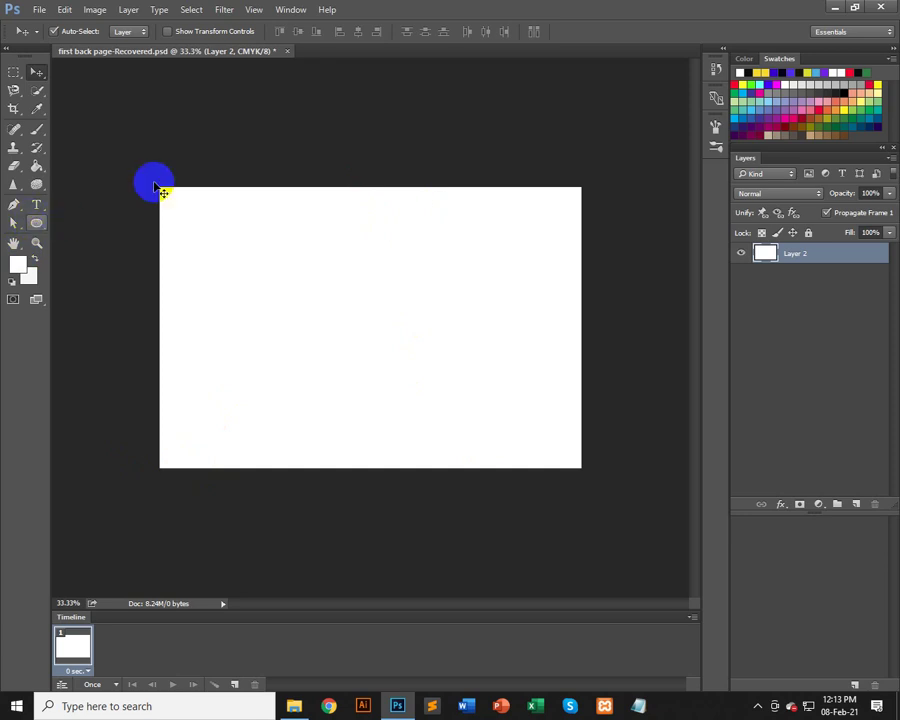
pyautogui.click(12, 244)
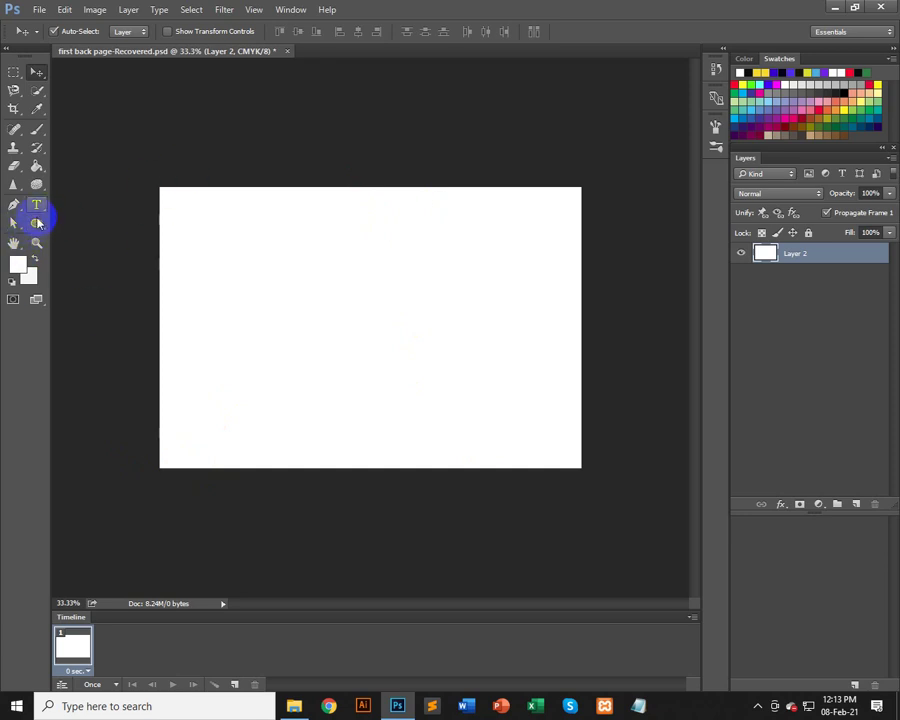
pyautogui.rightClick(36, 225)
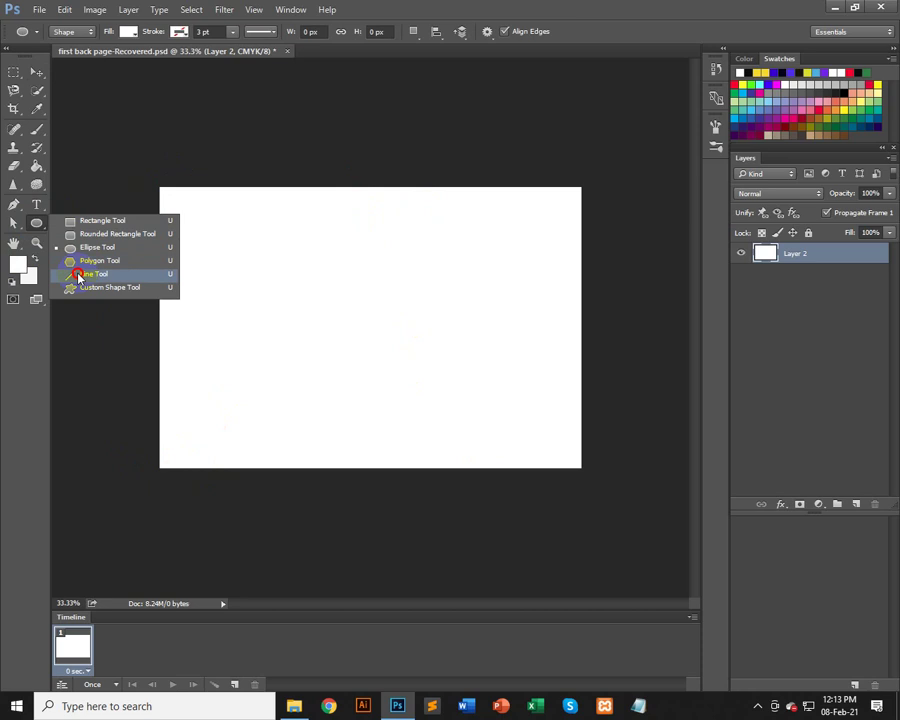
pyautogui.click(80, 248)
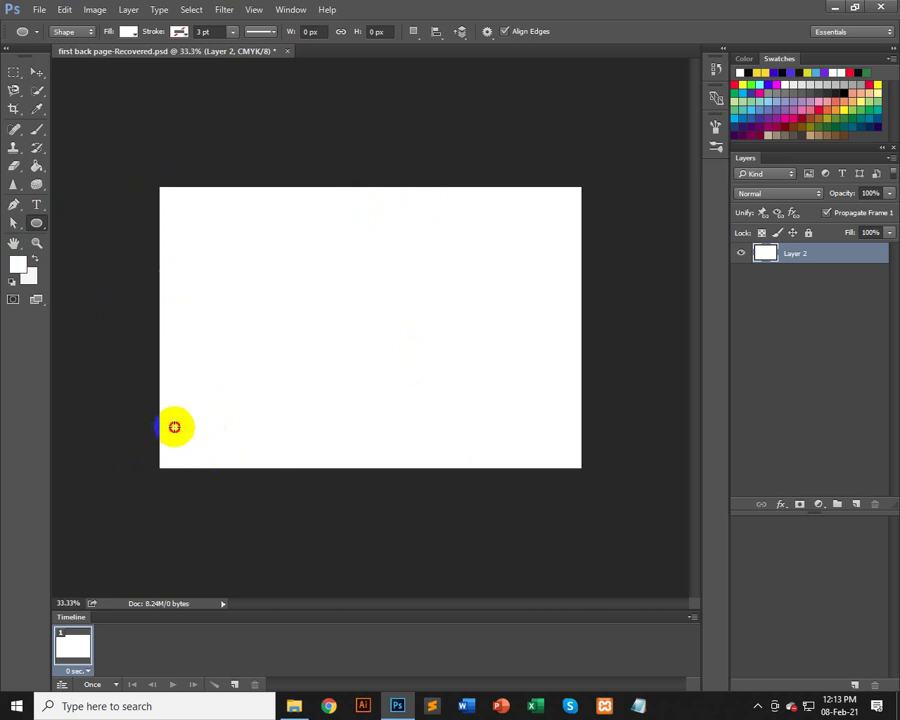
pyautogui.moveTo(174, 427); pyautogui.dragTo(203, 416)
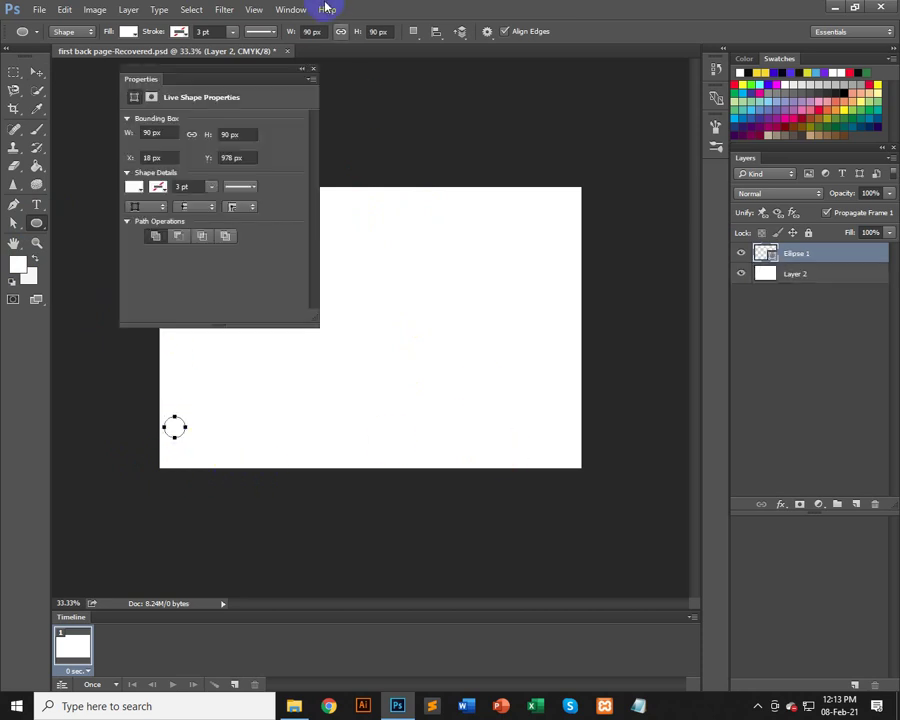
pyautogui.click(313, 71)
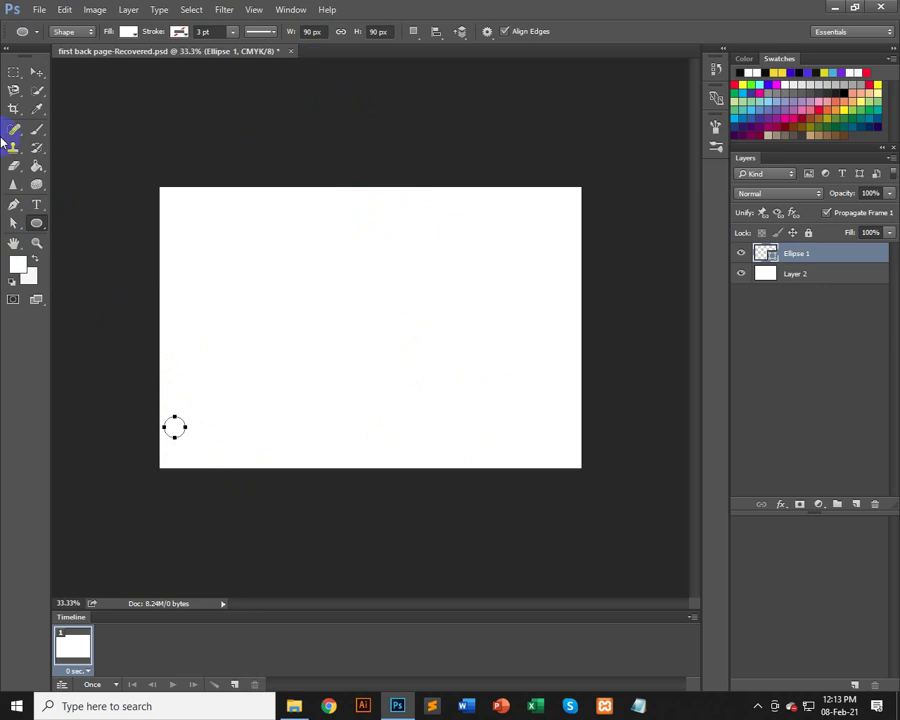
# - Change the circle's fill colour to red, about #fb3d3d
pyautogui.click(32, 76)
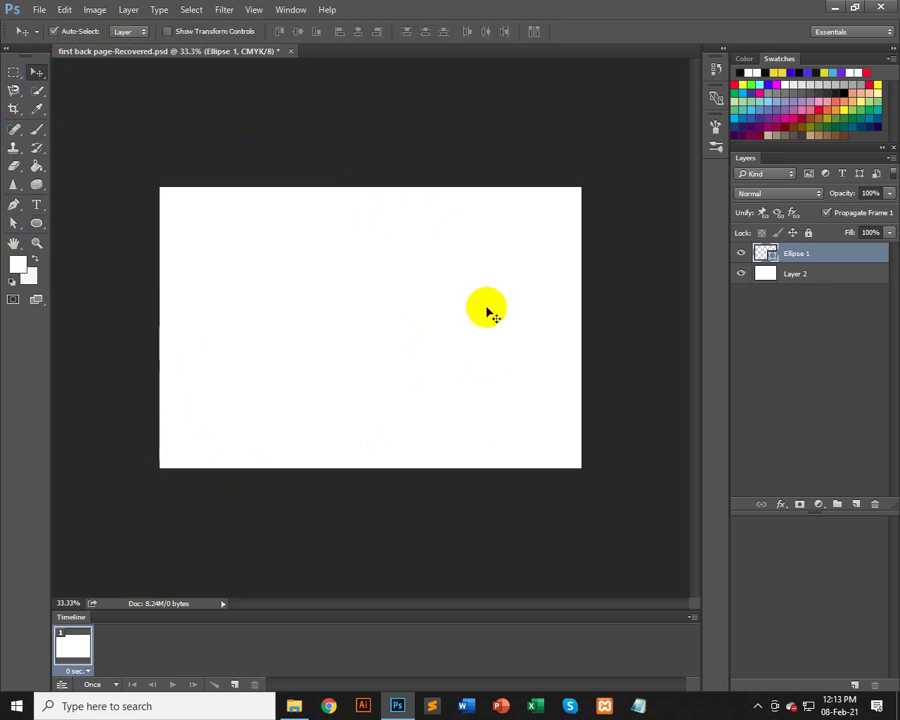
pyautogui.doubleClick(766, 253)
pyautogui.moveTo(353, 175); pyautogui.dragTo(403, 182)
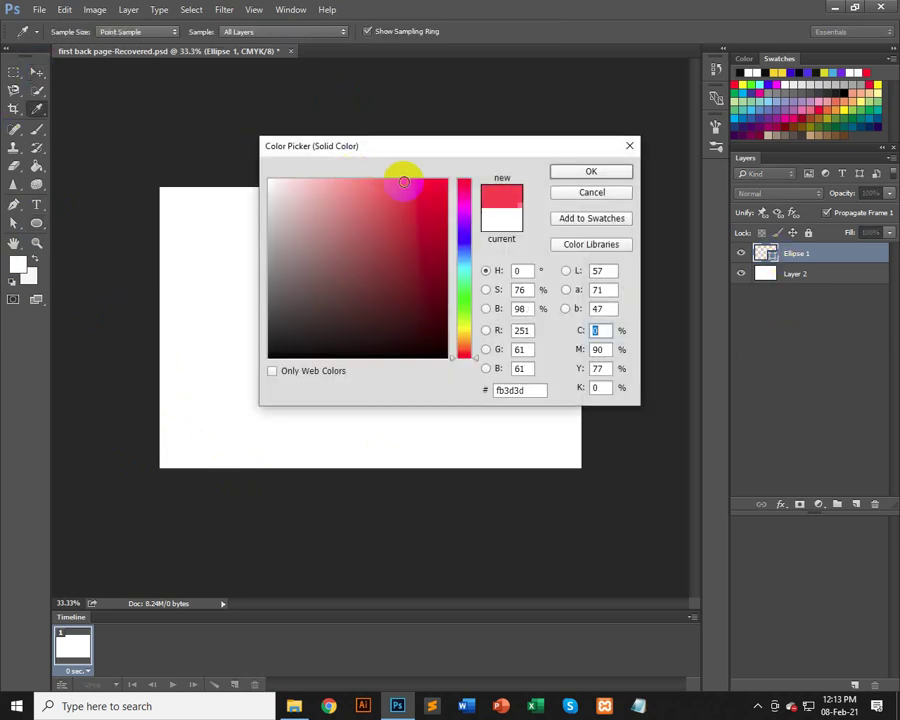
pyautogui.click(584, 172)
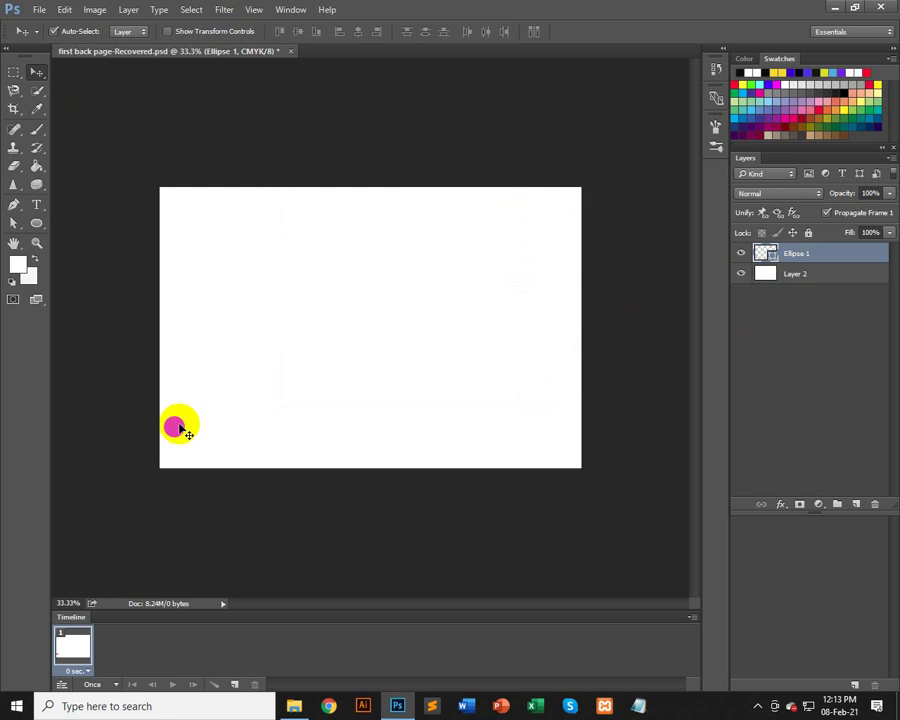
# - Move the red circle up against the canvas's left edge, slightly below mid-height, as its starting position in frame 1
pyautogui.moveTo(176, 428); pyautogui.dragTo(176, 358)
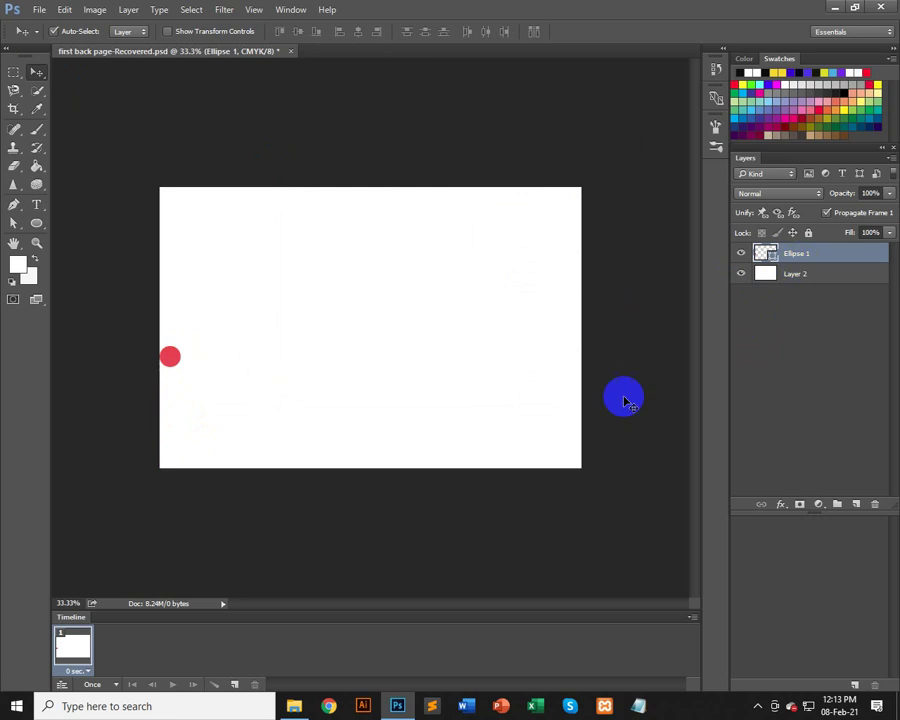
pyautogui.click(742, 253)
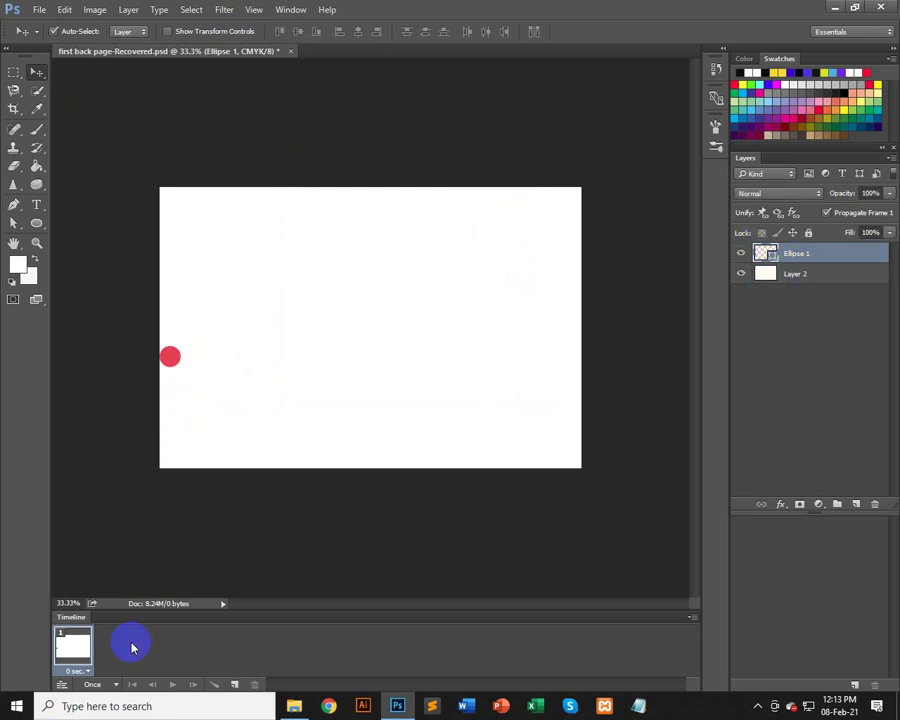
pyautogui.click(62, 628)
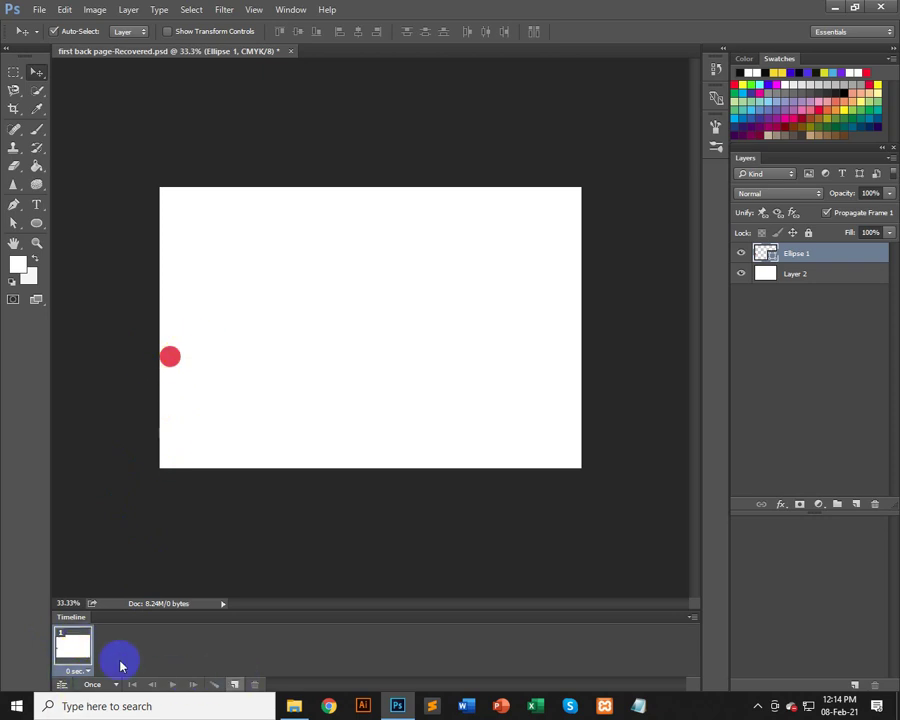
# - Add a second frame with the circle moved down and right towards the canvas's lower part, and compare it with frame 1
pyautogui.click(236, 685)
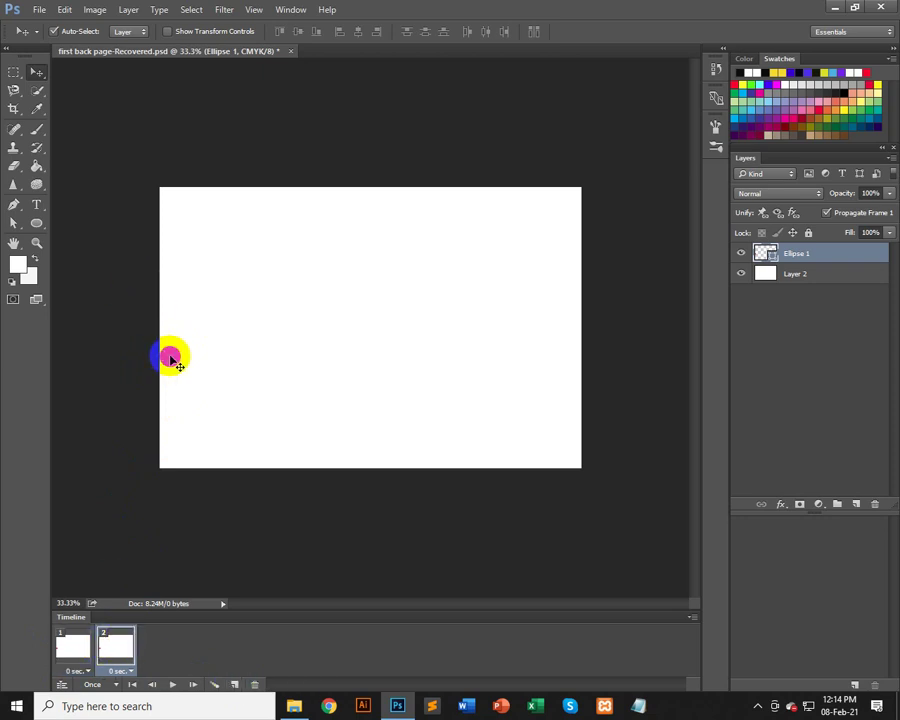
pyautogui.moveTo(184, 364); pyautogui.dragTo(236, 420)
pyautogui.click(68, 647)
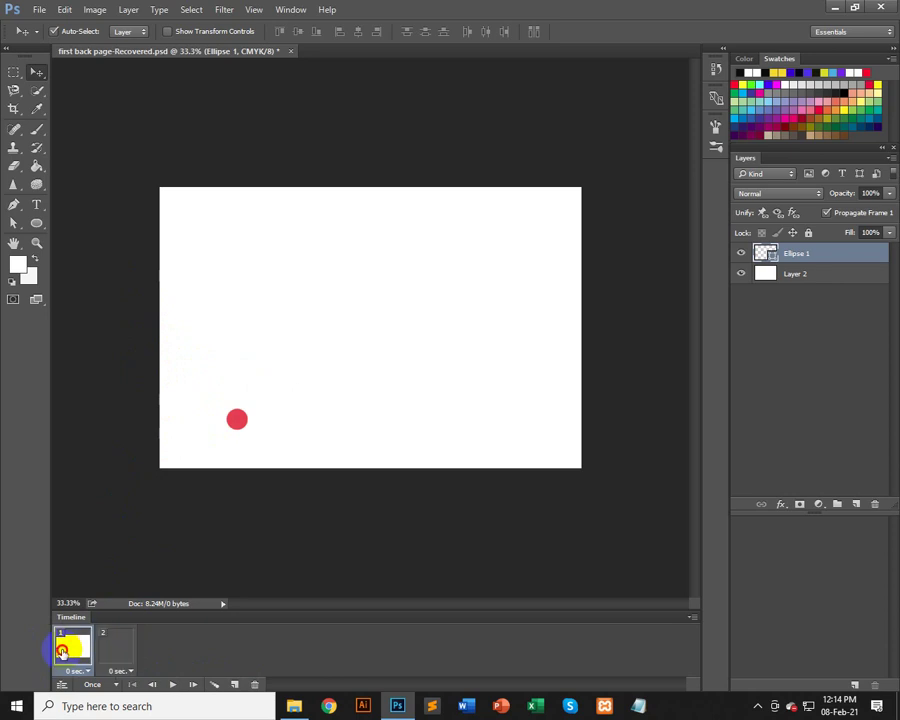
pyautogui.click(118, 648)
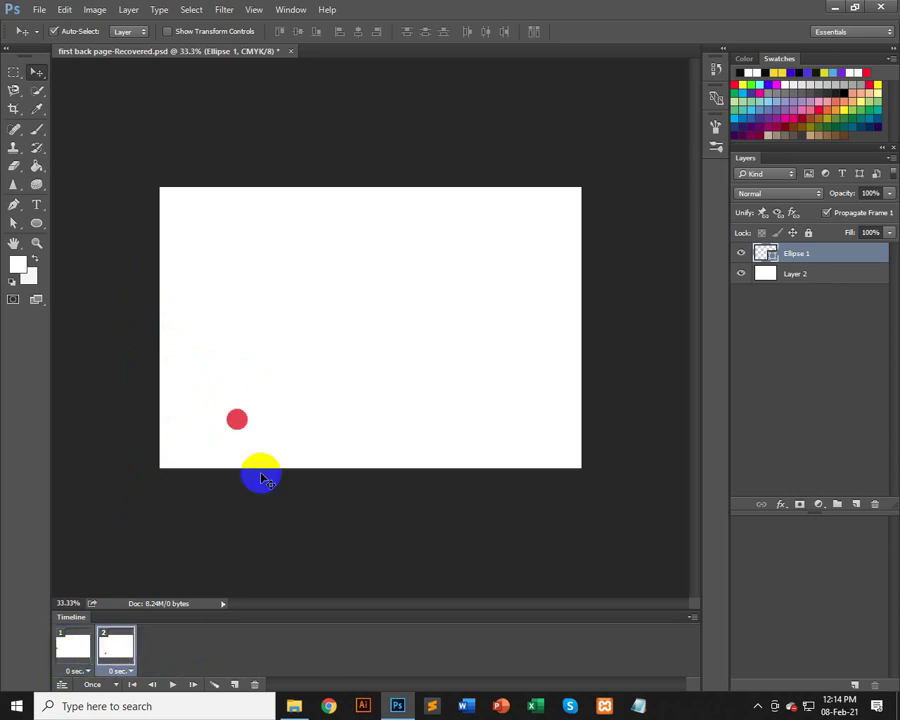
# - Add a third frame with the circle moved up and right, and a fourth with it about 2.1 cm further right and 1.8 cm lower
pyautogui.click(235, 685)
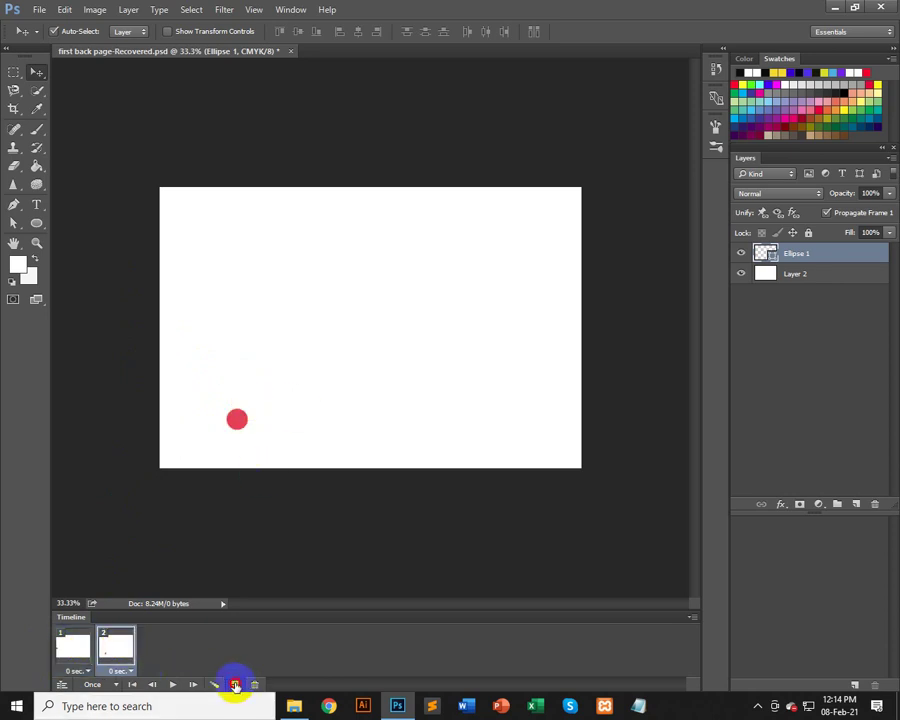
pyautogui.click(235, 685)
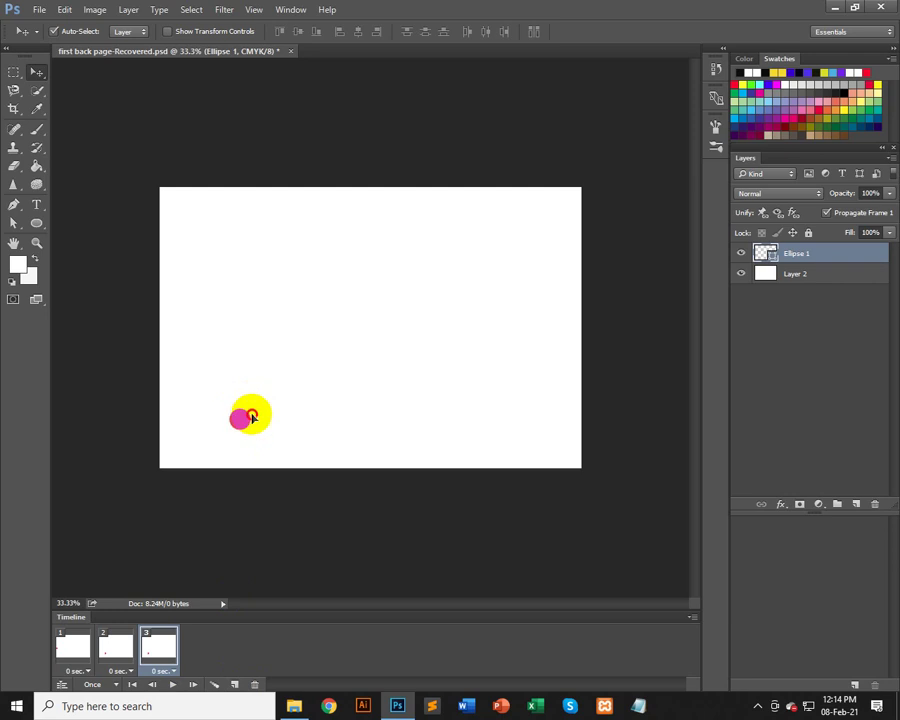
pyautogui.moveTo(252, 417); pyautogui.dragTo(328, 366)
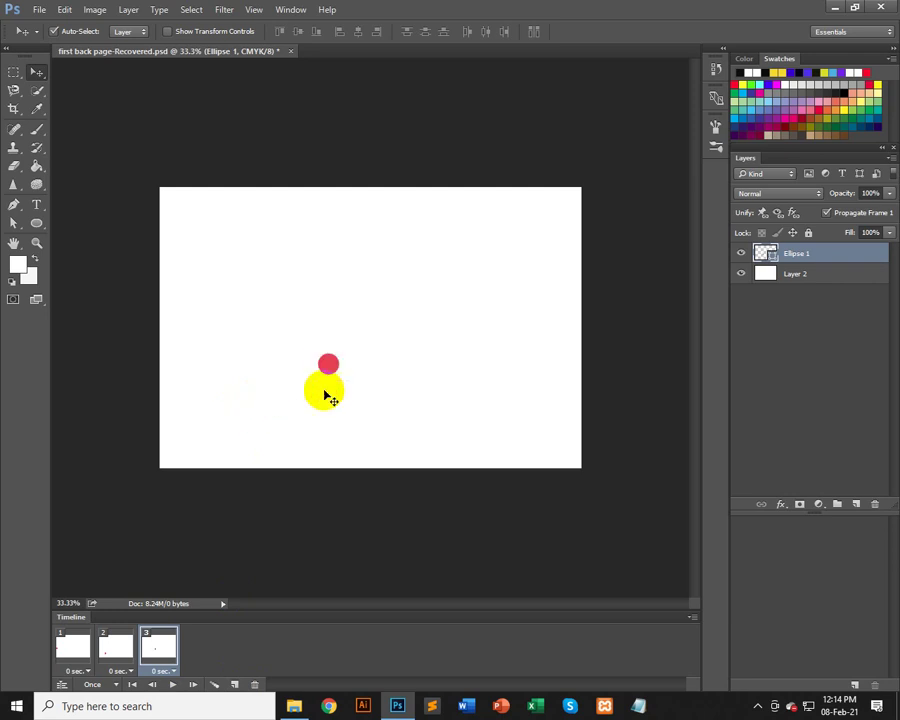
pyautogui.click(234, 683)
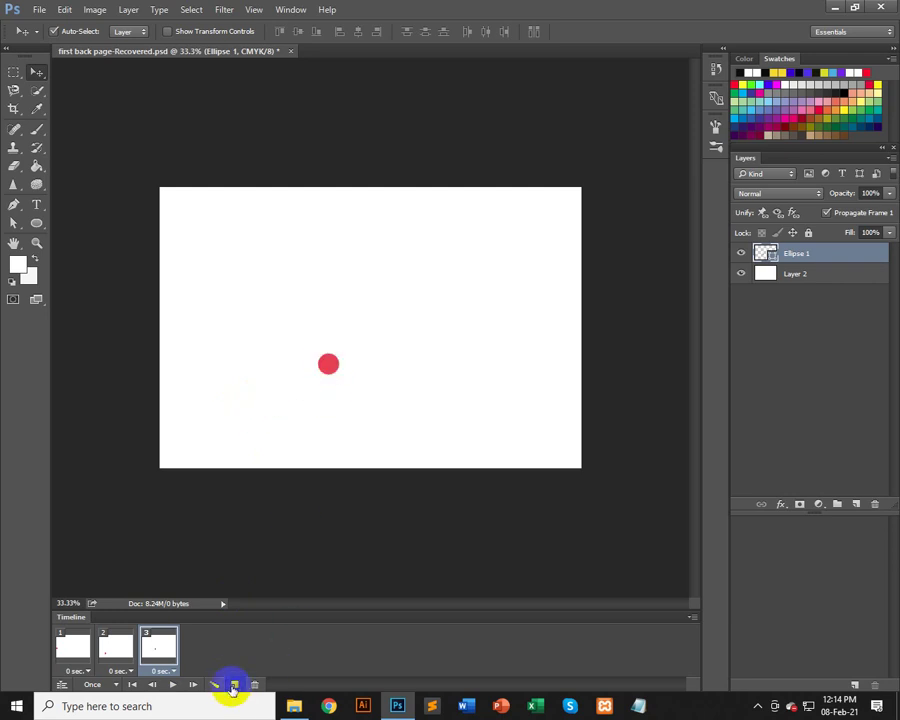
pyautogui.click(232, 686)
pyautogui.moveTo(331, 381); pyautogui.dragTo(375, 462)
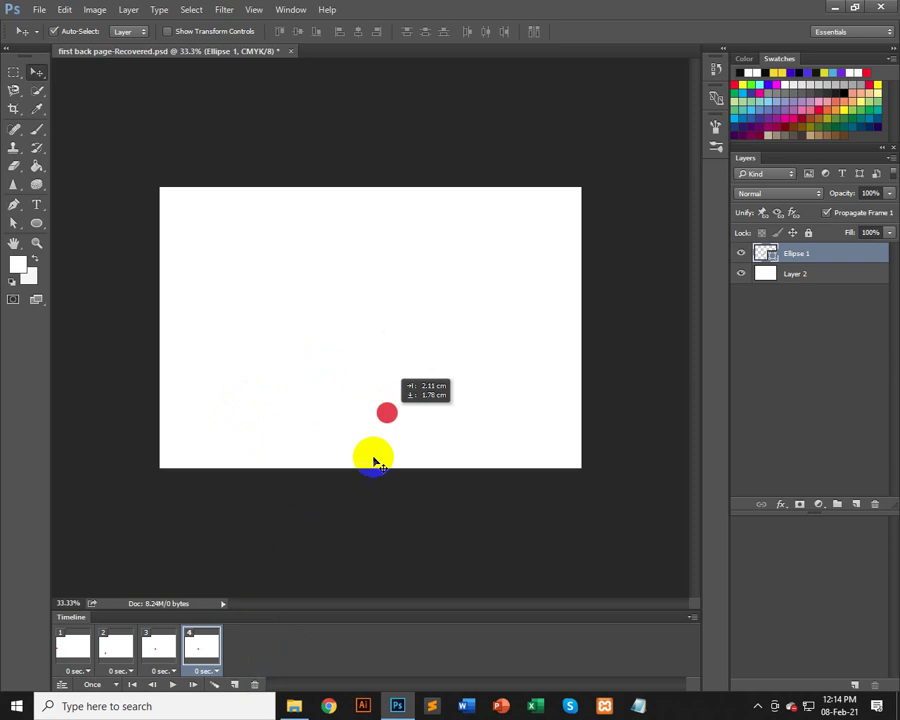
# - Add a fifth frame with the circle moved up and right, and a sixth with it lowered near the canvas's lower-right corner
pyautogui.click(233, 683)
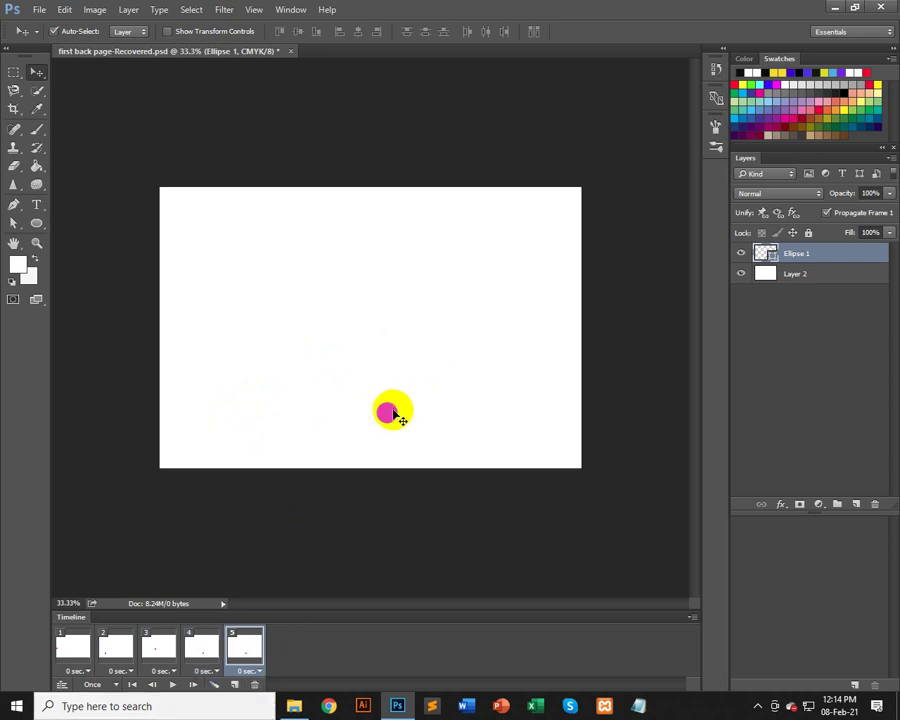
pyautogui.moveTo(397, 417); pyautogui.dragTo(486, 367)
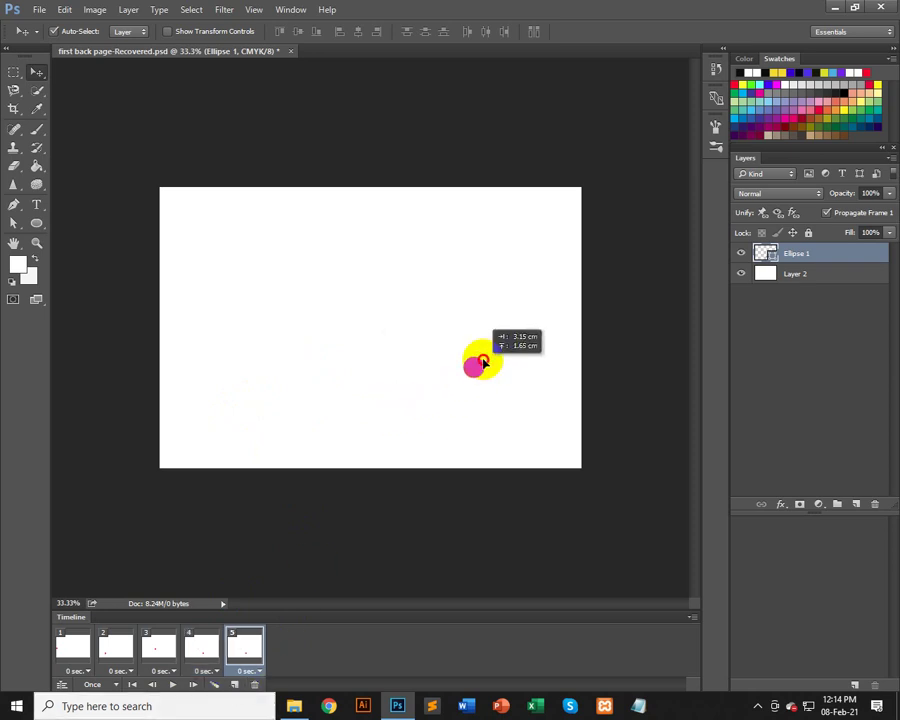
pyautogui.click(236, 684)
pyautogui.moveTo(486, 366); pyautogui.dragTo(557, 418)
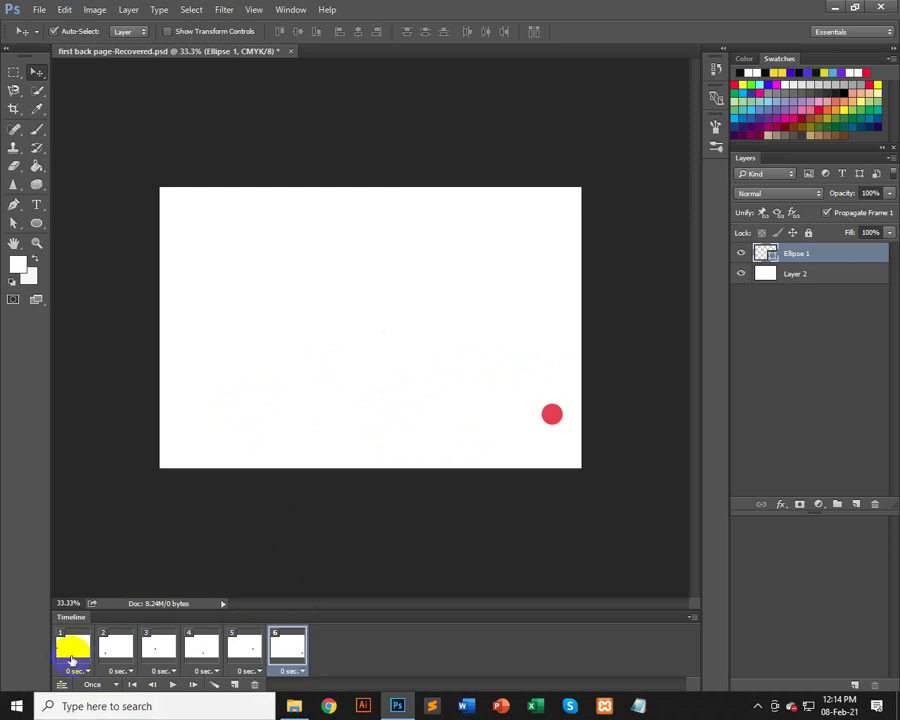
# - Go through frames 1 to 6 in order to check the circle's bouncing path
pyautogui.click(70, 655)
pyautogui.click(115, 645)
pyautogui.click(160, 652)
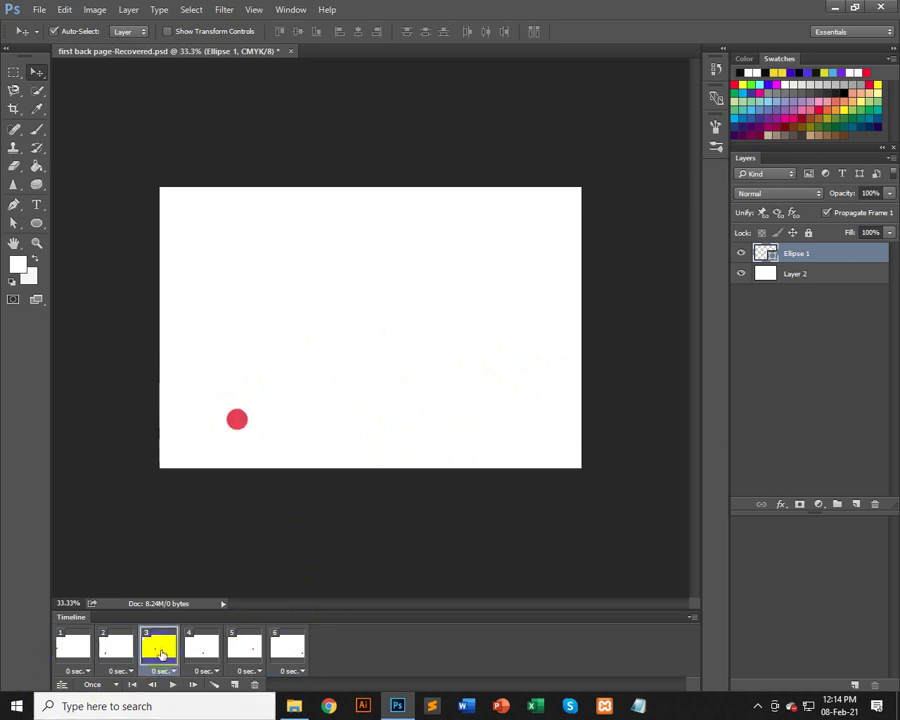
pyautogui.click(201, 645)
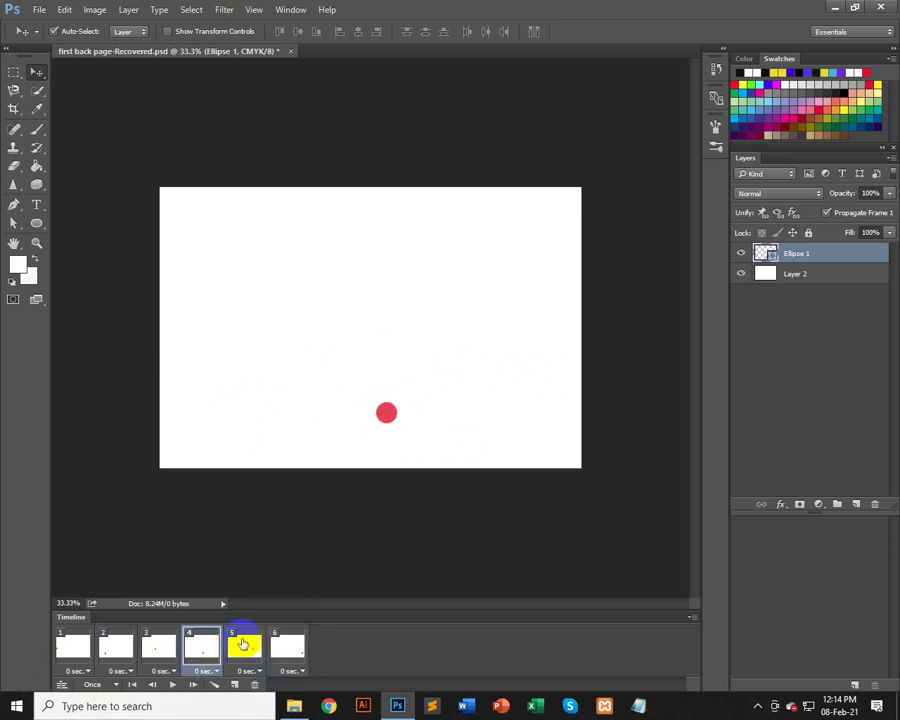
pyautogui.click(243, 645)
pyautogui.click(300, 642)
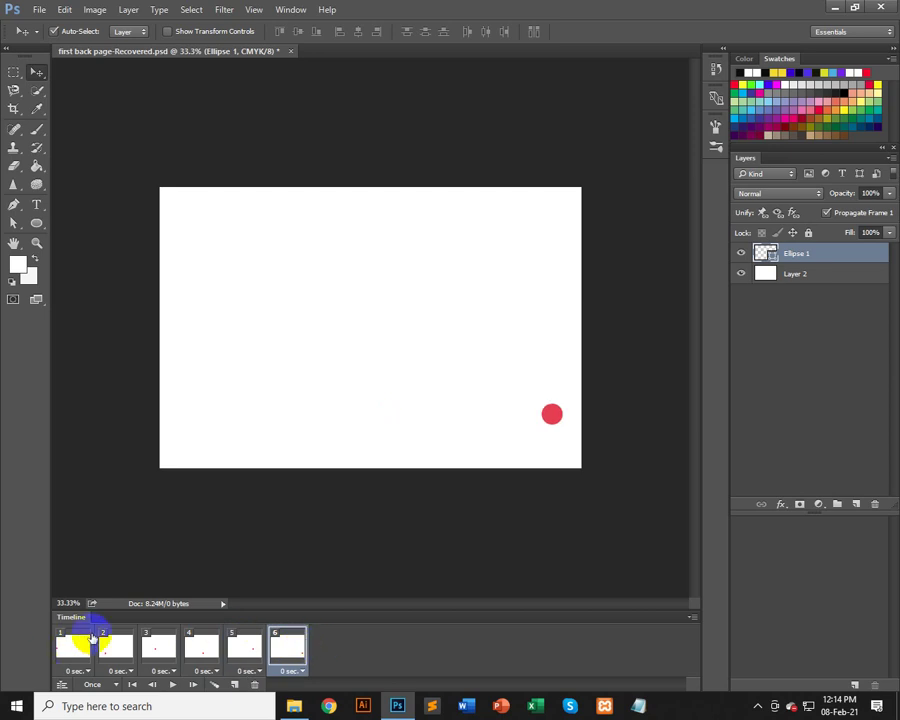
# - Set the delay of all six frames, 1 to 6, to 0.2 seconds
pyautogui.click(76, 645)
pyautogui.keyDown('shift'); pyautogui.click(296, 645); pyautogui.keyUp('shift')
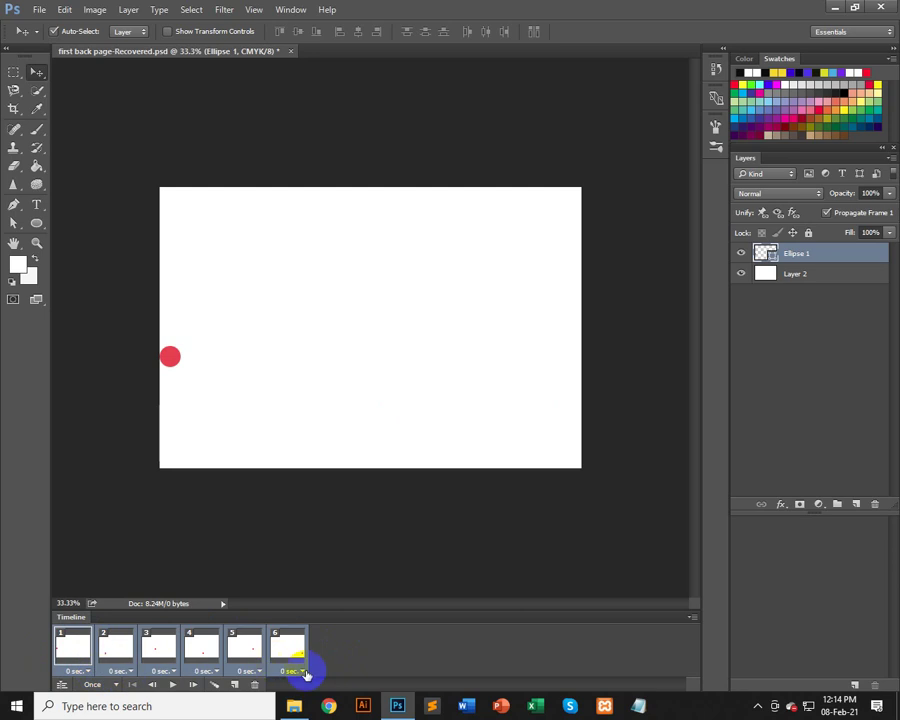
pyautogui.click(303, 671)
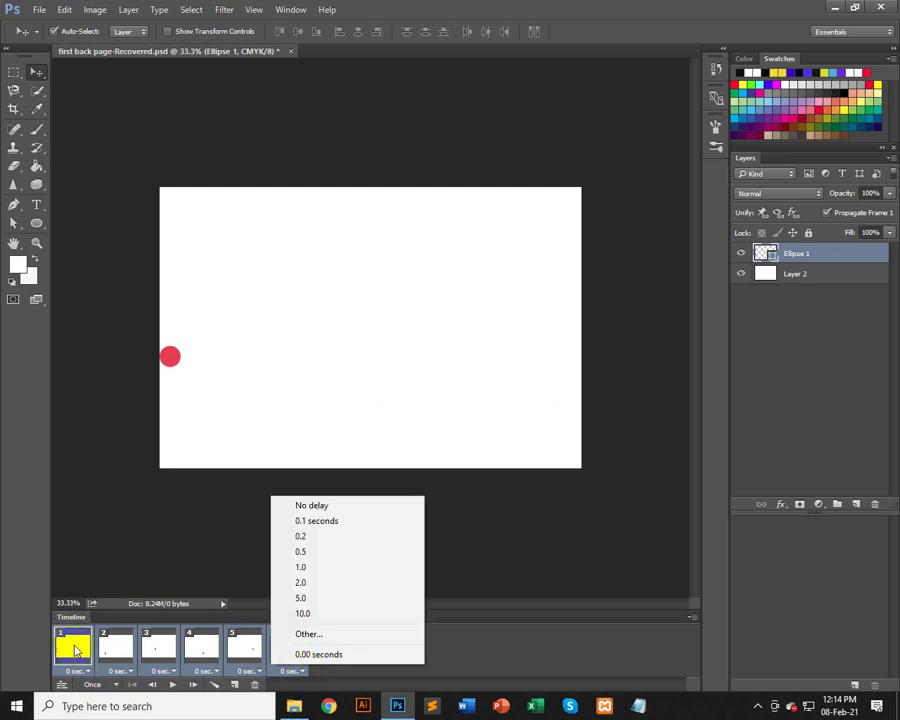
pyautogui.click(76, 650)
pyautogui.keyDown('shift'); pyautogui.click(286, 650); pyautogui.keyUp('shift')
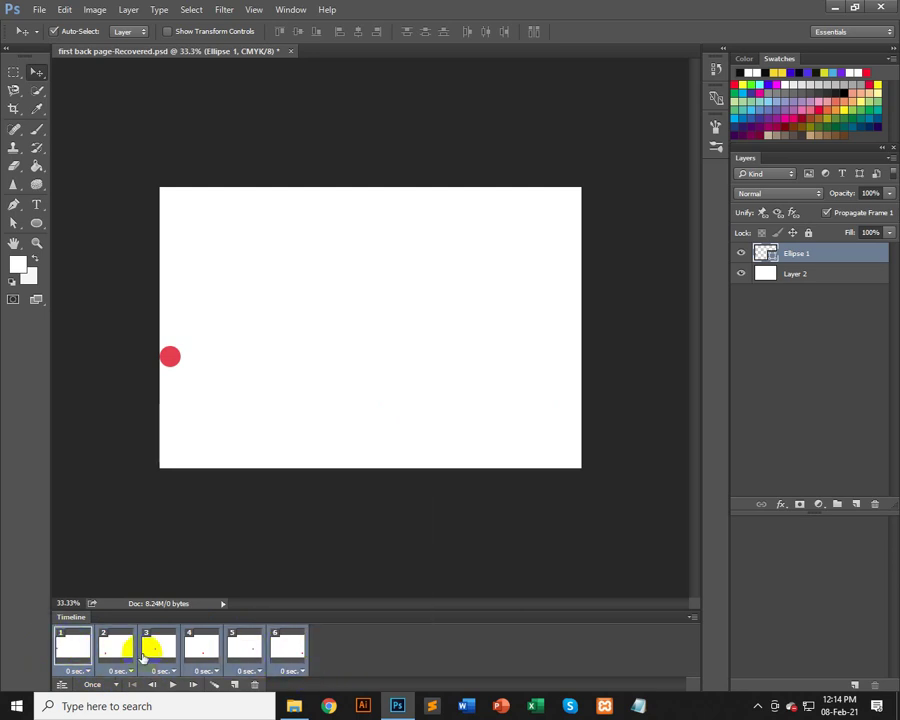
pyautogui.click(303, 673)
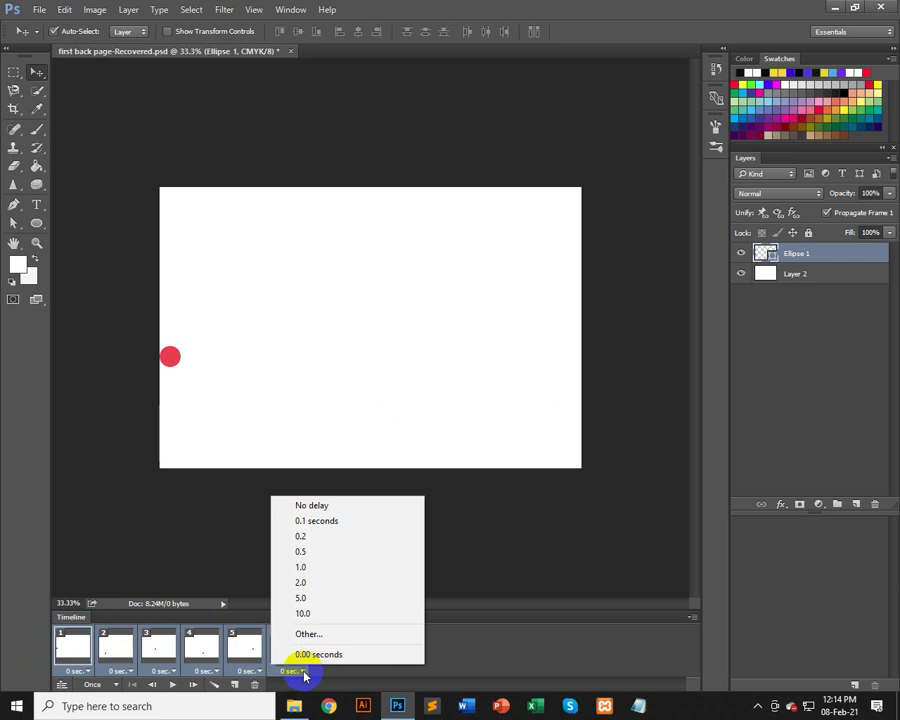
pyautogui.click(305, 539)
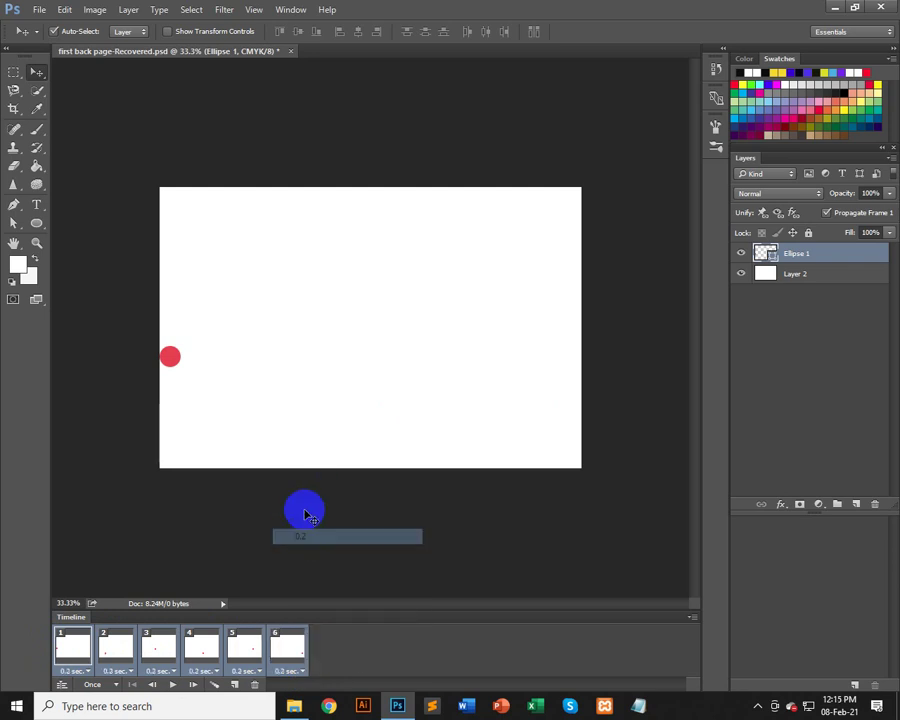
# - Preview the animation, set its looping to Forever, and play it again
pyautogui.click(172, 688)
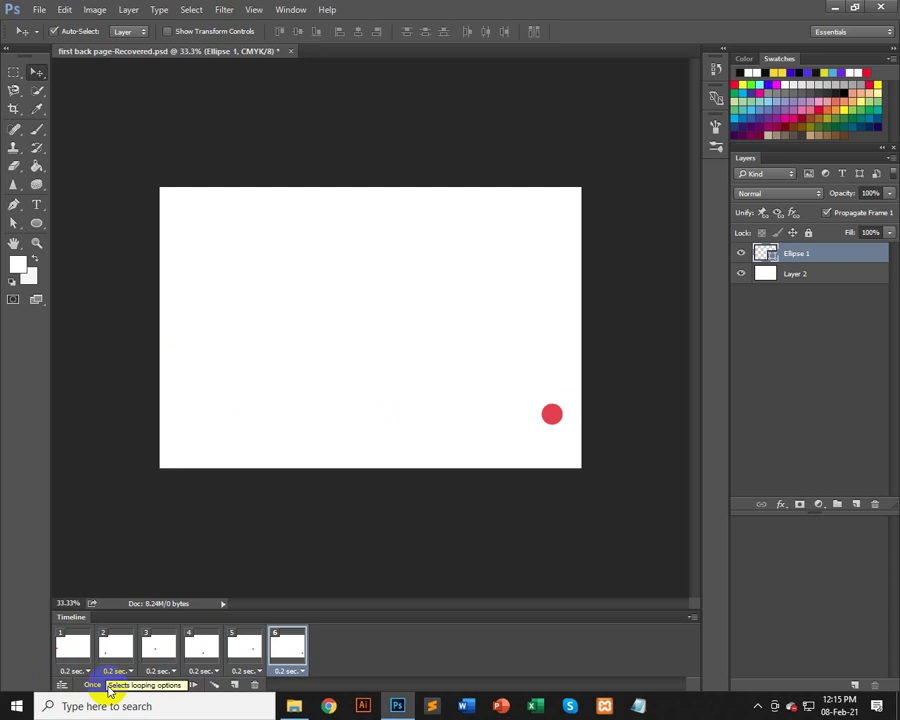
pyautogui.click(108, 686)
pyautogui.click(122, 647)
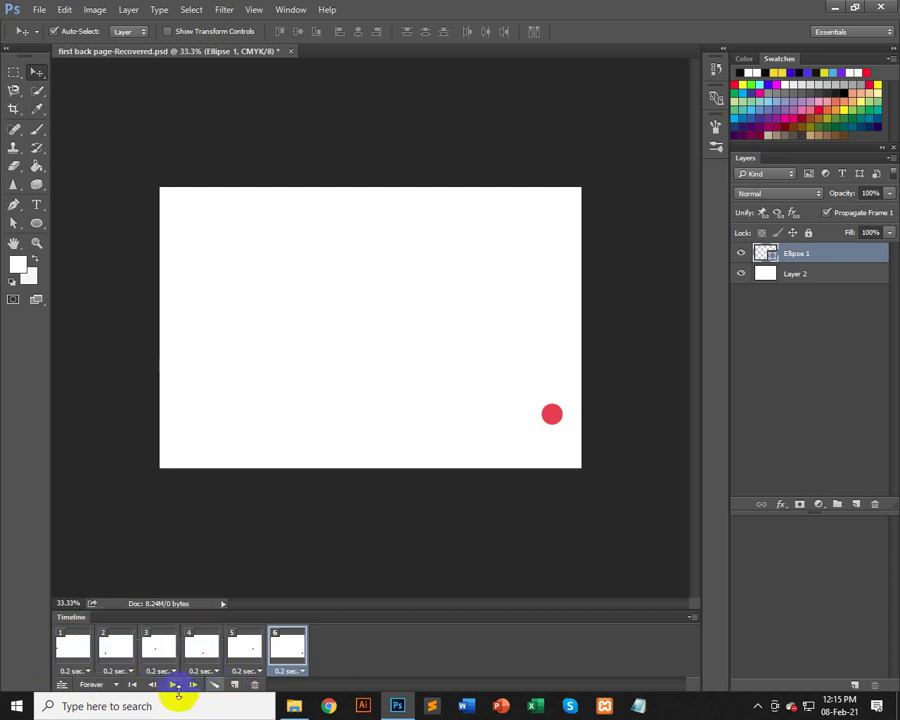
pyautogui.click(172, 686)
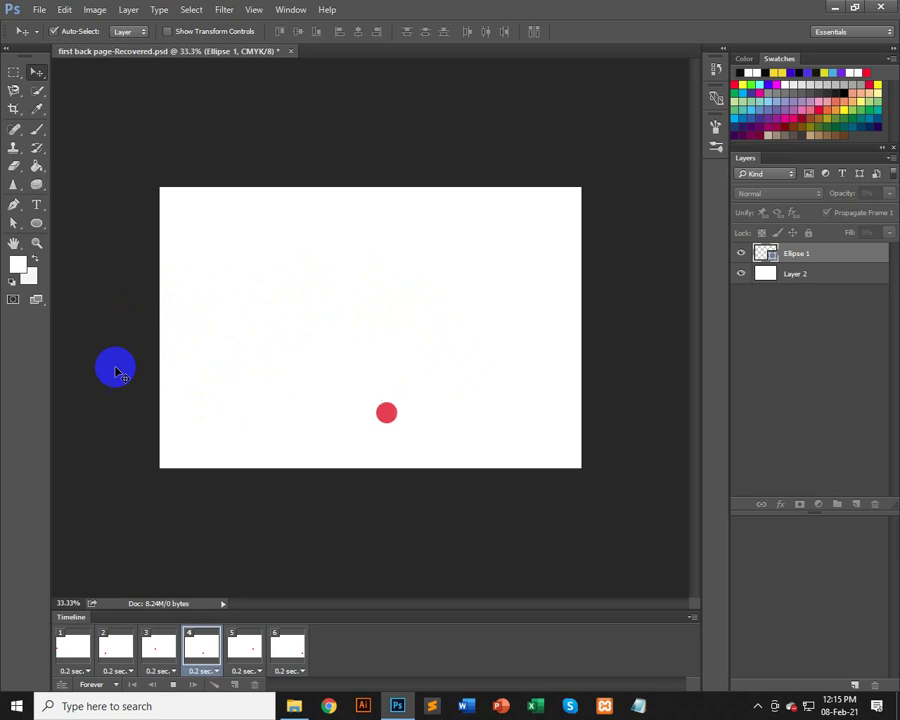
# - Stop the playback, select frames 1 to 6, replay the looping animation, and stop it at frame 1
pyautogui.click(71, 647)
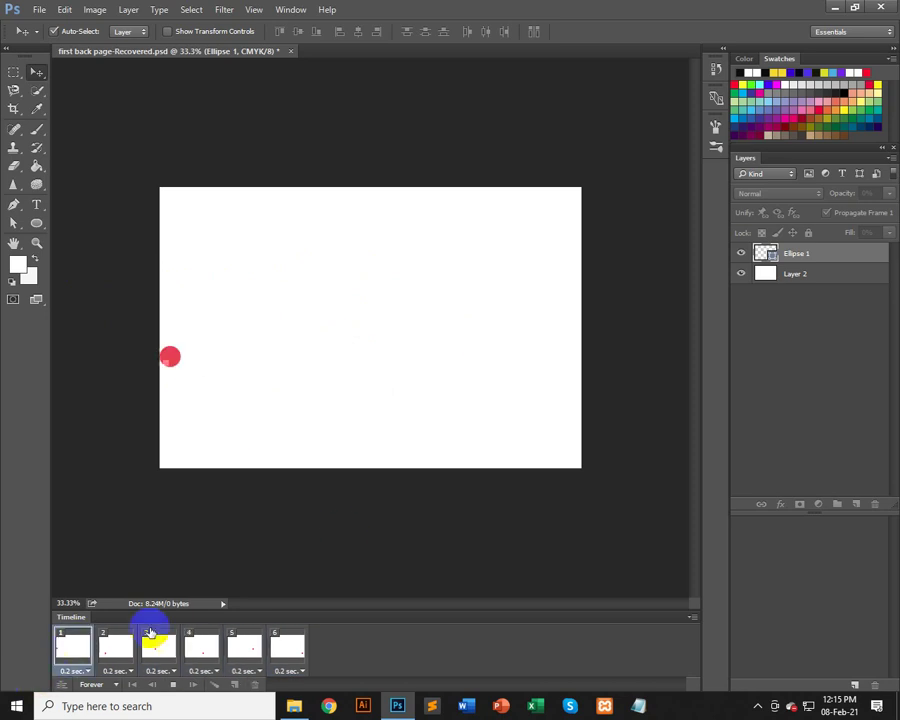
pyautogui.click(114, 649)
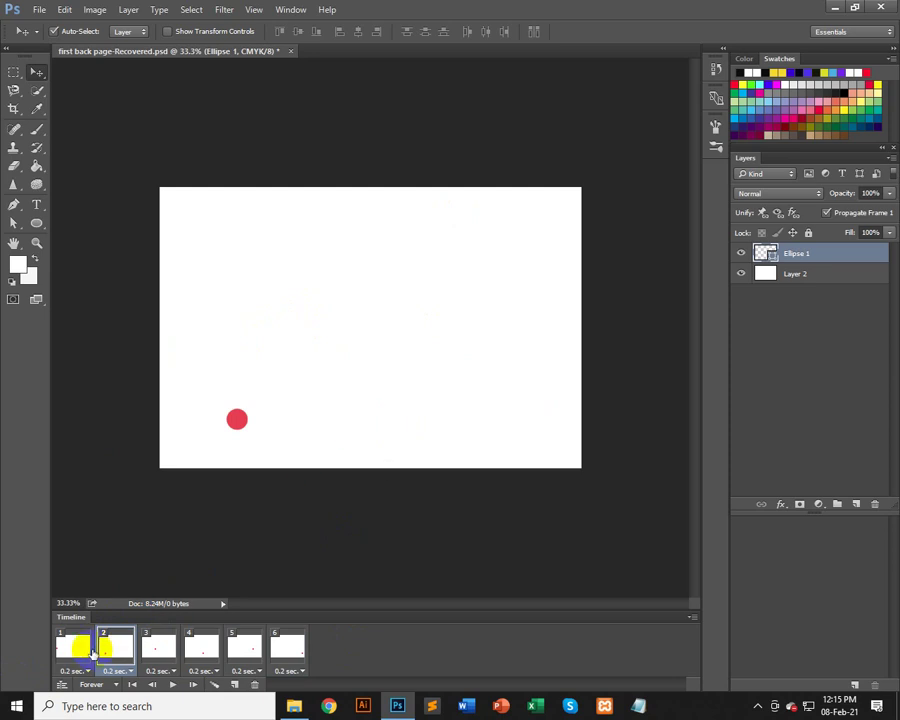
pyautogui.click(77, 652)
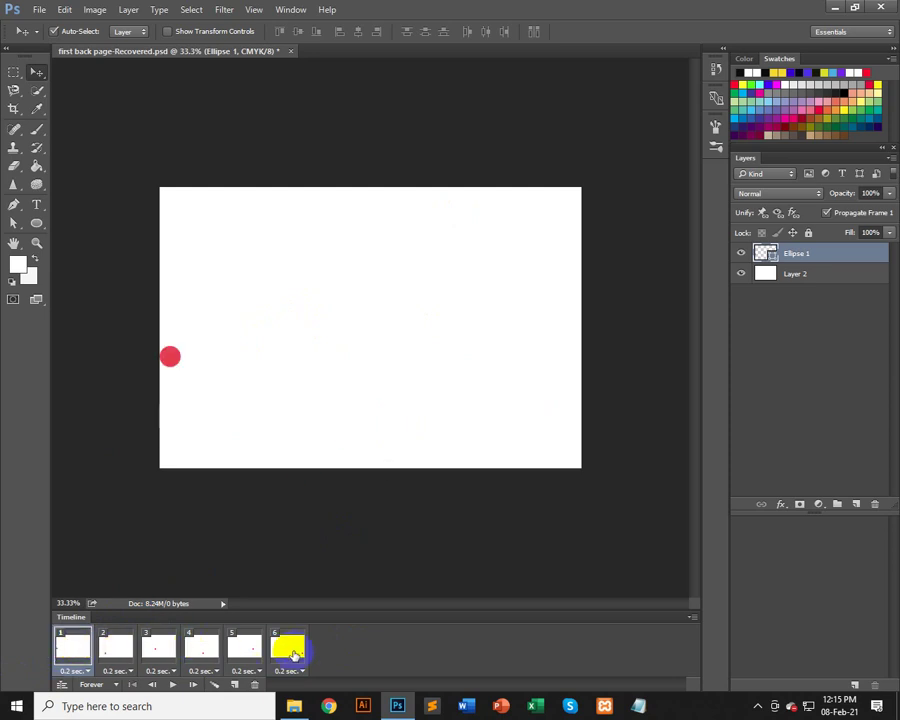
pyautogui.keyDown('shift'); pyautogui.click(297, 648); pyautogui.keyUp('shift')
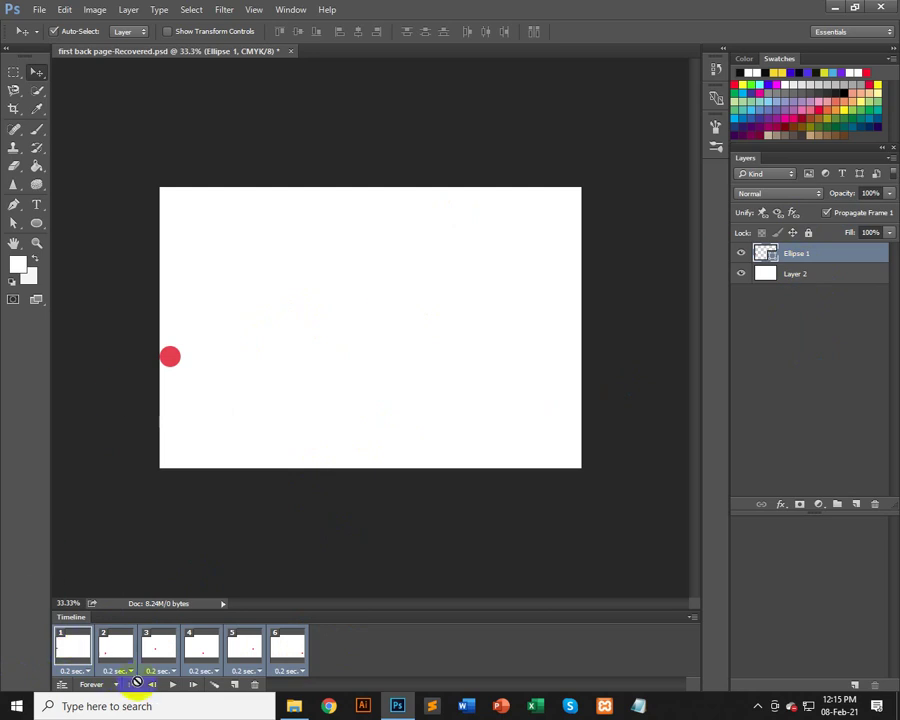
pyautogui.click(172, 685)
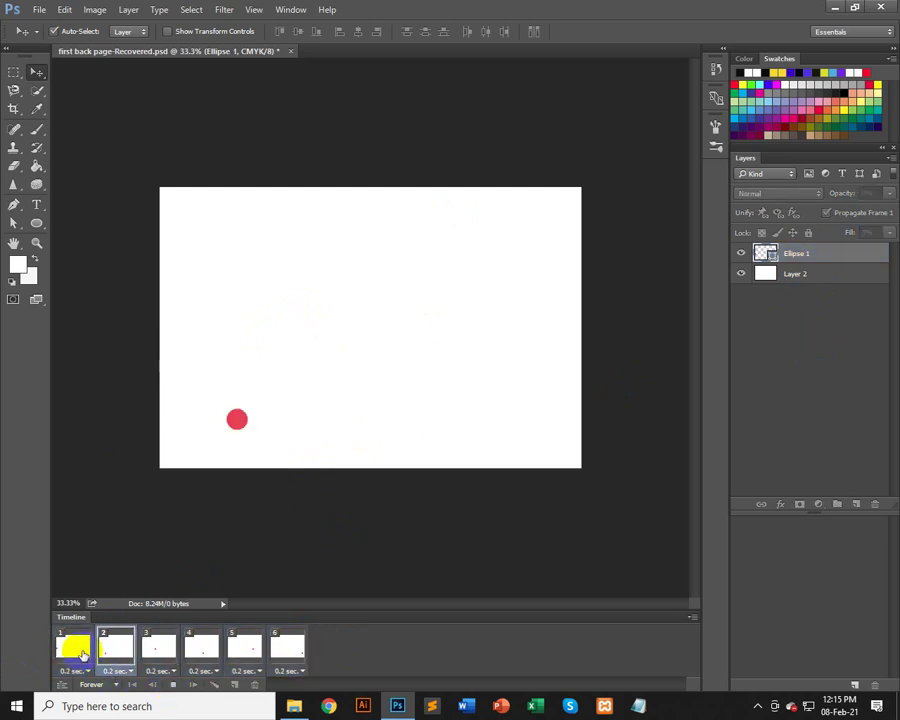
pyautogui.click(85, 656)
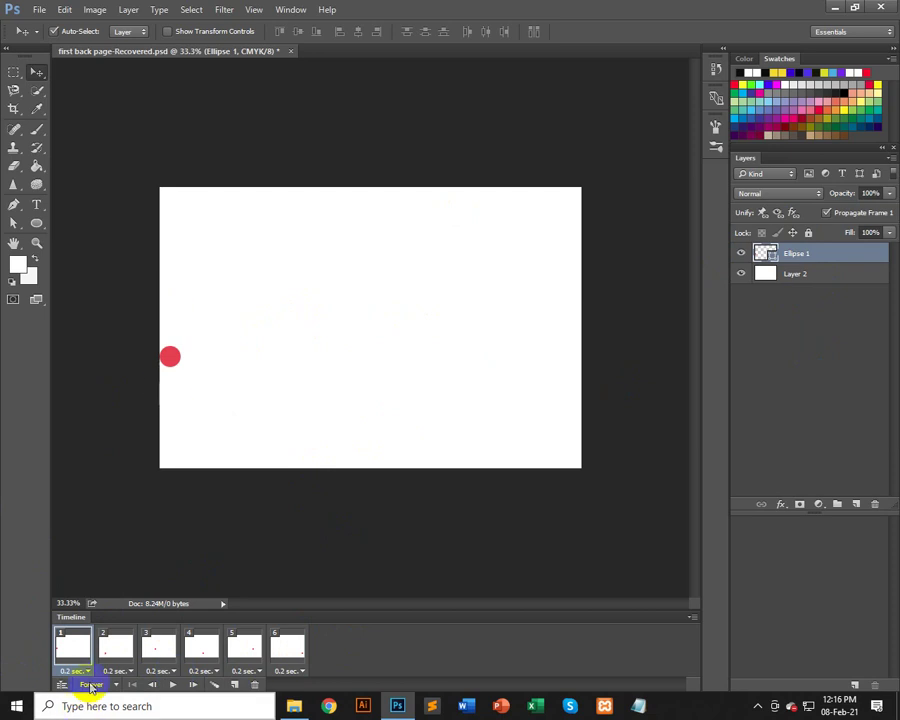
# - From frame 2, change the Ellipse 1 fill to light blue 41ddef, and check the circle's colour in frame 1
pyautogui.click(115, 640)
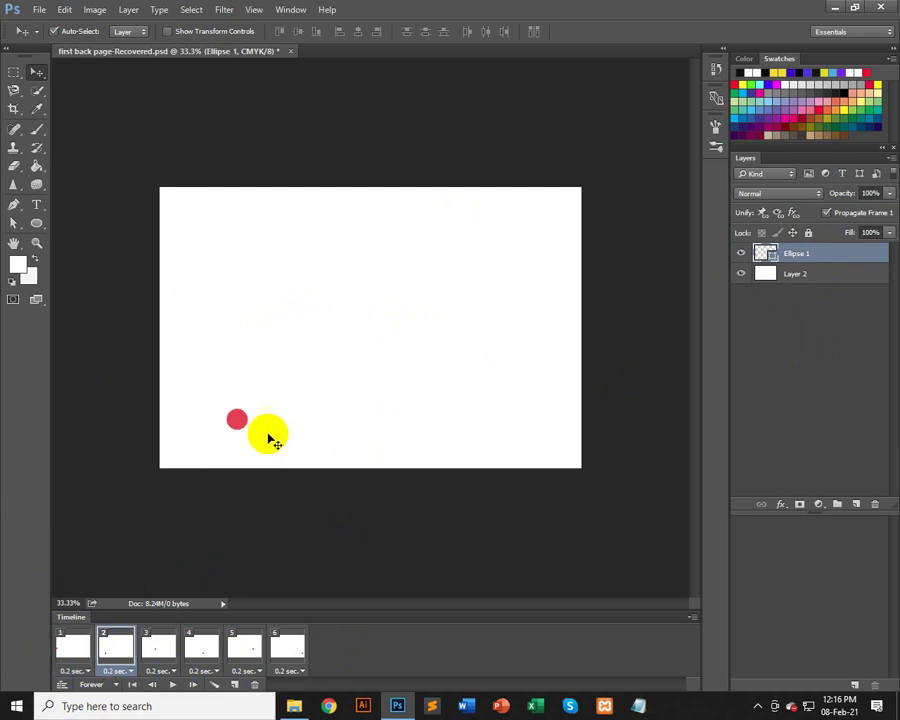
pyautogui.doubleClick(768, 254)
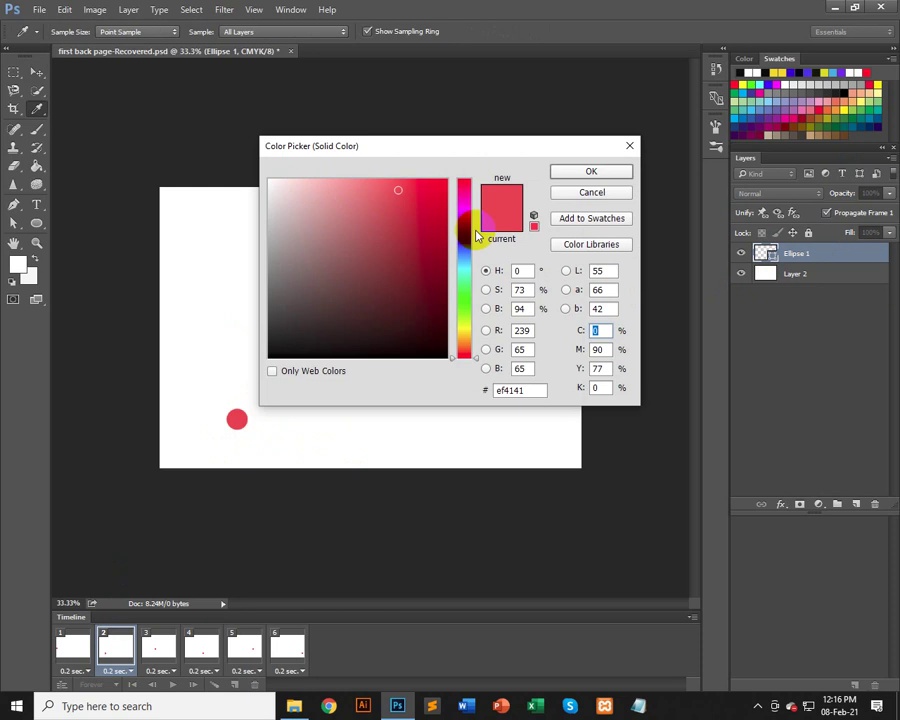
pyautogui.click(470, 268)
pyautogui.click(591, 172)
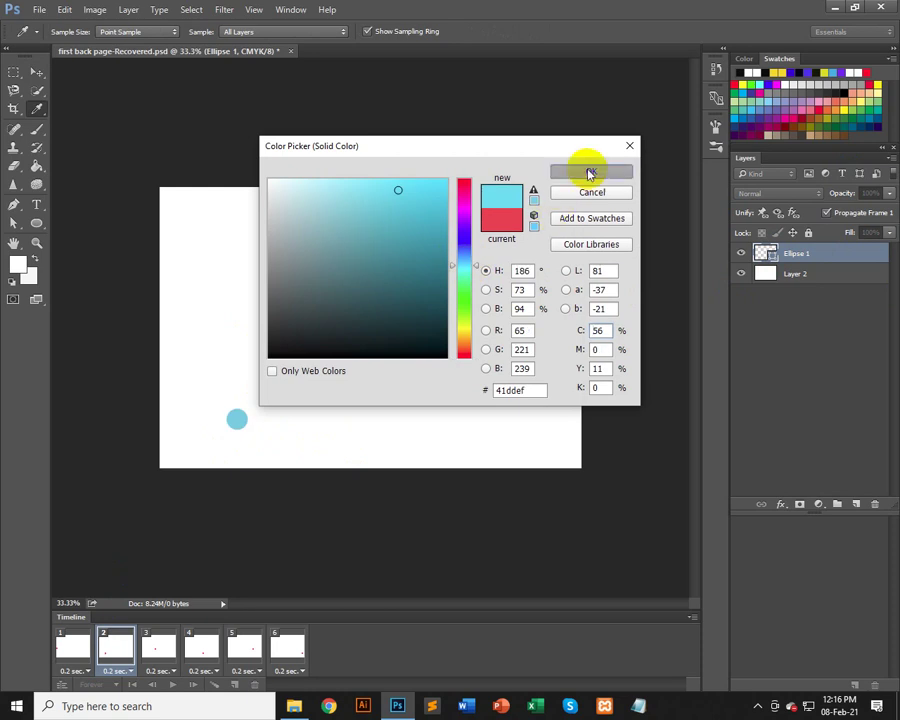
pyautogui.click(66, 646)
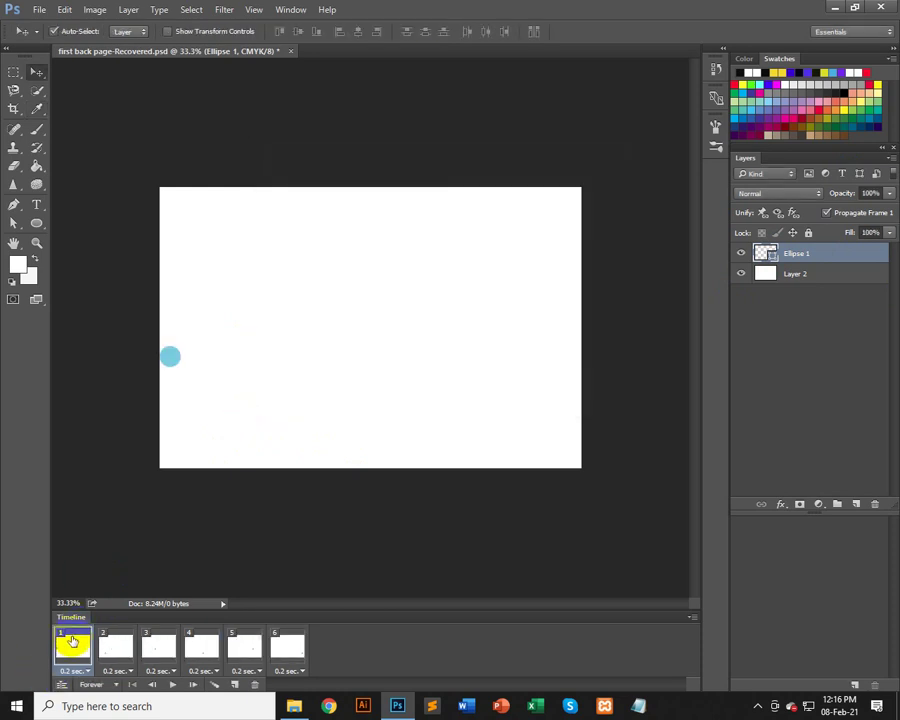
pyautogui.click(119, 645)
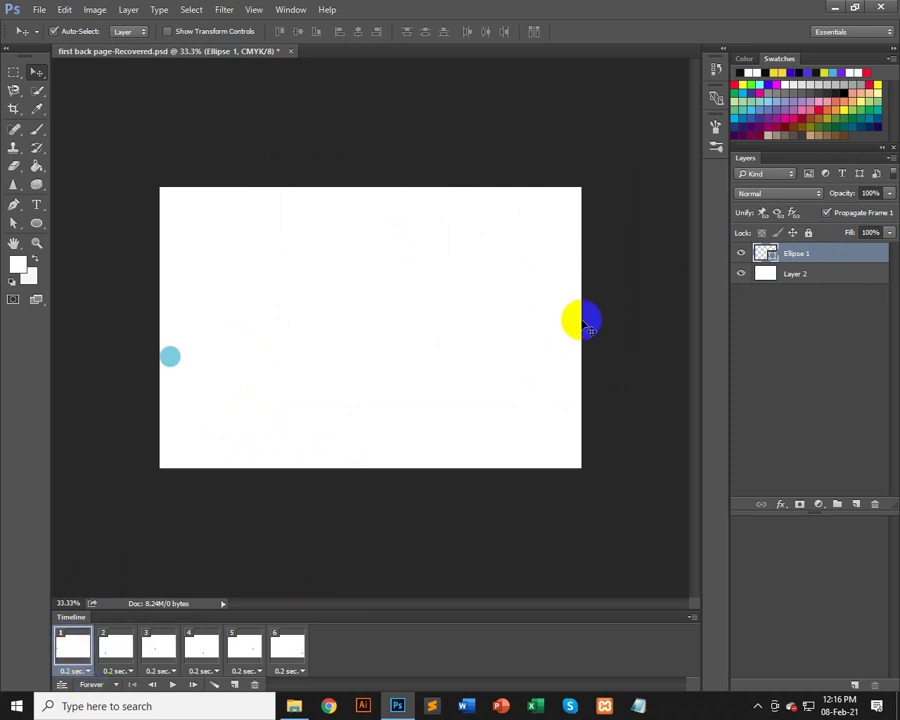
# - Apply a pink Color Overlay in Normal mode at 100% opacity to Ellipse 1 in frame 2
pyautogui.click(118, 645)
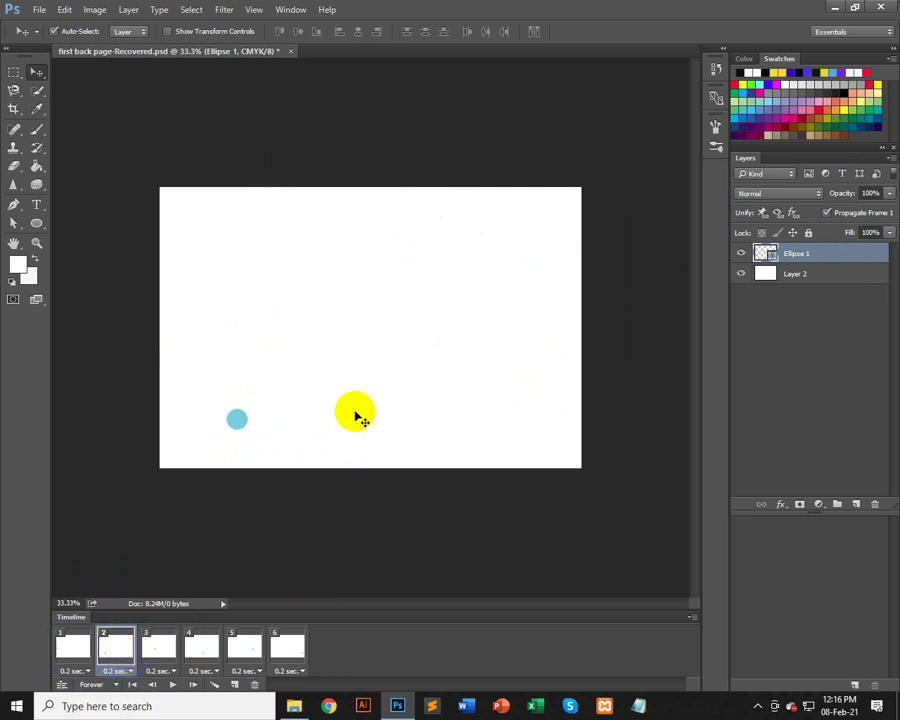
pyautogui.doubleClick(849, 259)
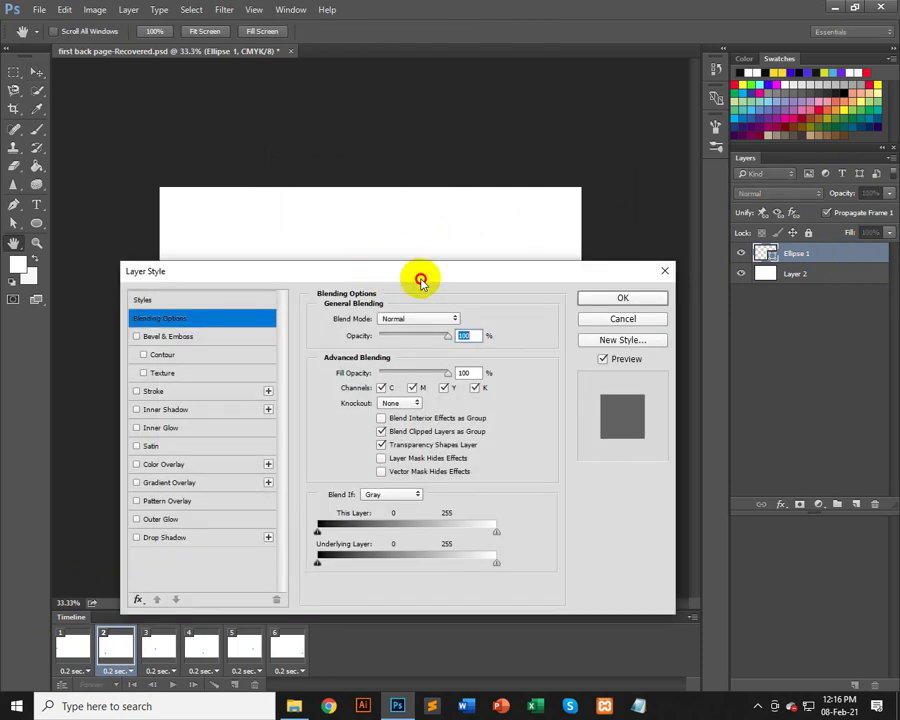
pyautogui.moveTo(418, 276); pyautogui.dragTo(675, 172)
pyautogui.click(470, 357)
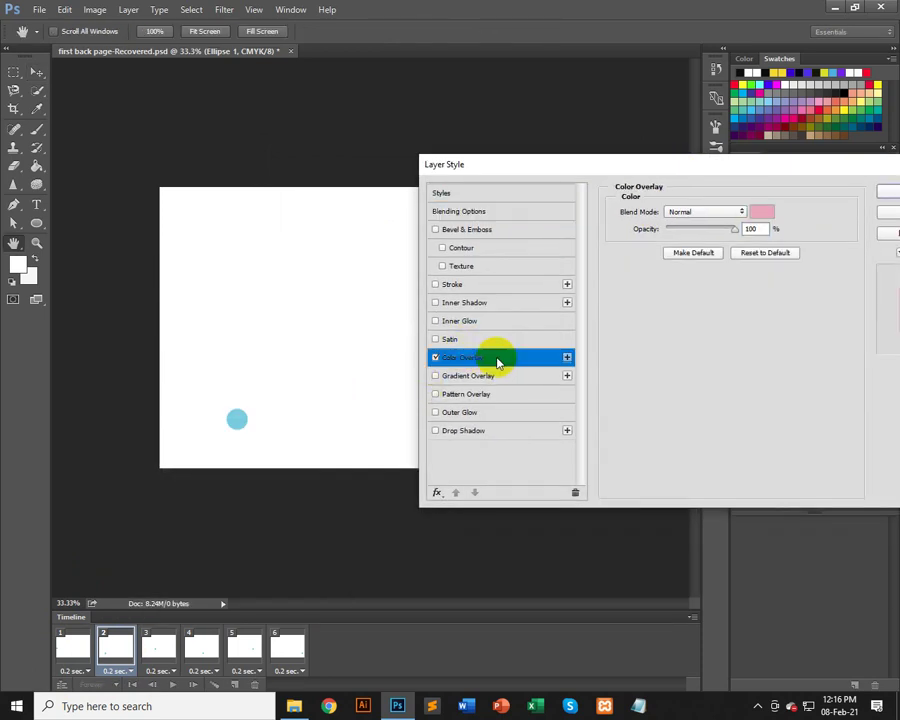
pyautogui.click(889, 195)
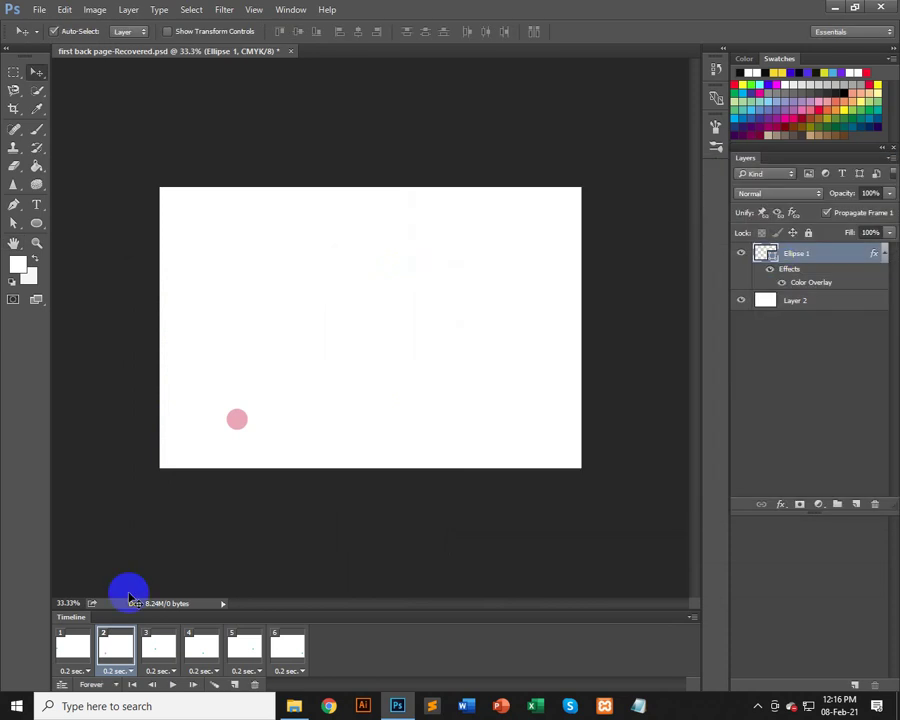
# - Go through frames 1 to 5 to compare the circle's colour in frame 2 with the other frames
pyautogui.click(76, 648)
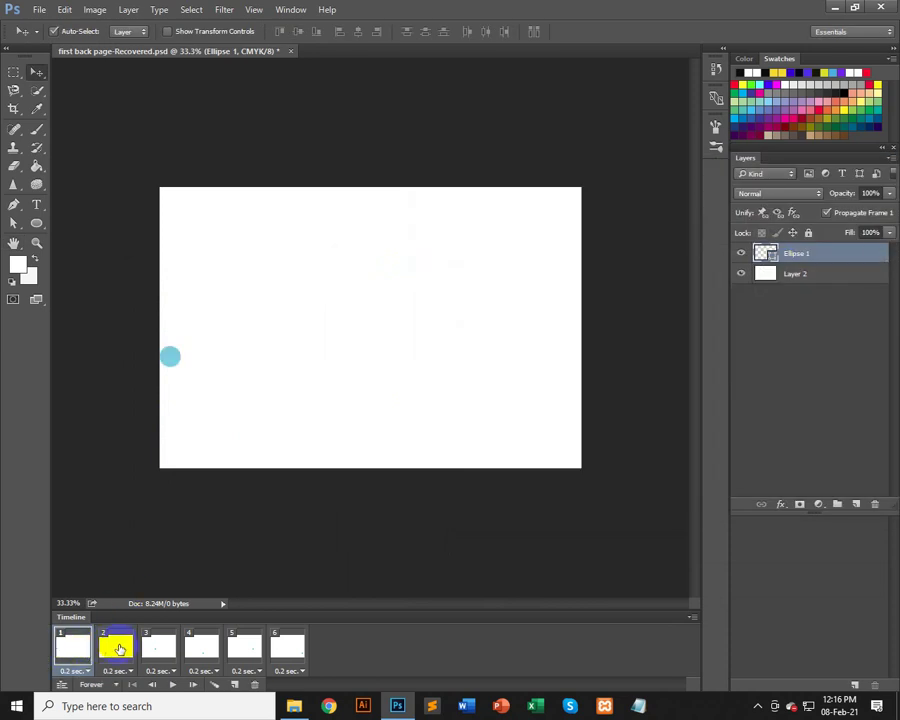
pyautogui.click(119, 649)
pyautogui.click(62, 648)
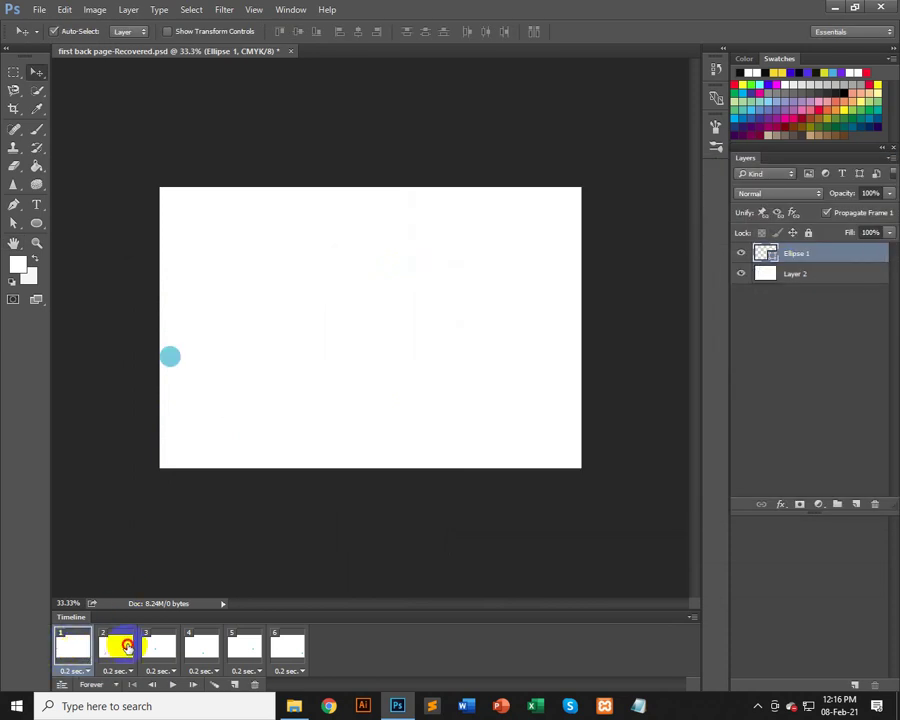
pyautogui.click(117, 646)
pyautogui.click(160, 646)
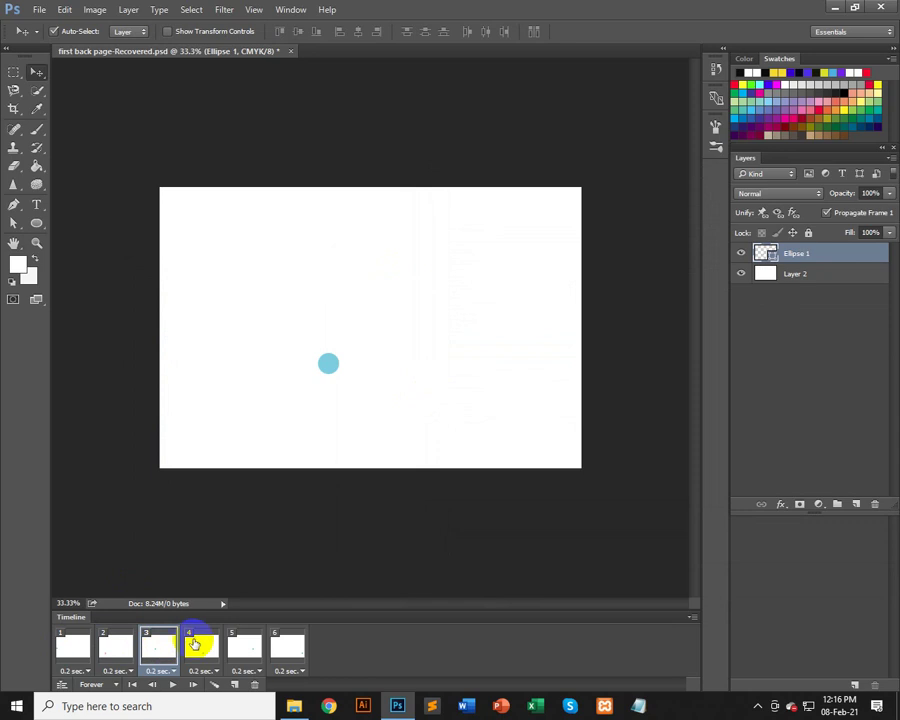
pyautogui.click(195, 645)
pyautogui.click(244, 641)
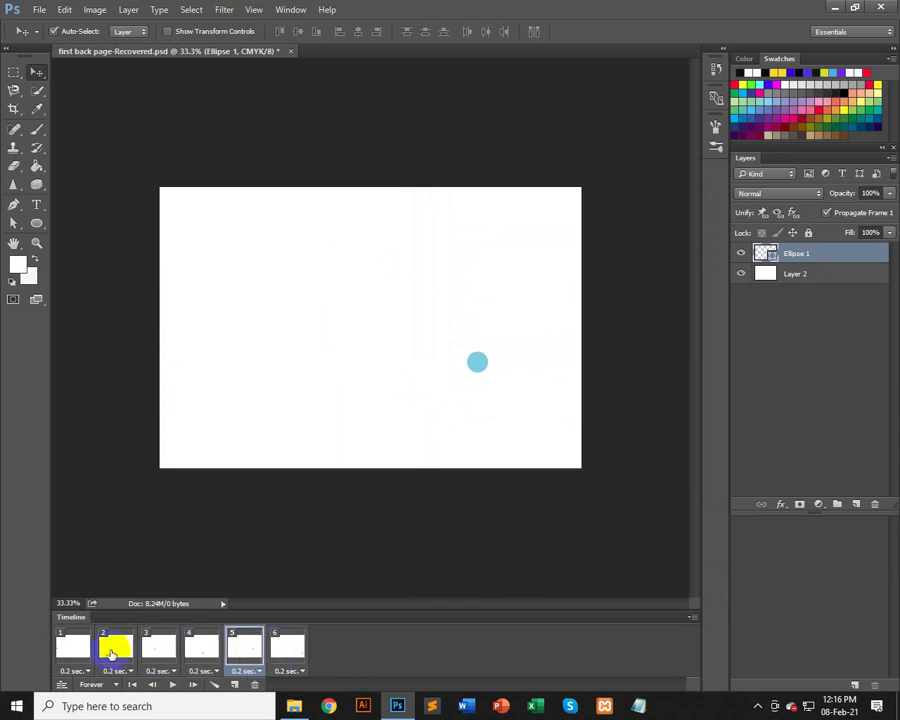
pyautogui.click(114, 652)
pyautogui.click(170, 648)
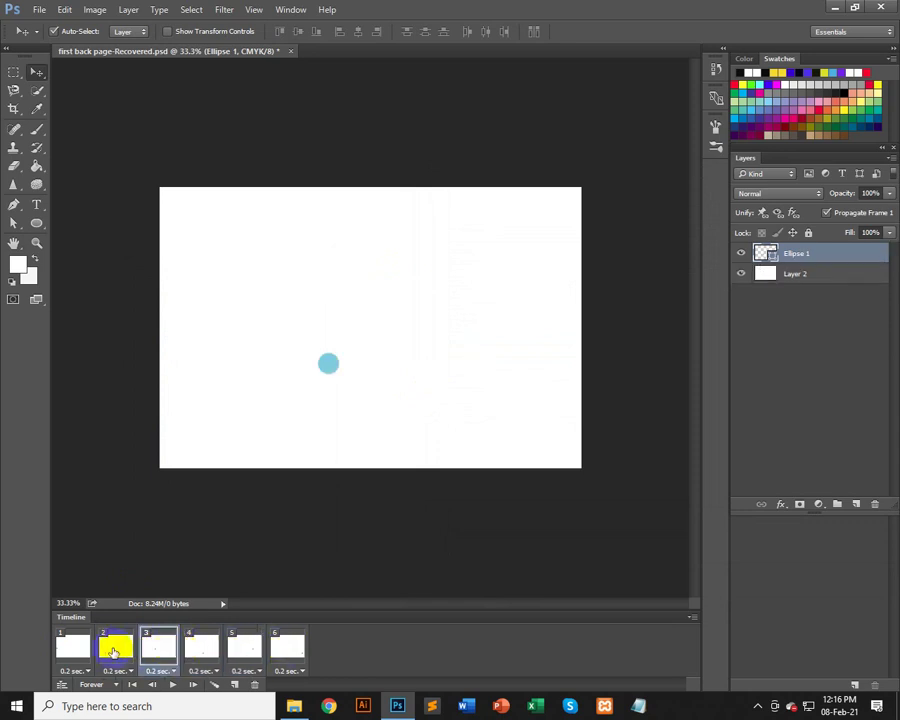
# - Copy the Ellipse 1 layer style from frame 2 and paste it onto Ellipse 1 in frame 4
pyautogui.click(114, 650)
pyautogui.rightClick(830, 258)
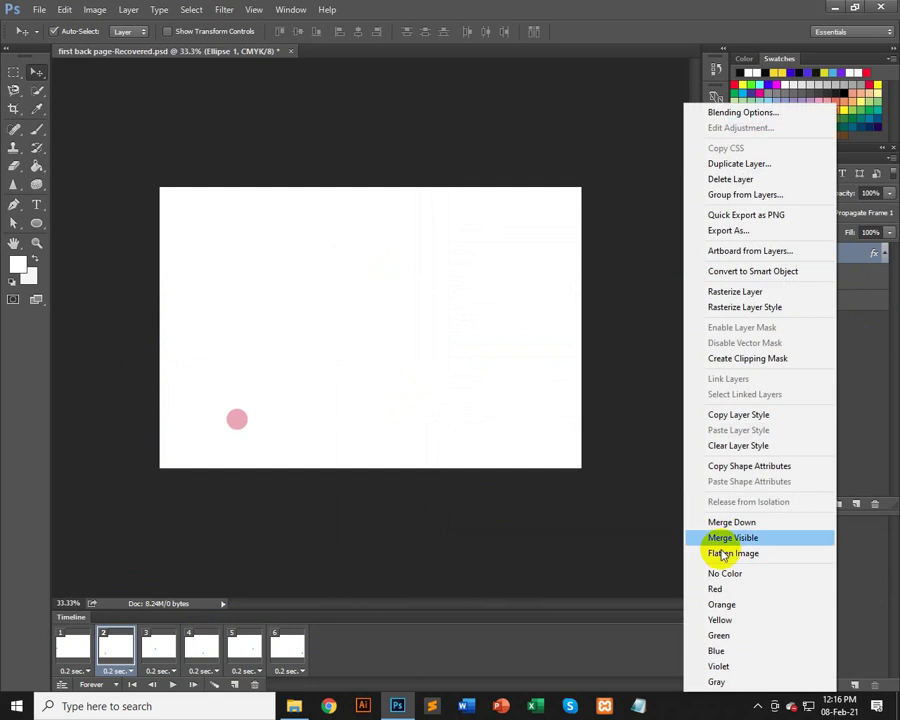
pyautogui.click(755, 414)
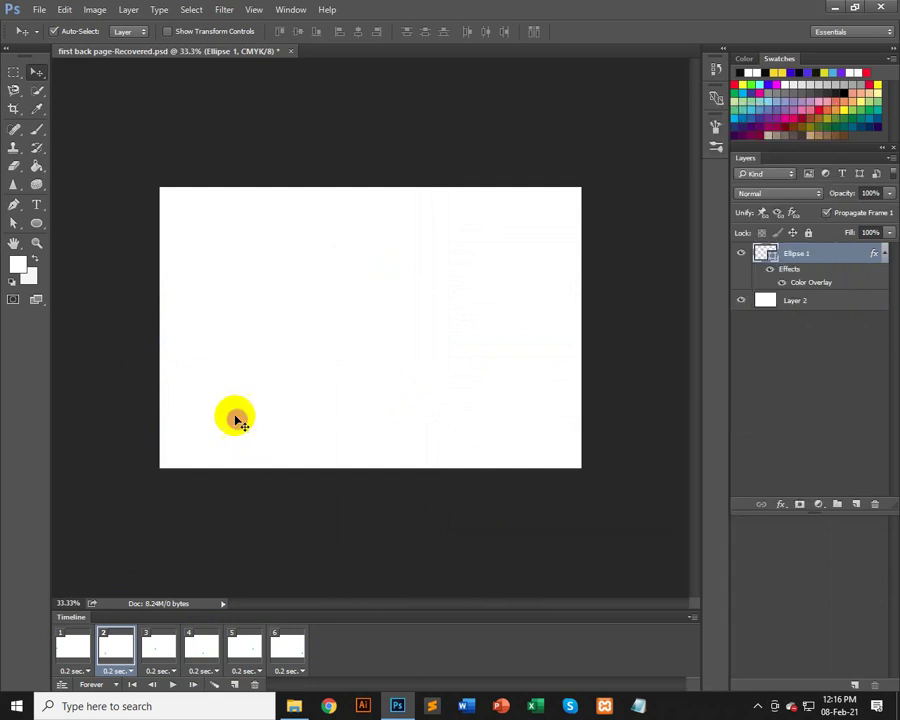
pyautogui.click(158, 645)
pyautogui.click(201, 645)
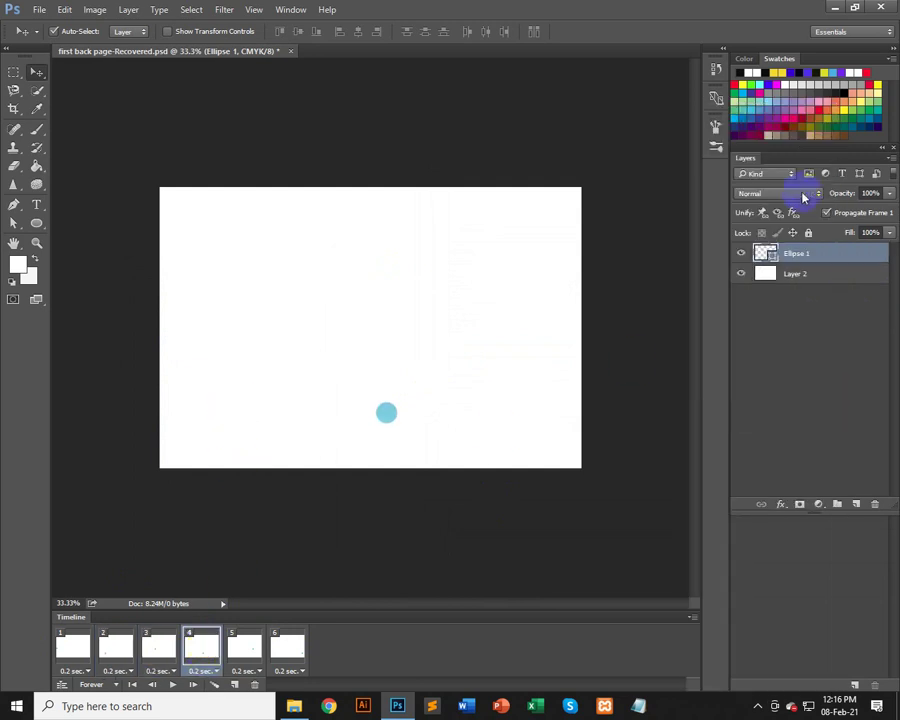
pyautogui.rightClick(822, 252)
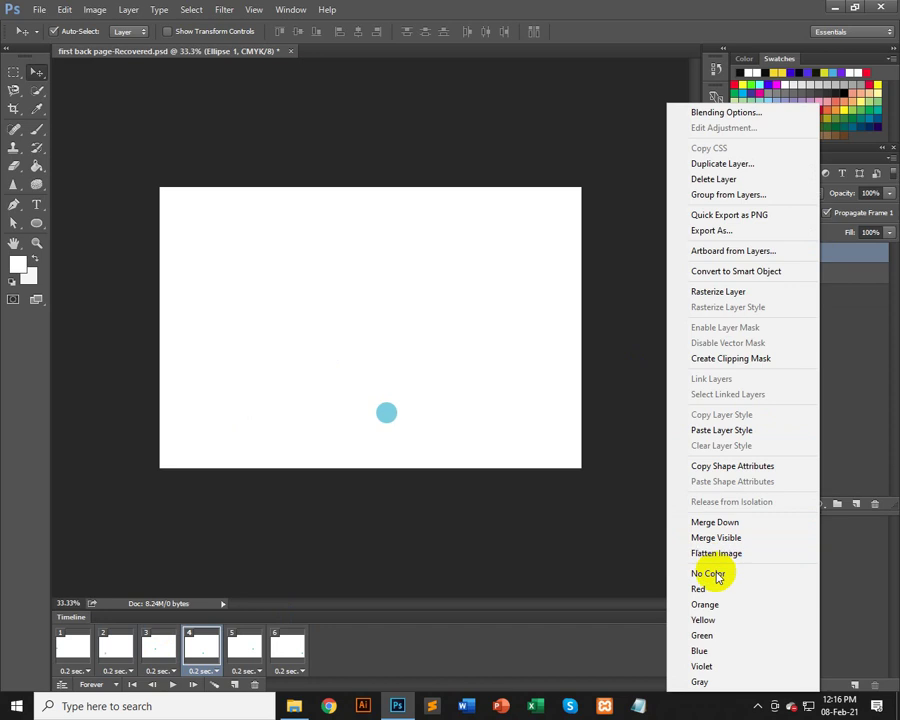
pyautogui.click(745, 432)
# - Paste the copied layer style onto Ellipse 1 in frame 6
pyautogui.click(288, 647)
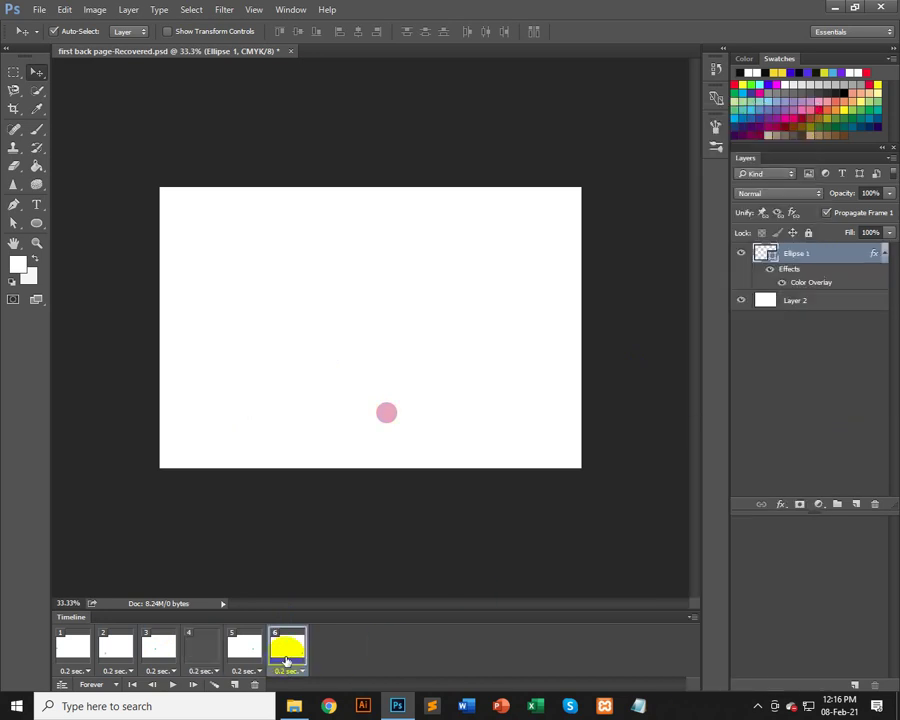
pyautogui.rightClick(840, 259)
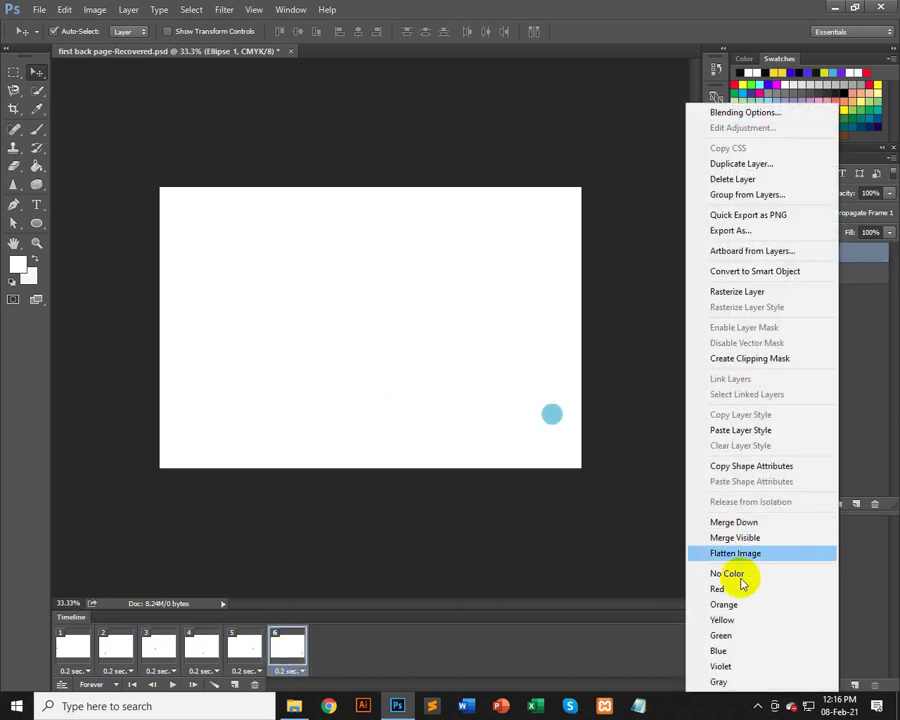
pyautogui.click(745, 431)
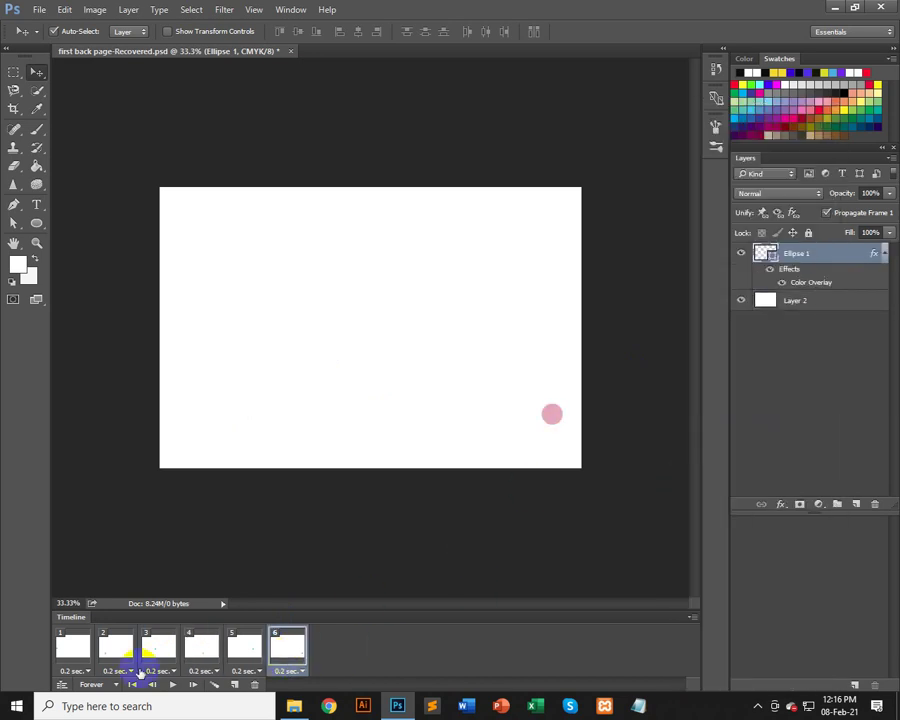
# - Play the animation from frame 1 and go through frames 1 to 6 to check the ball's position and colour
pyautogui.click(80, 648)
pyautogui.click(172, 686)
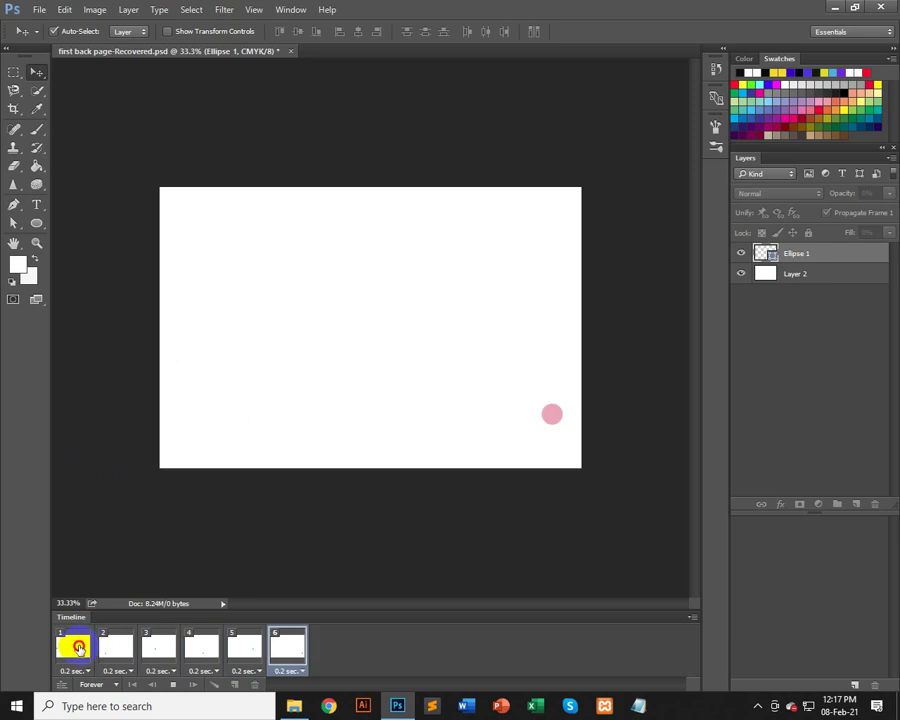
pyautogui.click(79, 648)
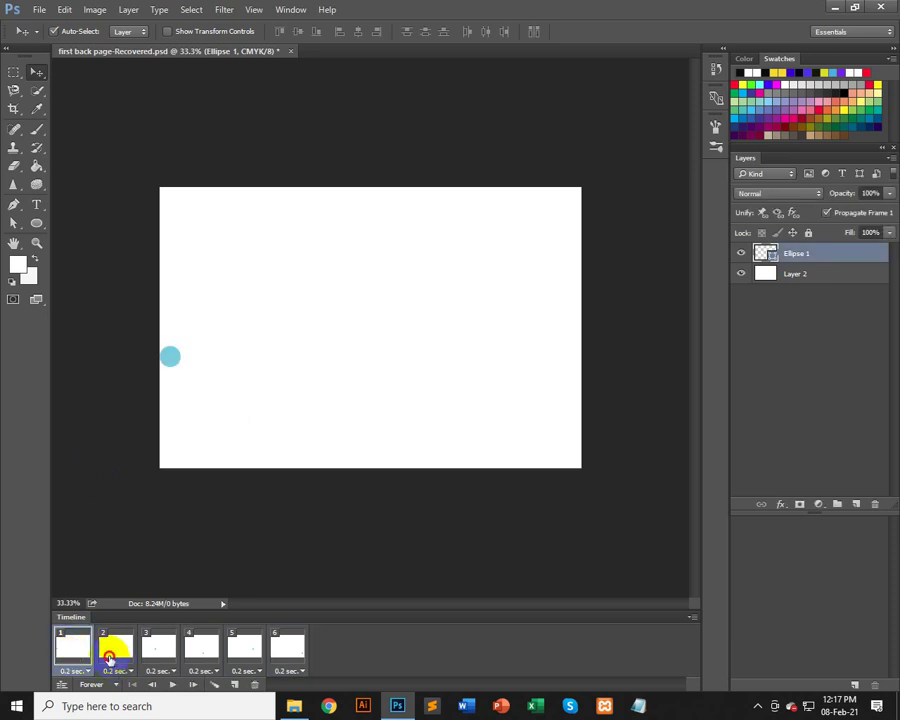
pyautogui.click(110, 656)
pyautogui.click(156, 655)
pyautogui.click(200, 655)
pyautogui.click(244, 655)
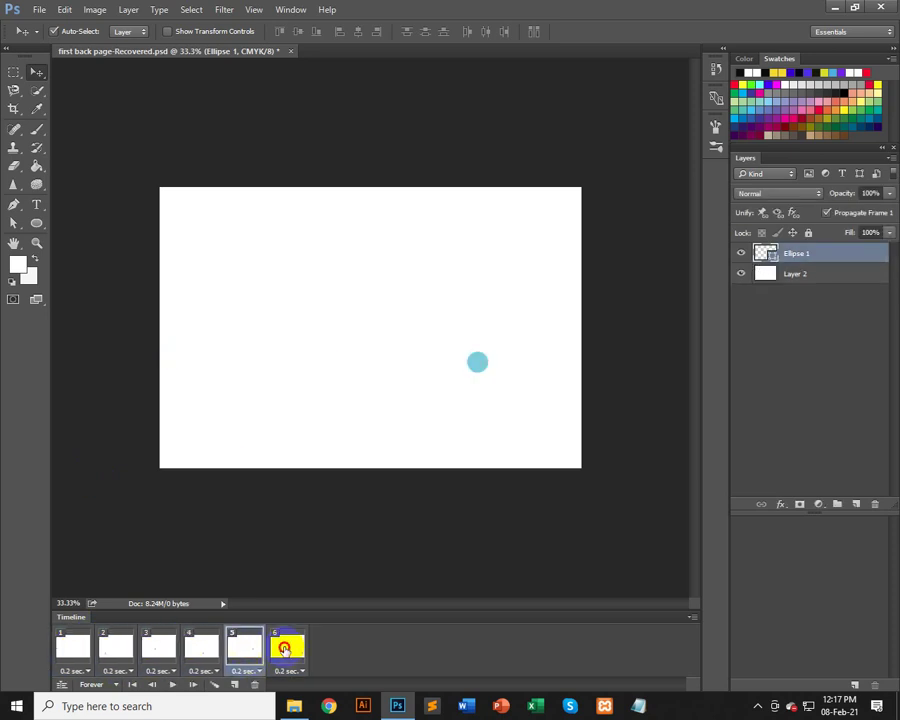
pyautogui.click(285, 648)
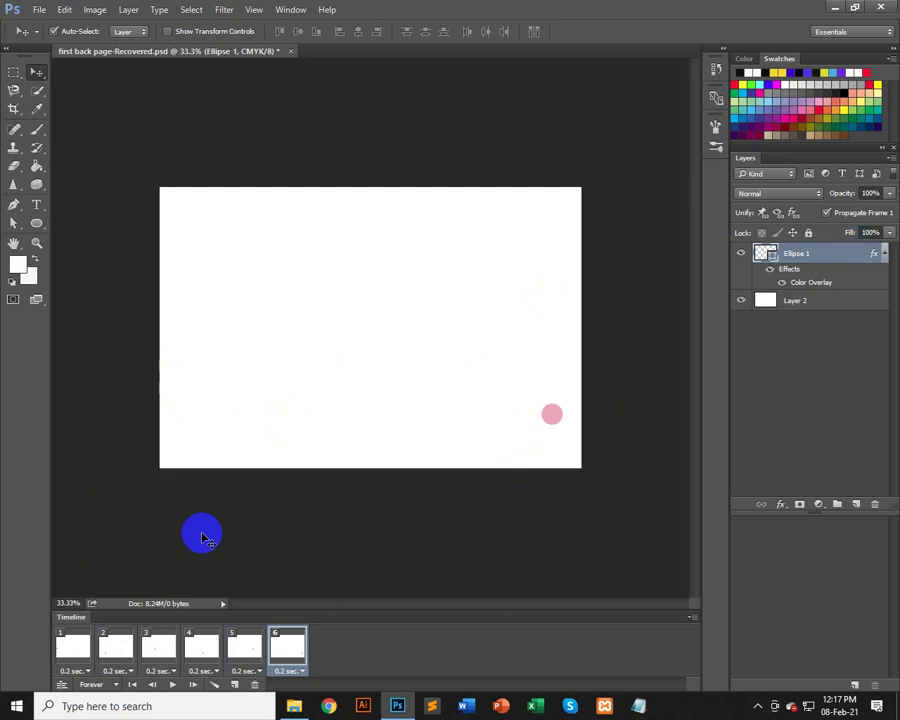
pyautogui.click(175, 402)
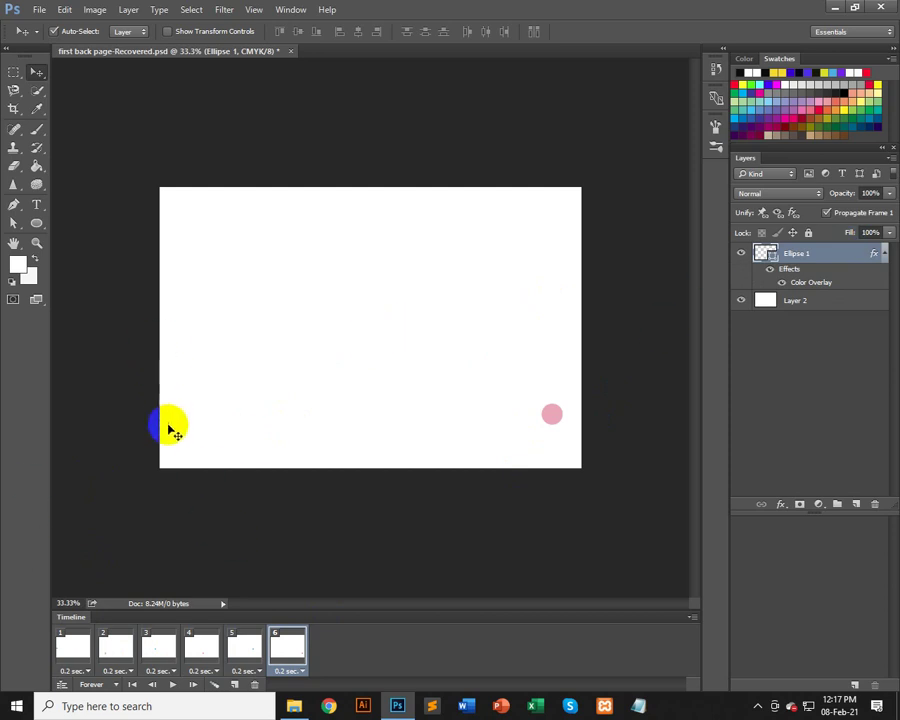
pyautogui.click(552, 414)
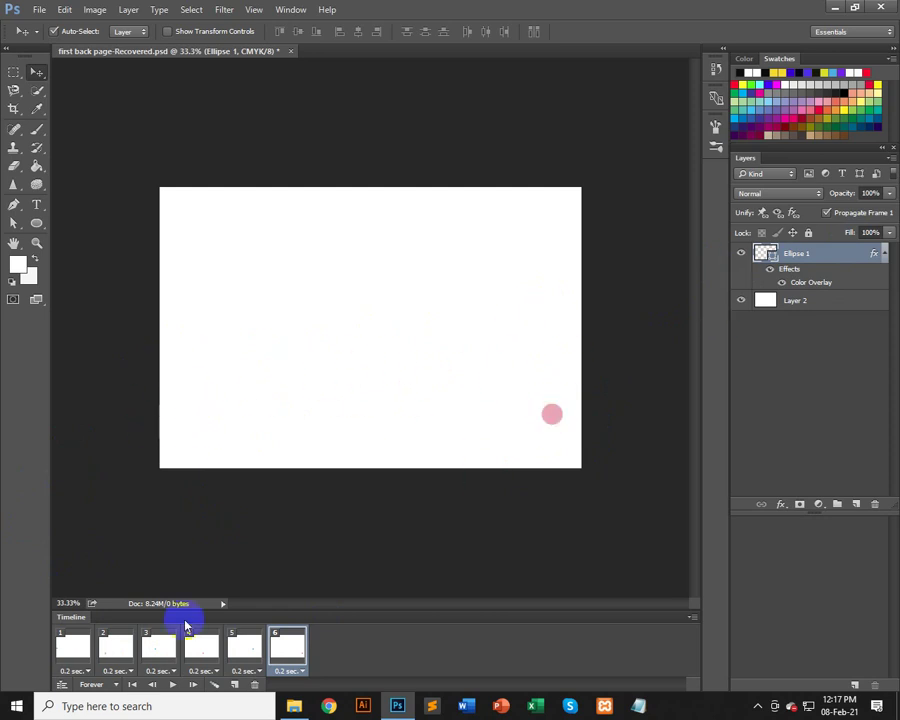
# - Delete the Ellipse 1 layer and frames 2 to 6, keeping only frame 1 with Layer 2
pyautogui.click(205, 648)
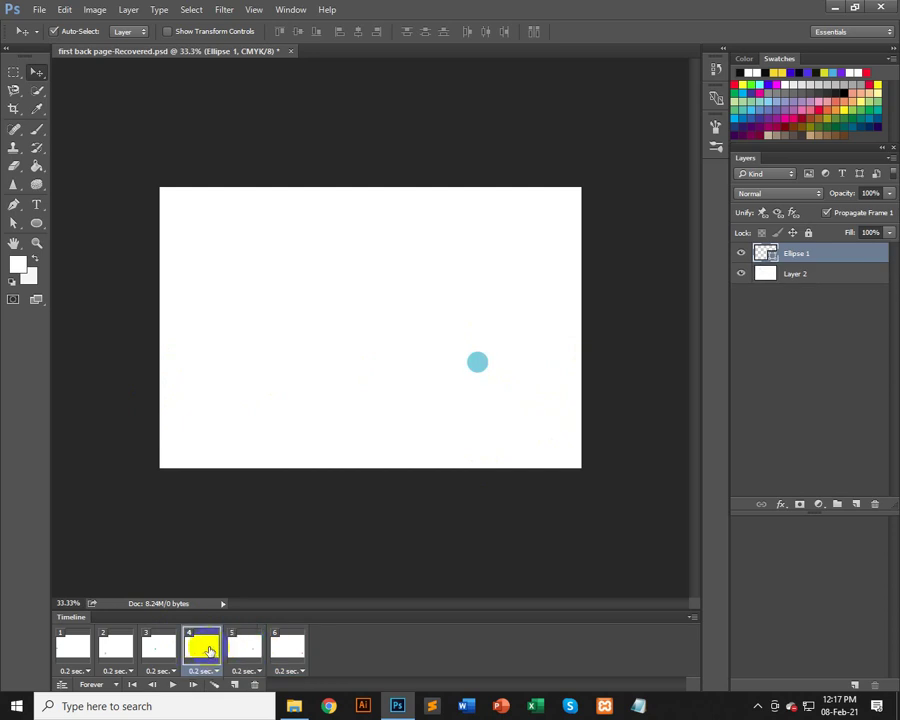
pyautogui.click(159, 648)
pyautogui.click(116, 670)
pyautogui.click(54, 646)
pyautogui.click(60, 652)
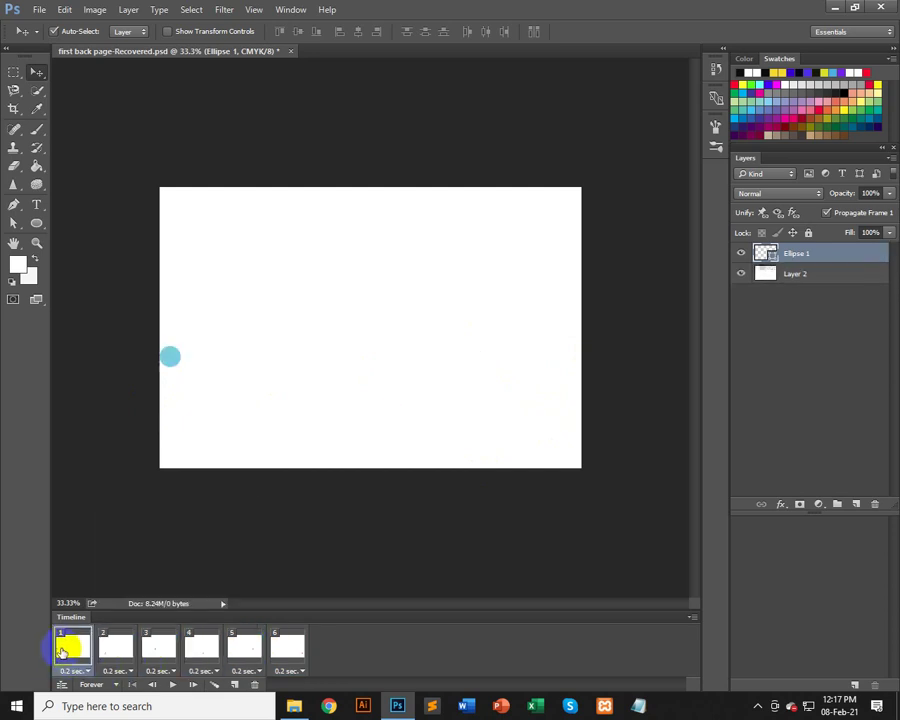
pyautogui.click(742, 255)
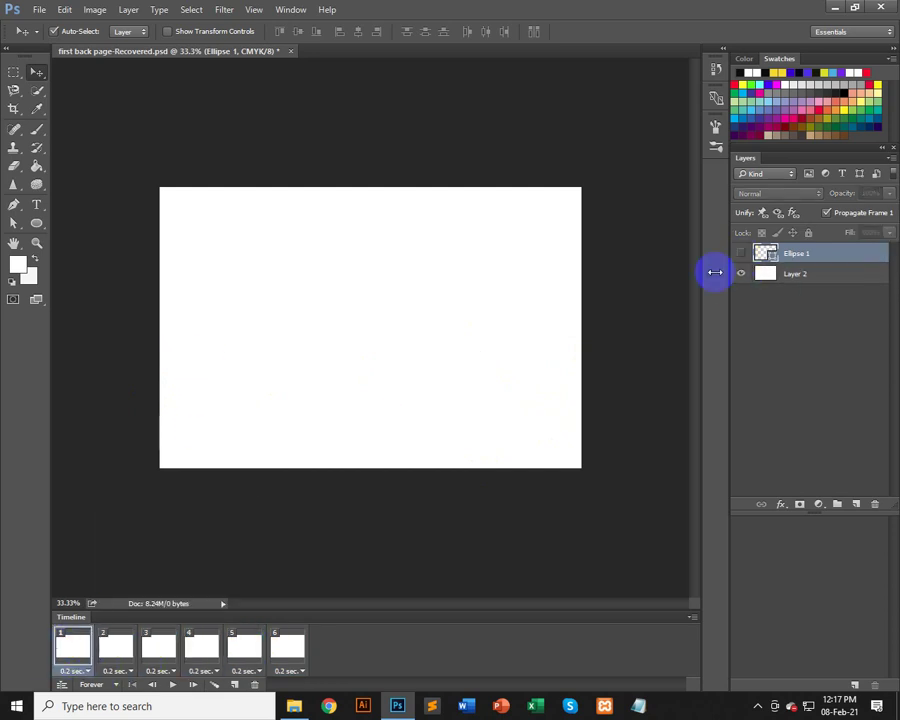
pyautogui.click(282, 650)
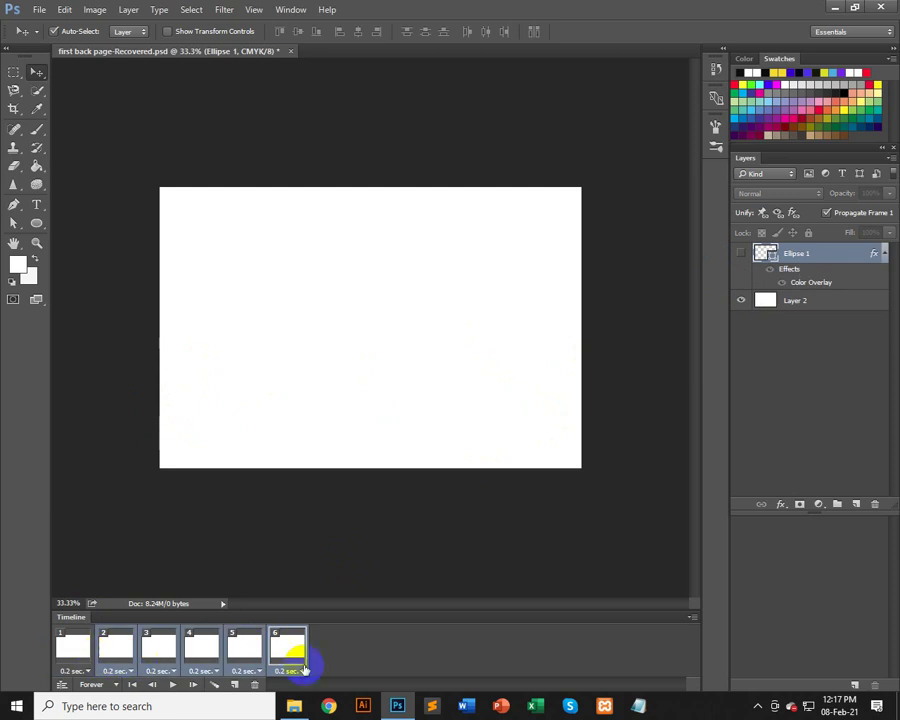
pyautogui.press('Delete')
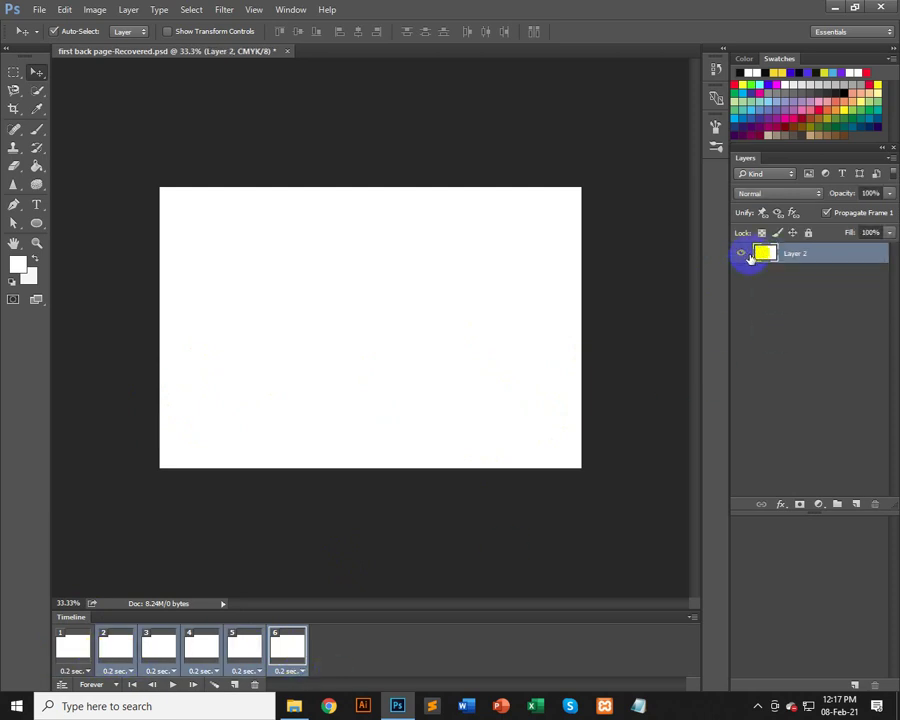
pyautogui.click(255, 685)
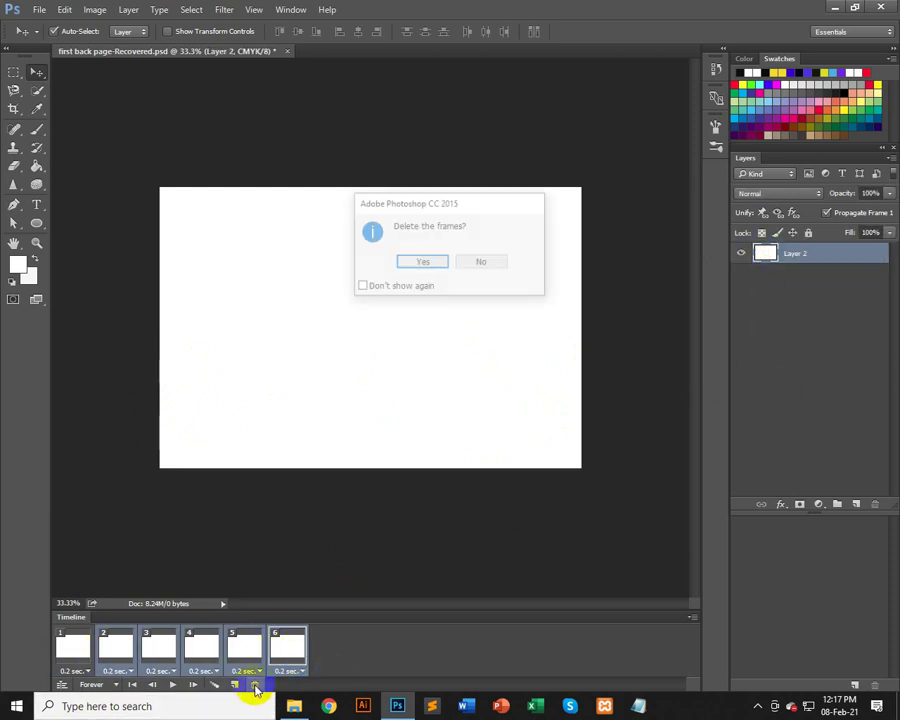
pyautogui.click(420, 261)
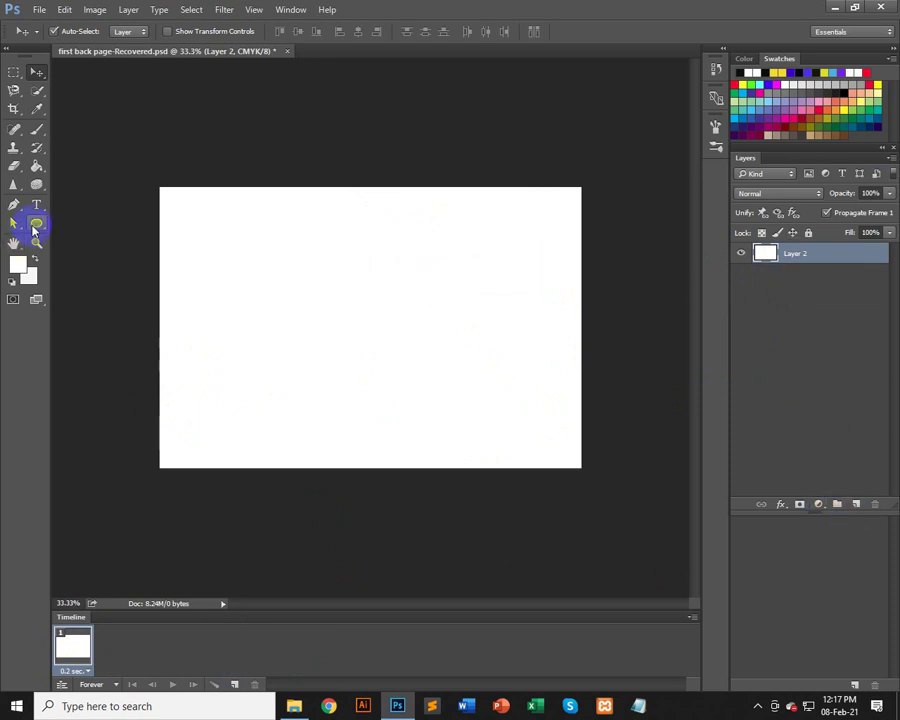
# - Draw a circle about 66 px wide at the canvas's left edge and fill it with red e36262
pyautogui.click(38, 229)
pyautogui.click(84, 247)
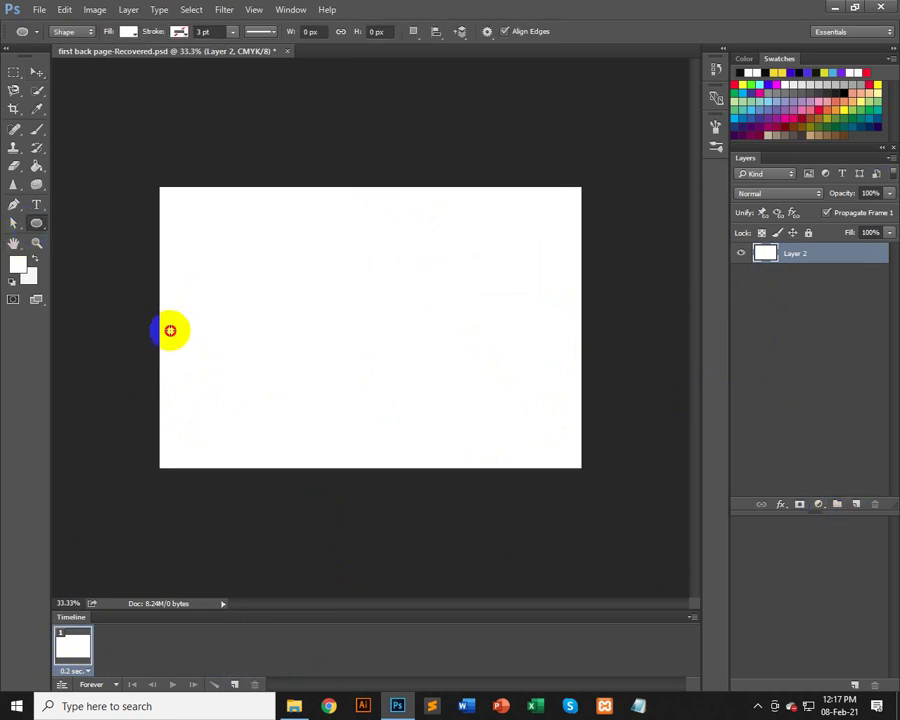
pyautogui.moveTo(170, 330)
pyautogui.mouseDown()
pyautogui.moveTo(185, 309)
pyautogui.moveTo(170, 330)
pyautogui.mouseUp()
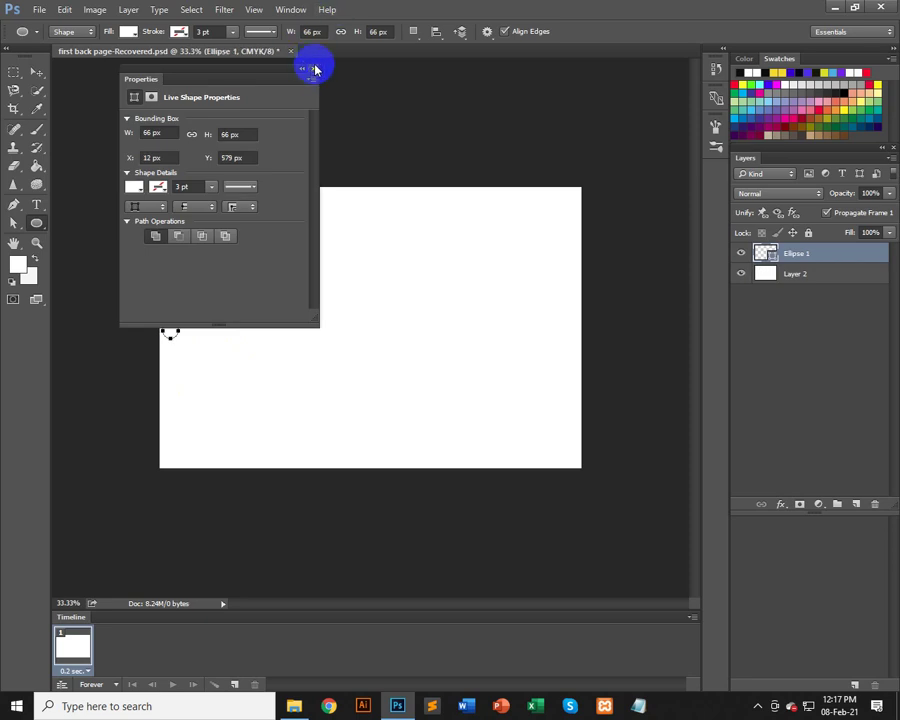
pyautogui.click(314, 69)
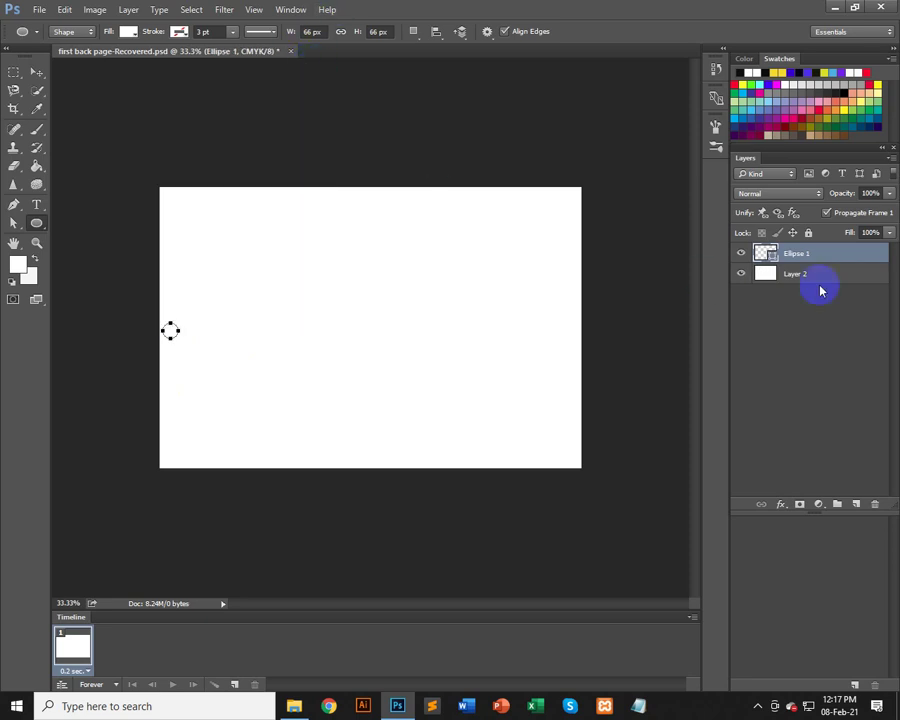
pyautogui.doubleClick(766, 253)
pyautogui.click(372, 197)
pyautogui.click(580, 175)
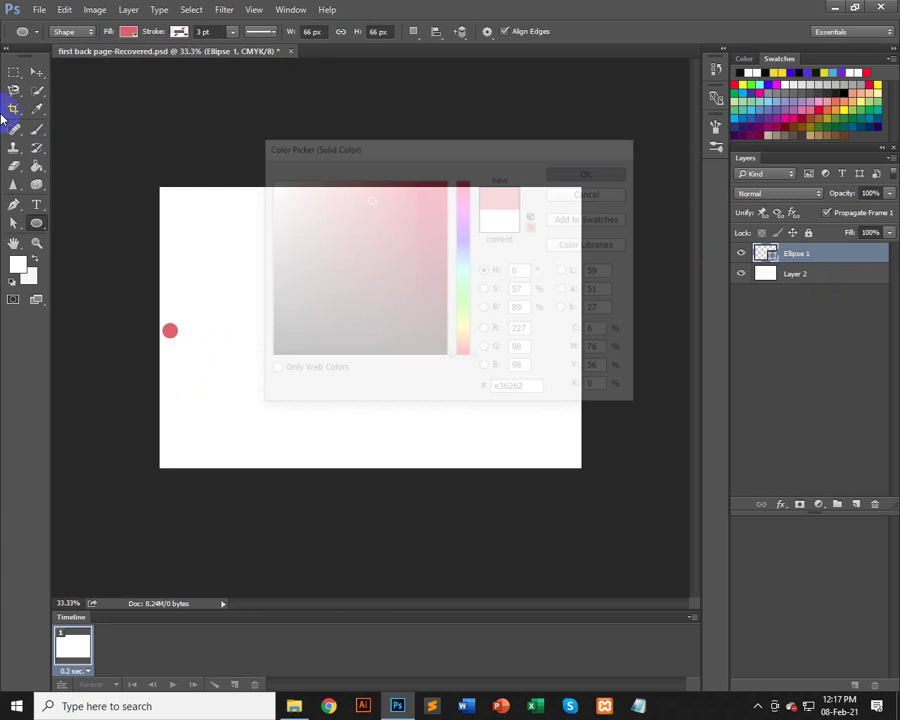
# - Duplicate the red circle six times in a zigzag to the canvas's right edge and hide all six copies in frame 1
pyautogui.click(37, 72)
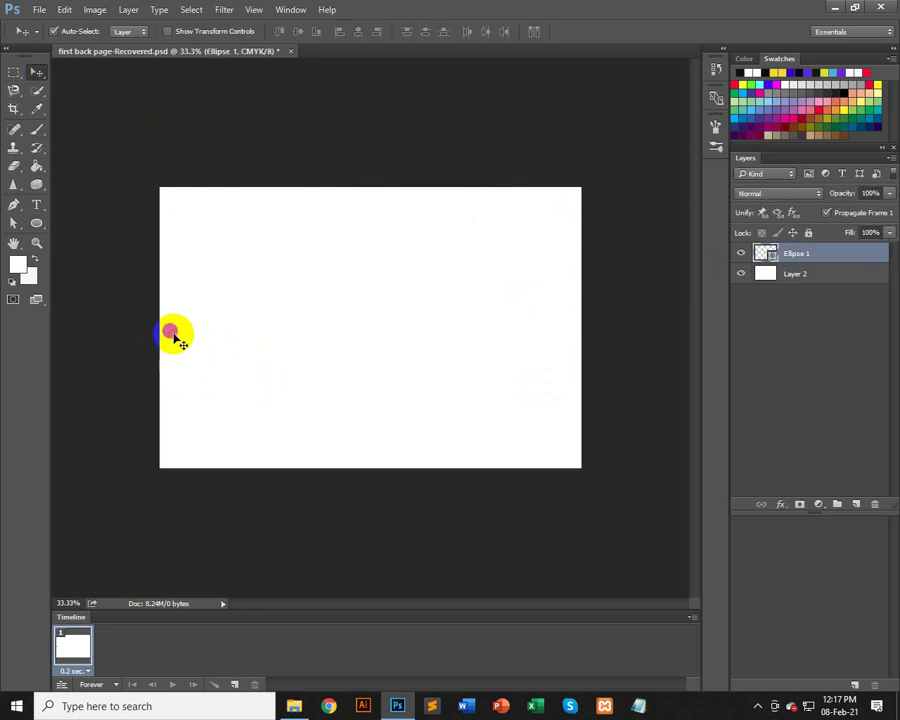
pyautogui.moveTo(173, 336); pyautogui.dragTo(584, 320)
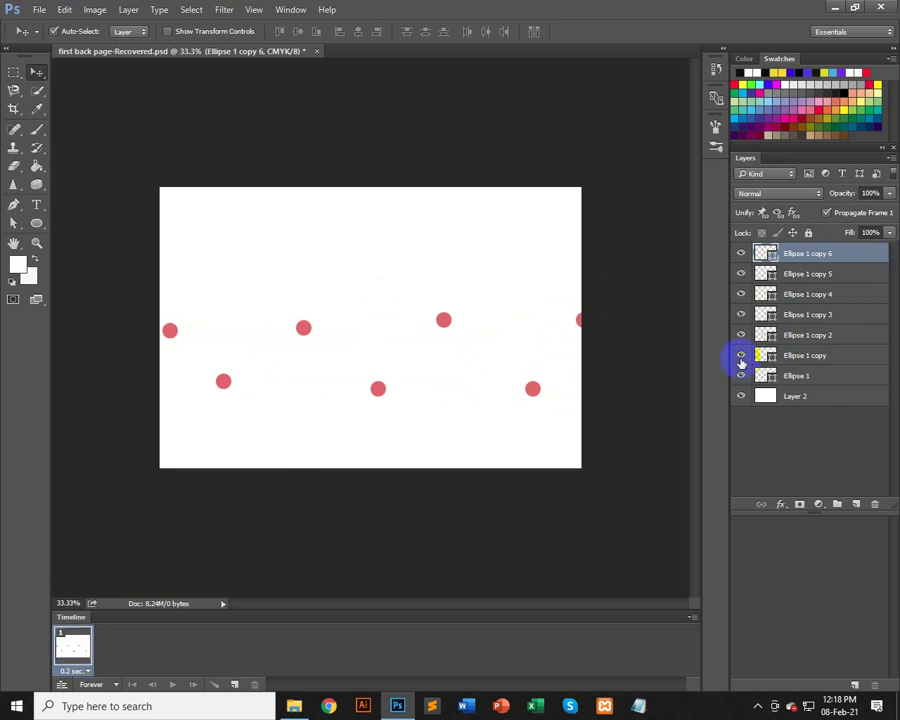
pyautogui.moveTo(752, 258); pyautogui.dragTo(741, 274)
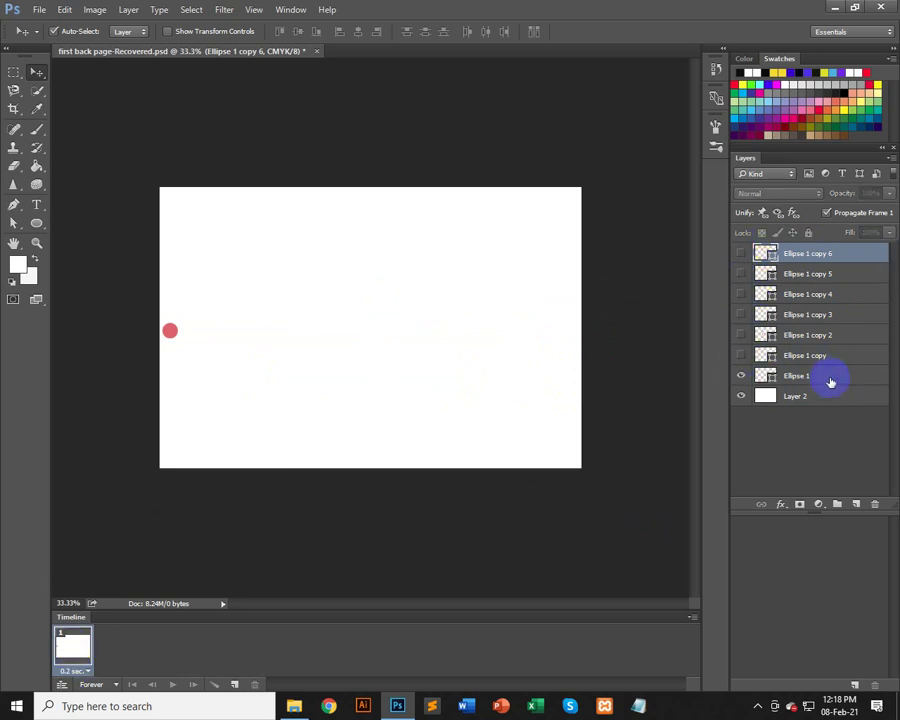
pyautogui.click(797, 377)
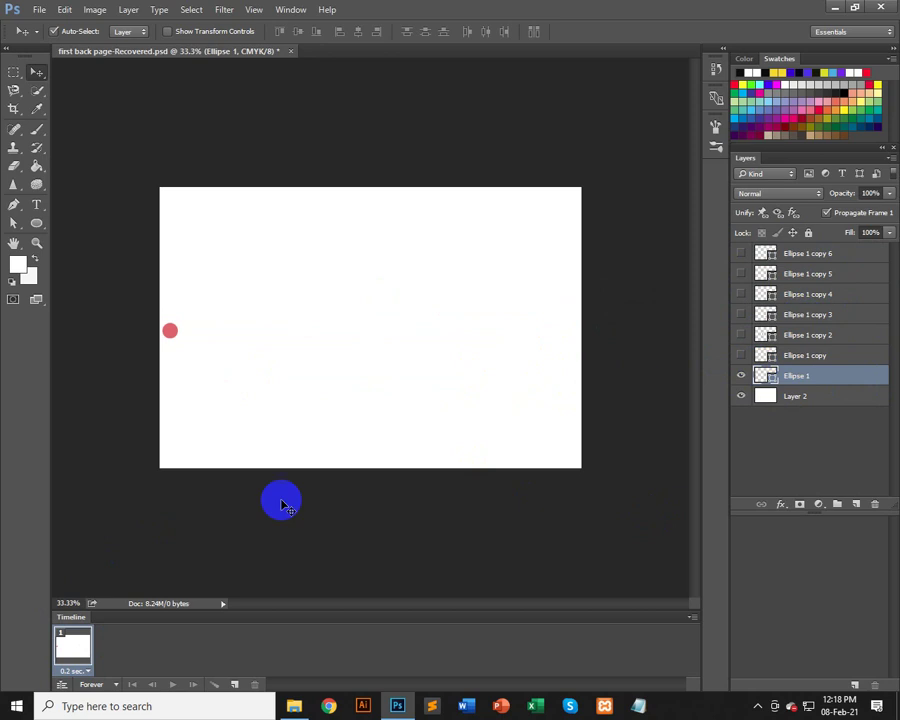
# - Add frame 2 with only the Ellipse 1 copy circle visible and frame 3 with only Ellipse 1 copy 2 visible
pyautogui.click(235, 685)
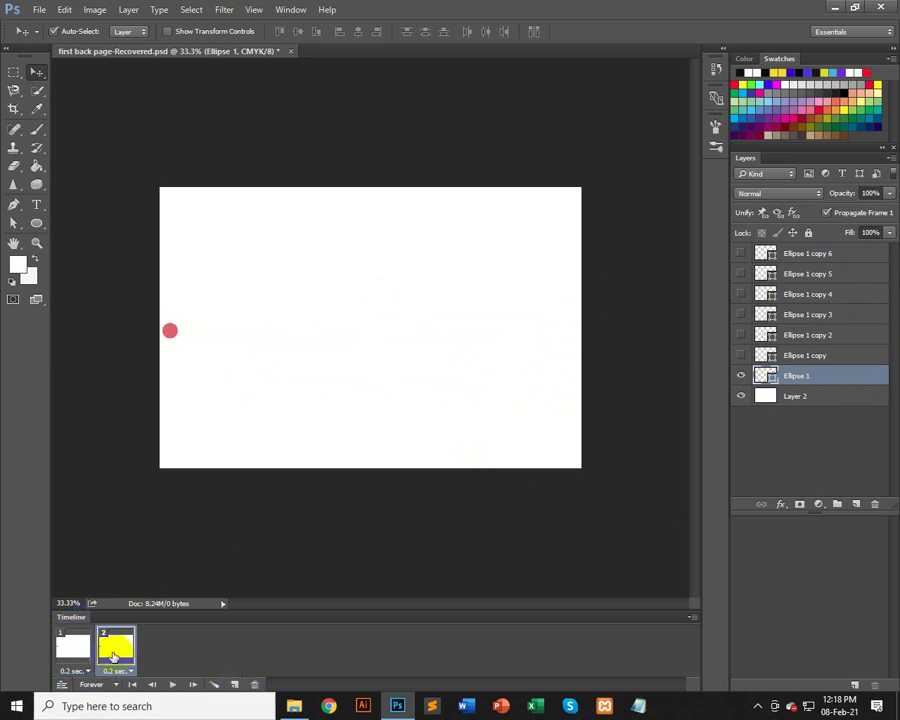
pyautogui.click(739, 377)
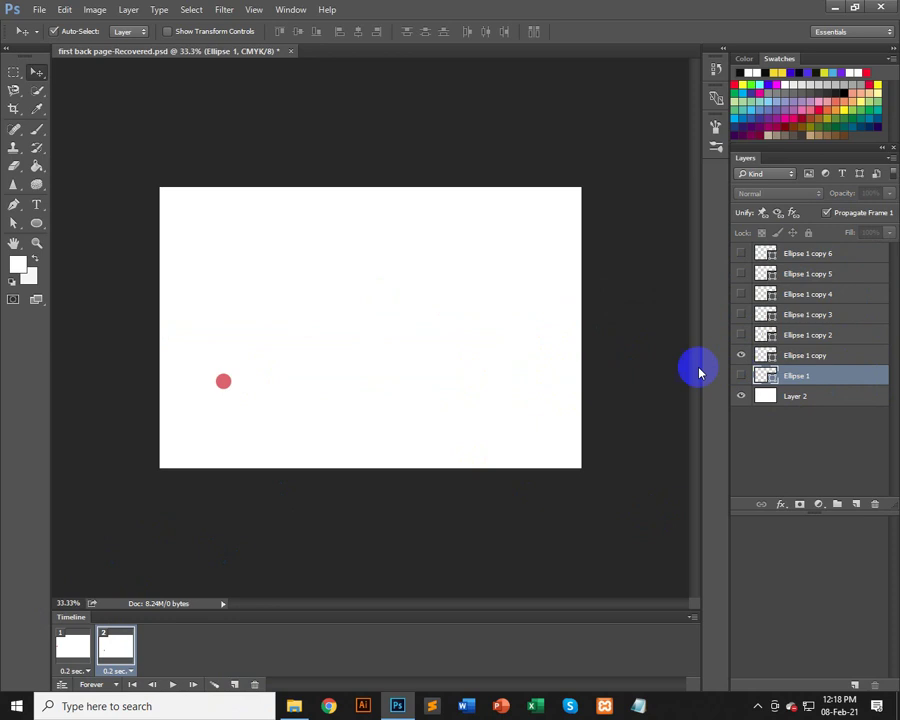
pyautogui.click(233, 686)
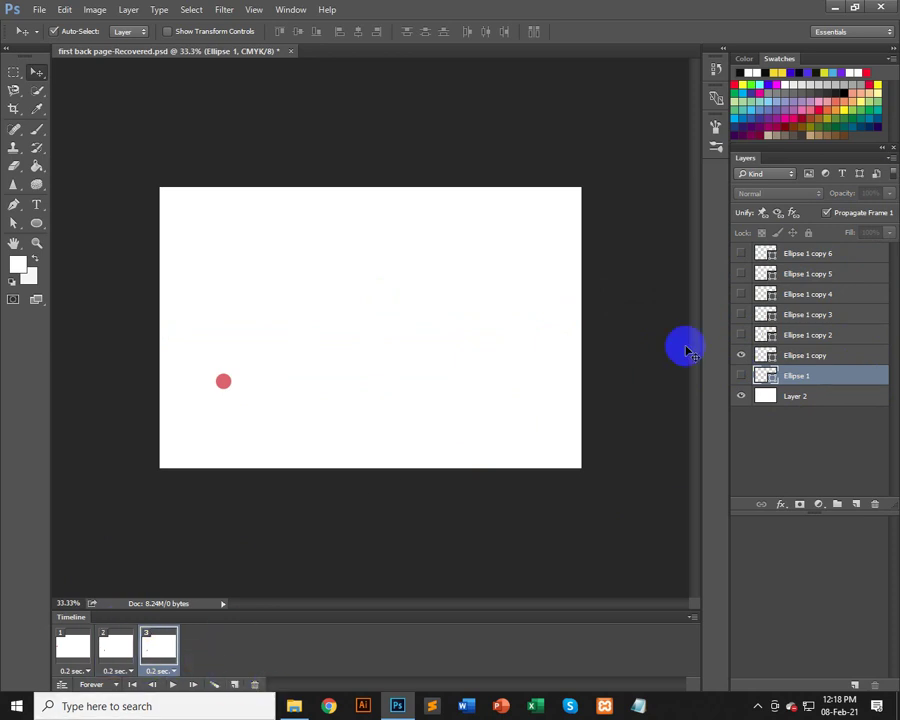
pyautogui.click(743, 335)
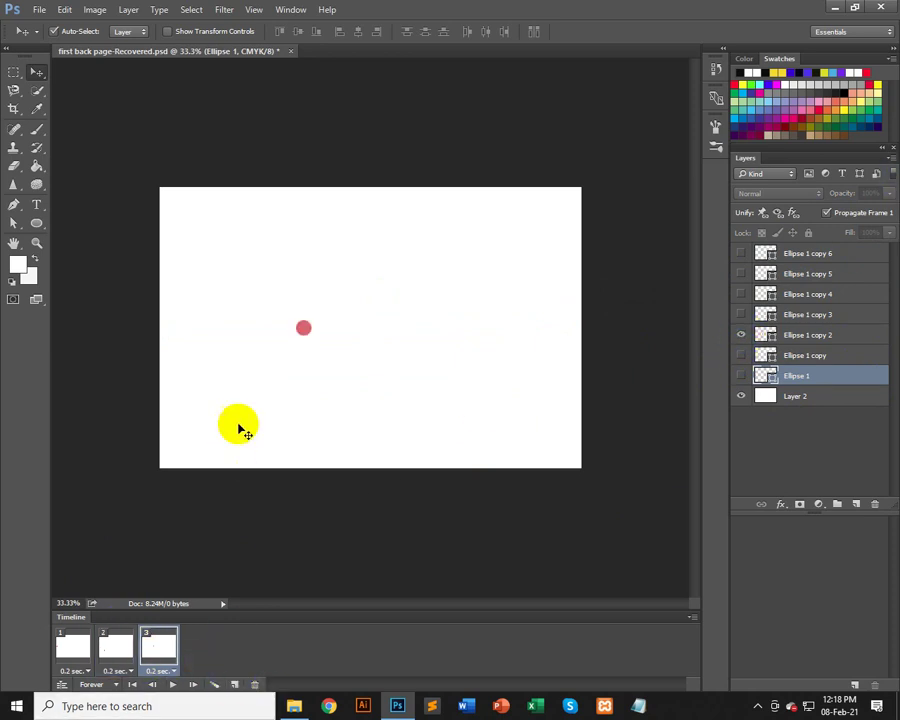
# - Duplicate frame 3 four times to add frames 4 to 7 to the animation
pyautogui.click(233, 686)
pyautogui.click(233, 686)
pyautogui.click(233, 686)
pyautogui.click(233, 686)
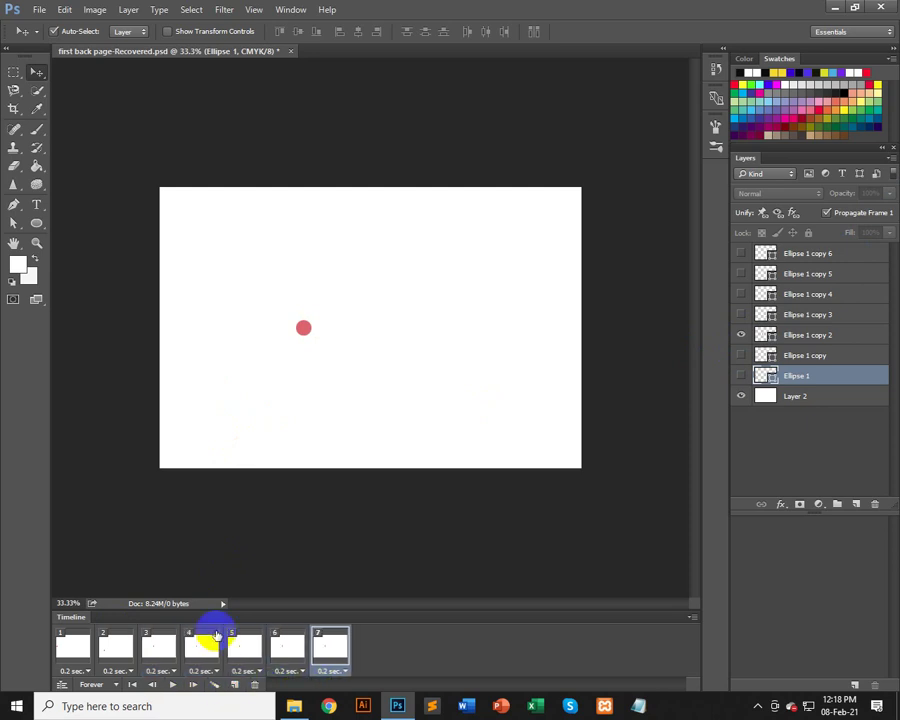
# - Make Ellipse 1 copy 3 the only visible circle in frame 4 and Ellipse 1 copy 4 the only one in frame 5
pyautogui.click(203, 642)
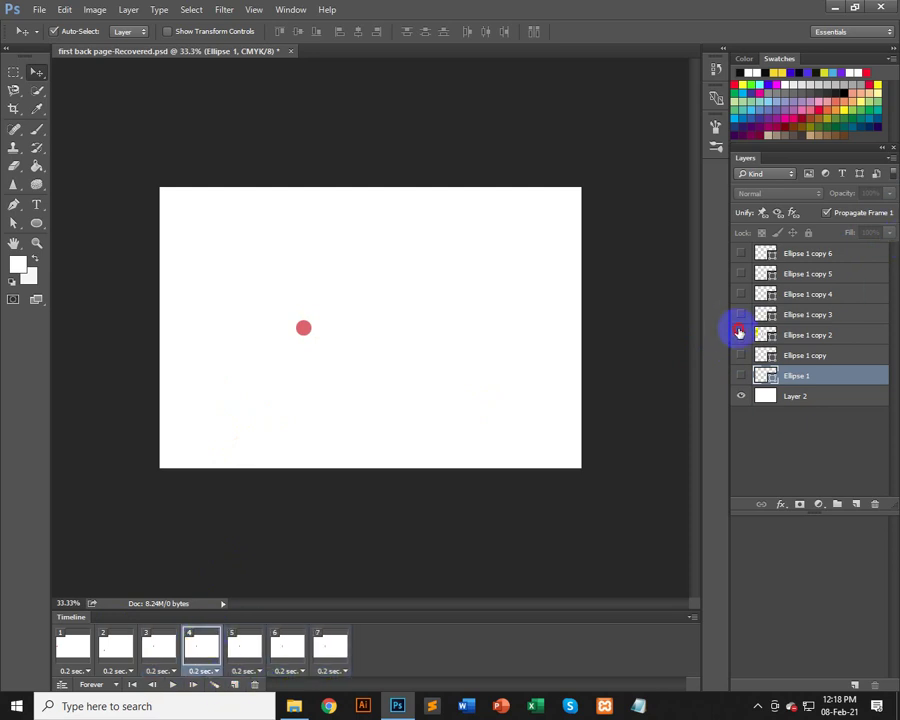
pyautogui.click(742, 316)
pyautogui.click(245, 645)
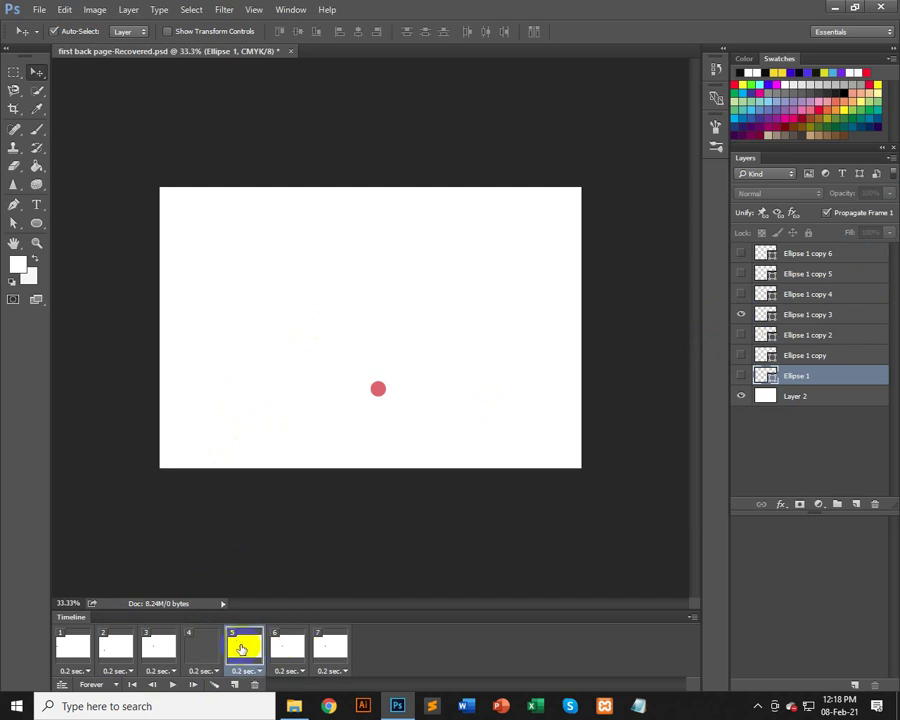
pyautogui.click(741, 294)
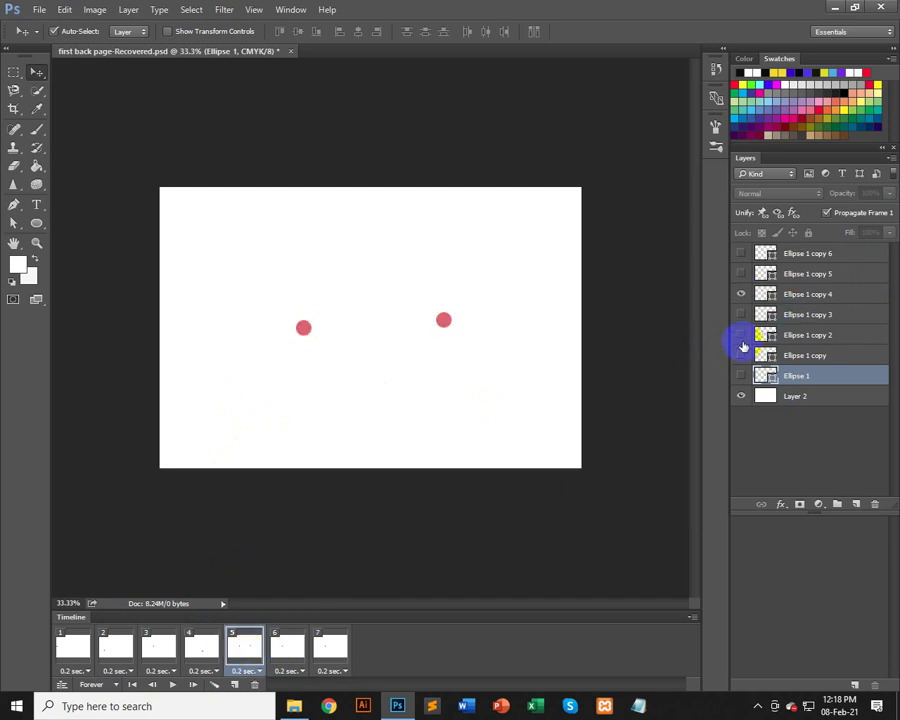
pyautogui.click(742, 338)
# - Make Ellipse 1 copy 5 the only visible circle in frame 6 and Ellipse 1 copy 6 the only one in frame 7
pyautogui.click(287, 645)
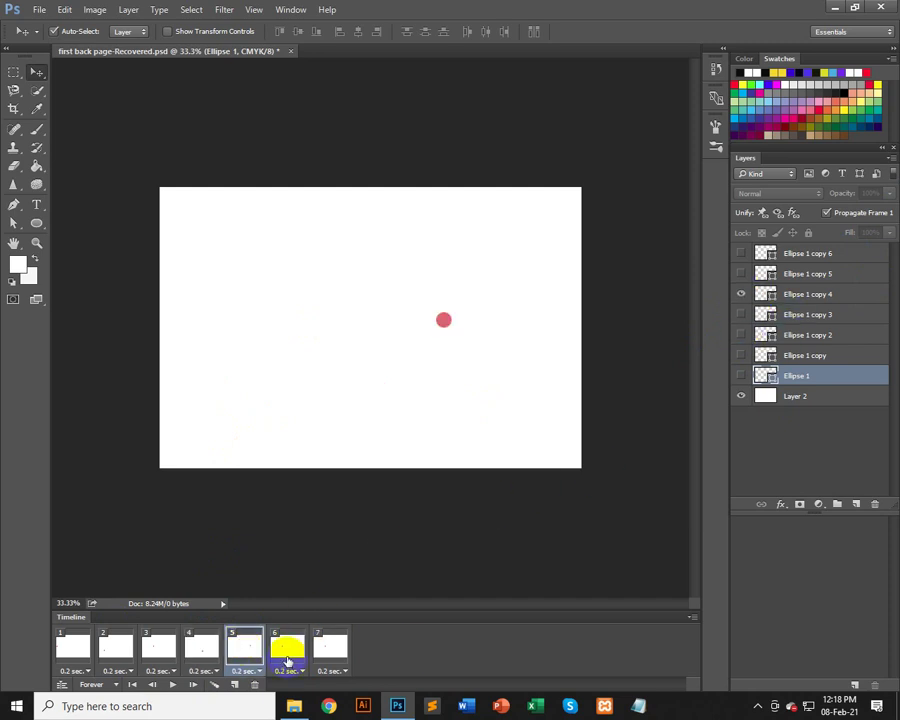
pyautogui.click(742, 273)
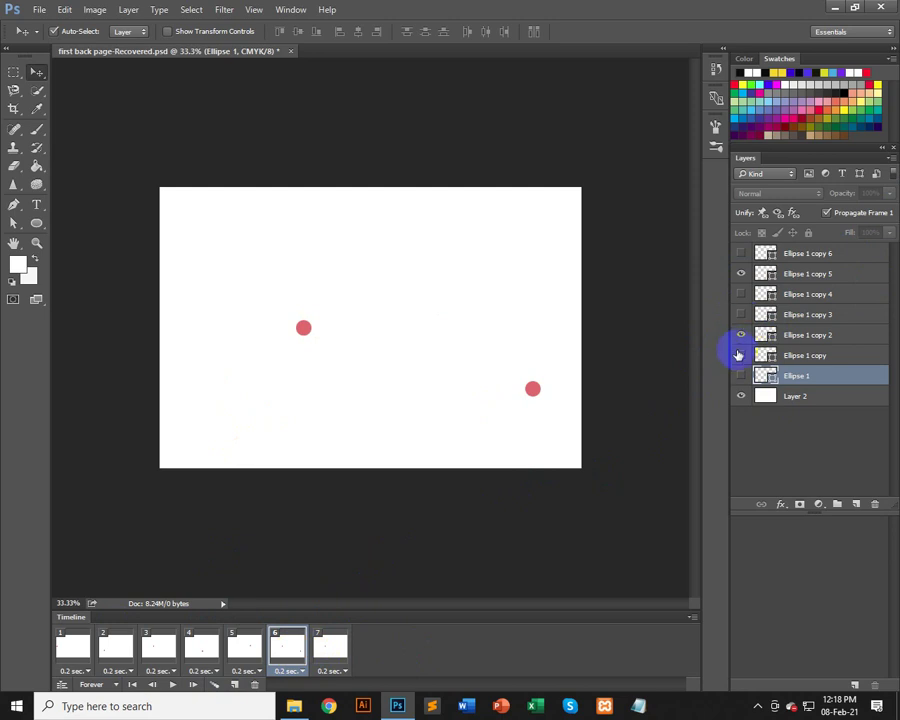
pyautogui.click(742, 336)
pyautogui.click(331, 645)
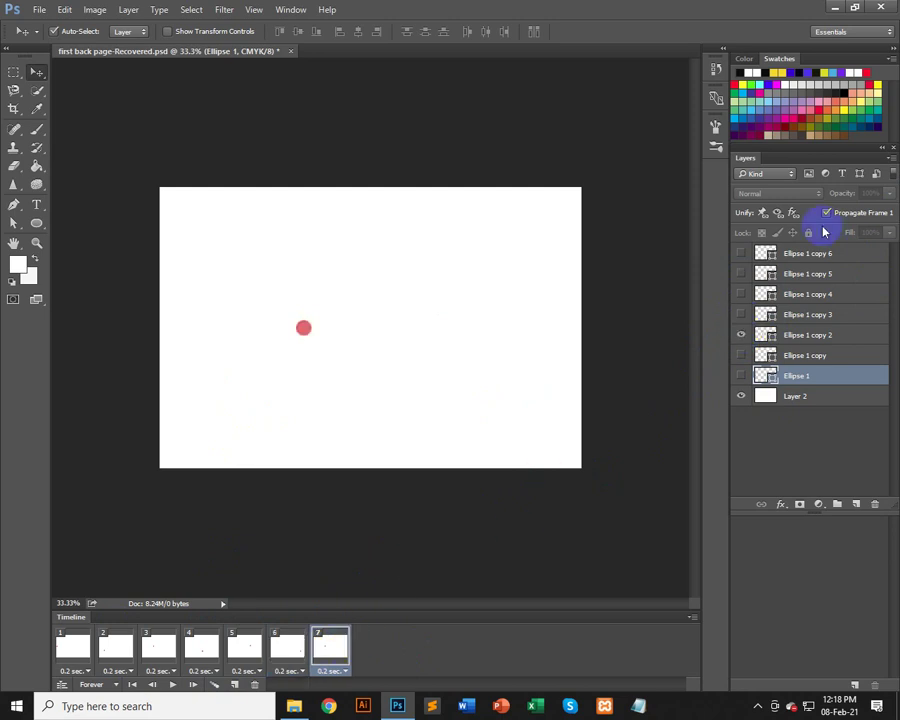
pyautogui.click(743, 336)
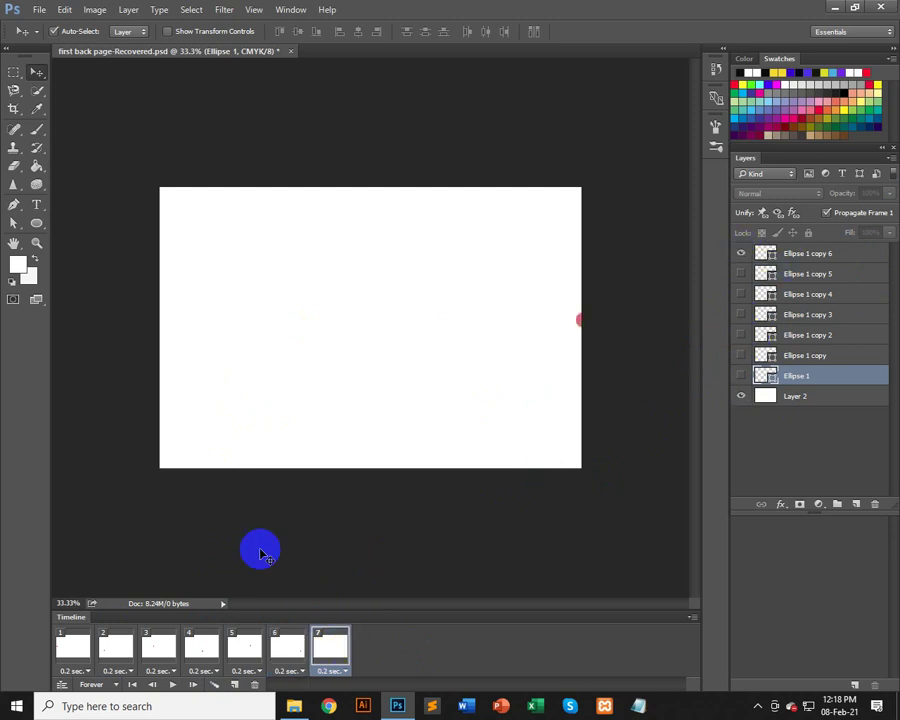
# - Go back through the animation from frame 6 to frame 1 to check the circle shown in each
pyautogui.click(283, 655)
pyautogui.click(239, 655)
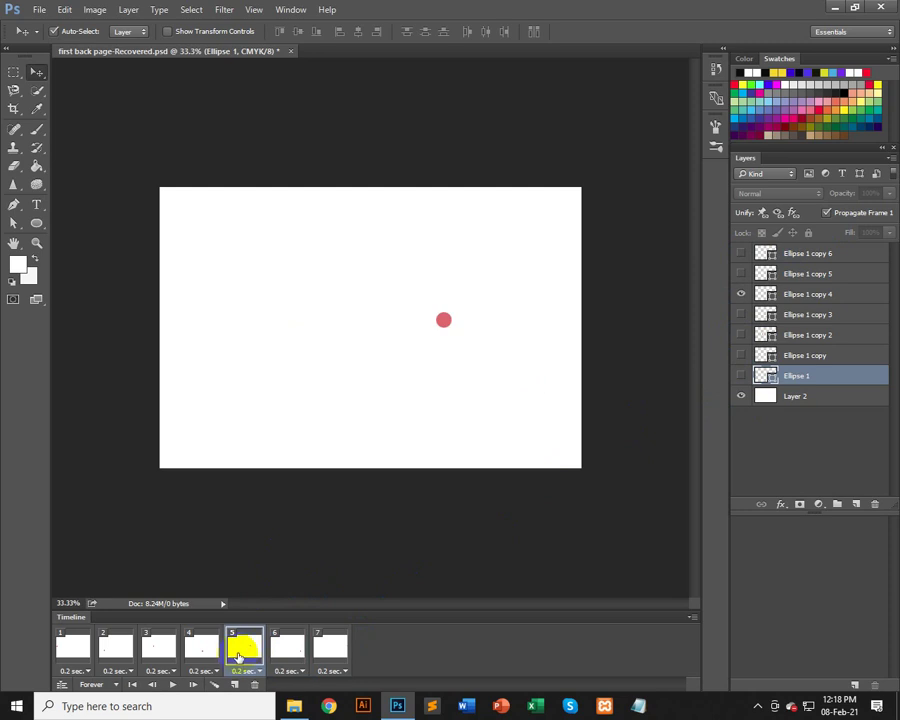
pyautogui.click(203, 660)
pyautogui.click(148, 650)
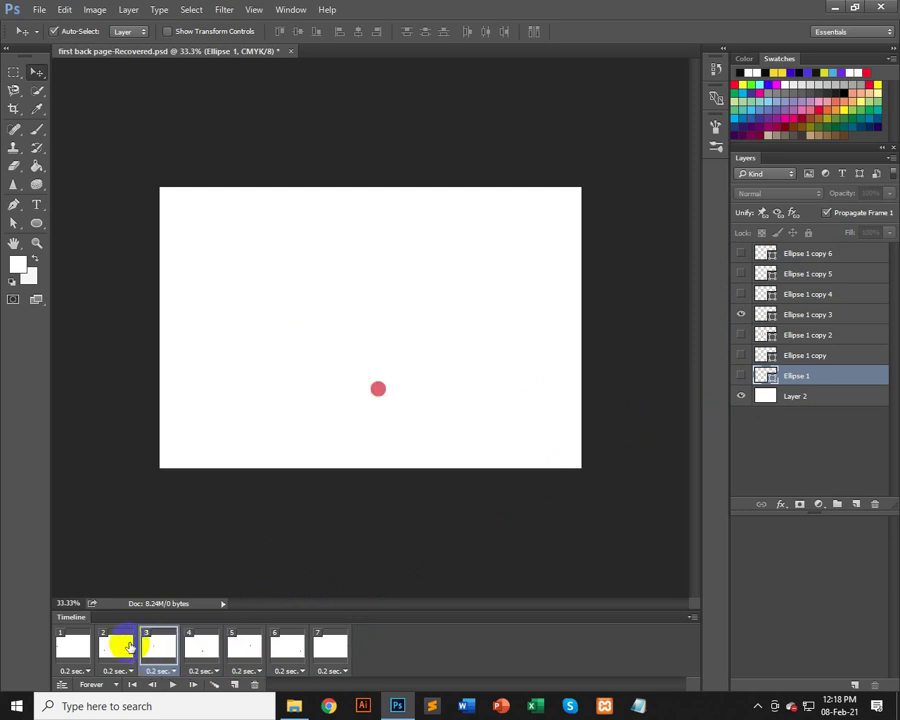
pyautogui.click(115, 643)
pyautogui.click(76, 648)
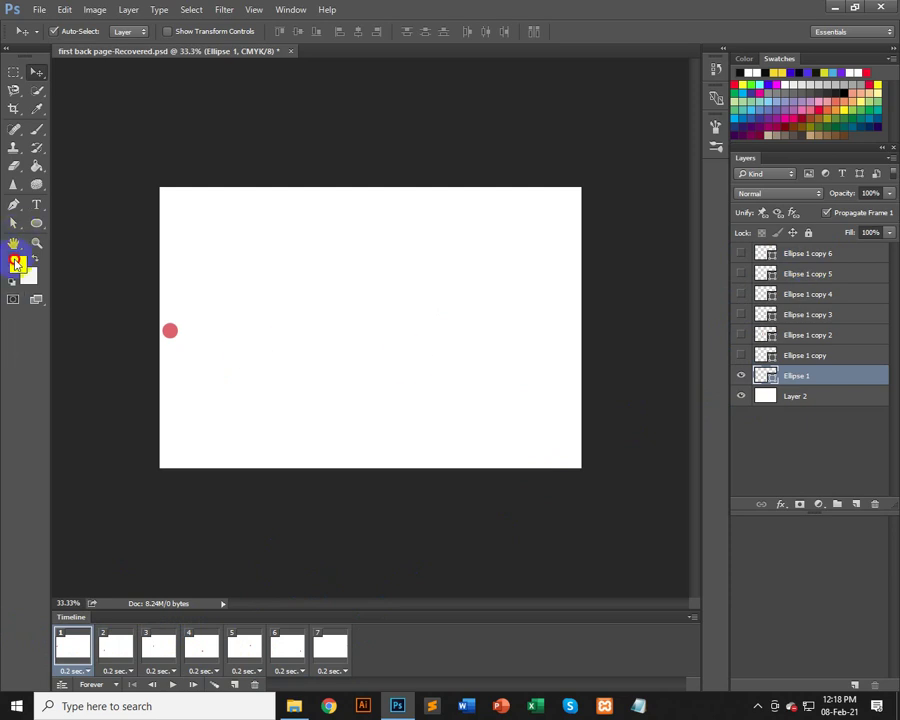
# - Set the foreground color to light blue #86b1ff
pyautogui.click(16, 263)
pyautogui.click(269, 293)
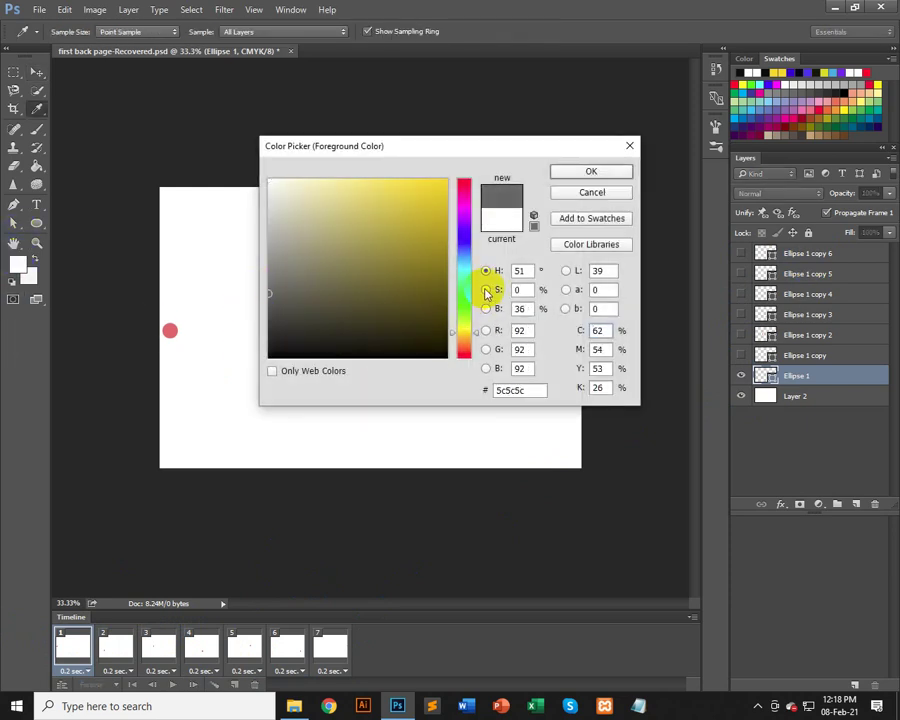
pyautogui.moveTo(468, 247)
pyautogui.mouseDown()
pyautogui.moveTo(467, 270)
pyautogui.moveTo(473, 250)
pyautogui.mouseUp()
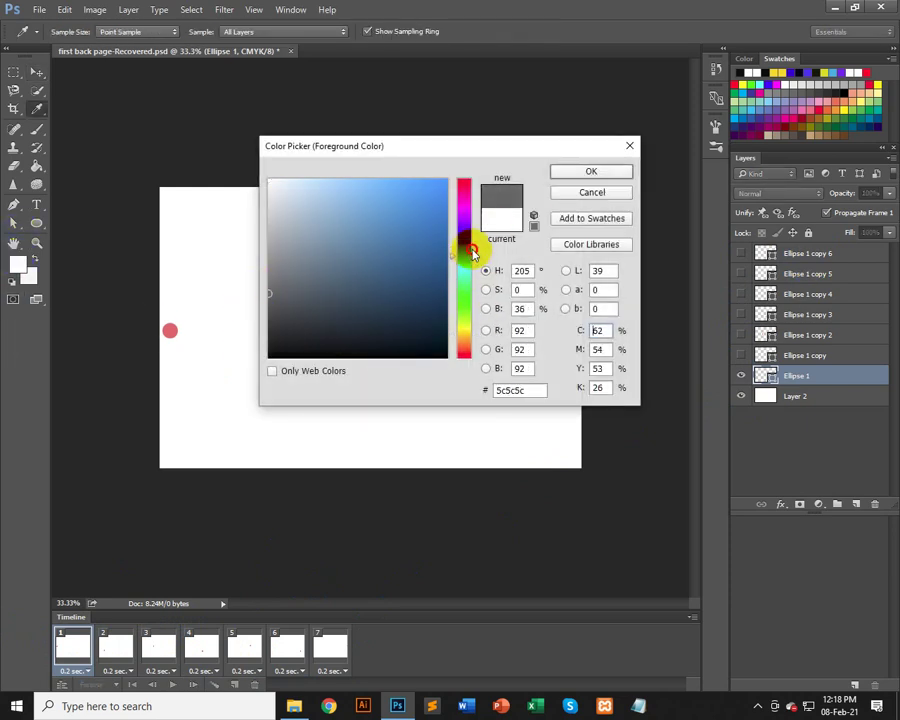
pyautogui.moveTo(301, 187); pyautogui.dragTo(354, 173)
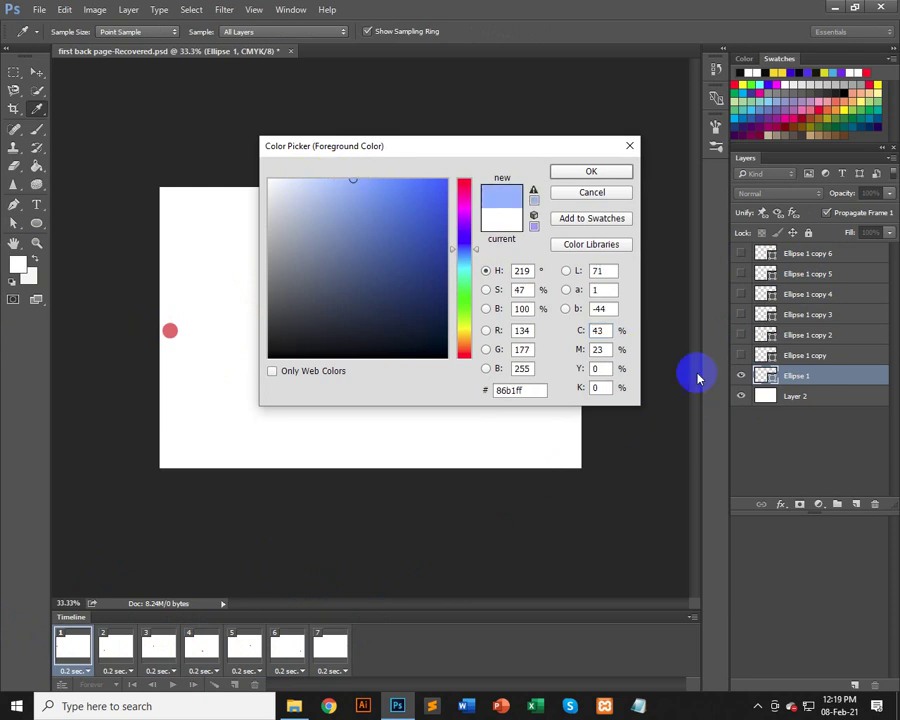
pyautogui.press('Return')
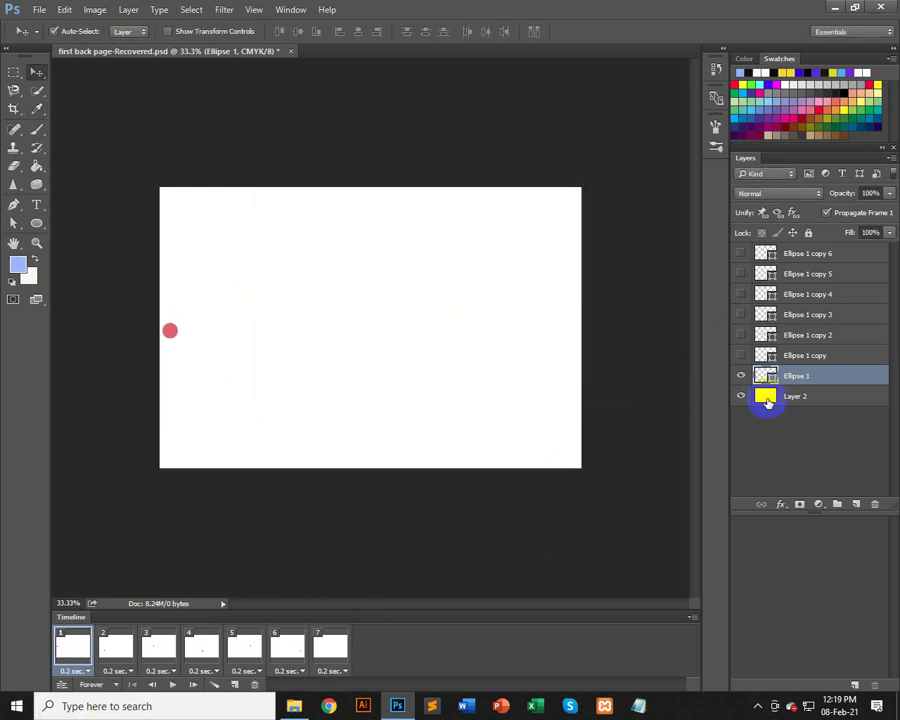
# - Fill Ellipse 1 copy in frame 2, copy 3 in frame 4 and copy 5 in frame 6 with the light blue foreground color
pyautogui.click(116, 645)
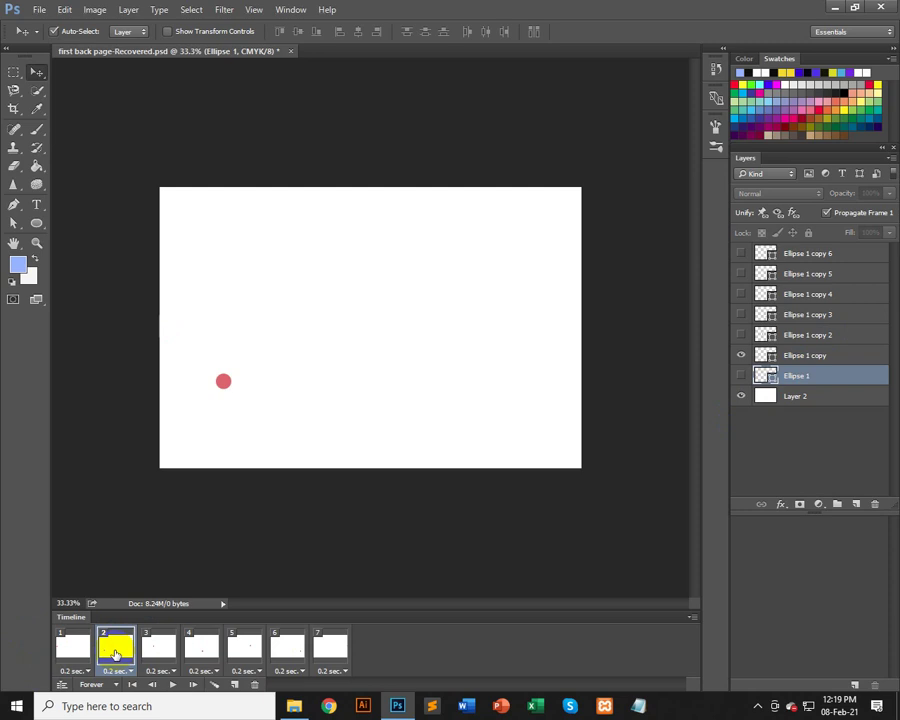
pyautogui.click(800, 358)
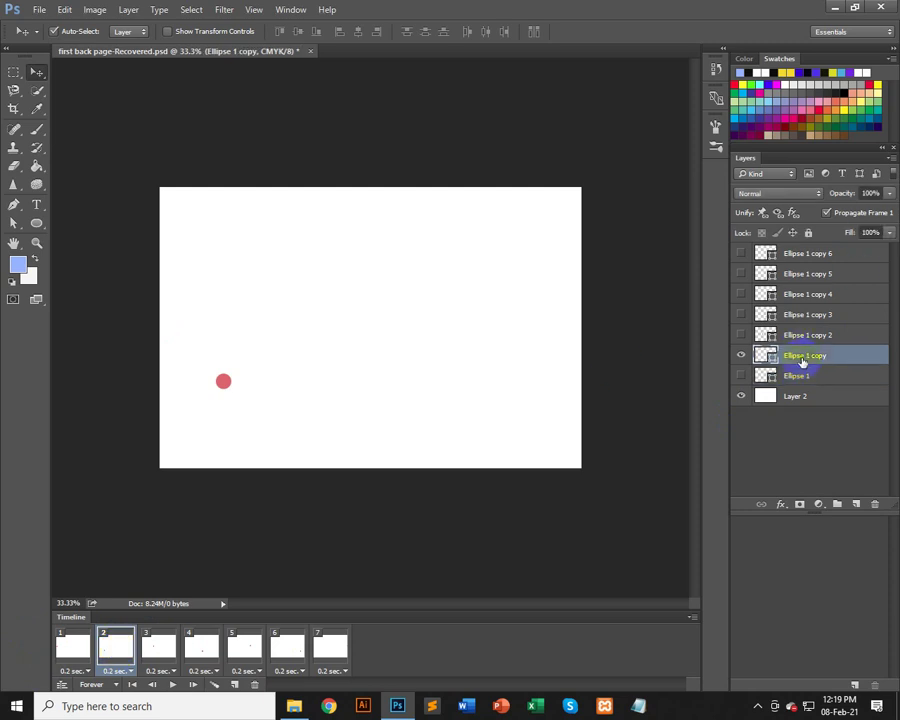
pyautogui.hotkey('alt', 'Delete')
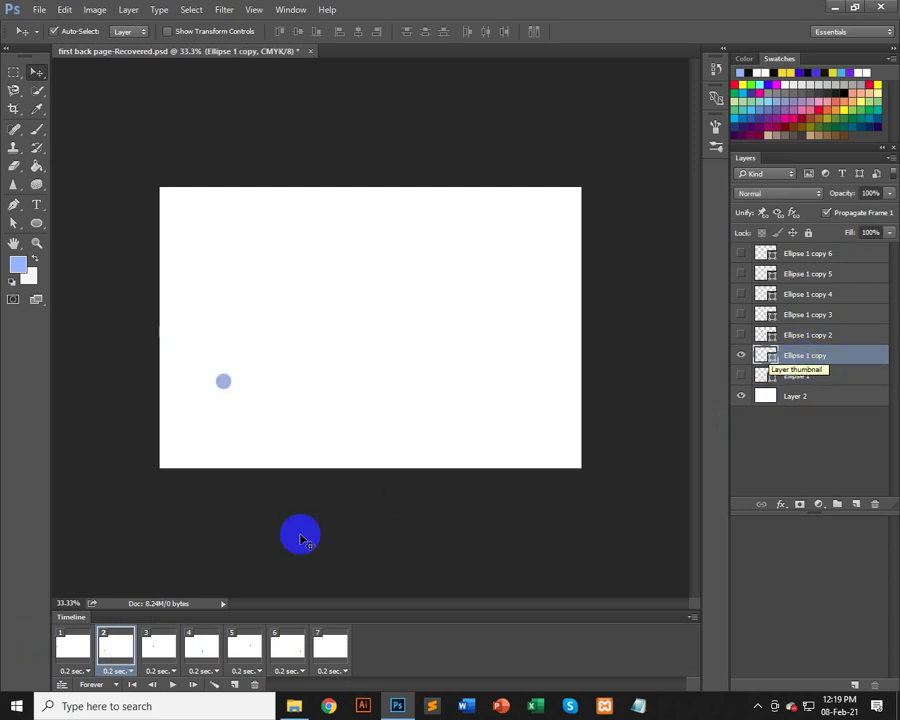
pyautogui.click(210, 645)
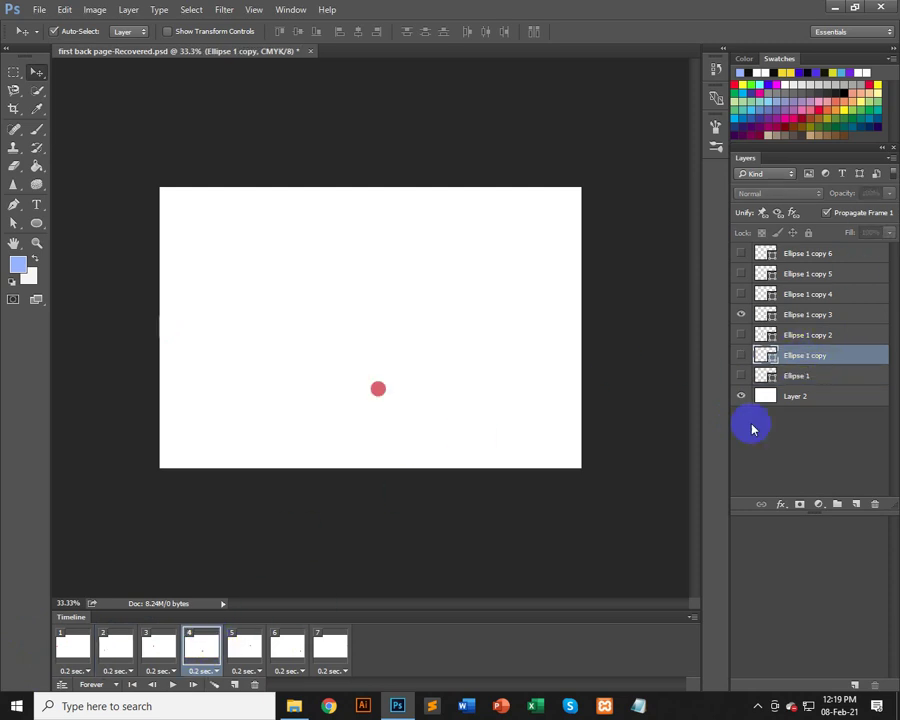
pyautogui.click(805, 315)
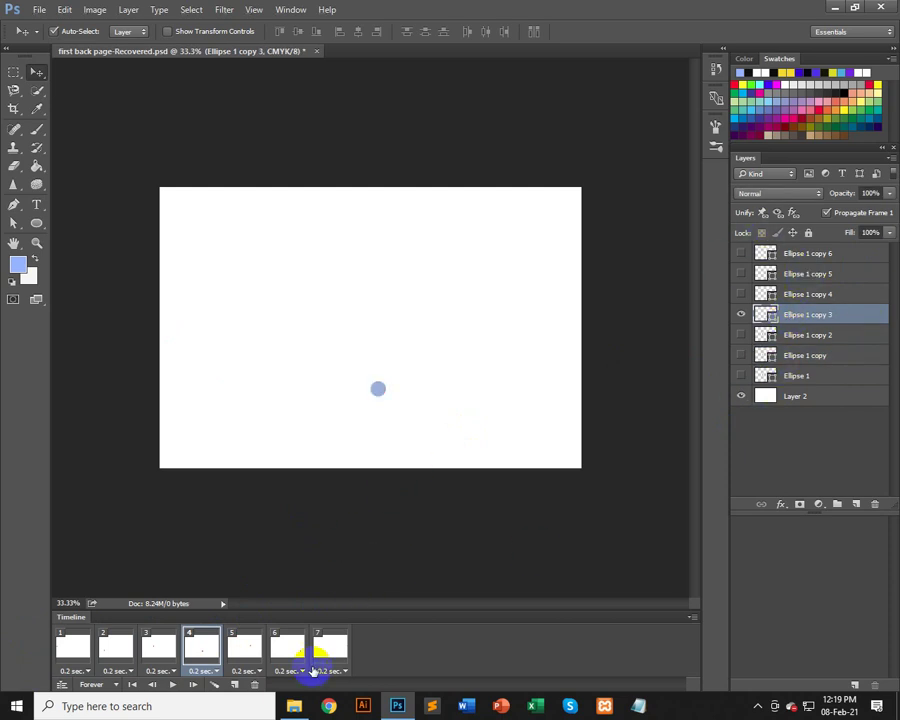
pyautogui.click(290, 650)
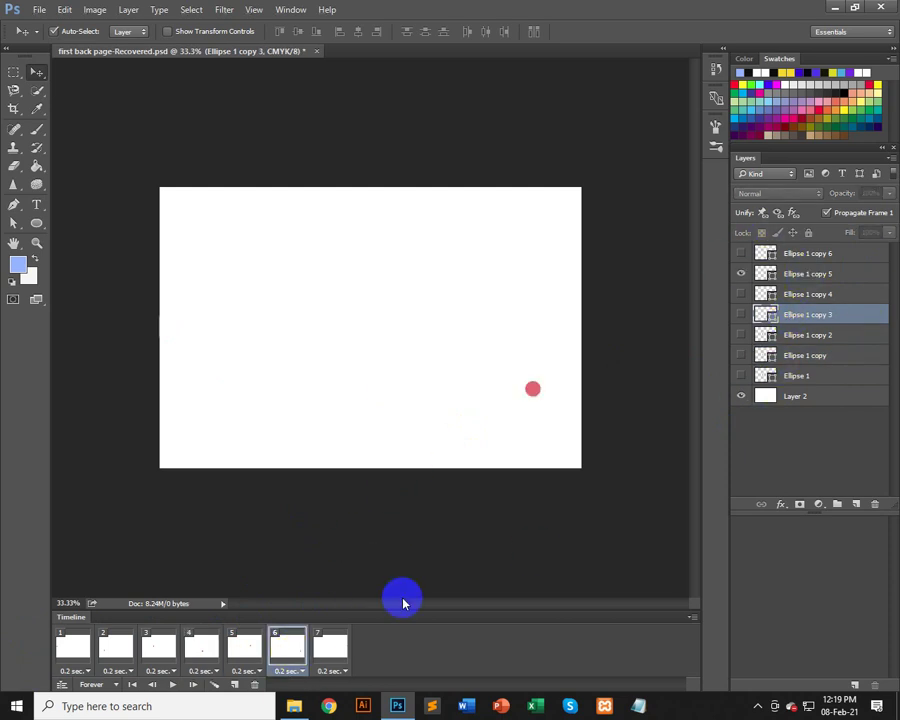
pyautogui.click(797, 277)
pyautogui.hotkey('alt', 'BackSpace')
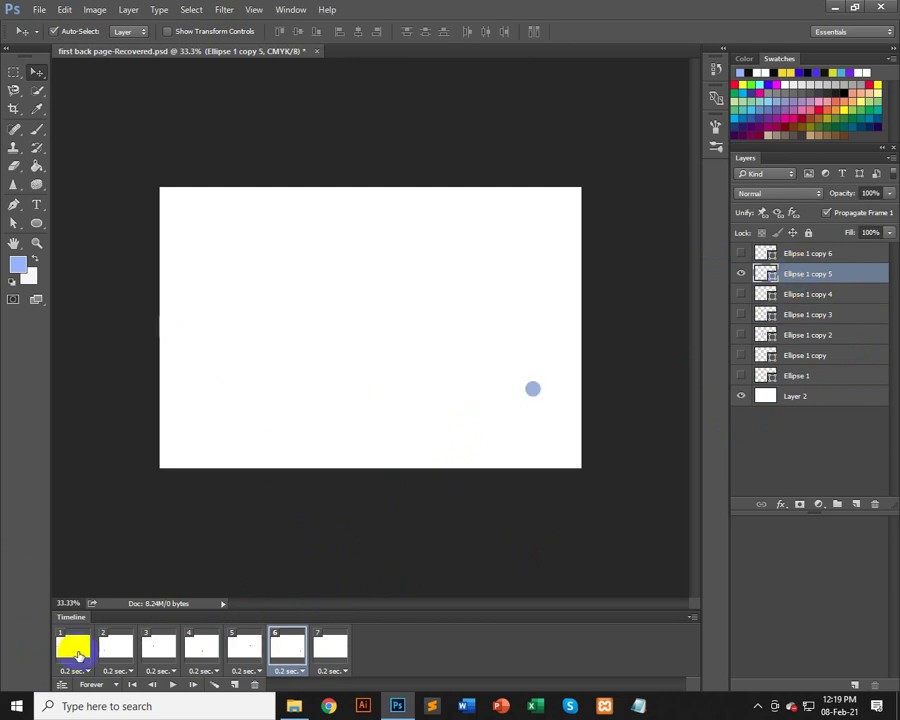
# - Change the fill color of the Ellipse 1 circle in frame 1 to grey #919191
pyautogui.click(79, 655)
pyautogui.click(112, 652)
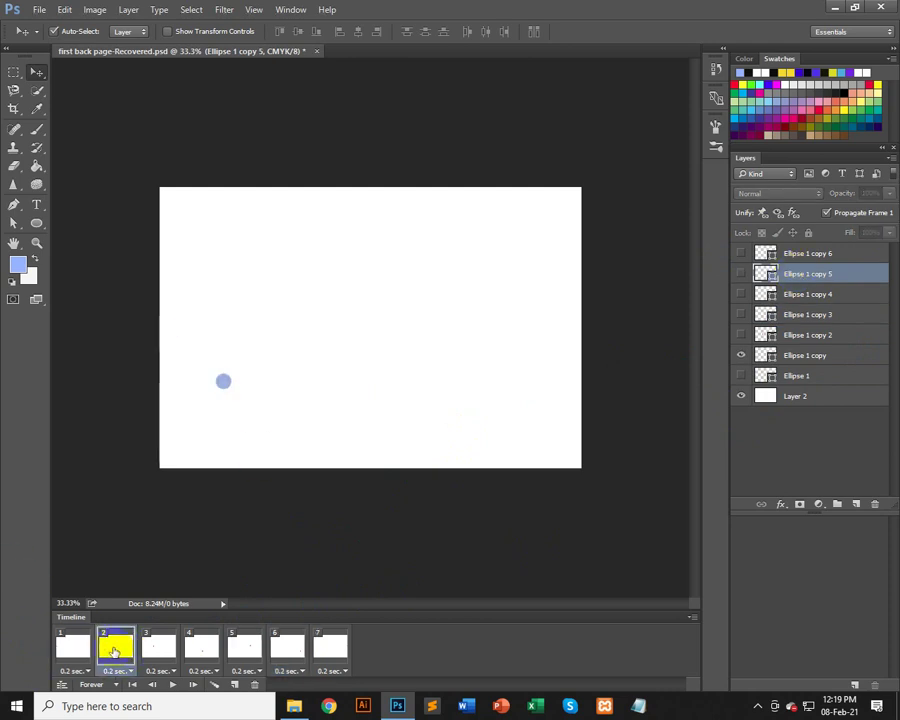
pyautogui.click(162, 651)
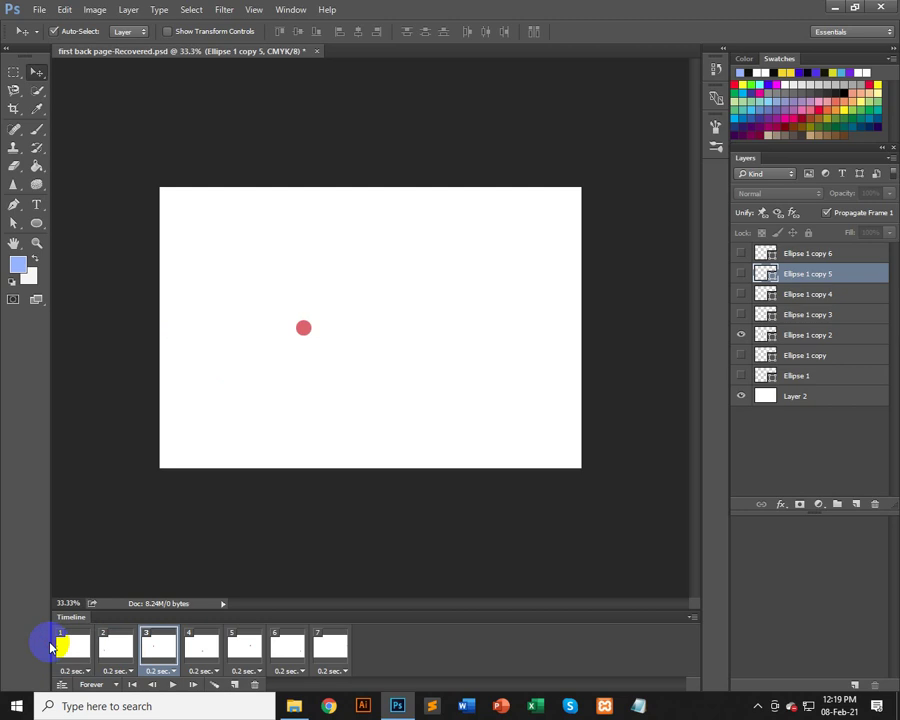
pyautogui.click(74, 648)
pyautogui.click(800, 375)
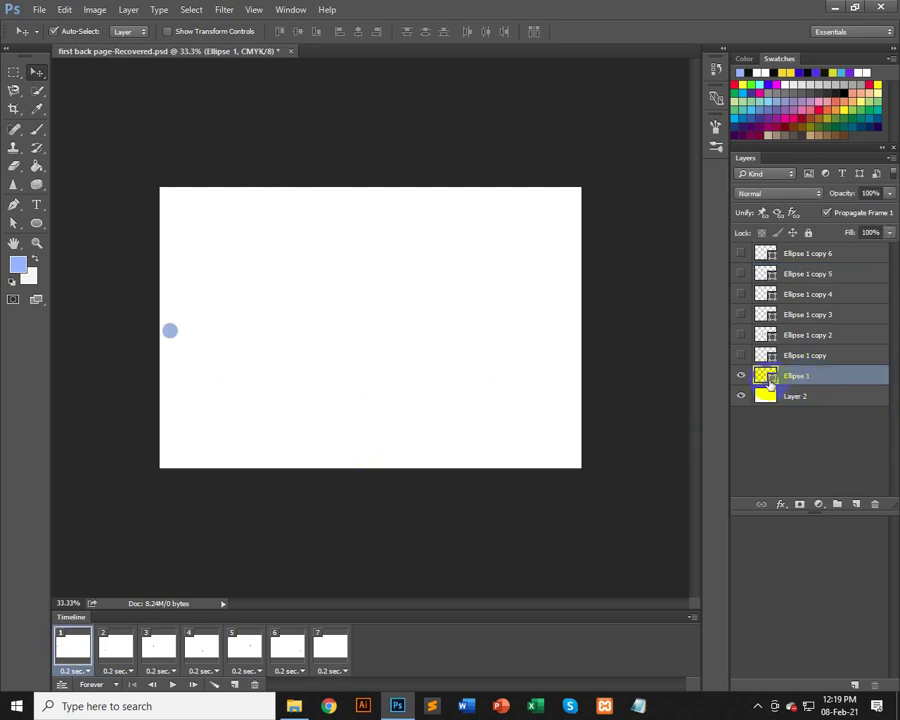
pyautogui.doubleClick(766, 377)
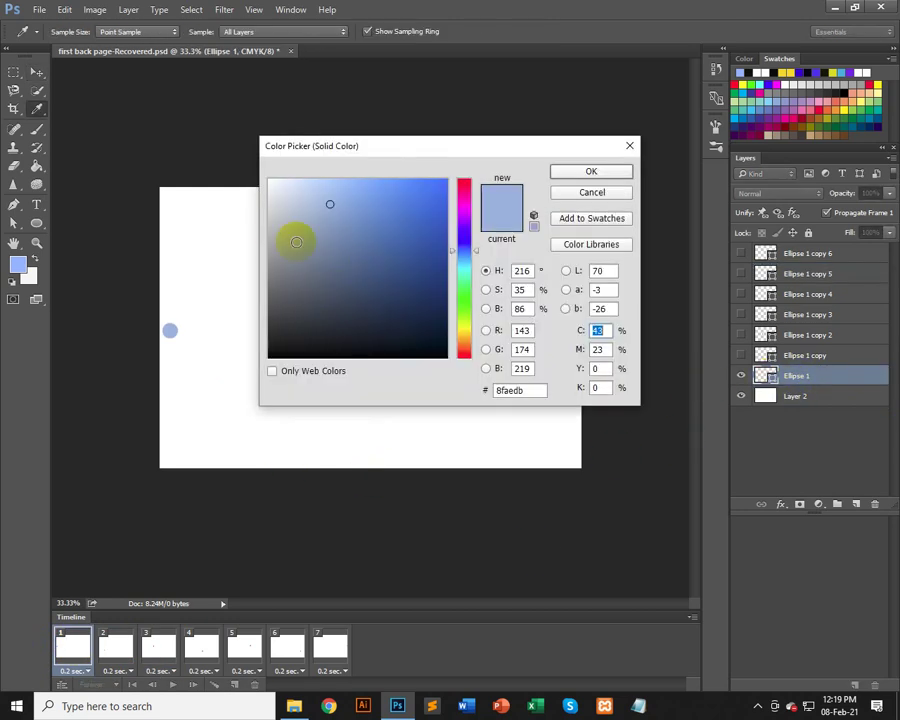
pyautogui.moveTo(279, 231); pyautogui.dragTo(255, 255)
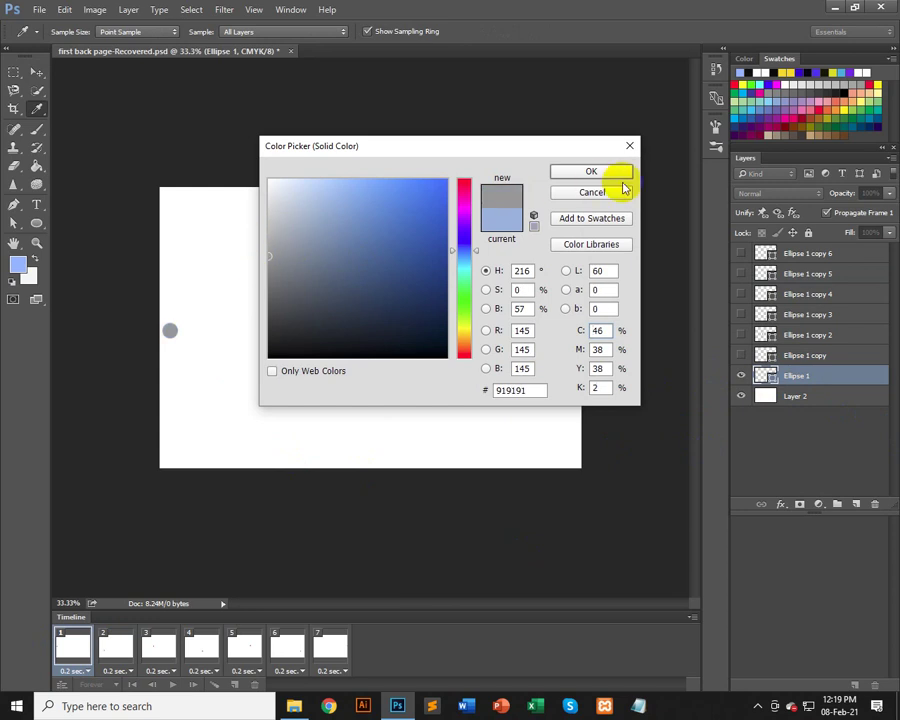
pyautogui.click(592, 172)
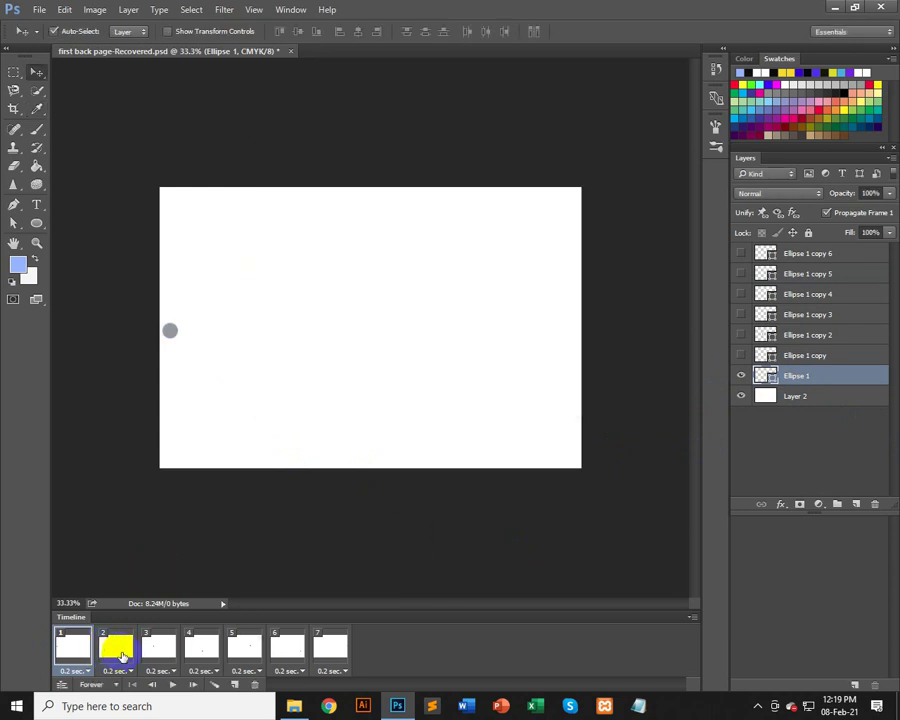
# - Play the recolored animation from frame 1 and return to frame 1
pyautogui.click(117, 650)
pyautogui.click(159, 645)
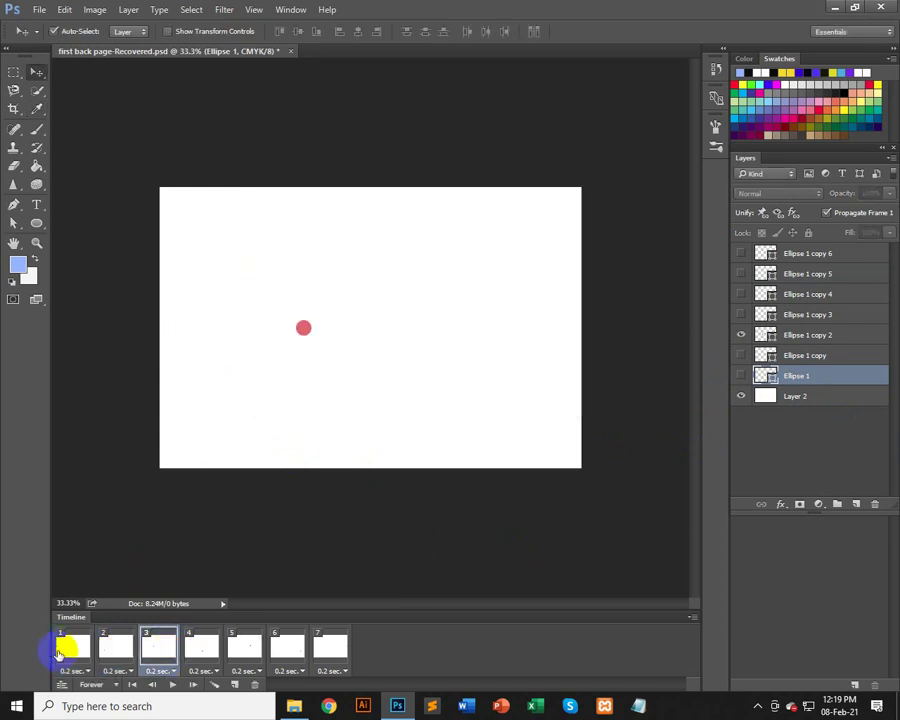
pyautogui.click(72, 645)
pyautogui.click(172, 685)
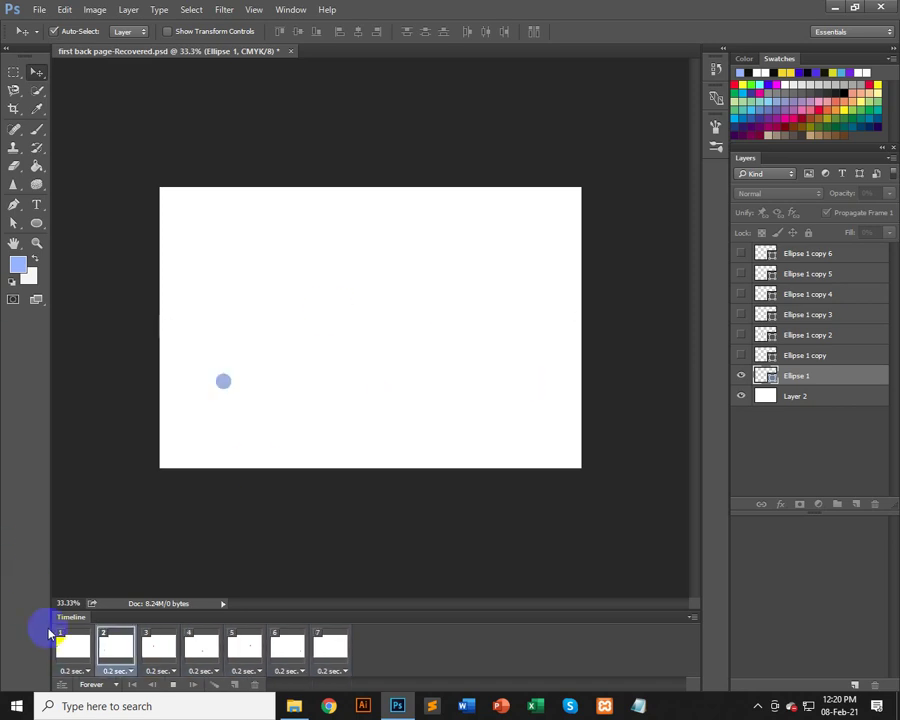
pyautogui.click(70, 644)
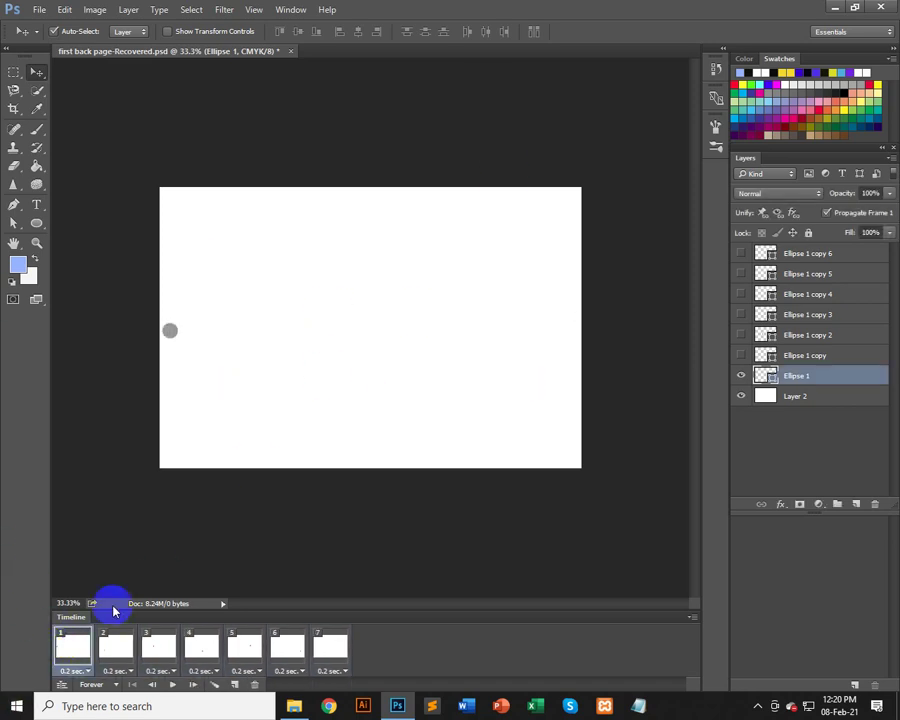
# - Go through frames 2 to 7 one by one to check each circle's position and color
pyautogui.click(121, 643)
pyautogui.click(175, 645)
pyautogui.click(206, 648)
pyautogui.click(253, 646)
pyautogui.click(294, 649)
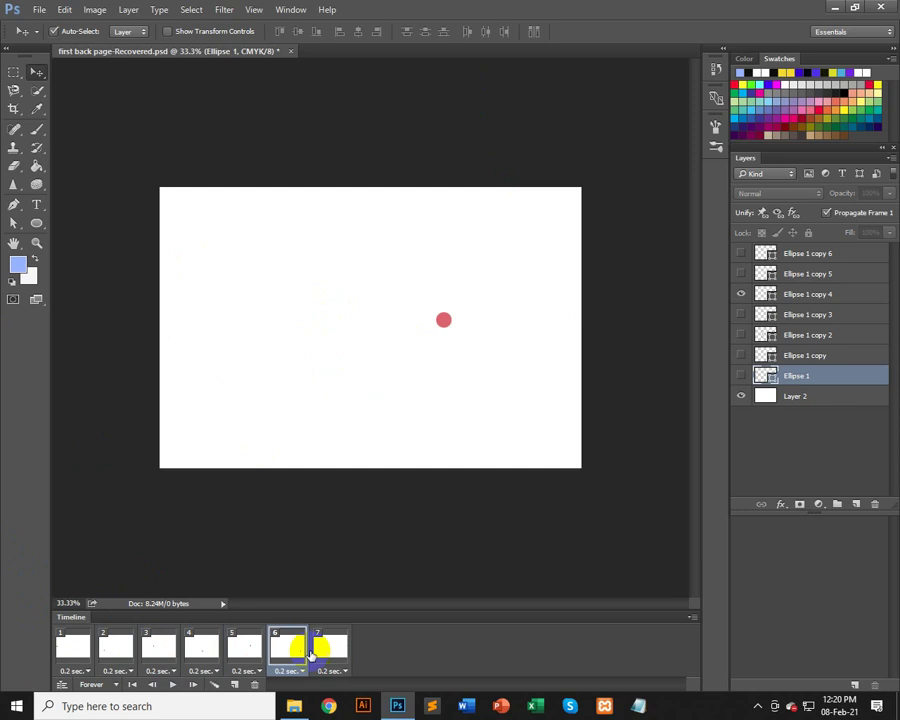
pyautogui.click(334, 648)
# - Hide the Ellipse 1 copy 3 circle in frame 4 and deselect all layers
pyautogui.click(201, 648)
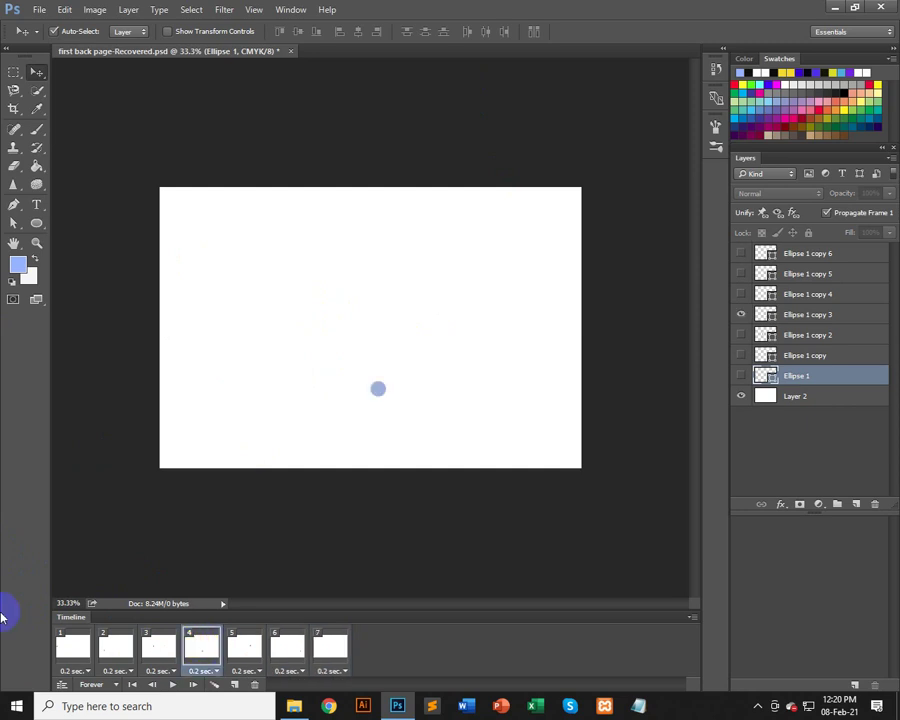
pyautogui.click(741, 315)
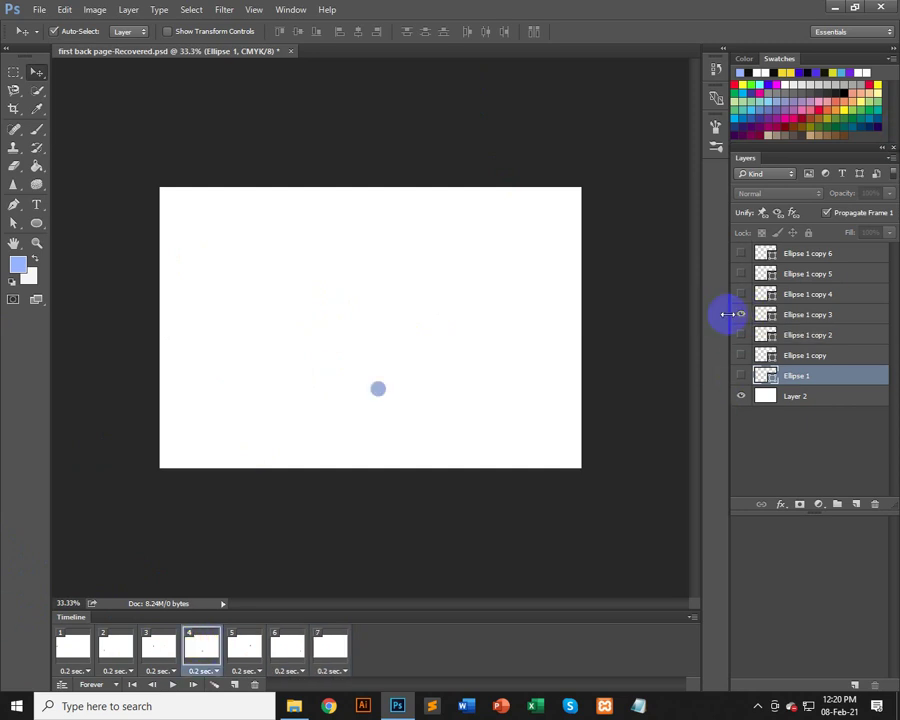
pyautogui.click(741, 315)
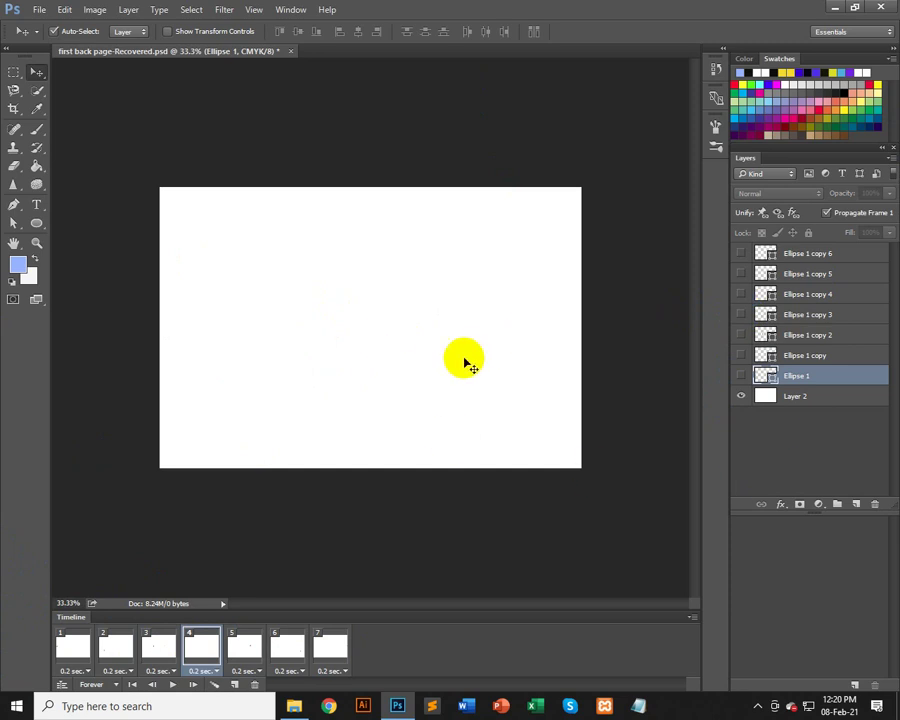
pyautogui.click(164, 134)
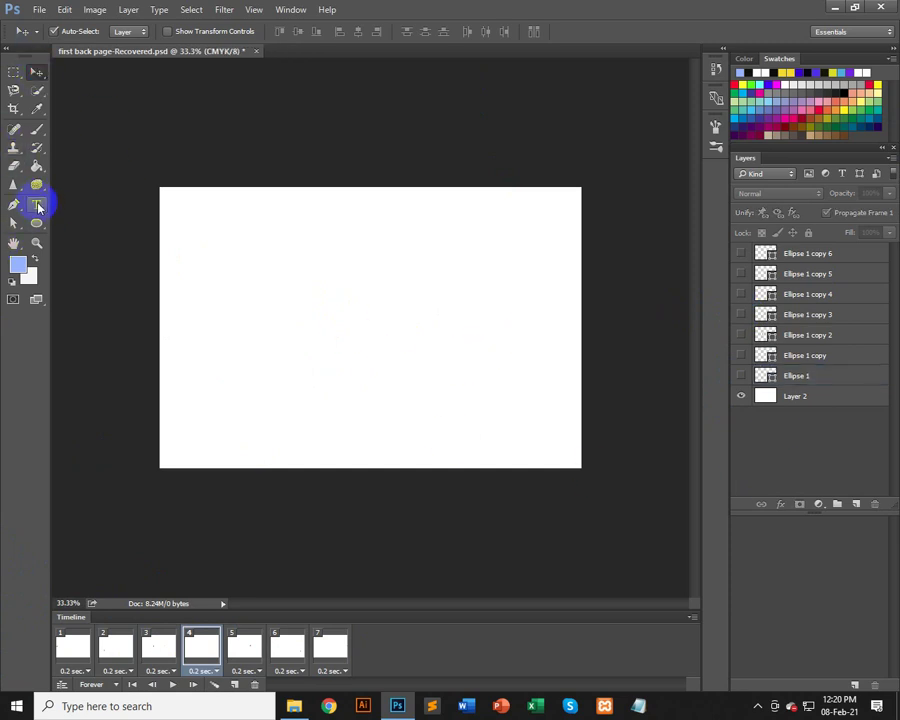
pyautogui.click(38, 206)
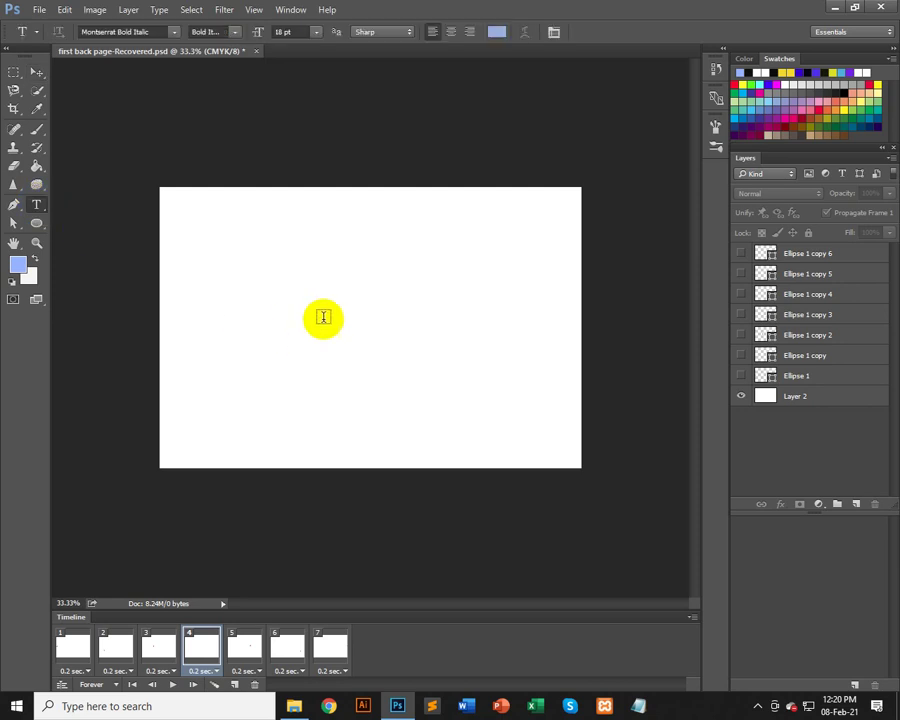
pyautogui.click(445, 34)
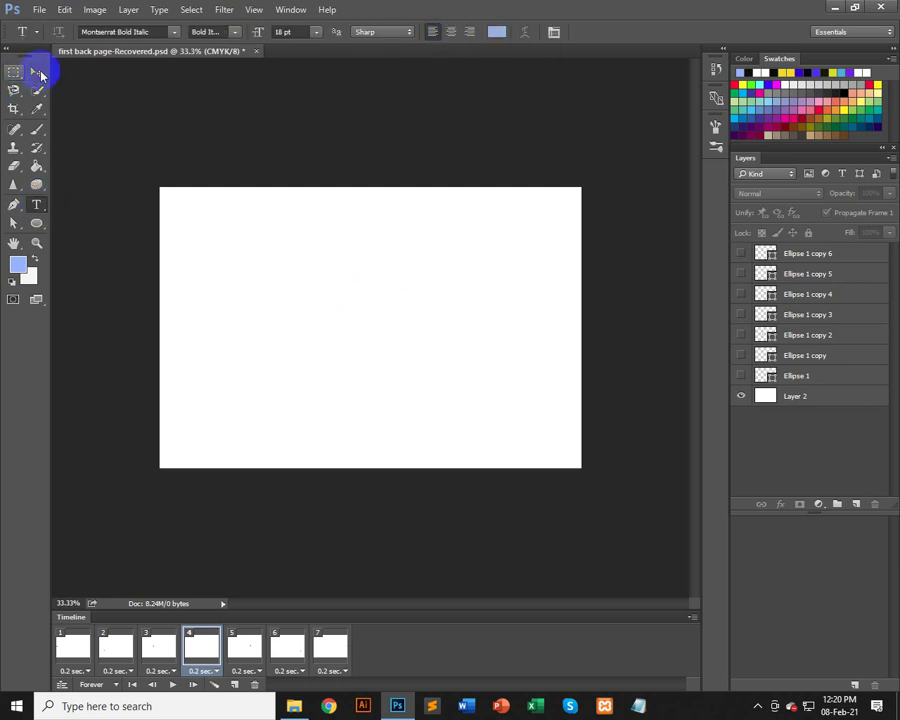
pyautogui.click(38, 73)
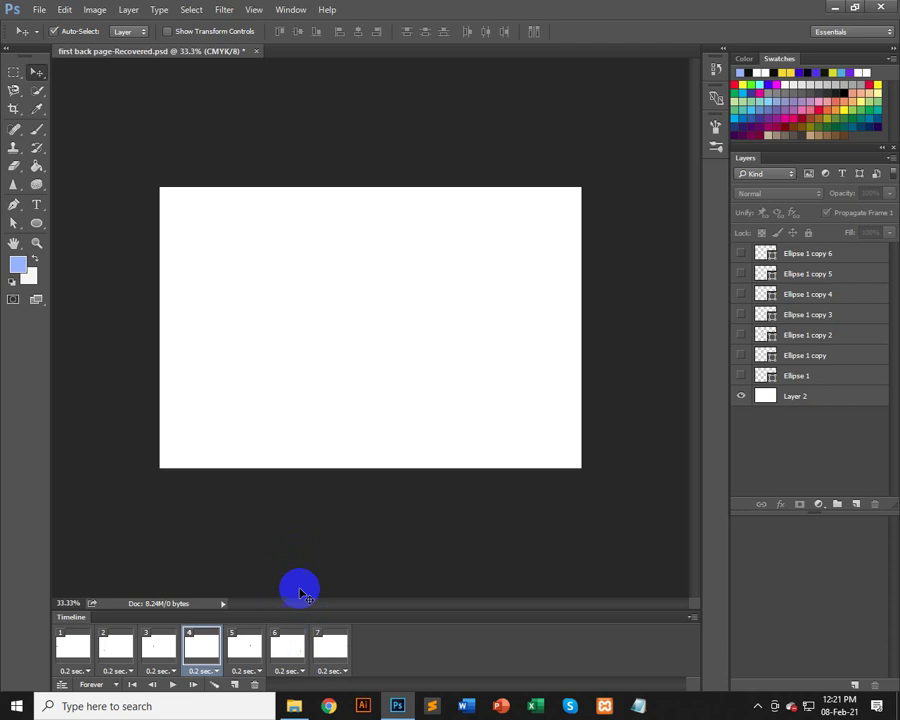
# - Draw a new circle about 135 px wide with the Ellipse tool, left of the canvas center in frame 4
pyautogui.click(744, 354)
pyautogui.click(744, 375)
pyautogui.click(41, 226)
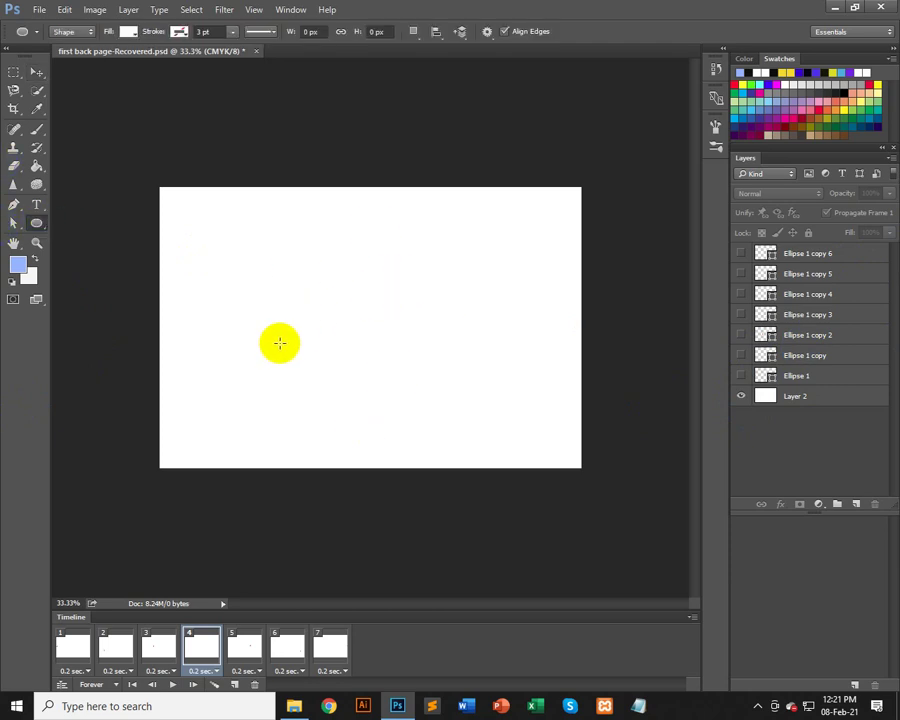
pyautogui.moveTo(258, 321); pyautogui.dragTo(291, 354)
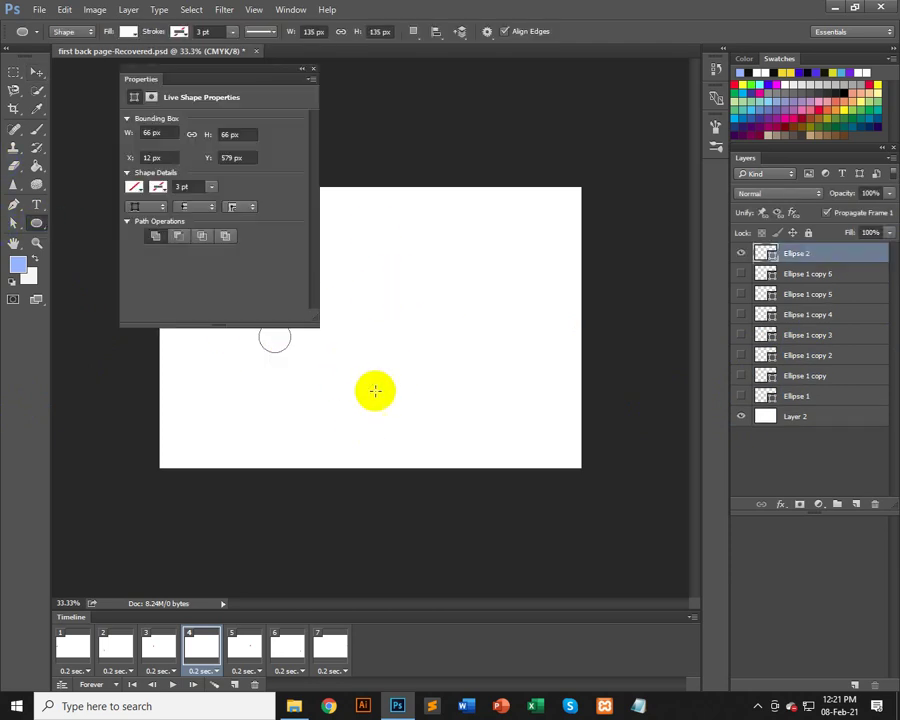
pyautogui.click(314, 70)
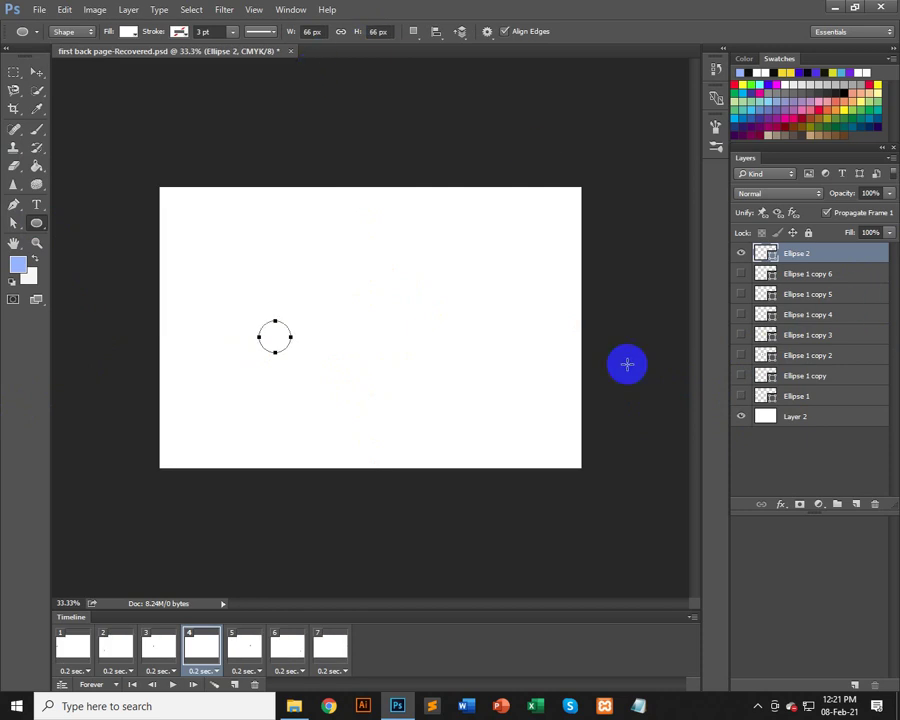
# - Fill the new circle in frame 4 with pink #fd9f9f
pyautogui.doubleClick(762, 253)
pyautogui.click(335, 180)
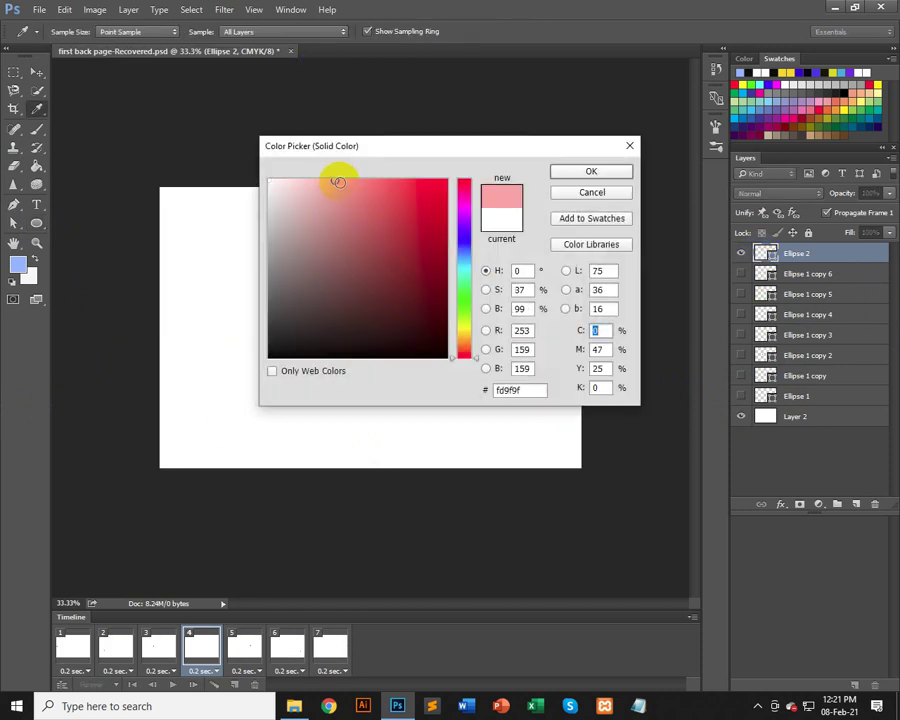
pyautogui.click(592, 172)
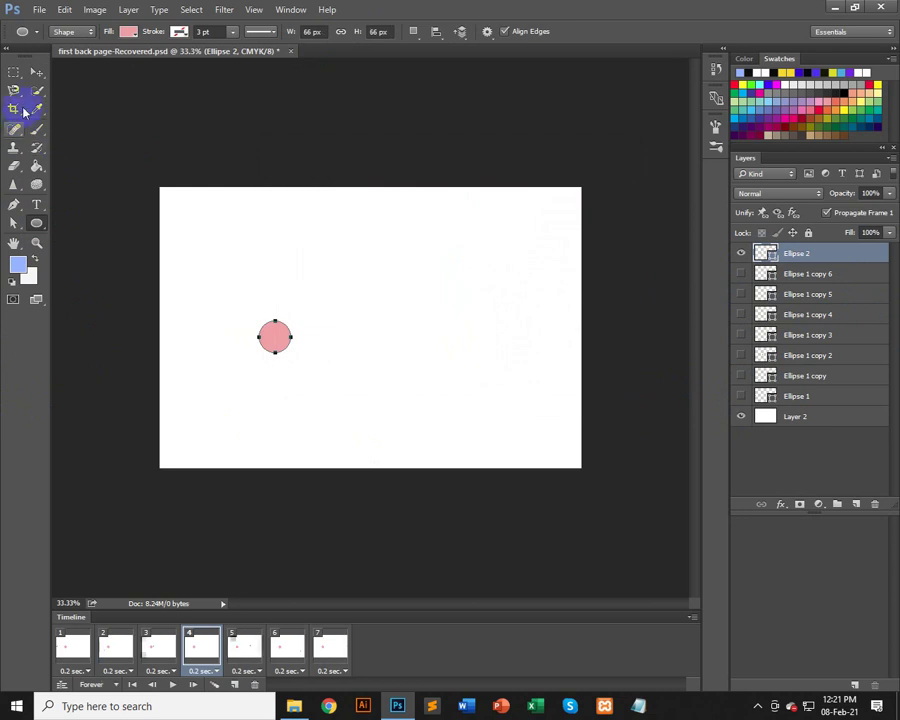
# - Duplicate the pink circle twice to its right, enlarging the first copy slightly and stretching the second into a larger, tall ellipse
pyautogui.click(37, 75)
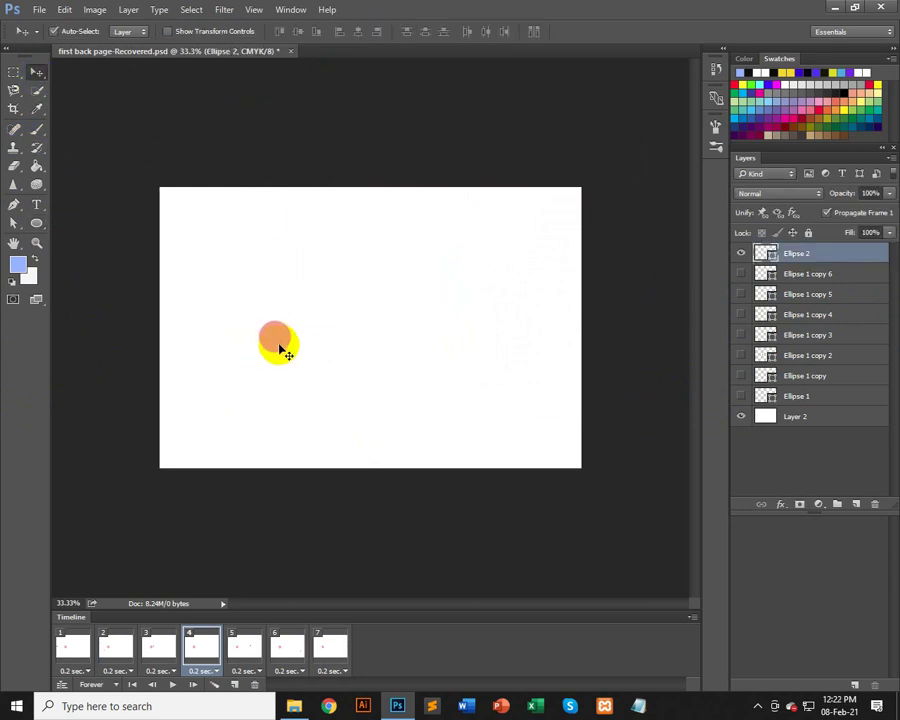
pyautogui.moveTo(280, 340); pyautogui.dragTo(332, 338)
pyautogui.hotkey('ctrl', 't')
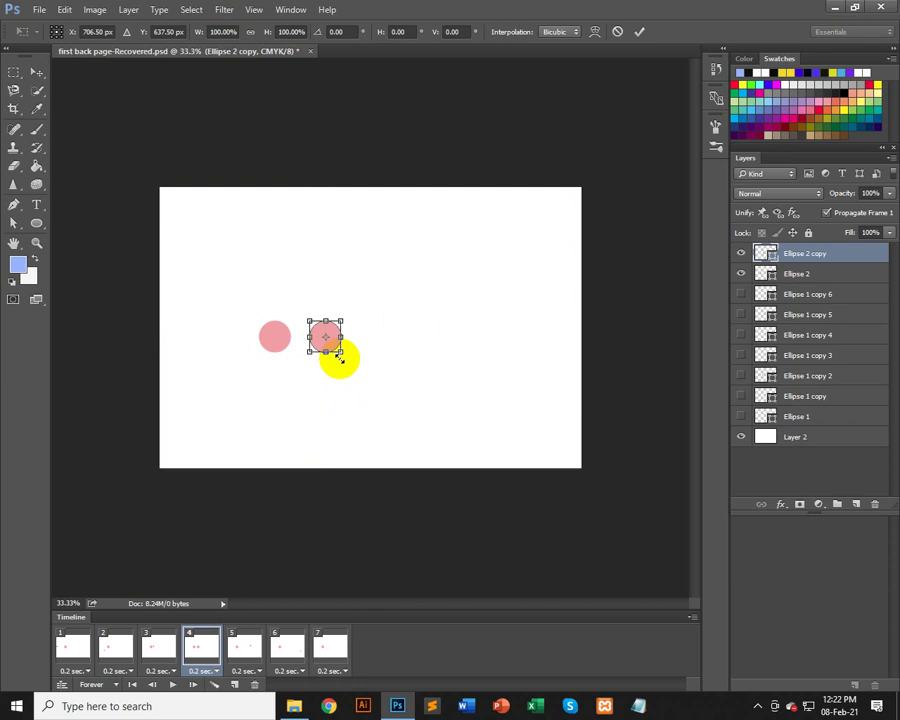
pyautogui.moveTo(341, 354); pyautogui.dragTo(423, 337)
pyautogui.press('Return')
pyautogui.hotkey('ctrl', 't')
pyautogui.press('Return')
# - Fill the large tall ellipse with a darker red and the middle ellipse with pink #f38a8c
pyautogui.doubleClick(769, 255)
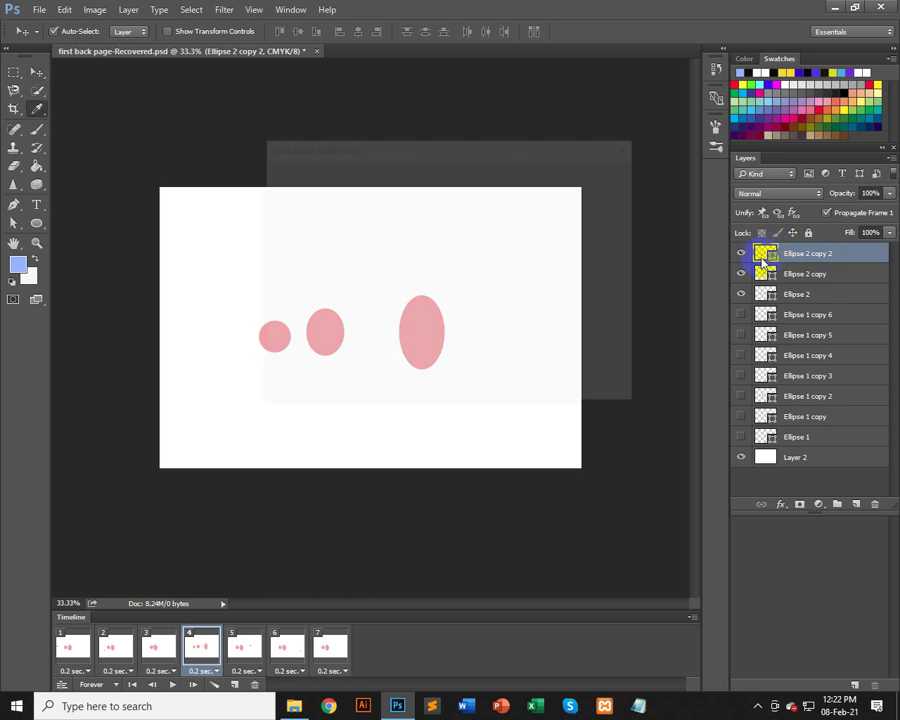
pyautogui.click(375, 192)
pyautogui.press('Return')
pyautogui.click(325, 330)
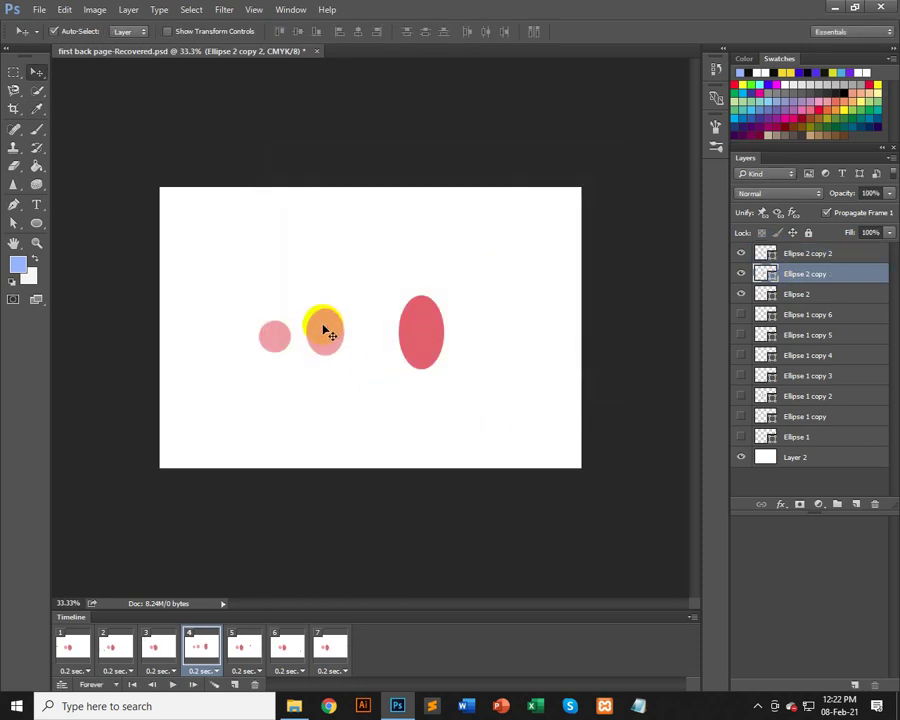
pyautogui.doubleClick(767, 273)
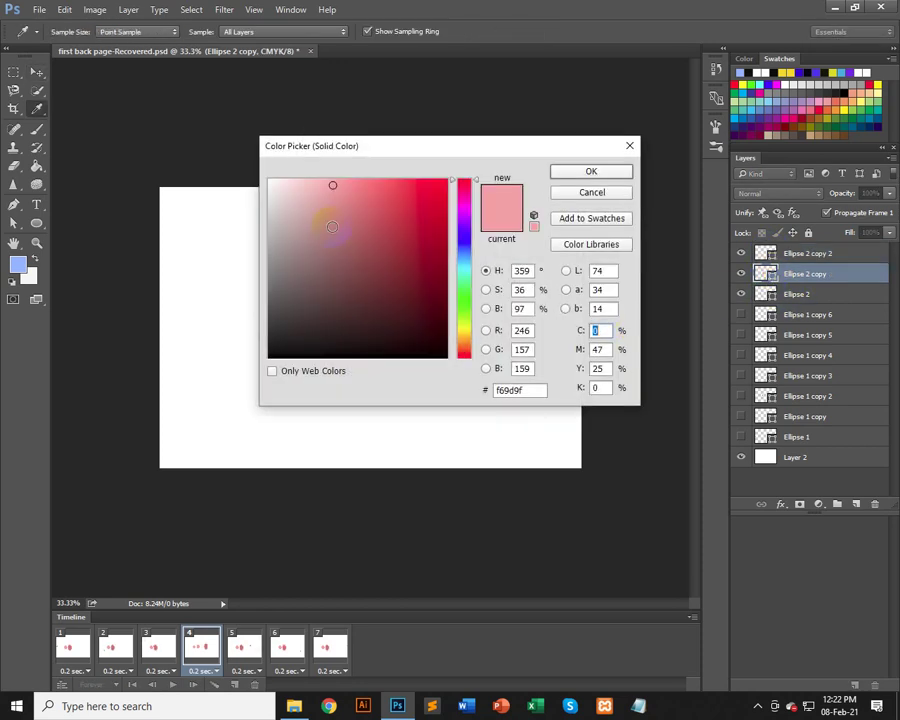
pyautogui.click(347, 186)
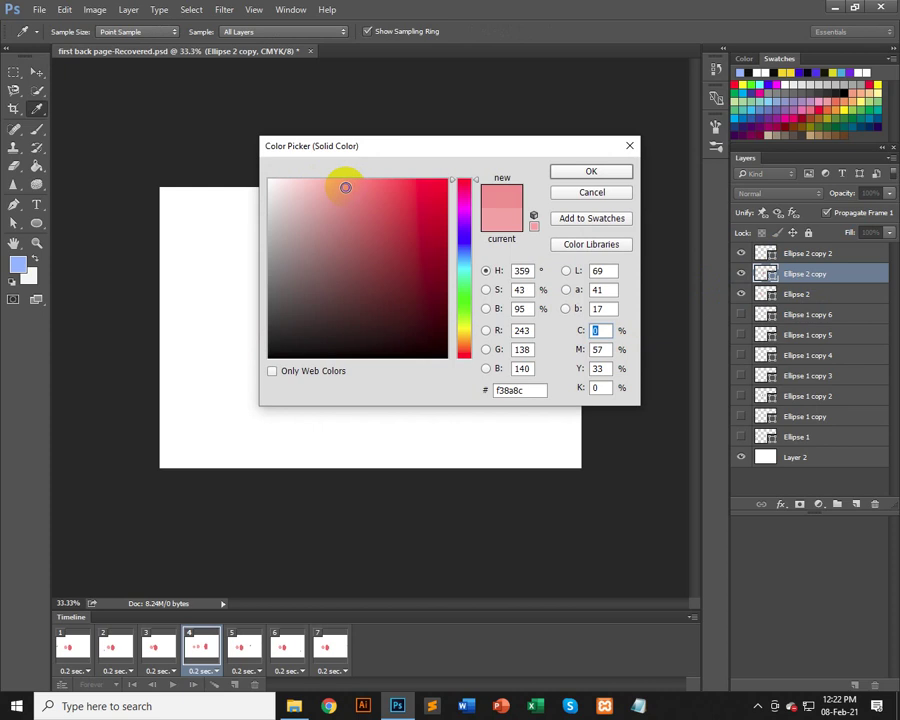
pyautogui.press('Return')
# - Stack the three ellipses on top of each other, ordering the layers with the smallest in front and the largest at the back
pyautogui.moveTo(273, 337); pyautogui.dragTo(318, 335)
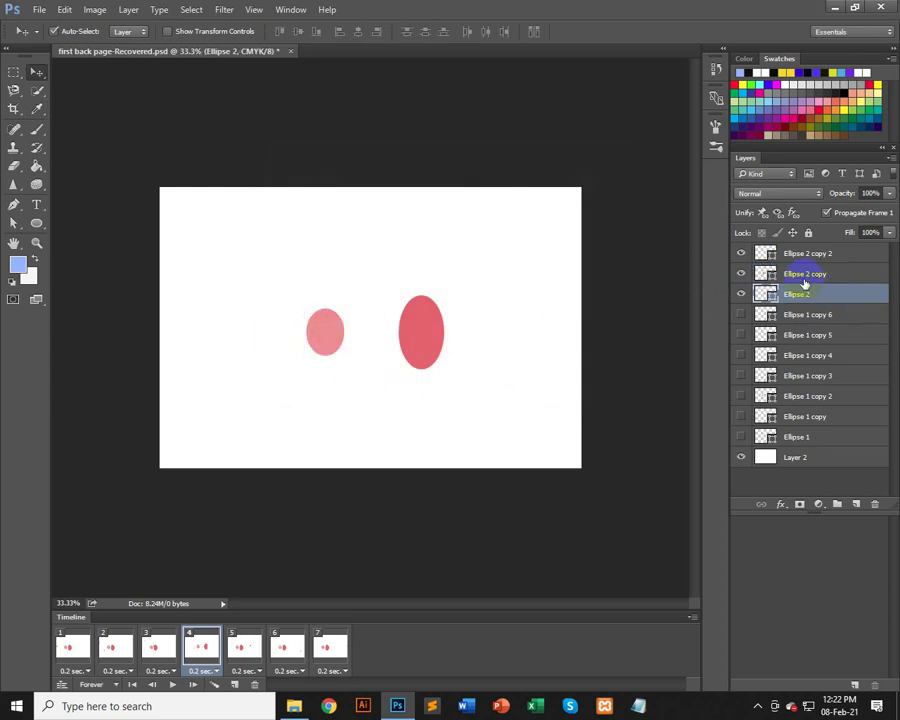
pyautogui.moveTo(808, 292); pyautogui.dragTo(855, 248)
pyautogui.click(828, 295)
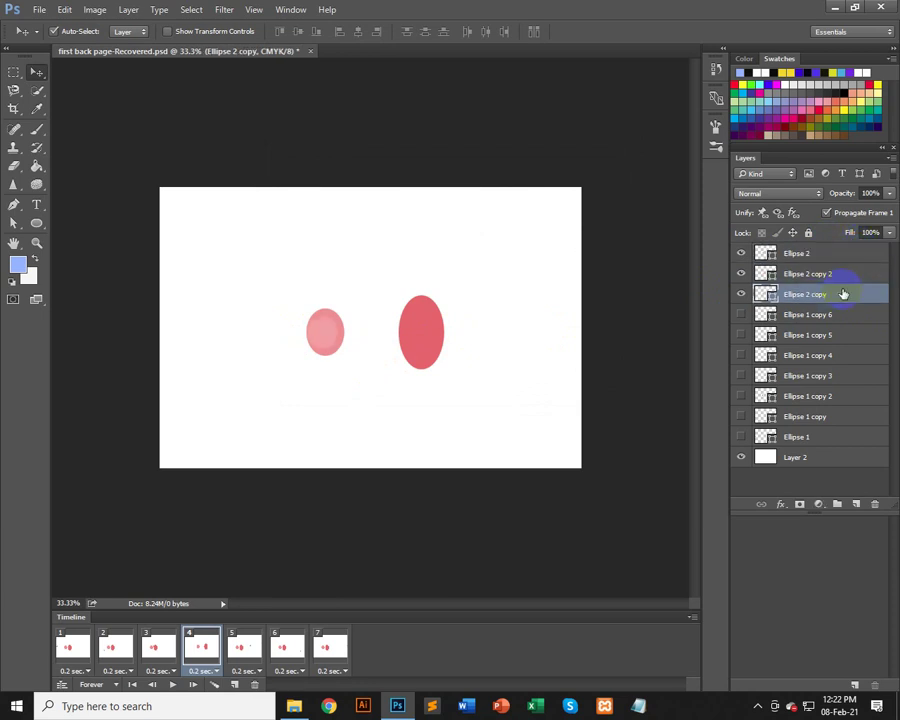
pyautogui.moveTo(843, 294); pyautogui.dragTo(830, 272)
pyautogui.moveTo(434, 344); pyautogui.dragTo(340, 336)
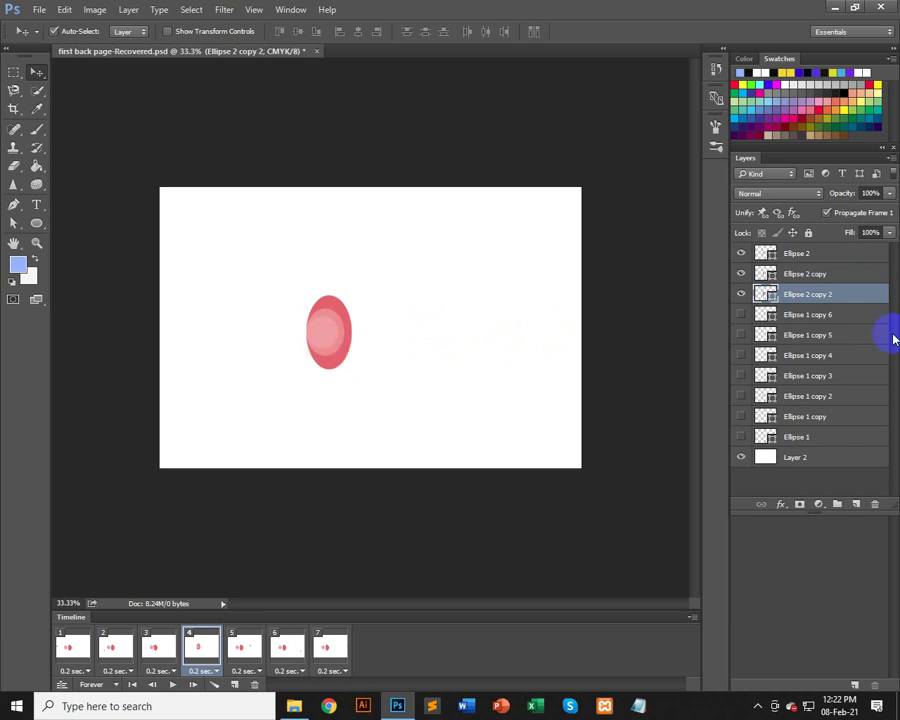
pyautogui.keyDown('shift'); pyautogui.click(808, 258); pyautogui.keyUp('shift')
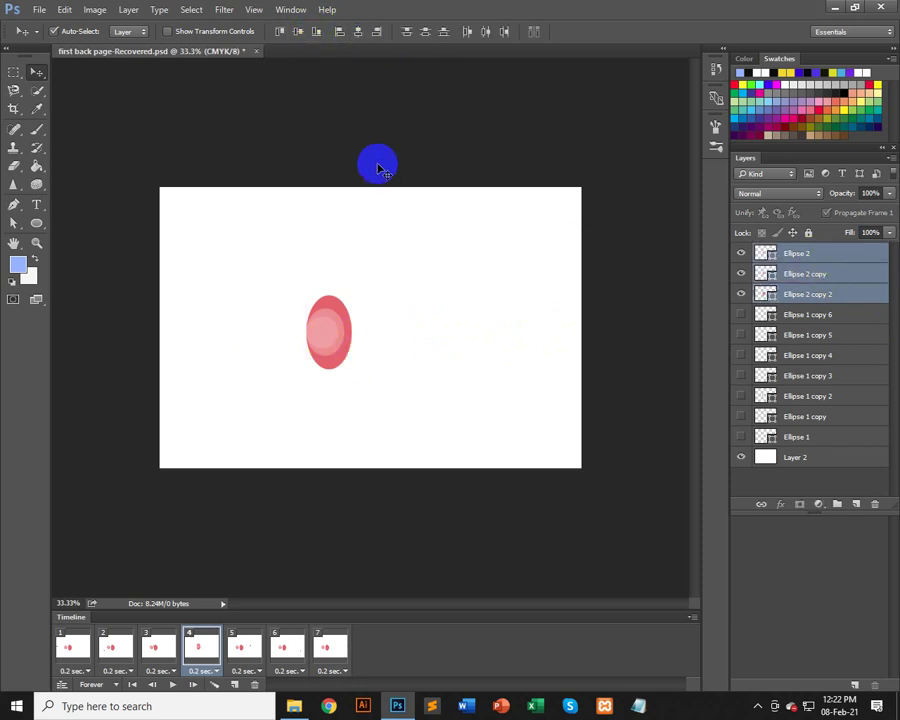
pyautogui.click(287, 392)
# - Recolor the small front circle to a lighter pink and the middle ellipse to a slightly deeper pink
pyautogui.click(333, 346)
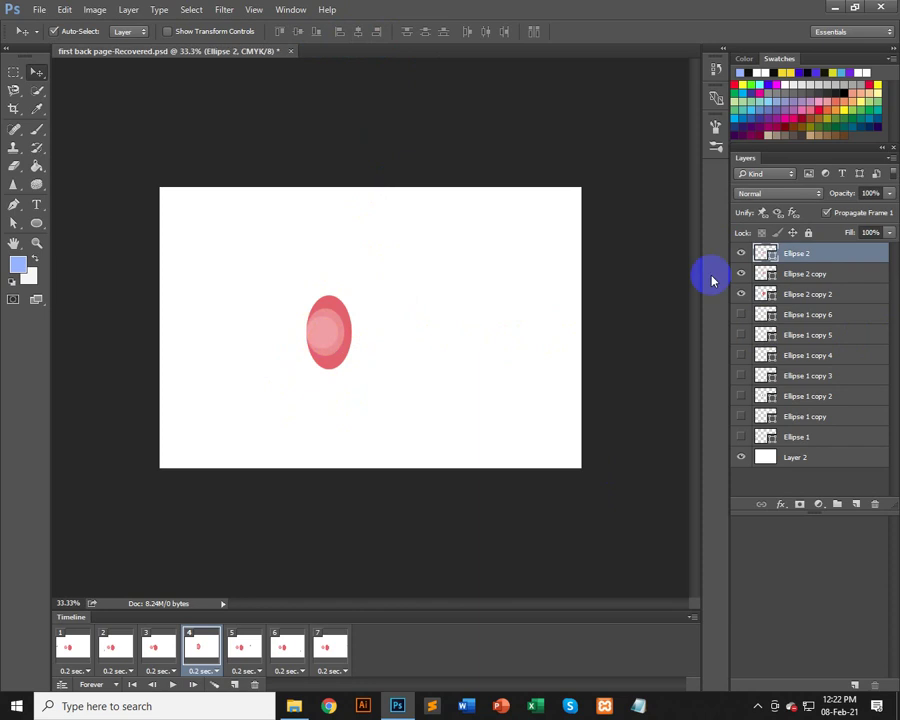
pyautogui.doubleClick(769, 256)
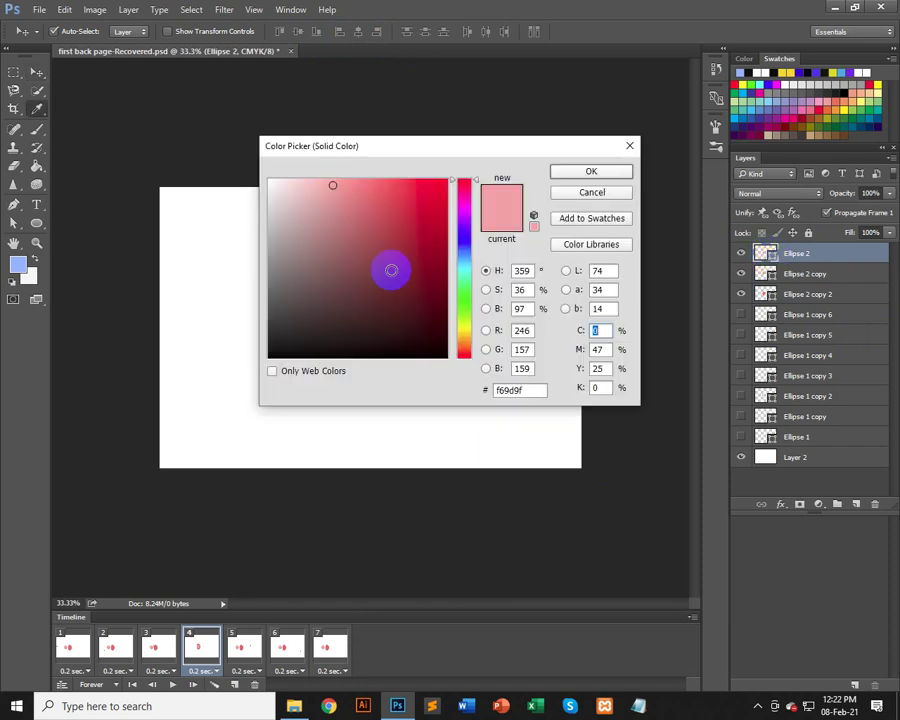
pyautogui.click(311, 179)
pyautogui.press('Return')
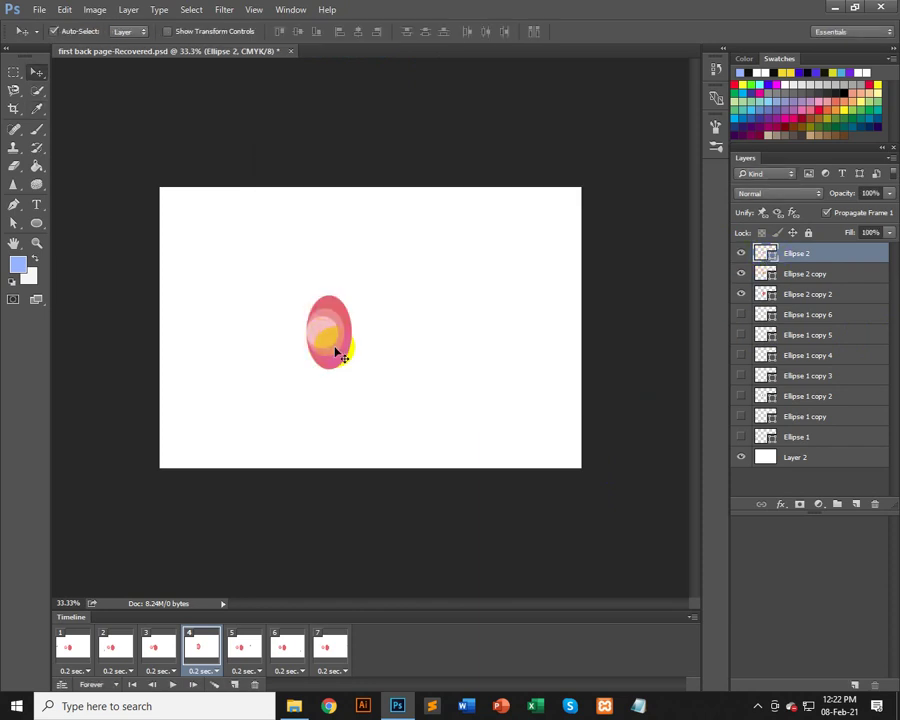
pyautogui.click(752, 274)
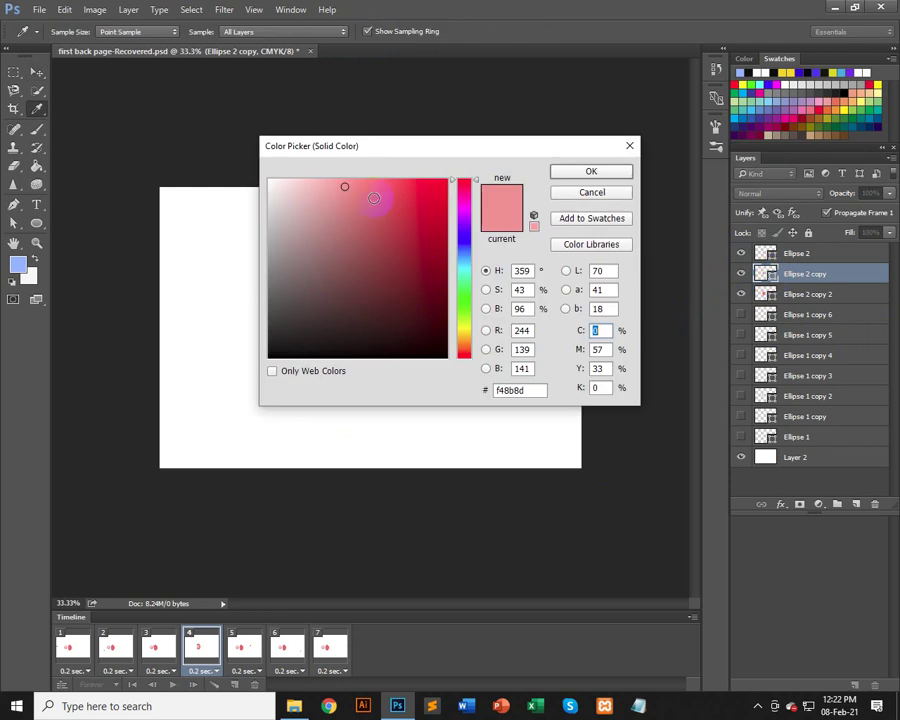
pyautogui.moveTo(346, 184); pyautogui.dragTo(353, 188)
pyautogui.press('Return')
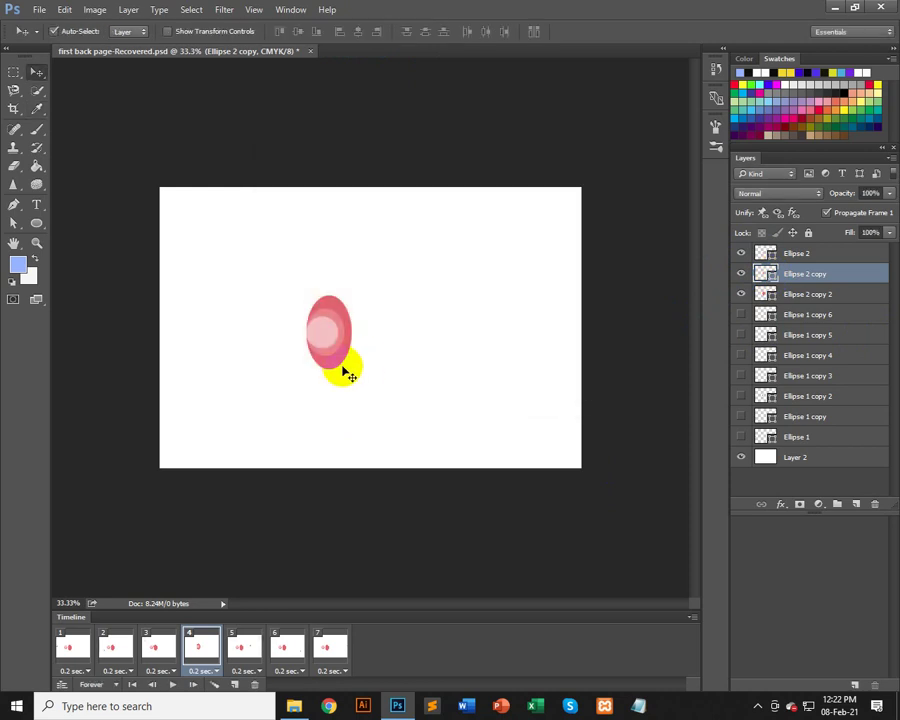
# - Select the three Ellipse 2 layers, and delete all seven animation frames to leave a single frame
pyautogui.press('ctrl')
pyautogui.hotkey('ctrl', '+')
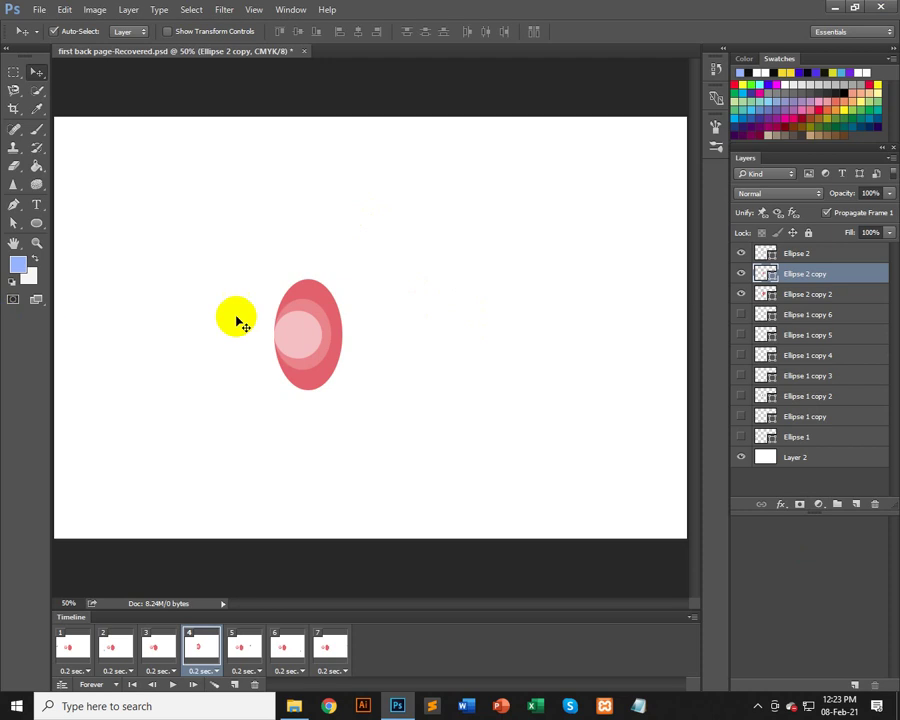
pyautogui.keyDown('shift'); pyautogui.click(807, 294); pyautogui.keyUp('shift')
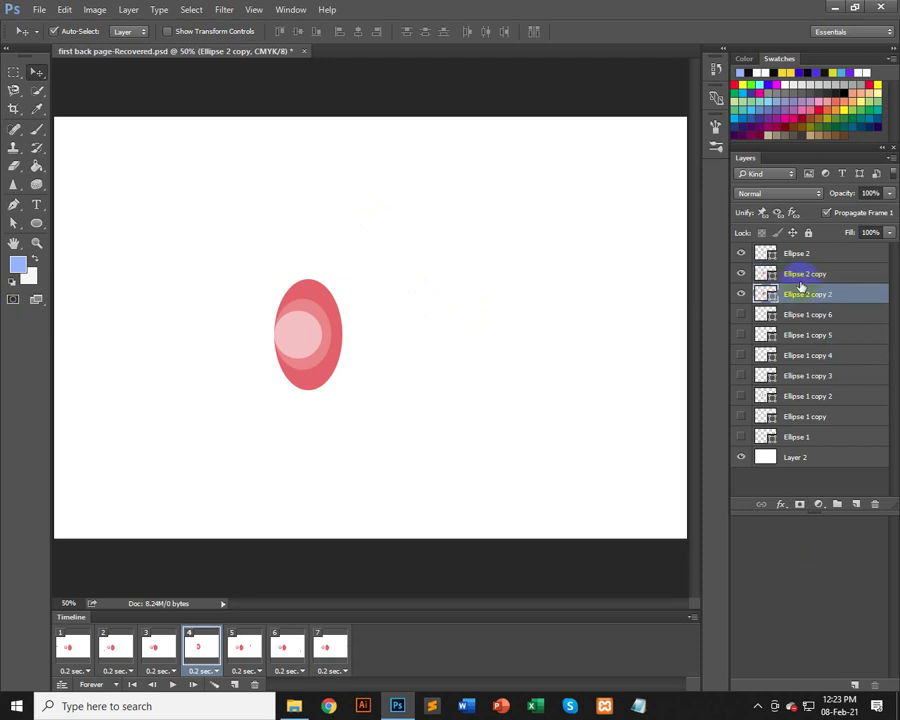
pyautogui.keyDown('shift'); pyautogui.click(797, 253); pyautogui.keyUp('shift')
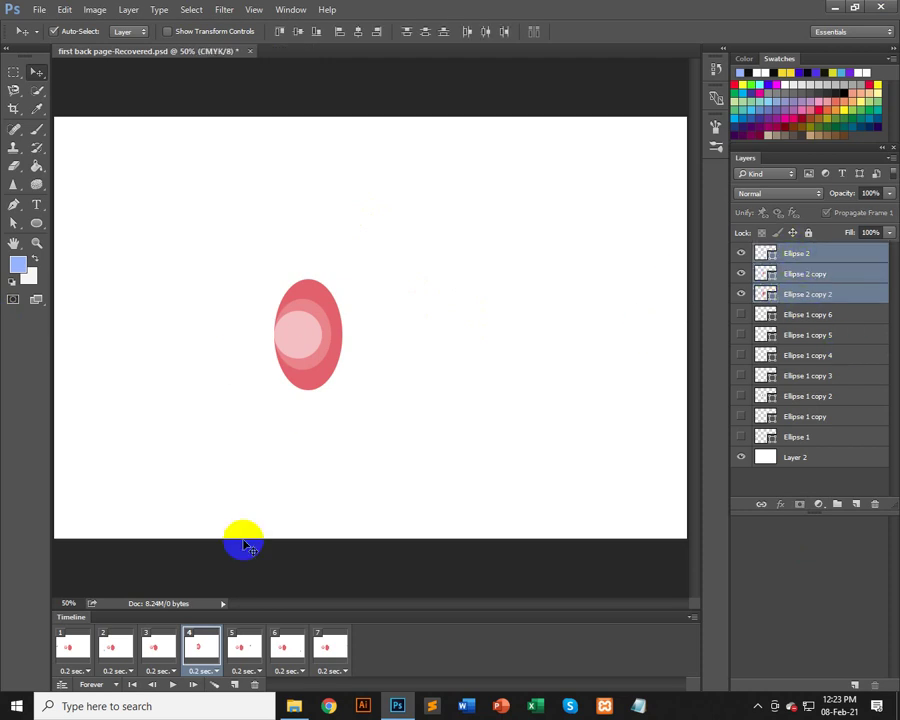
pyautogui.click(330, 647)
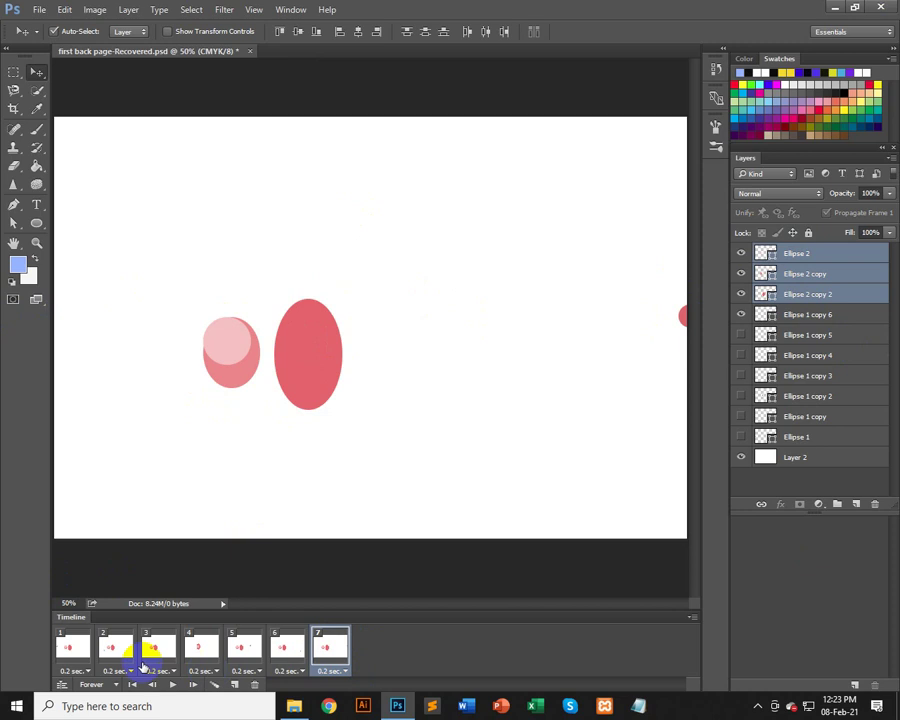
pyautogui.keyDown('shift'); pyautogui.click(75, 648); pyautogui.keyUp('shift')
pyautogui.click(256, 685)
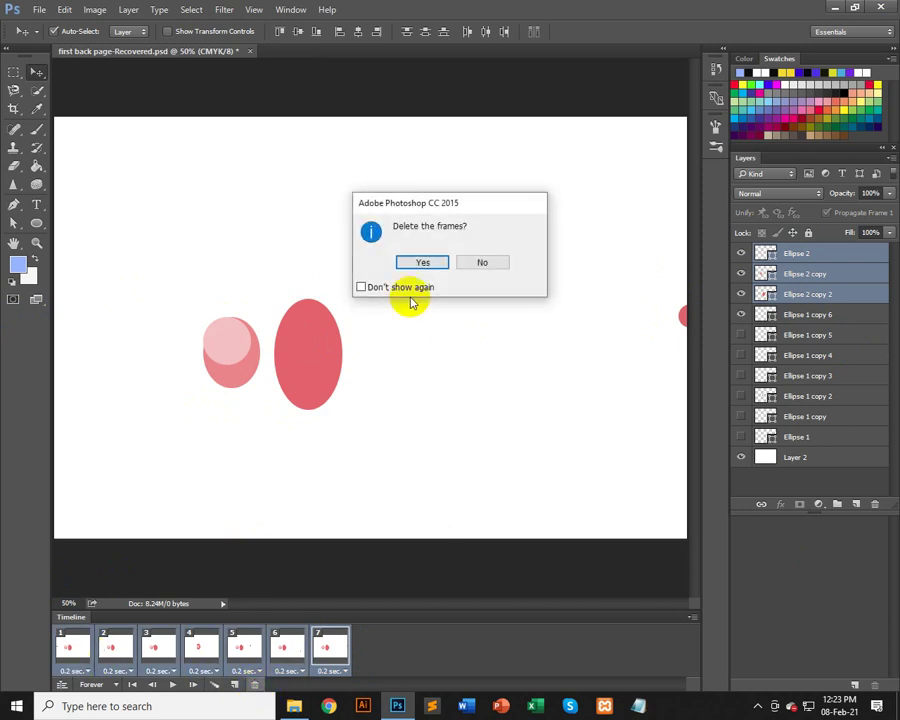
pyautogui.click(417, 262)
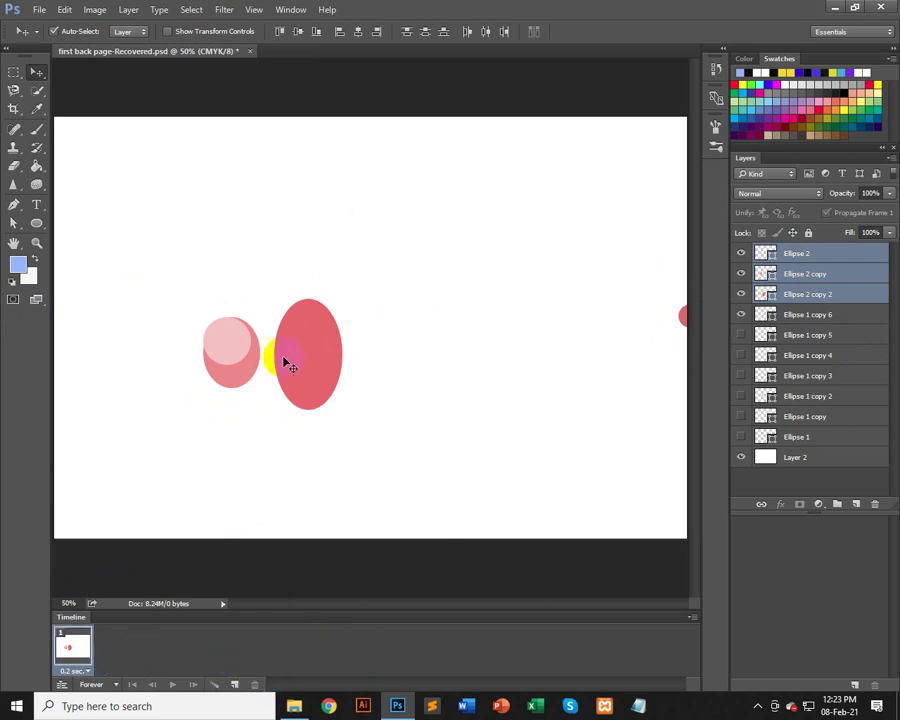
# - Align the three Ellipse 2 layers by their left edges and vertical centers
pyautogui.click(797, 253)
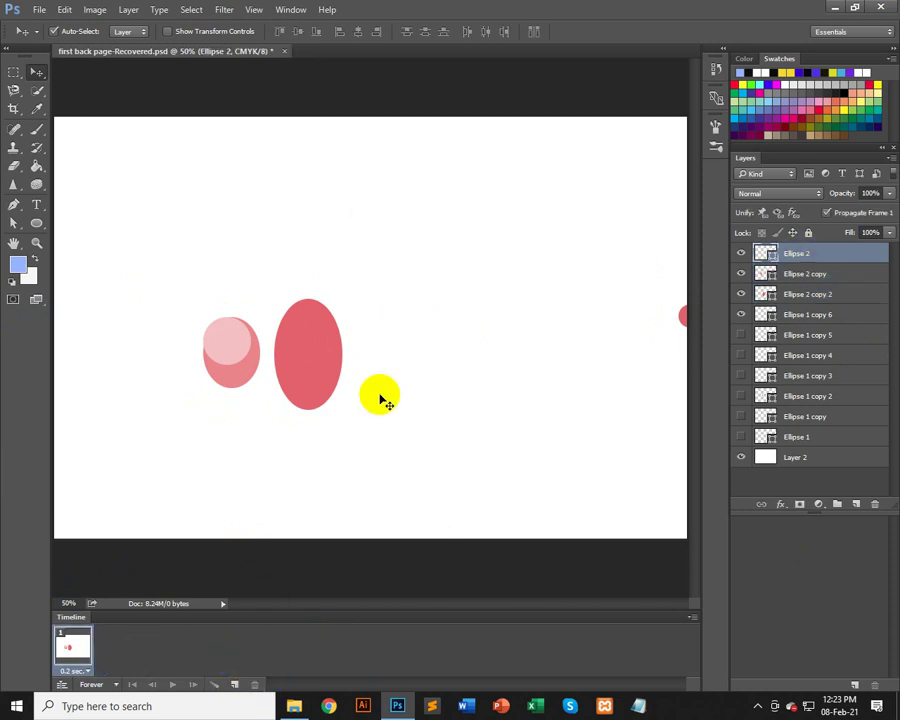
pyautogui.click(301, 361)
pyautogui.keyDown('shift'); pyautogui.click(805, 260); pyautogui.keyUp('shift')
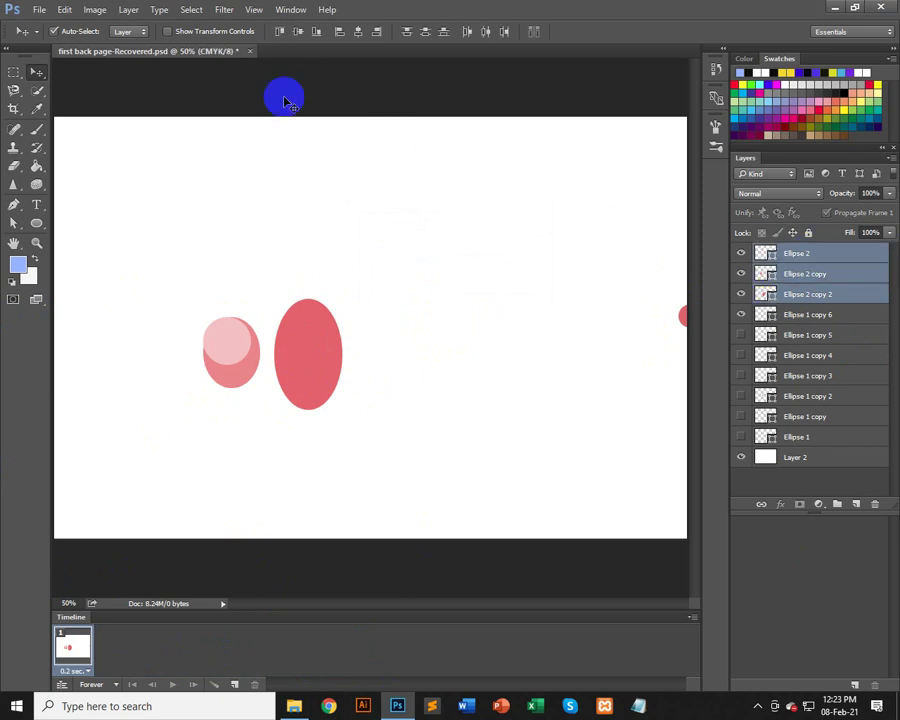
pyautogui.click(340, 31)
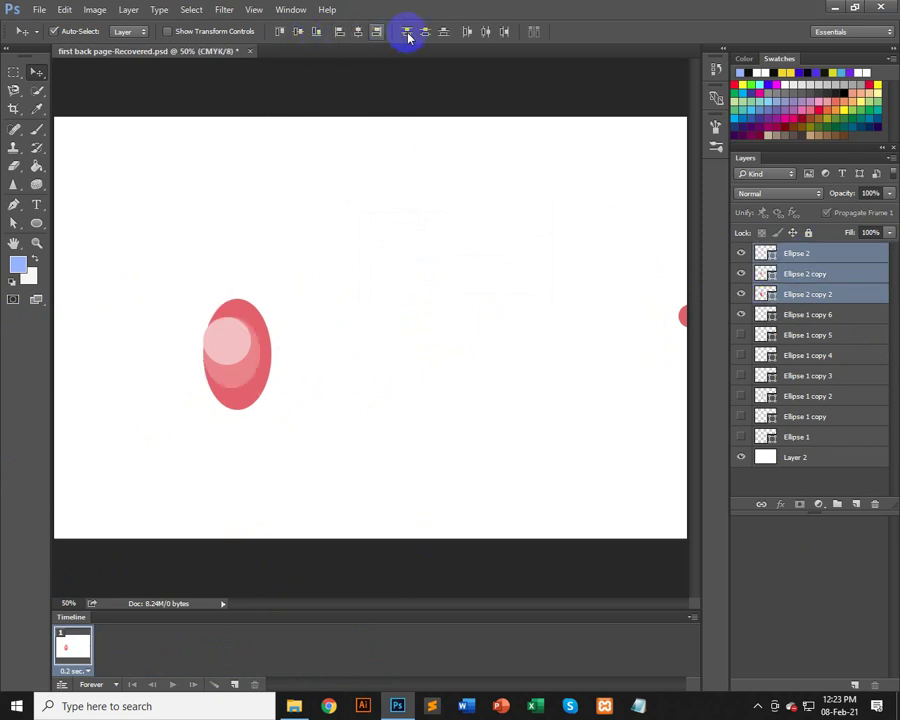
pyautogui.click(298, 31)
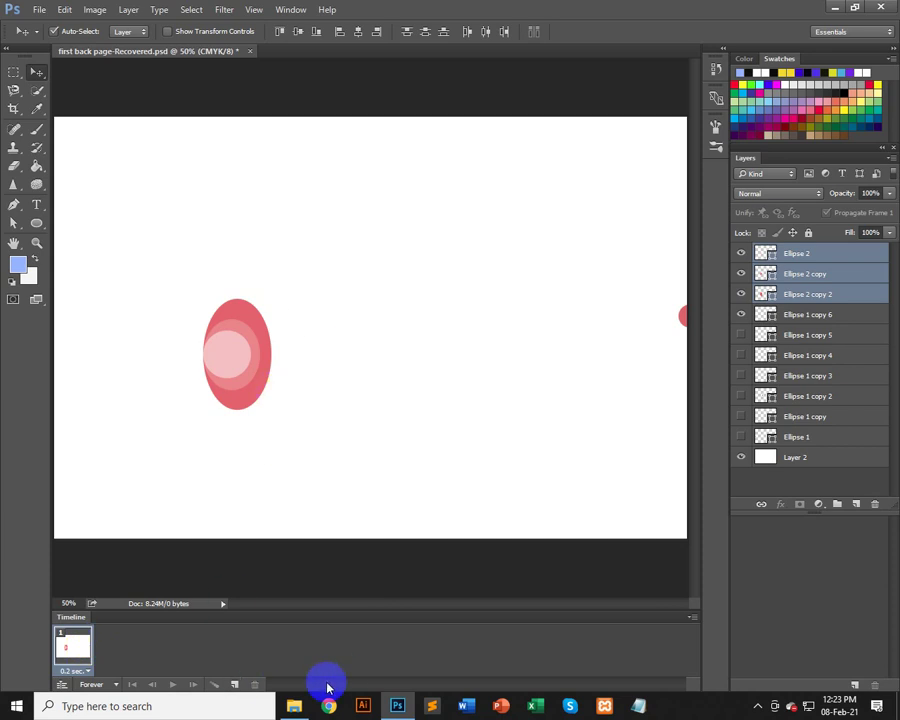
pyautogui.click(235, 684)
pyautogui.click(72, 645)
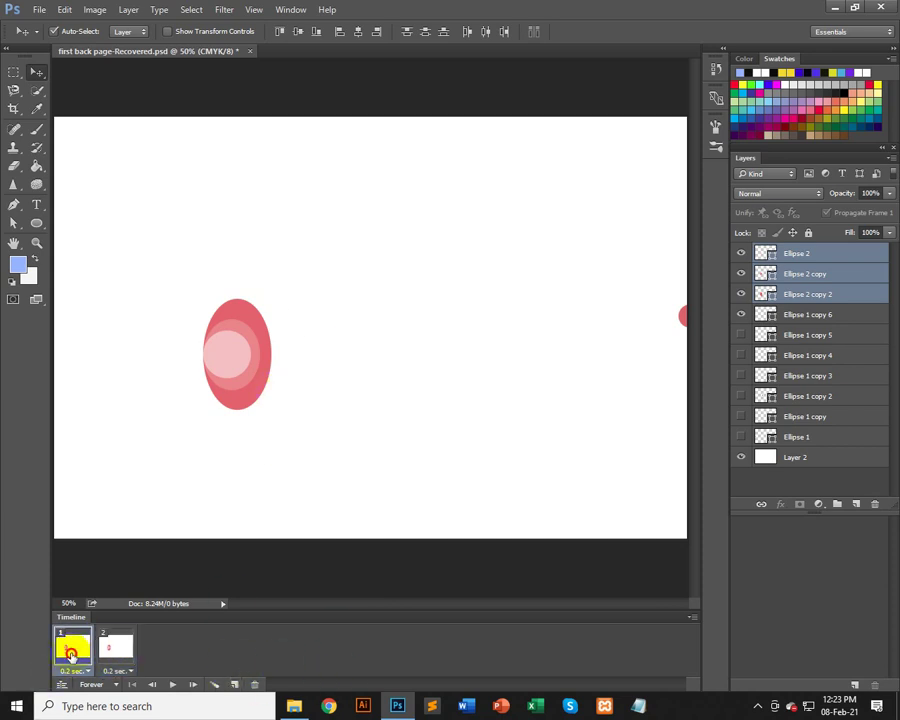
pyautogui.click(116, 645)
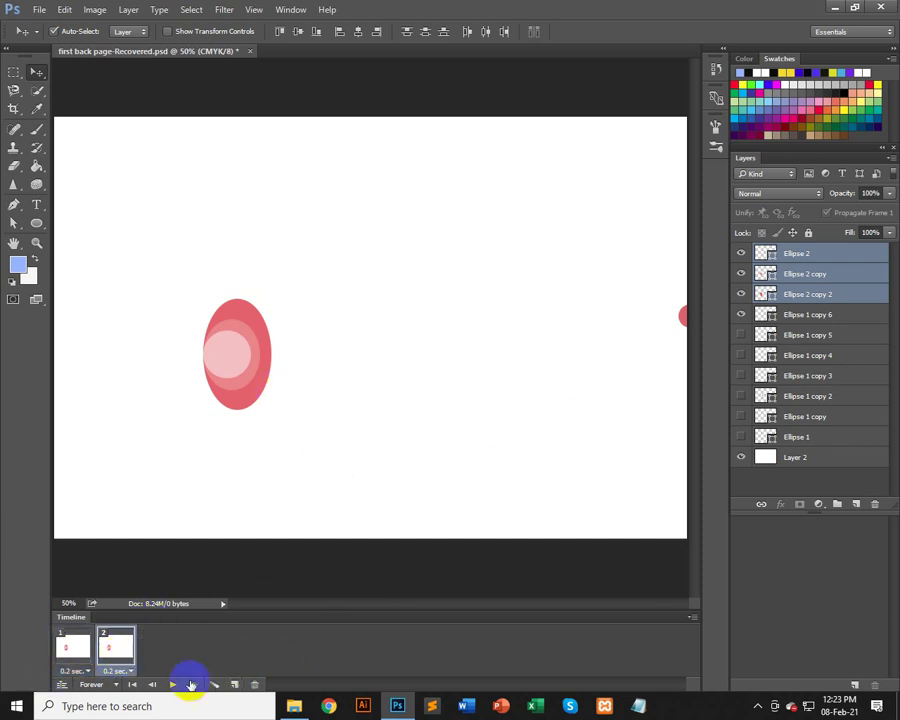
pyautogui.click(256, 684)
pyautogui.click(425, 261)
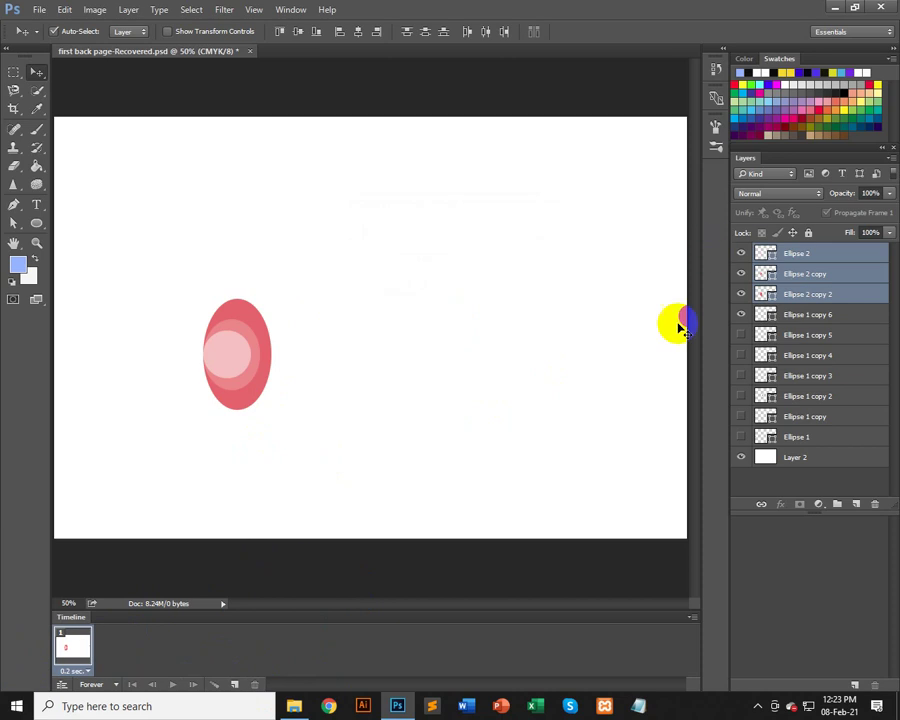
# - Hide the three Ellipse 2 layers in frame 1, and add a second frame showing only the small Ellipse 2 circle of the three
pyautogui.moveTo(744, 295); pyautogui.dragTo(750, 251)
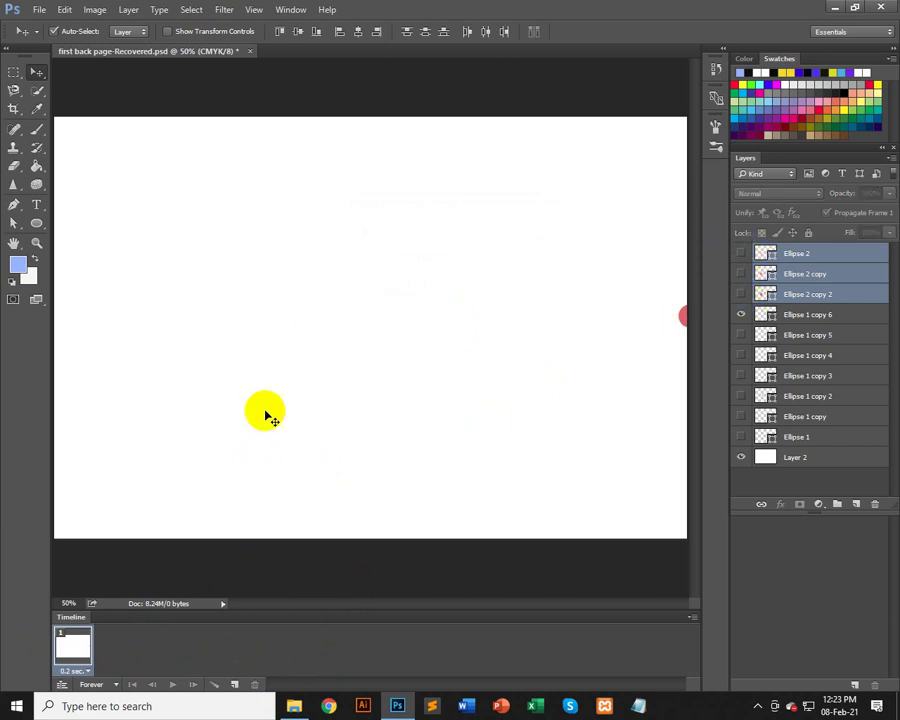
pyautogui.click(234, 684)
pyautogui.click(744, 295)
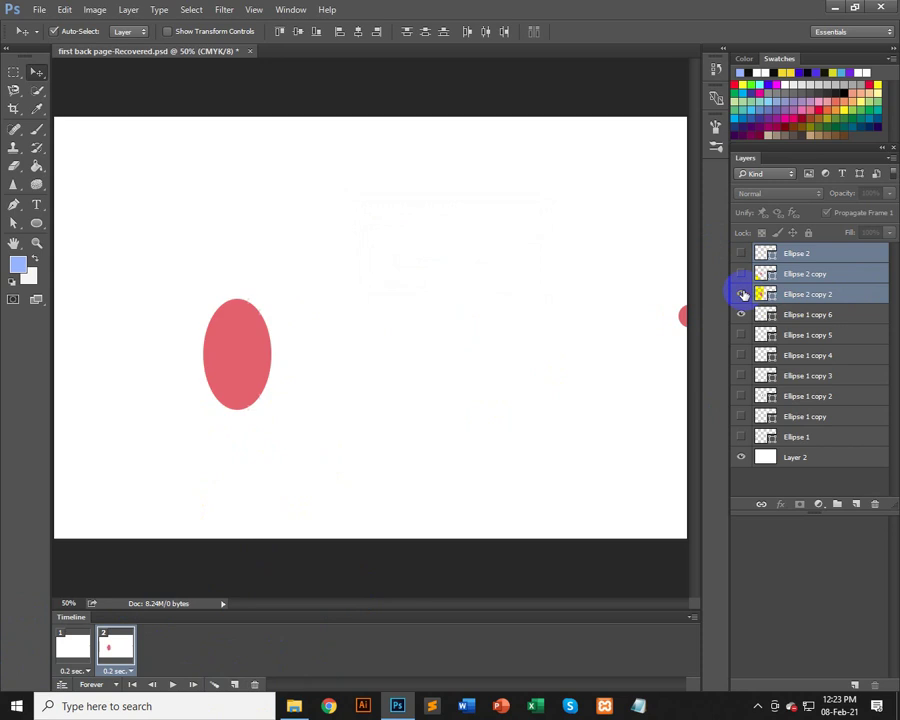
pyautogui.click(742, 255)
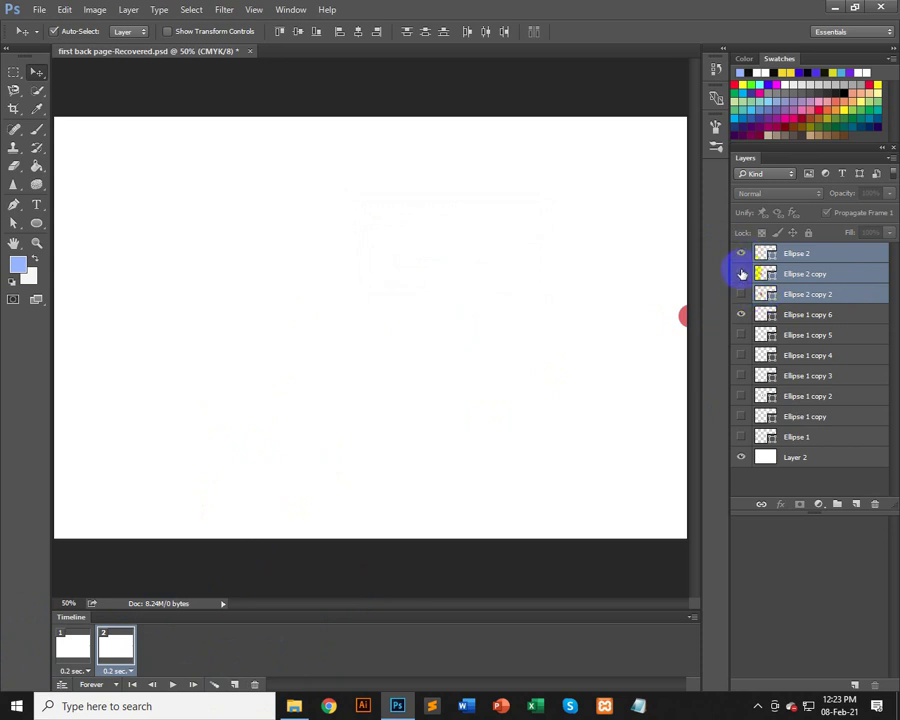
# - Add a third frame and show the middle ellipse, Ellipse 2 copy, behind the small circle
pyautogui.click(237, 683)
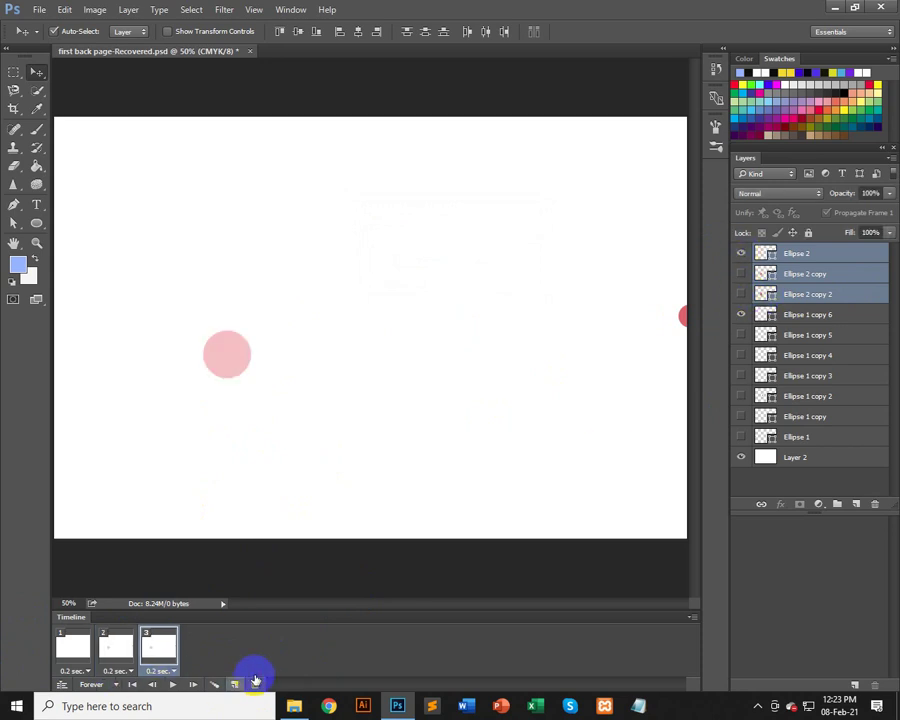
pyautogui.click(742, 275)
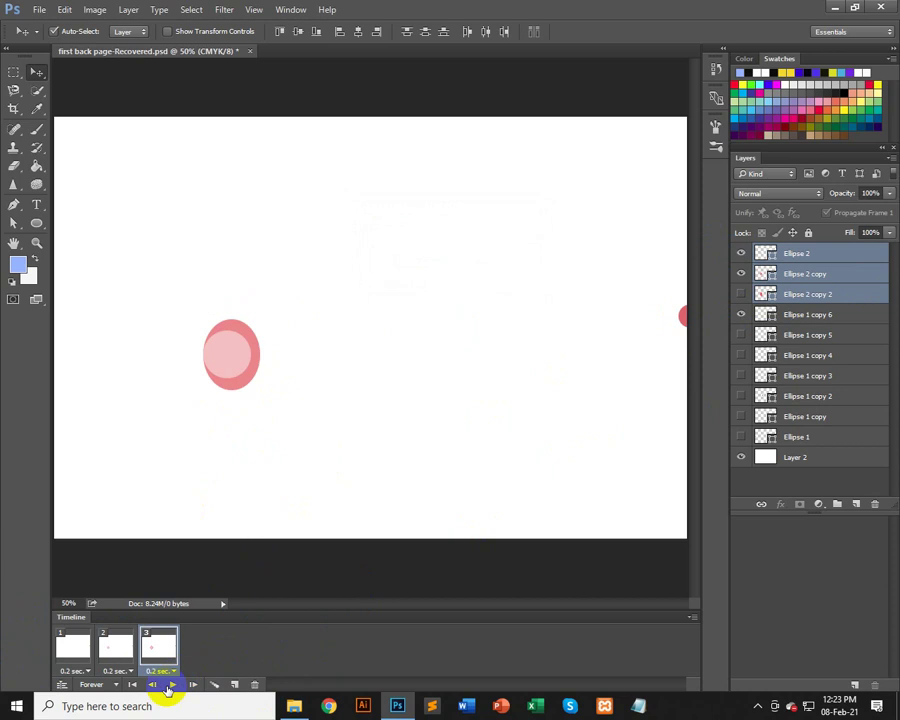
# - Add a fourth frame and show the largest ellipse, Ellipse 2 copy 2, behind the other two
pyautogui.click(237, 684)
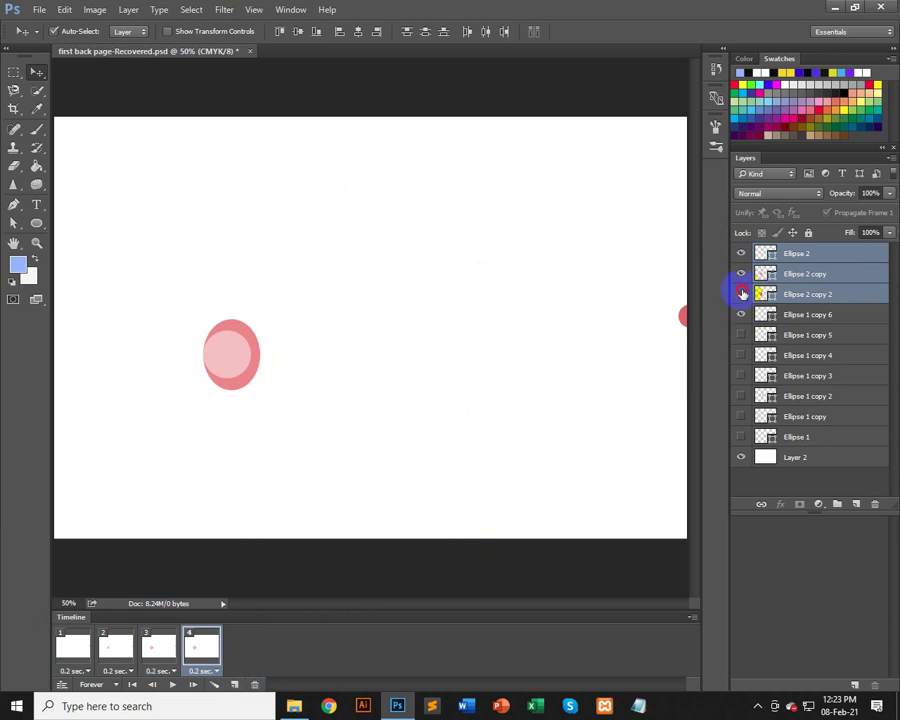
pyautogui.click(741, 294)
# - Review frames 1 to 4 one by one and play the animation to check how the ellipses appear
pyautogui.click(67, 651)
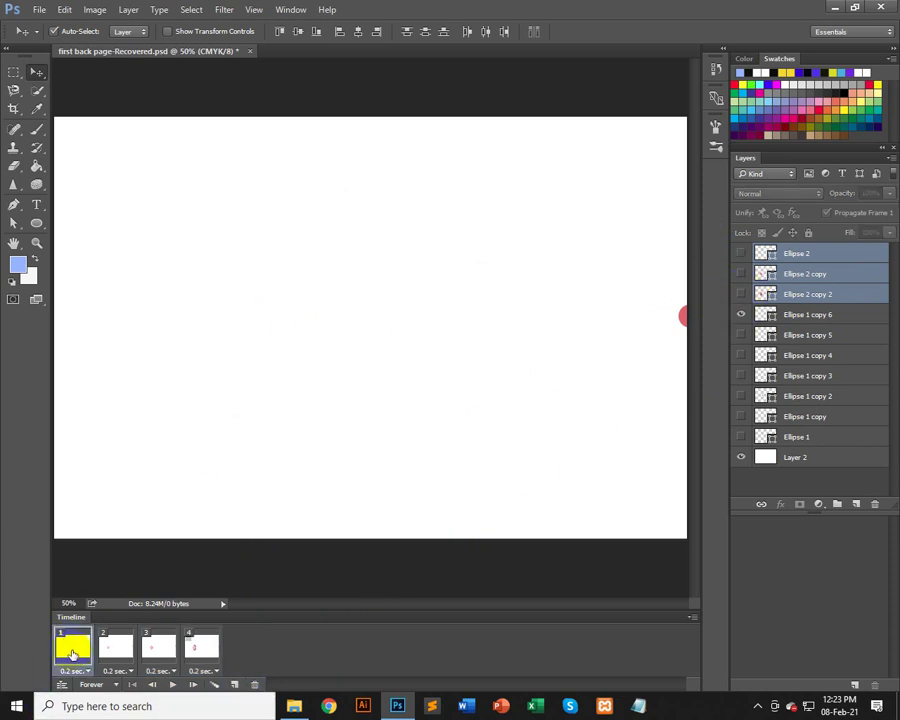
pyautogui.click(110, 650)
pyautogui.click(149, 650)
pyautogui.click(201, 646)
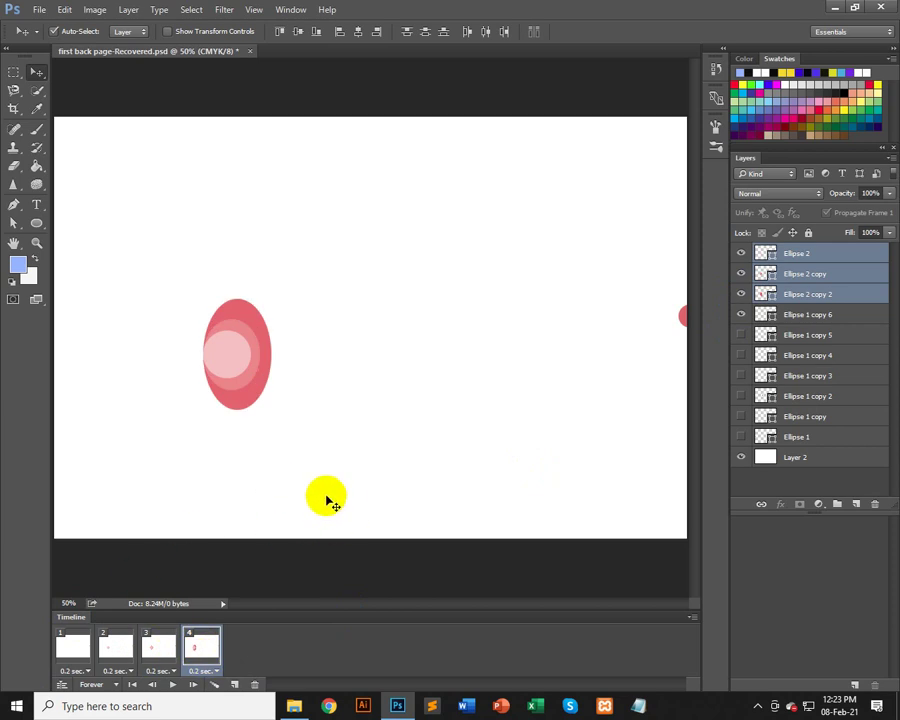
pyautogui.click(82, 655)
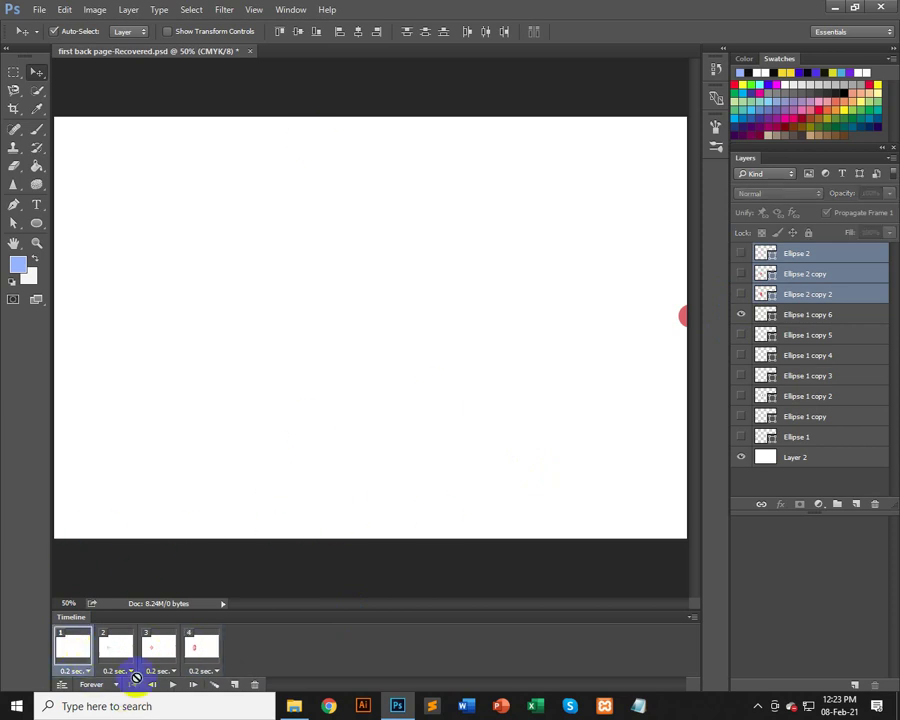
pyautogui.click(172, 684)
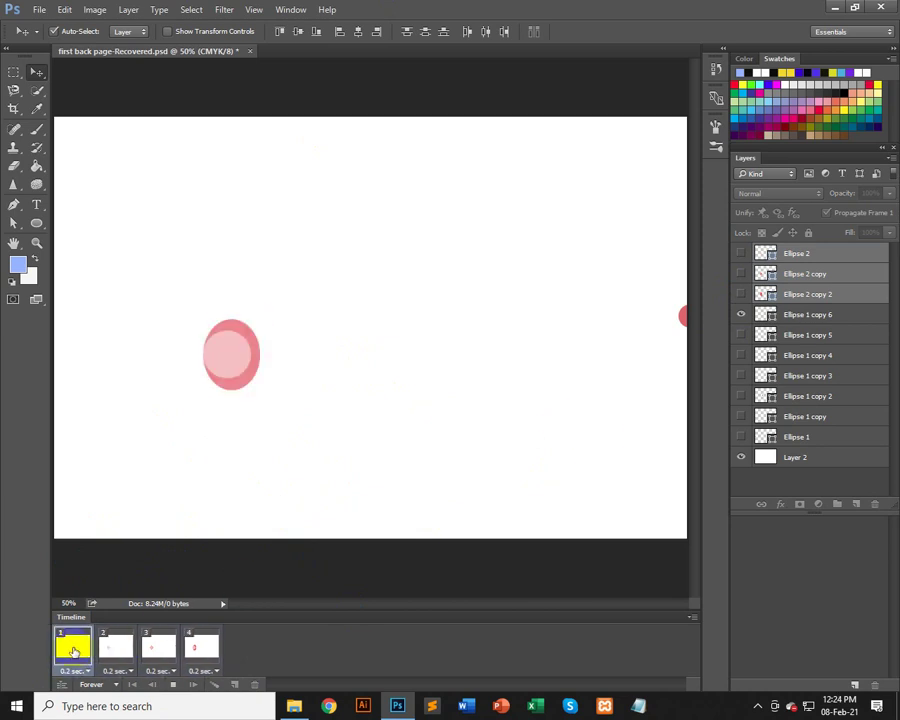
pyautogui.click(72, 652)
pyautogui.click(116, 648)
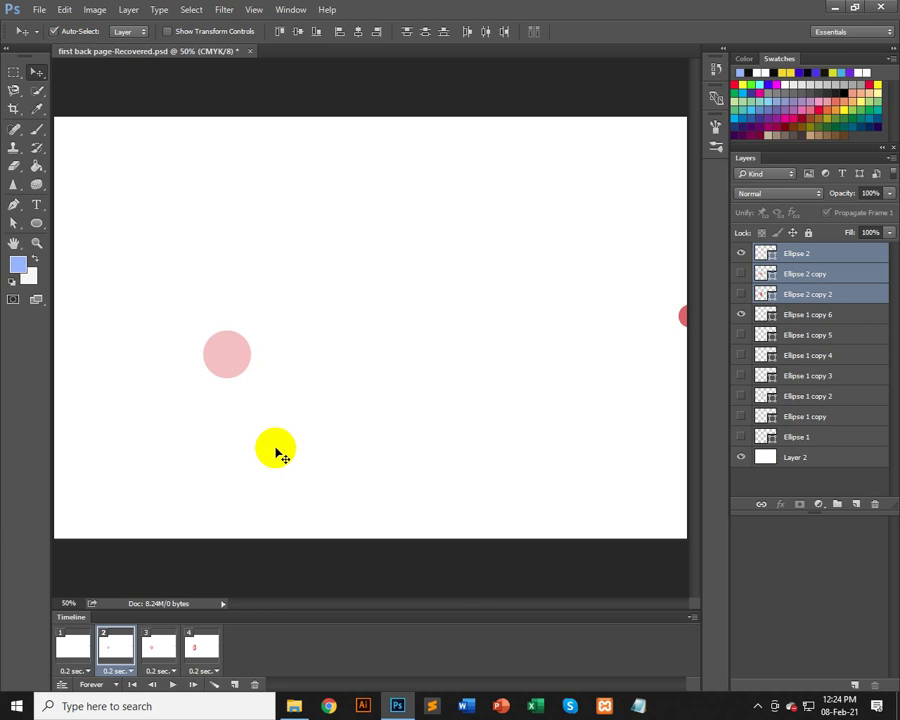
# - Switch to Chrome in a maximized window and search Google for "gif animation banner"
pyautogui.click(327, 706)
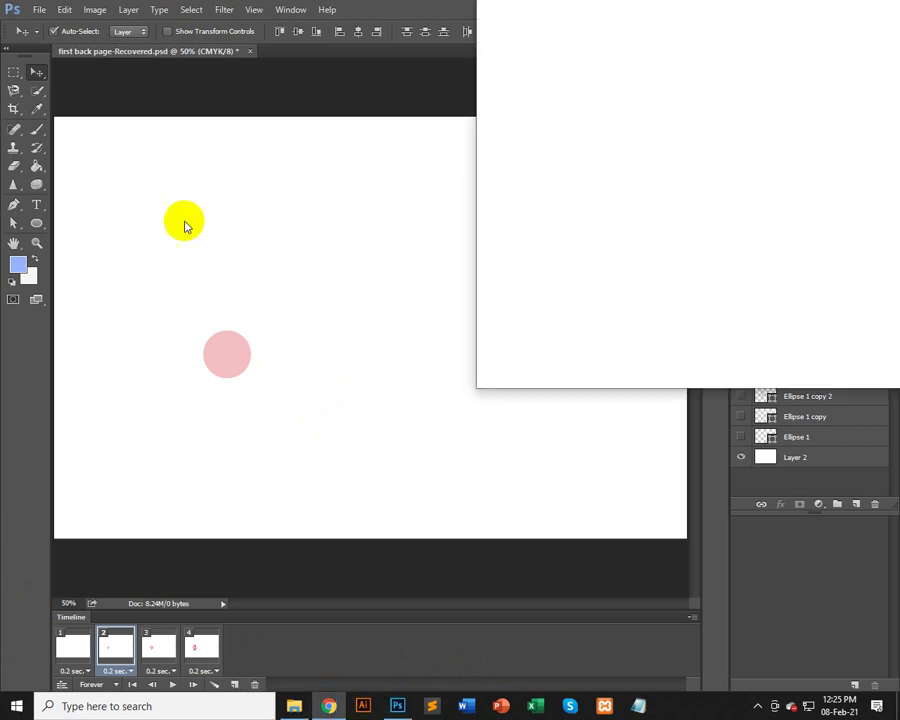
pyautogui.click(881, 64)
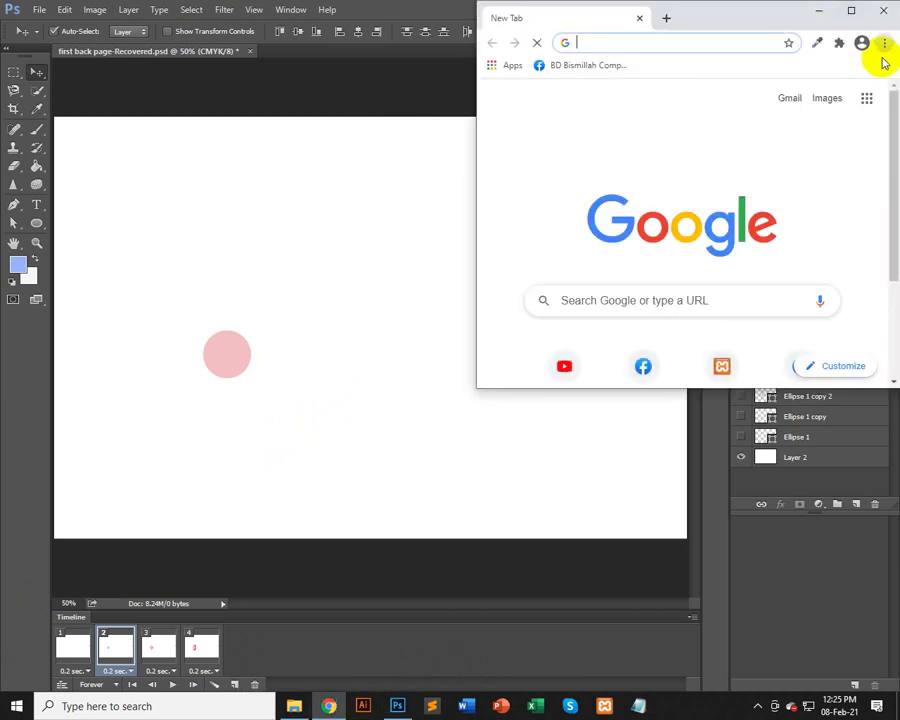
pyautogui.click(857, 17)
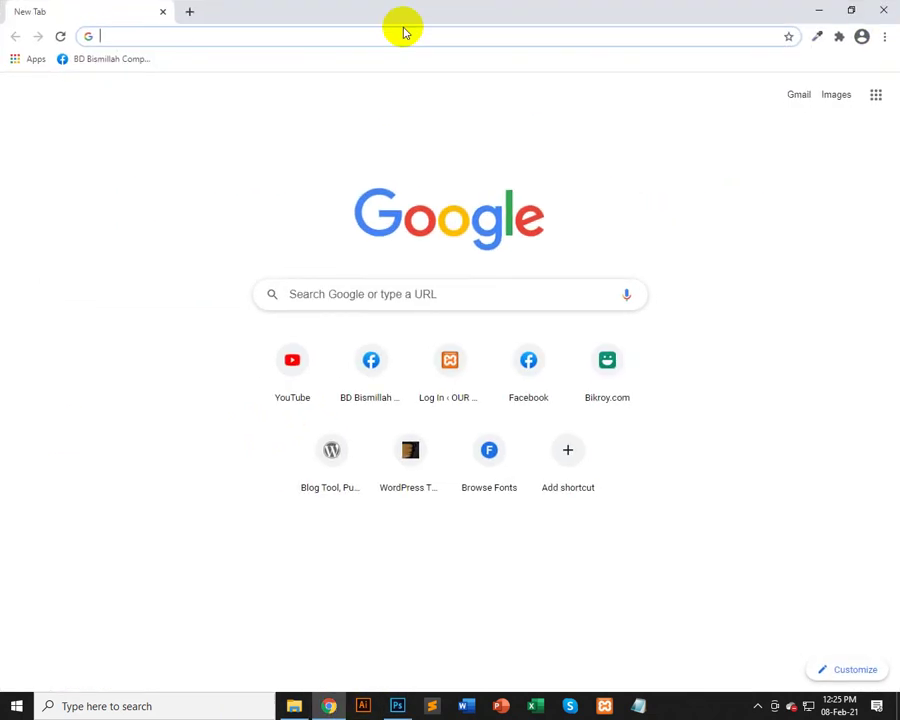
pyautogui.click(342, 298)
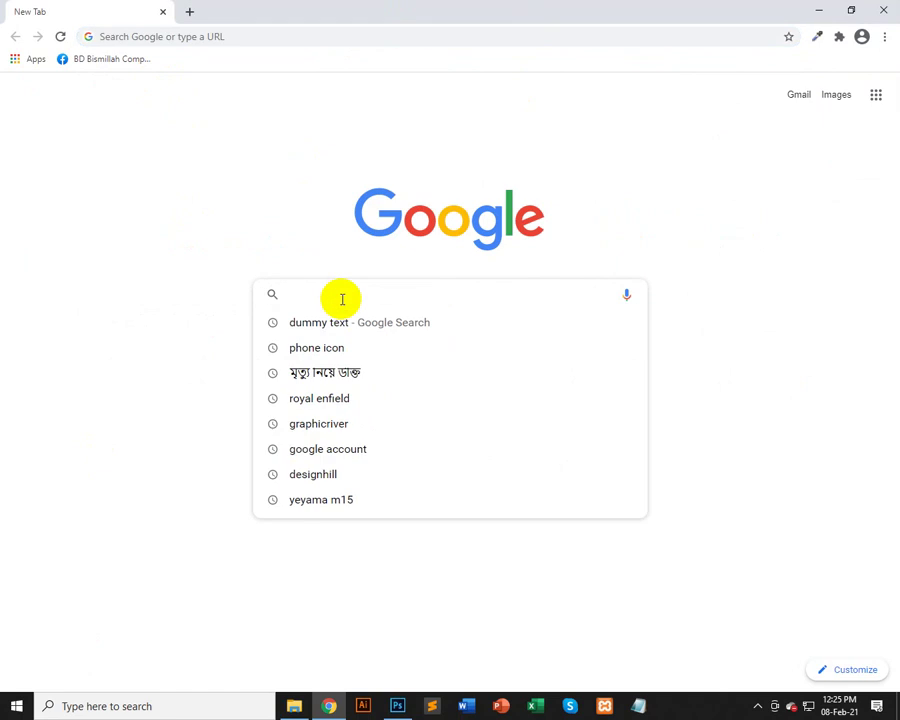
pyautogui.write('gif')
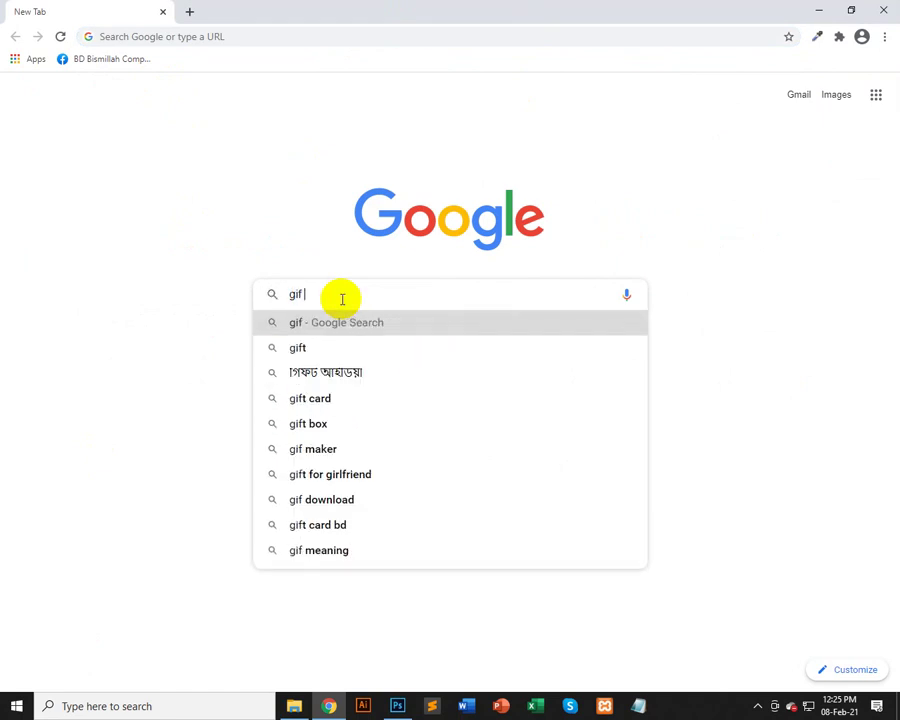
pyautogui.write(' an')
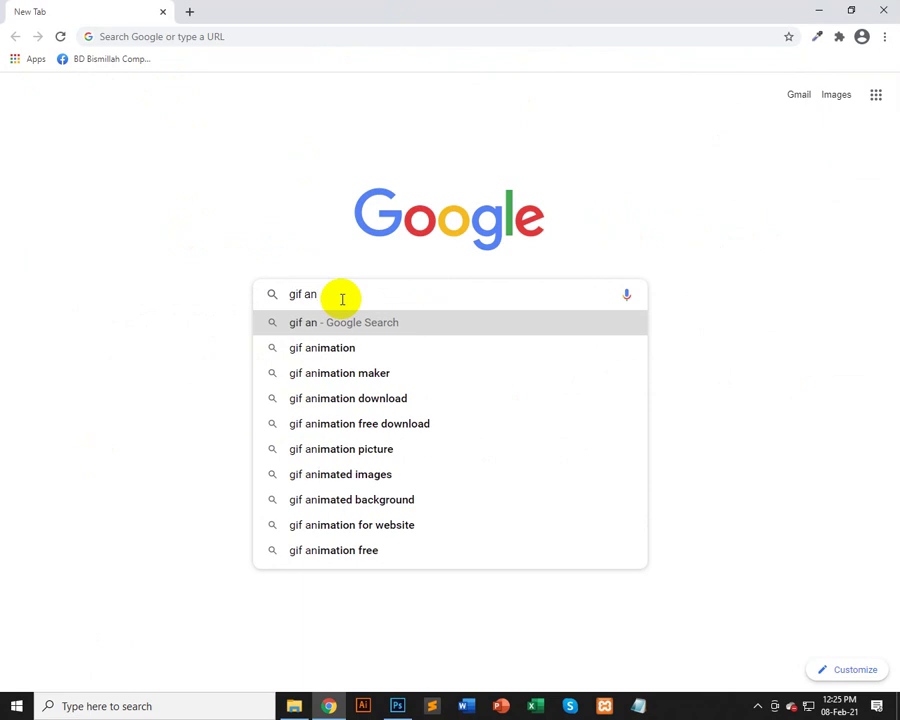
pyautogui.write('ma')
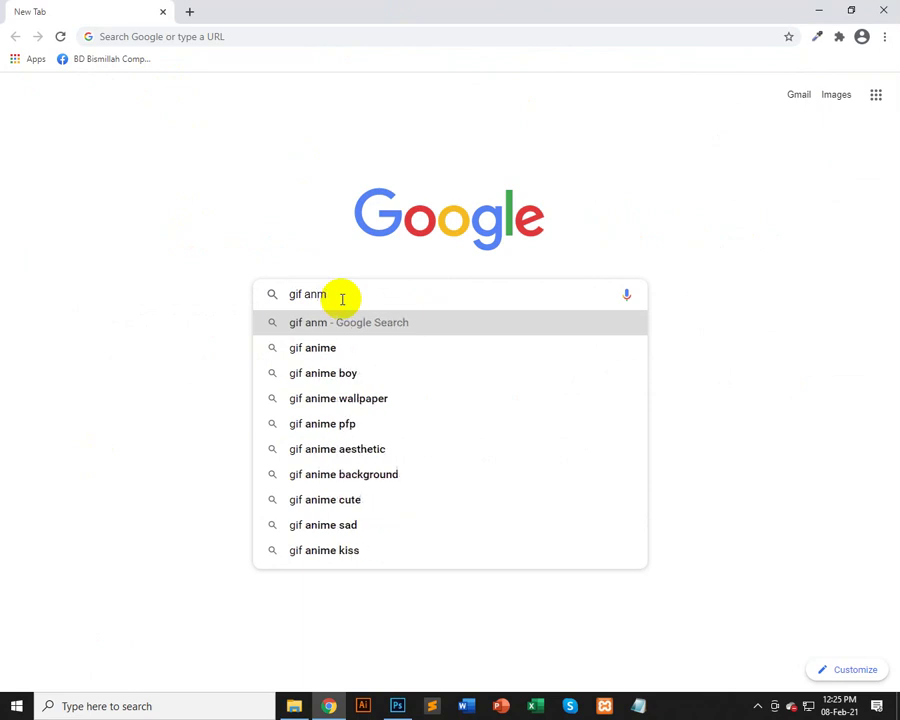
pyautogui.press('BackSpace')
pyautogui.press('BackSpace')
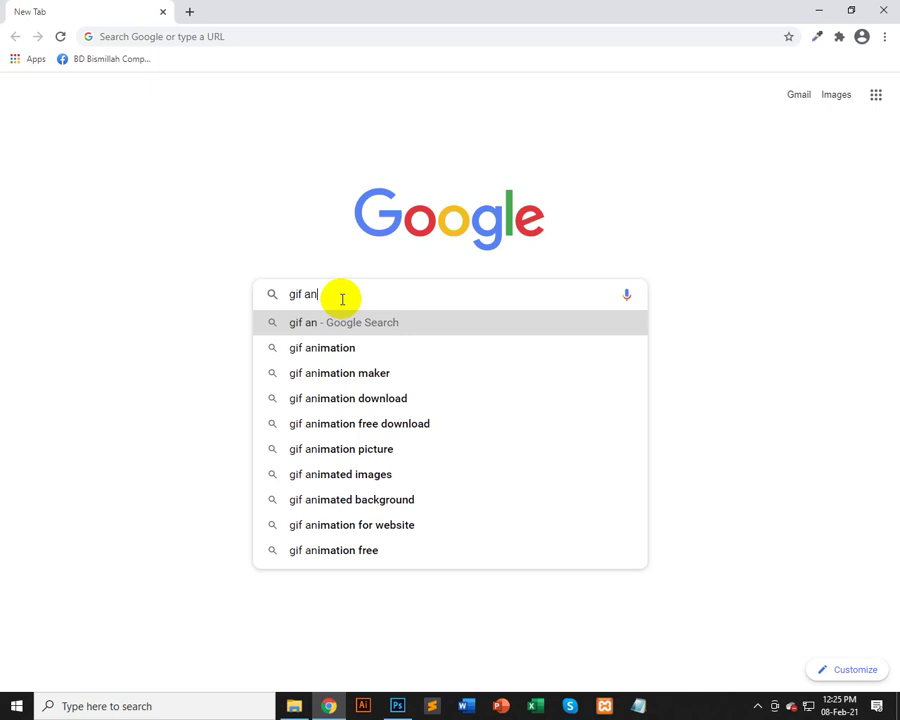
pyautogui.write('imation')
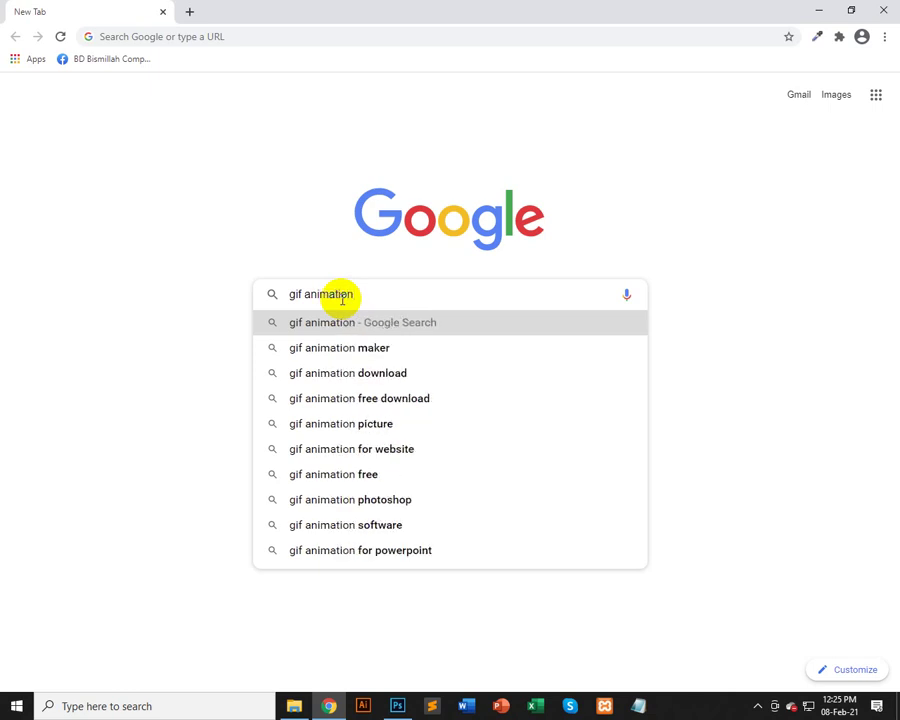
pyautogui.write(' banner')
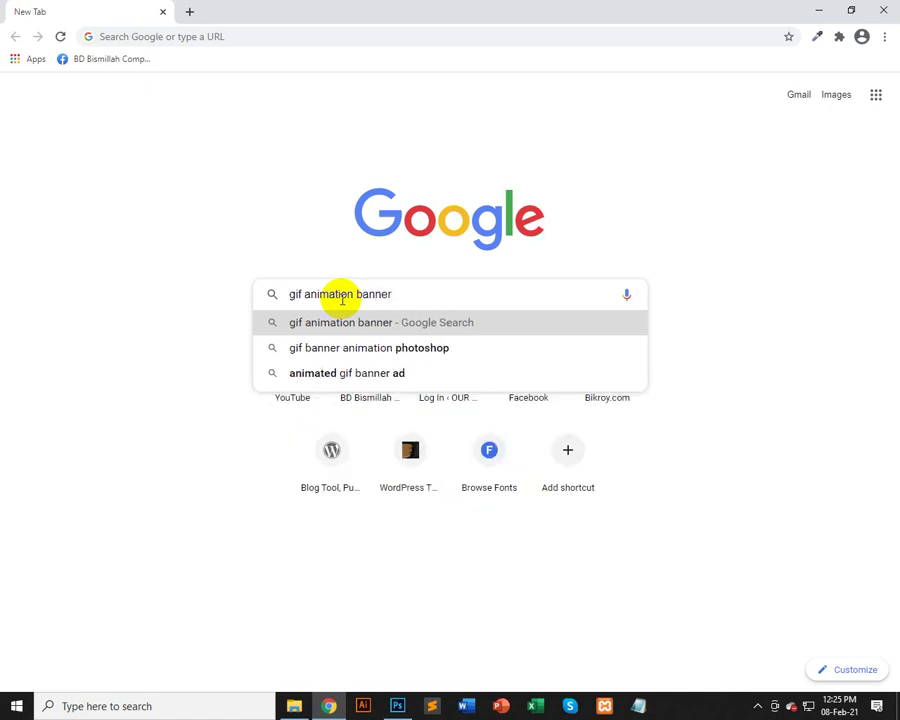
pyautogui.press('Return')
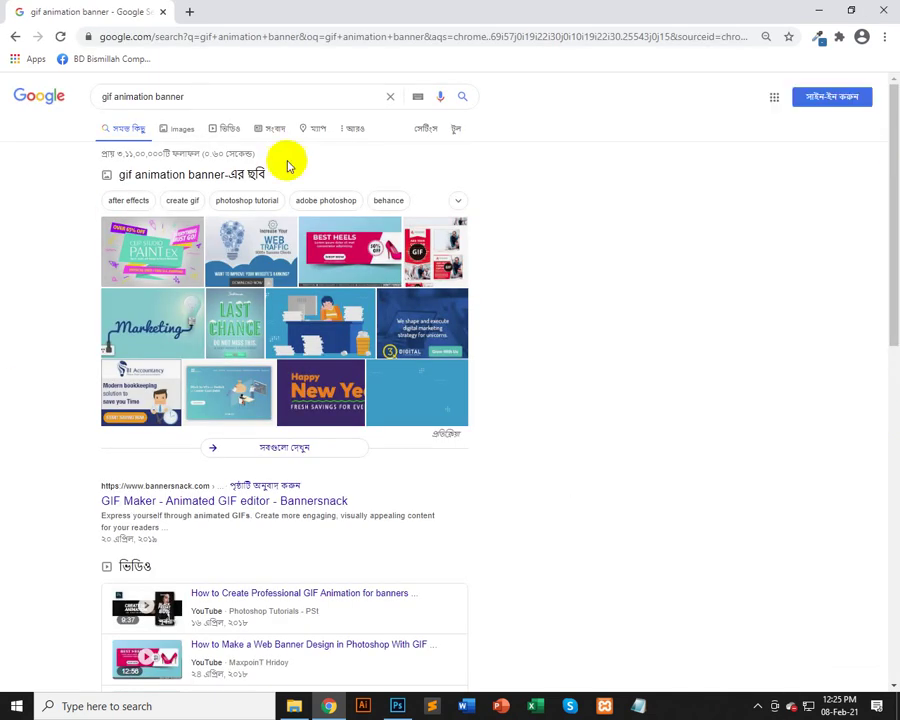
# - Show the image results and preview the Clip Studio Paint EX animated banner from Behance
pyautogui.click(182, 127)
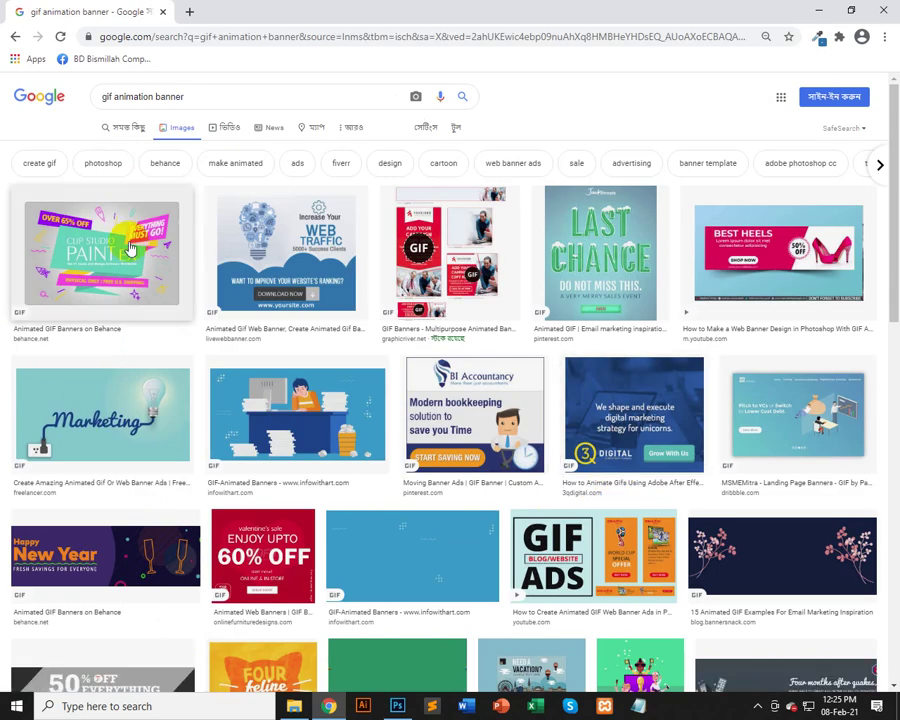
pyautogui.click(130, 248)
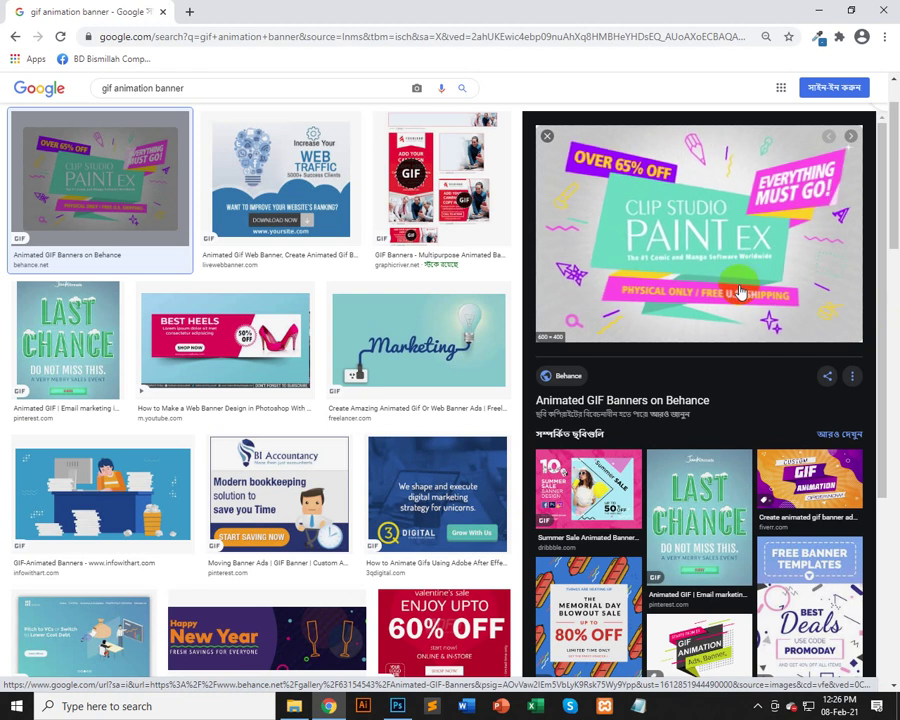
# - Reduce the browser window and save the Clip Studio Paint EX GIF from the image results into the Music folder
pyautogui.doubleClick(668, 17)
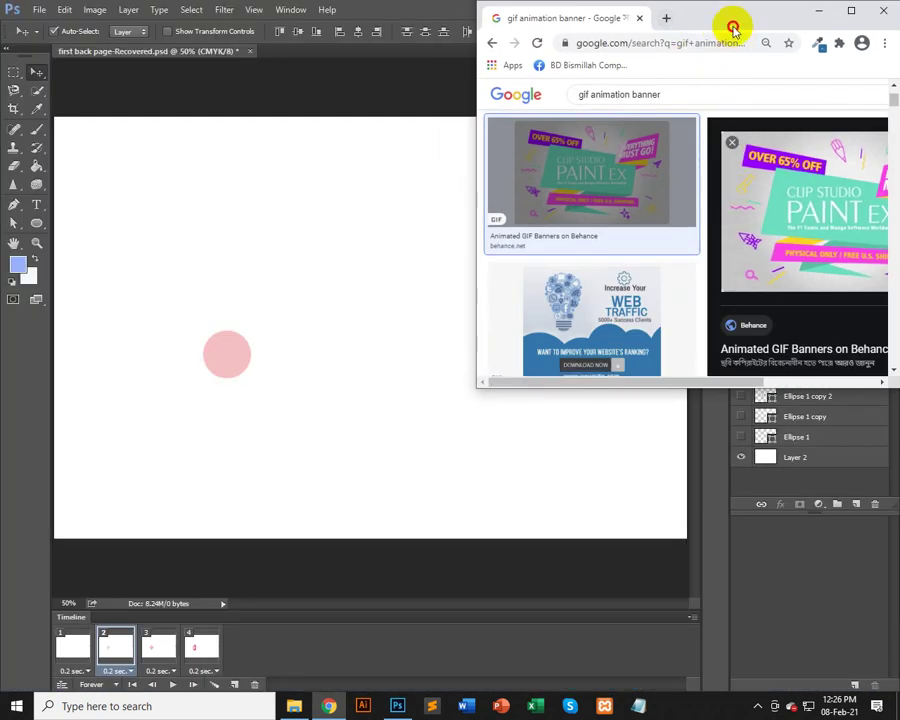
pyautogui.moveTo(733, 27); pyautogui.dragTo(724, 32)
pyautogui.moveTo(753, 156); pyautogui.dragTo(291, 57)
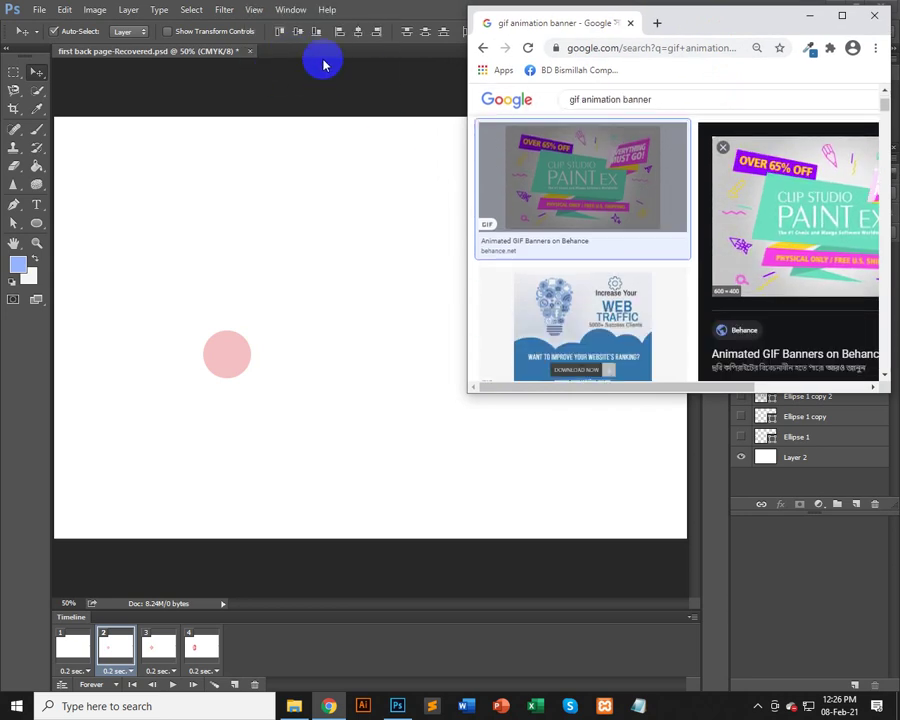
pyautogui.click(296, 708)
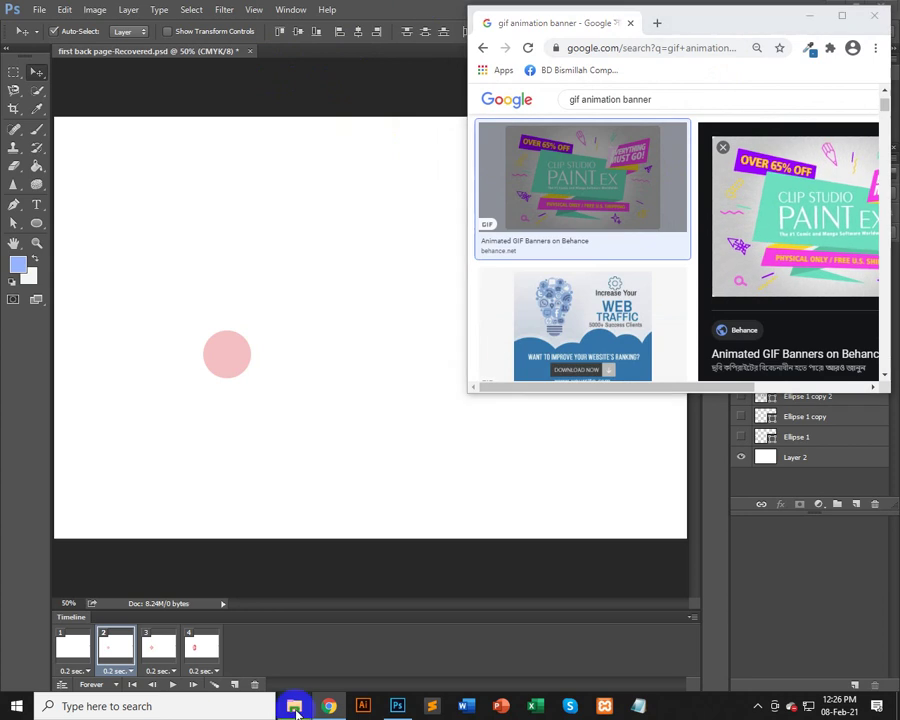
pyautogui.click(62, 194)
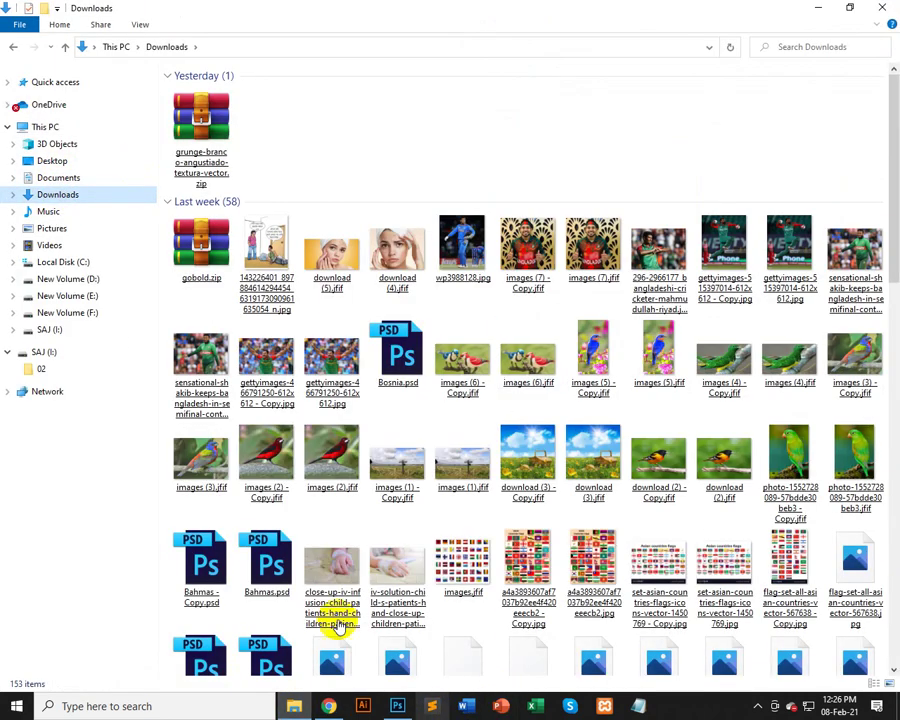
pyautogui.click(54, 212)
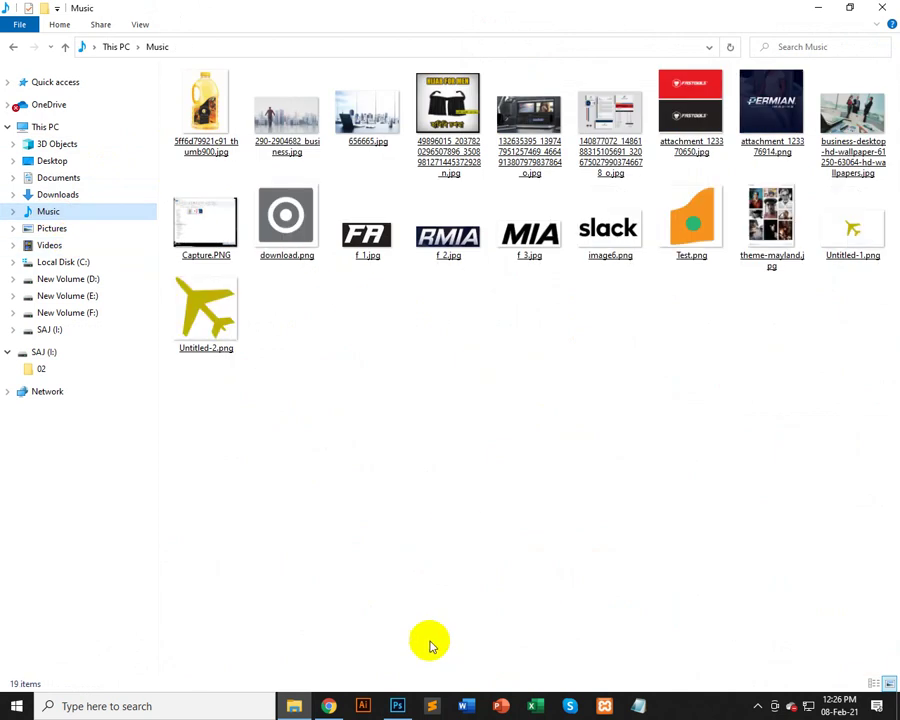
pyautogui.click(328, 706)
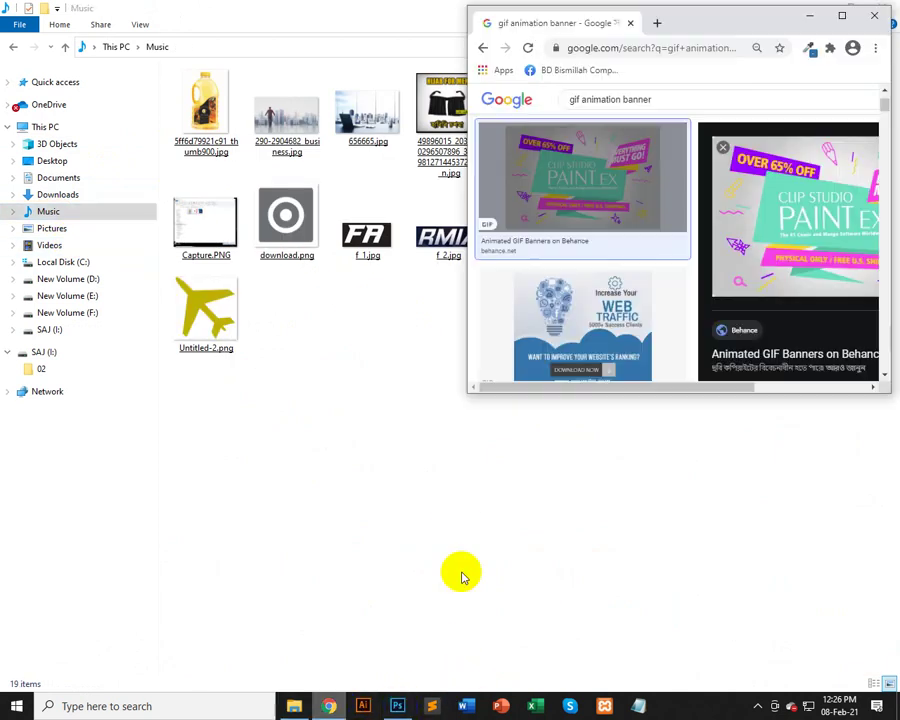
pyautogui.moveTo(545, 160); pyautogui.dragTo(307, 402)
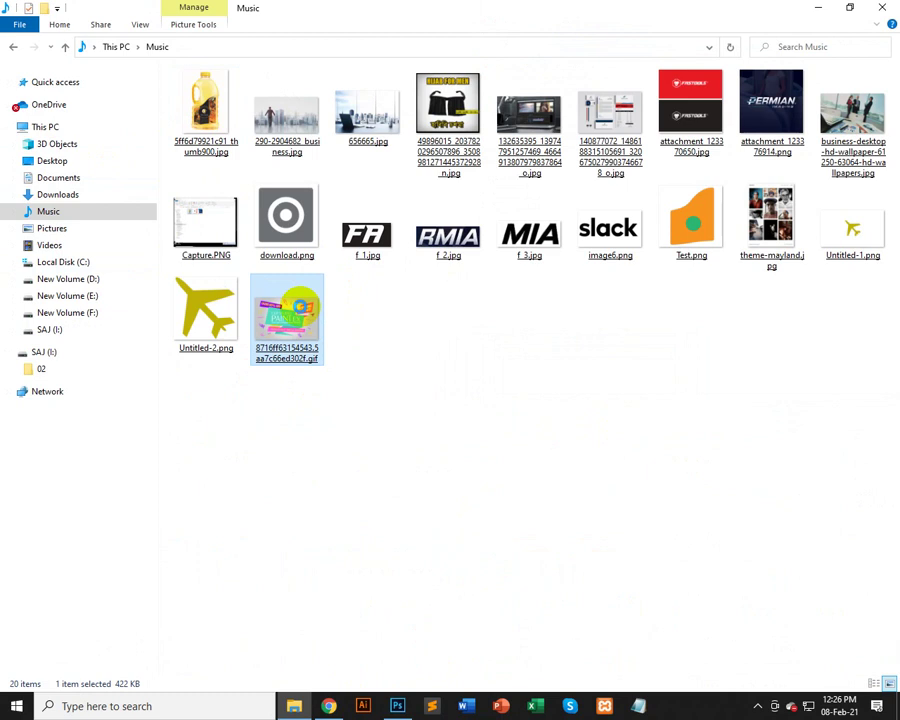
# - Open the saved 8716ff63154543.5aa7c66ed302f.gif file with Adobe Photoshop CC 2015
pyautogui.rightClick(297, 305)
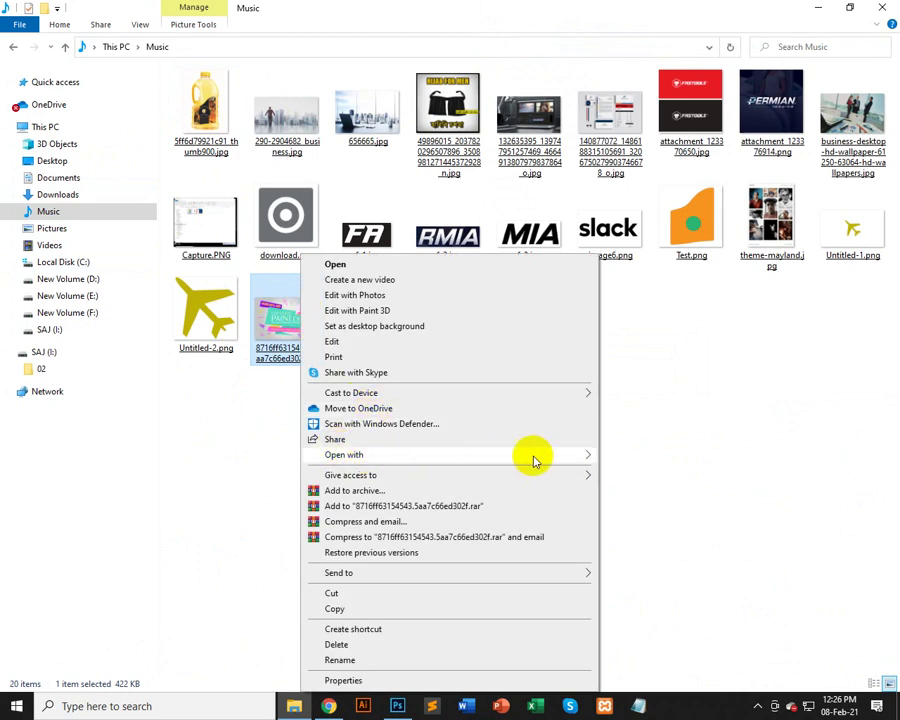
pyautogui.moveTo(533, 458)
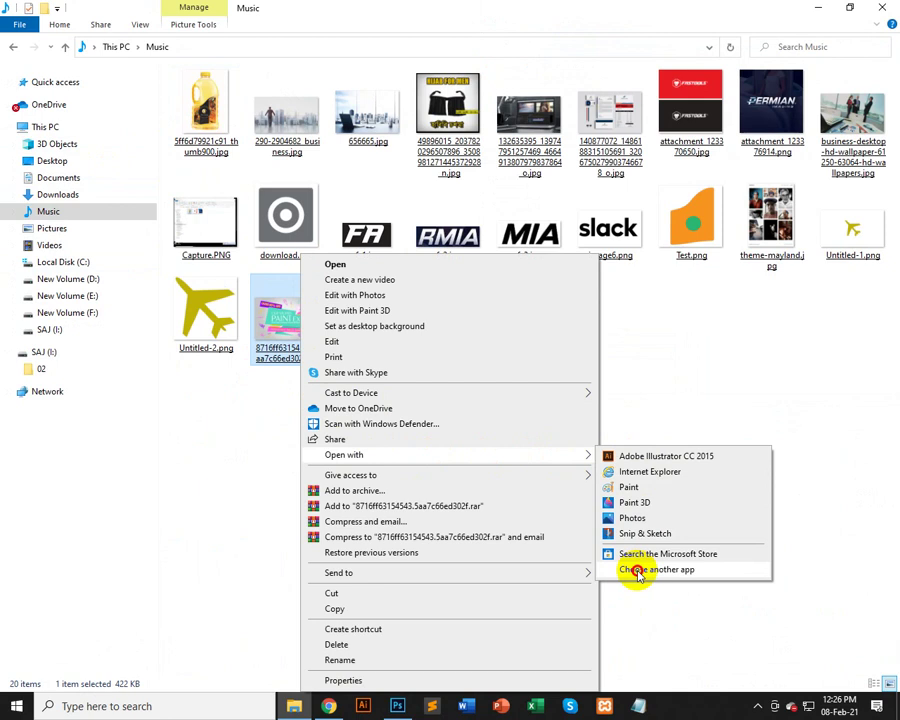
pyautogui.click(676, 570)
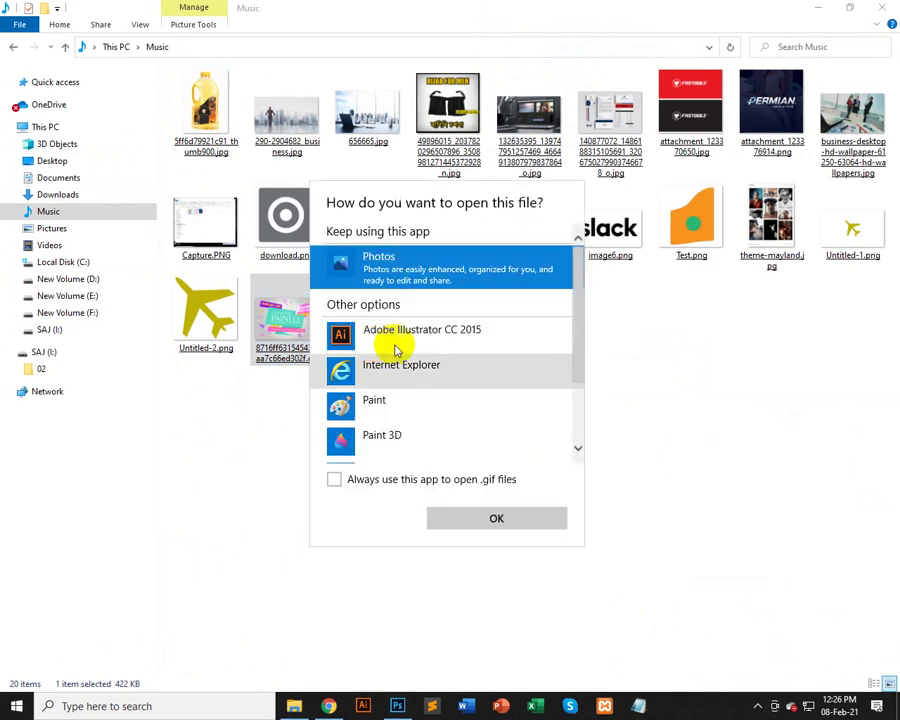
pyautogui.scroll(-2, 518, 345)
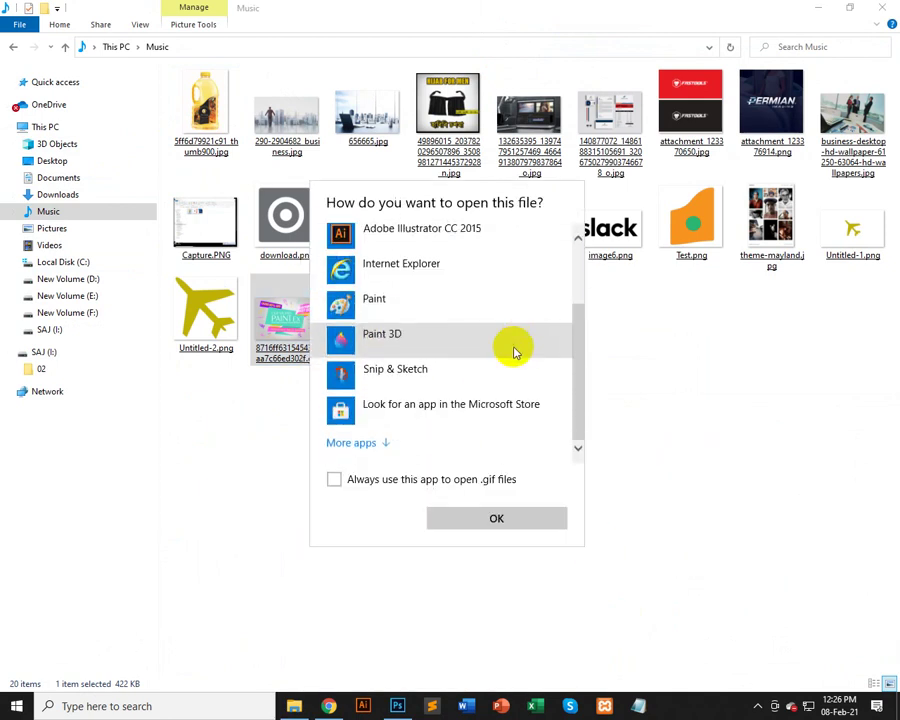
pyautogui.click(367, 449)
pyautogui.scroll(-3, 470, 340)
pyautogui.scroll(1, 430, 330)
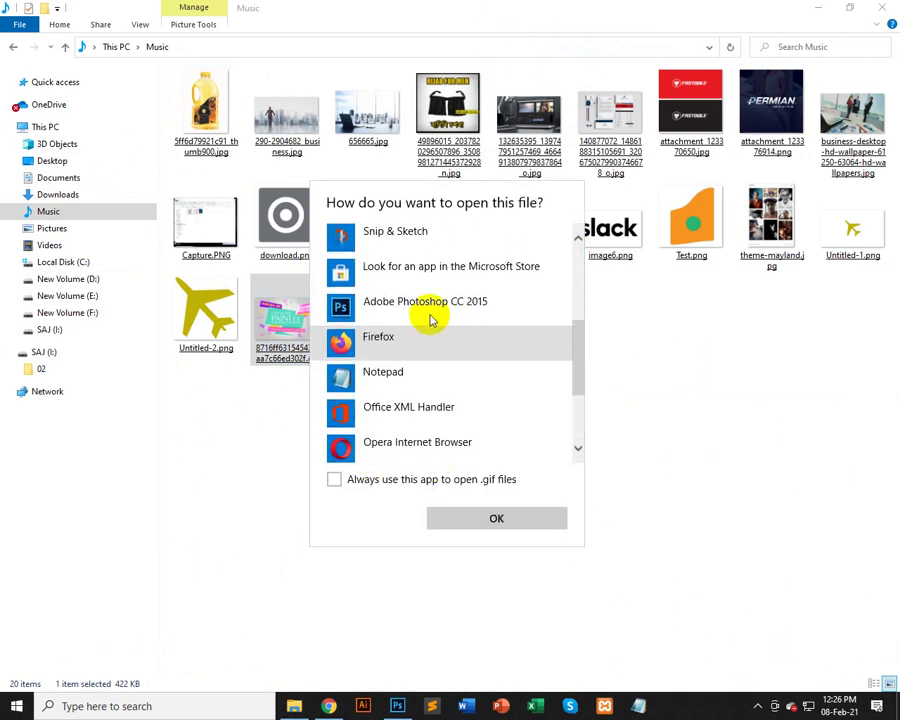
pyautogui.click(430, 313)
pyautogui.doubleClick(430, 313)
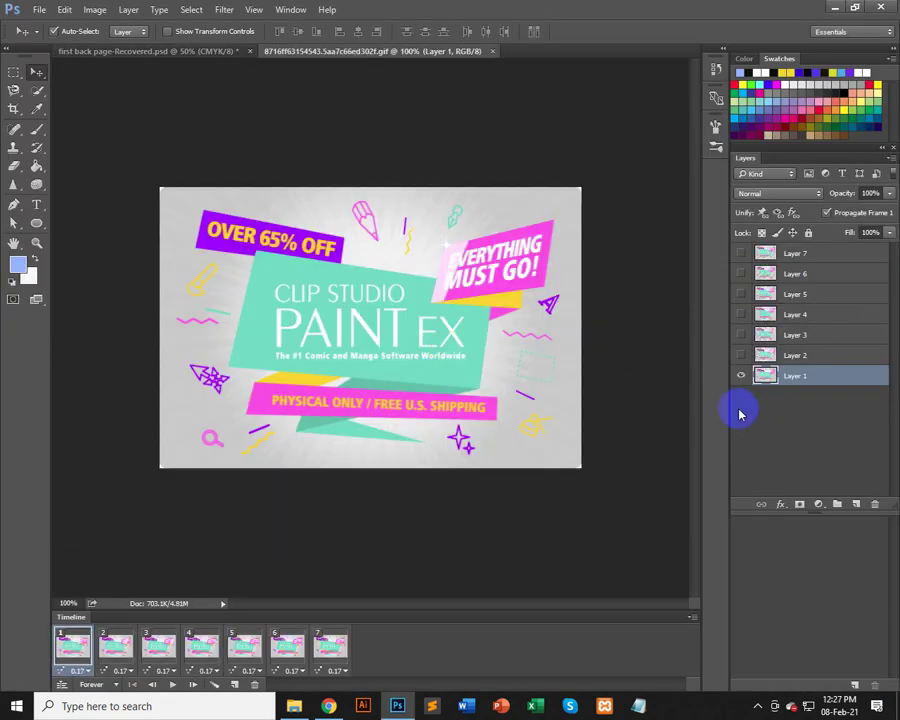
# - Show Layers 2 to 6 one after another above Layer 1 to compare the banner's frame images
pyautogui.click(742, 357)
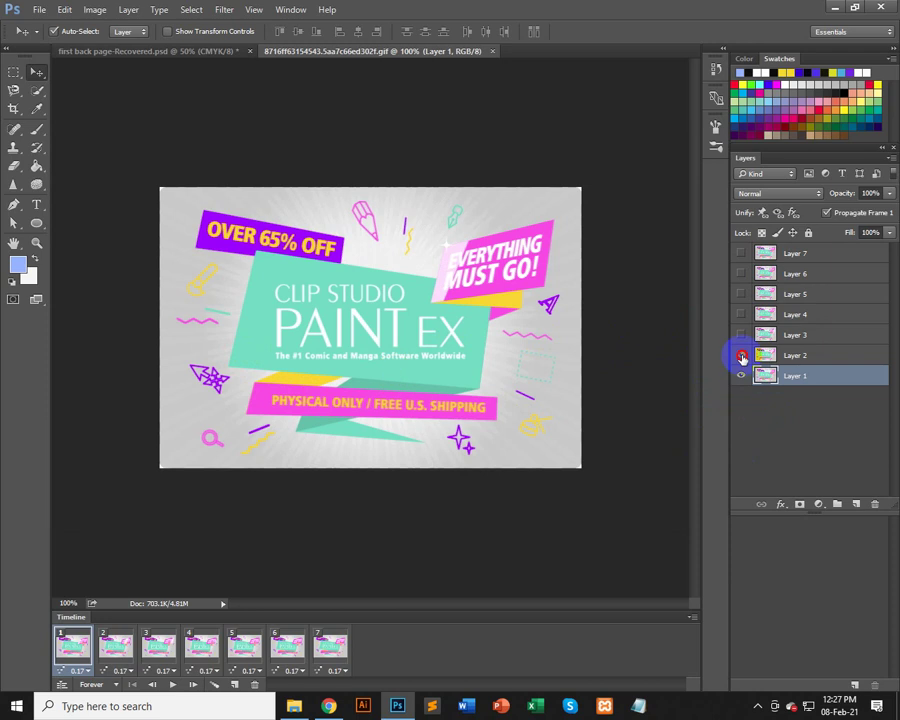
pyautogui.click(742, 357)
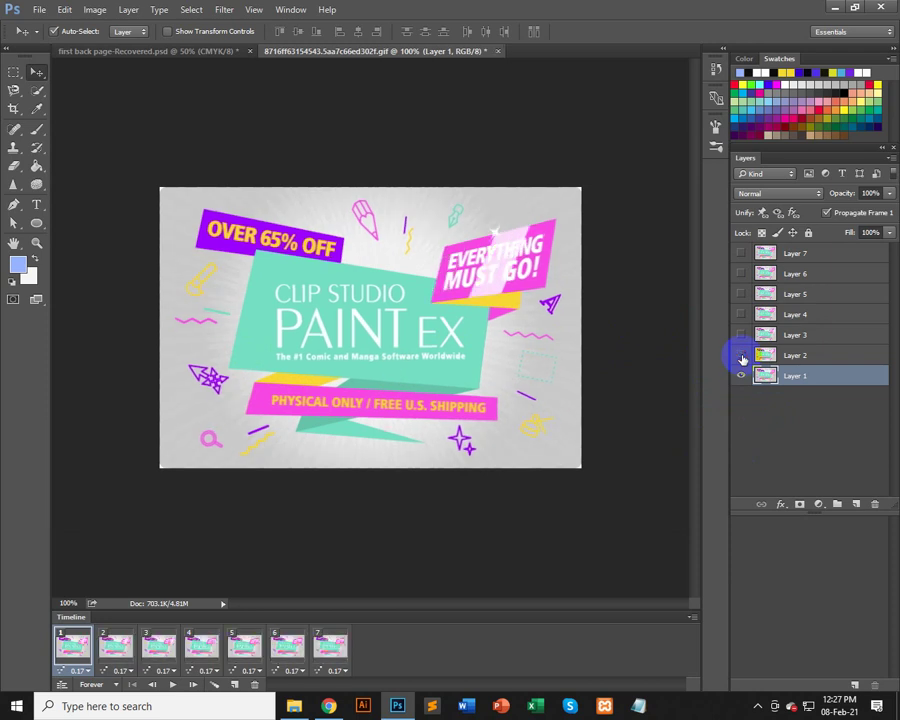
pyautogui.click(742, 357)
pyautogui.click(742, 357)
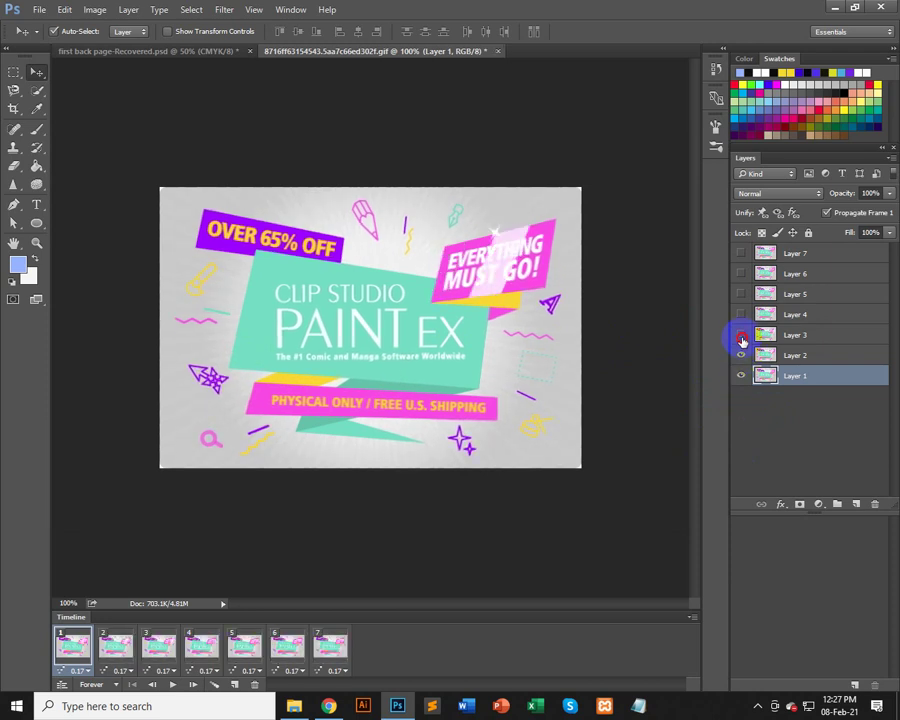
pyautogui.click(742, 341)
pyautogui.click(743, 316)
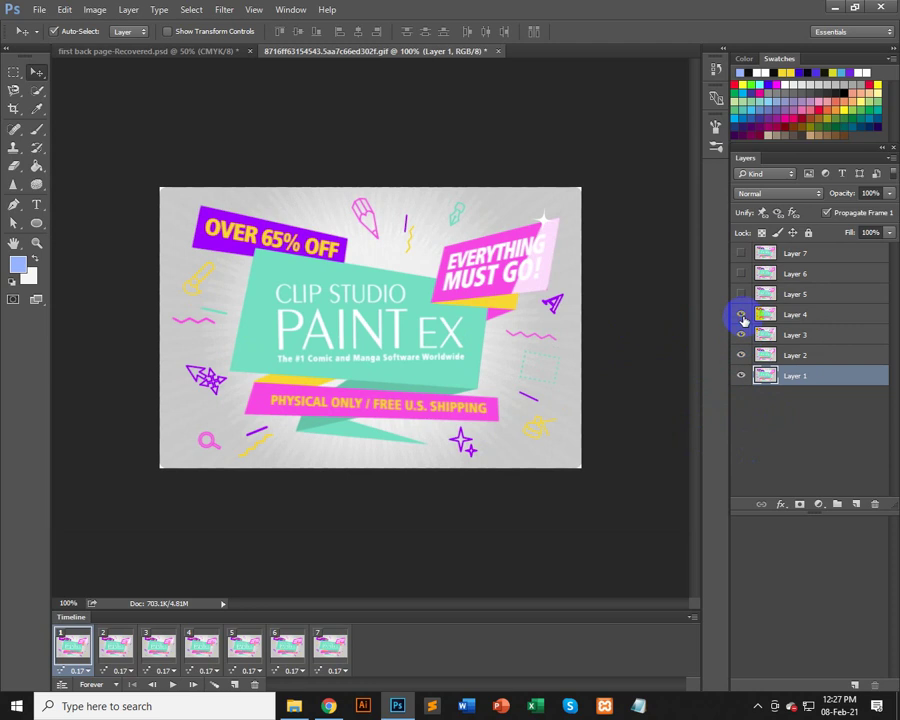
pyautogui.click(743, 296)
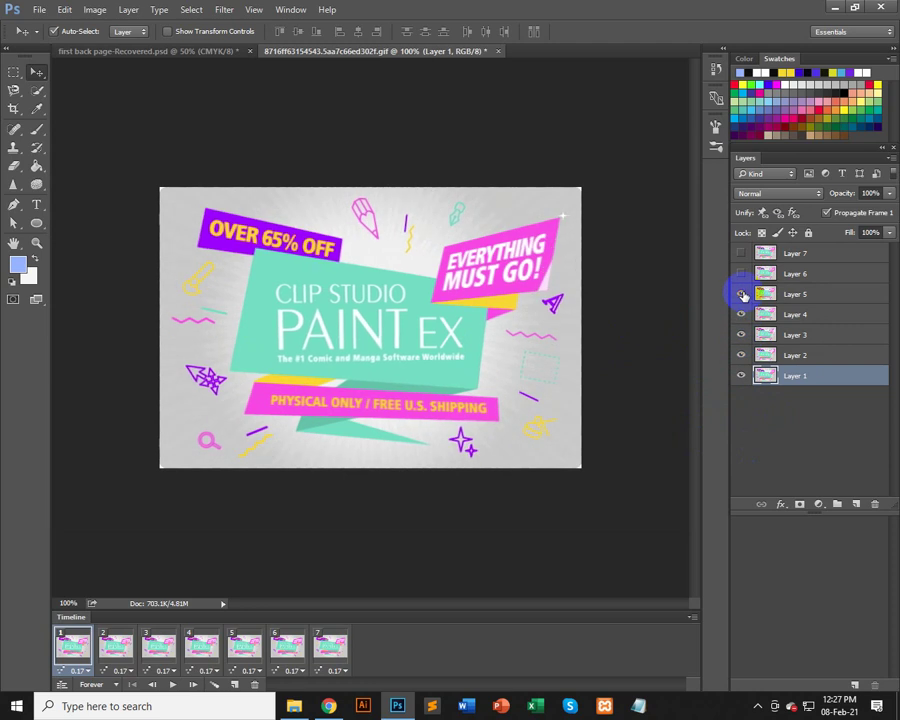
pyautogui.click(742, 274)
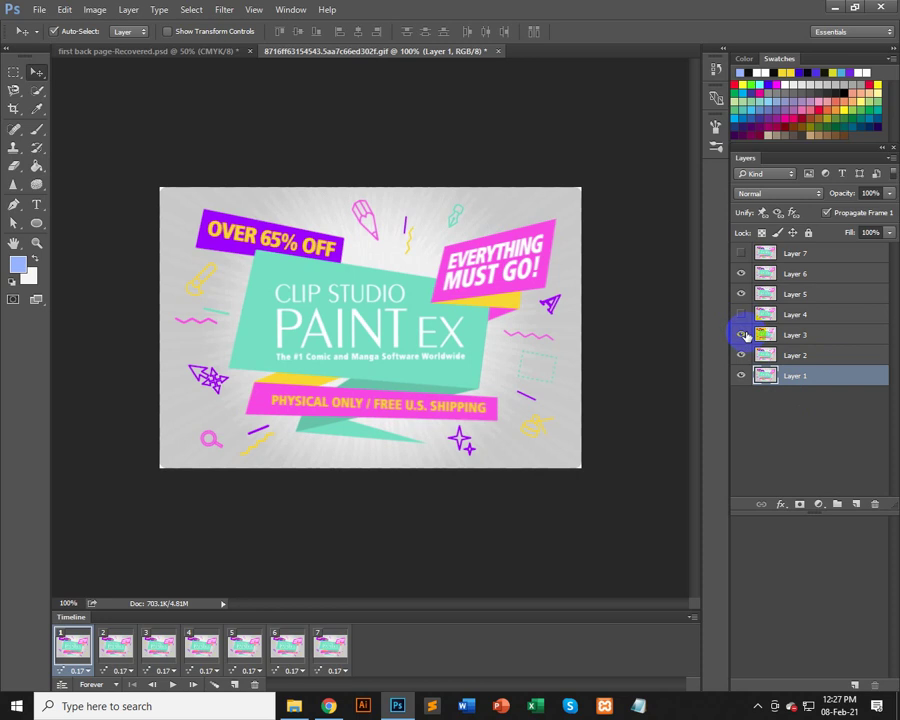
# - Isolate Layer 3 by hiding the other layers, and compare its artwork with Layer 5
pyautogui.moveTo(745, 337); pyautogui.dragTo(746, 291)
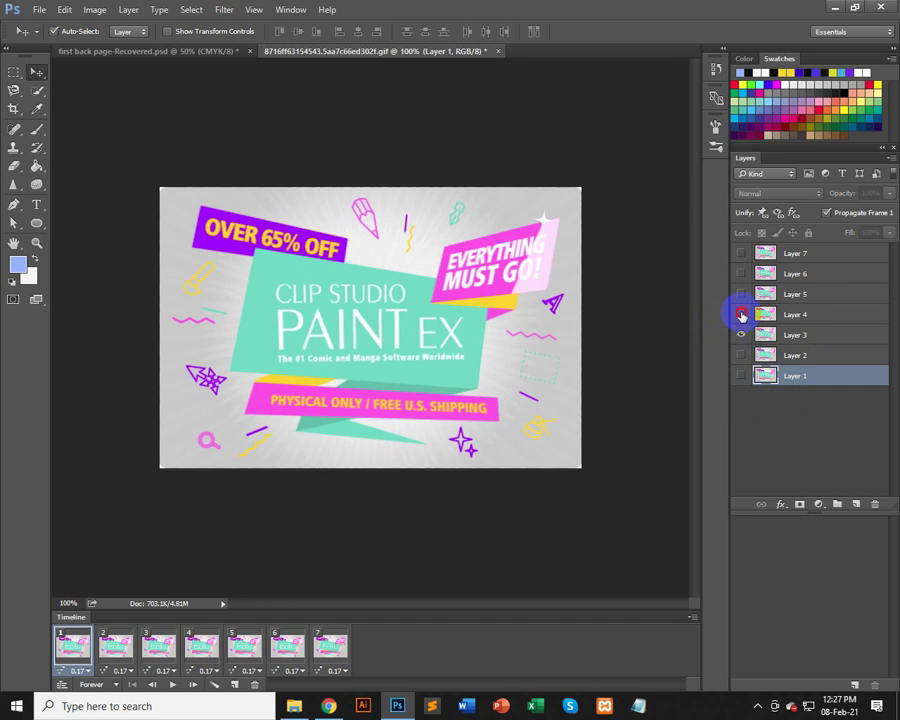
pyautogui.click(741, 315)
pyautogui.click(742, 330)
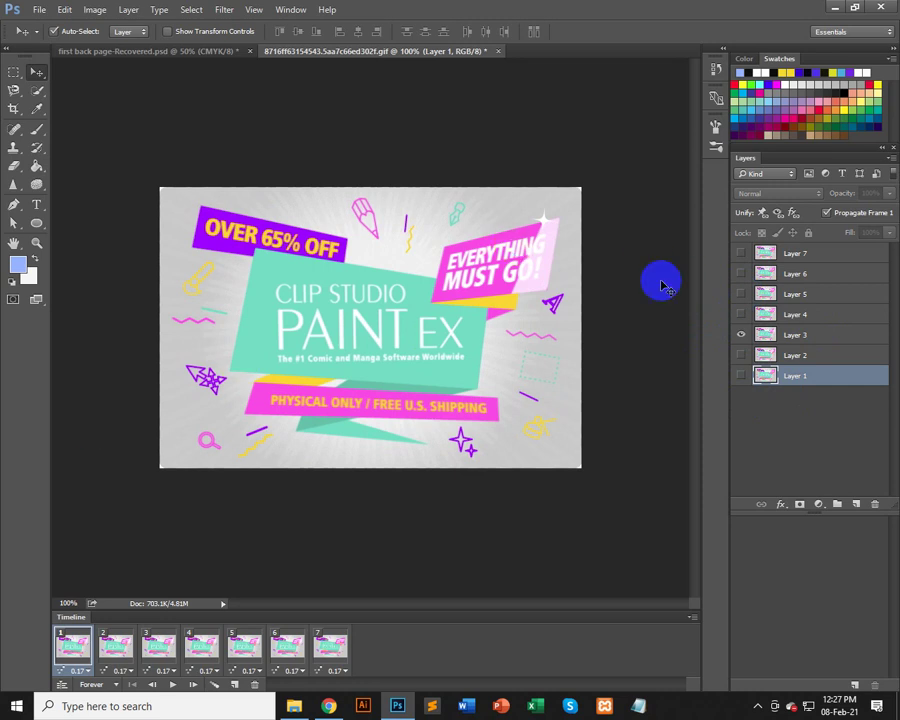
pyautogui.click(806, 335)
pyautogui.click(738, 298)
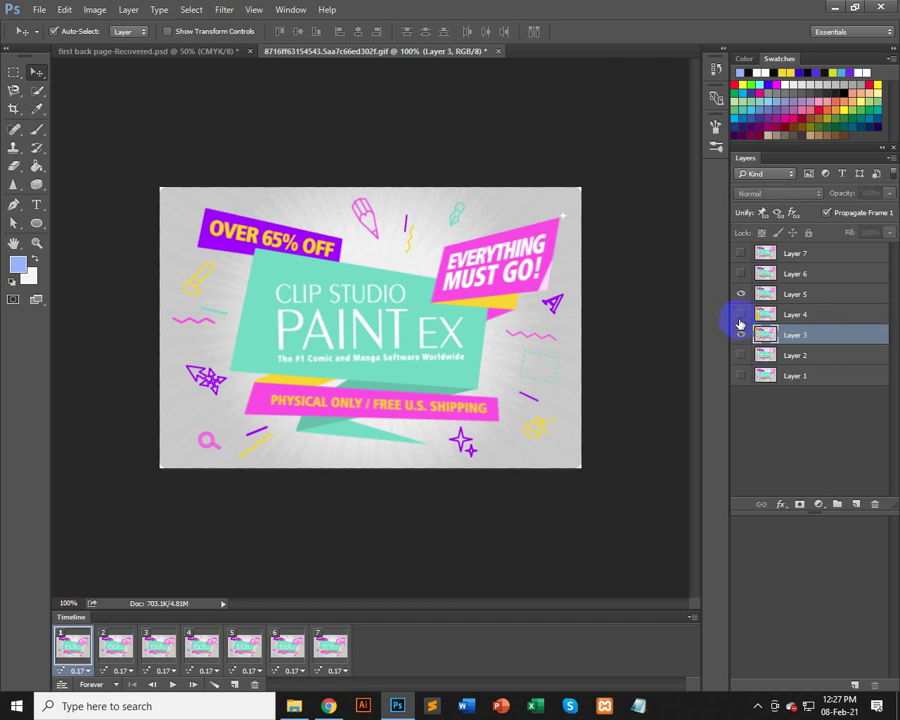
pyautogui.click(740, 330)
pyautogui.click(741, 295)
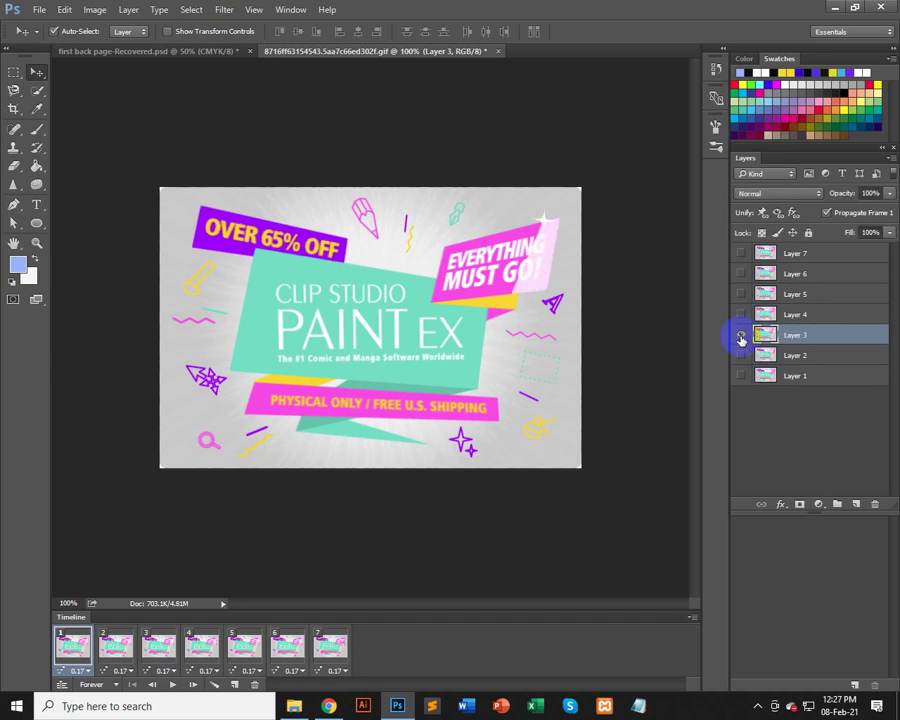
pyautogui.click(740, 335)
pyautogui.click(740, 336)
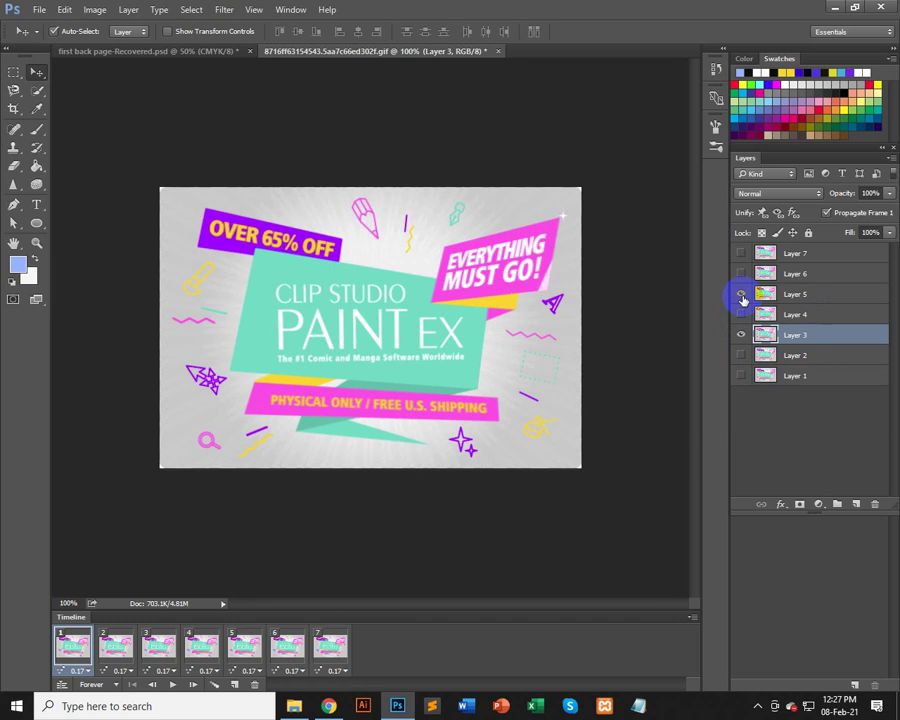
pyautogui.click(741, 295)
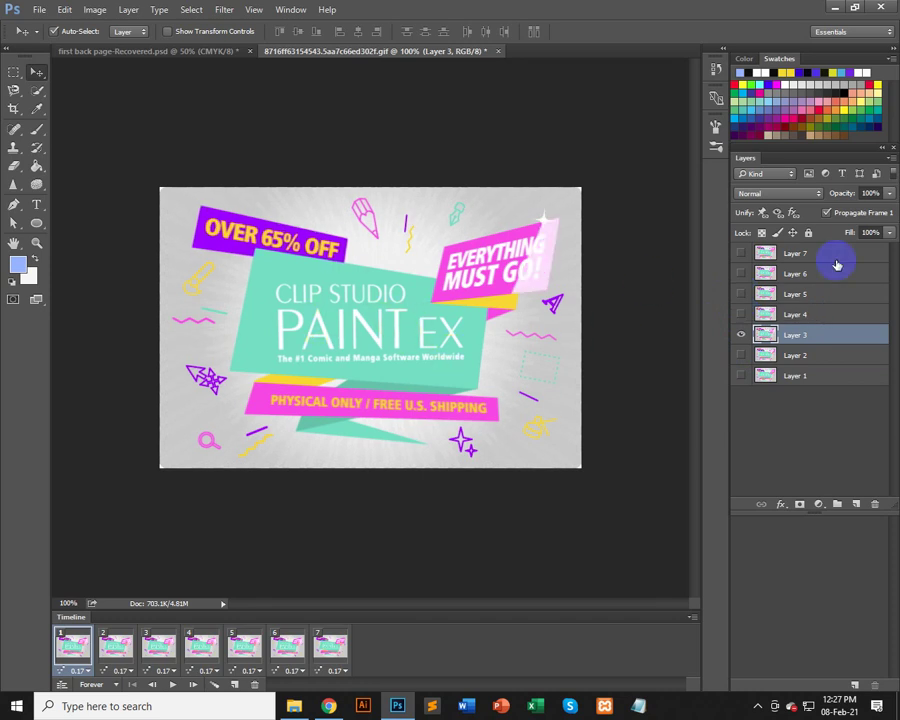
# - Toggle Layer 5's visibility repeatedly over Layer 3 to examine the motion between the two images
pyautogui.click(739, 294)
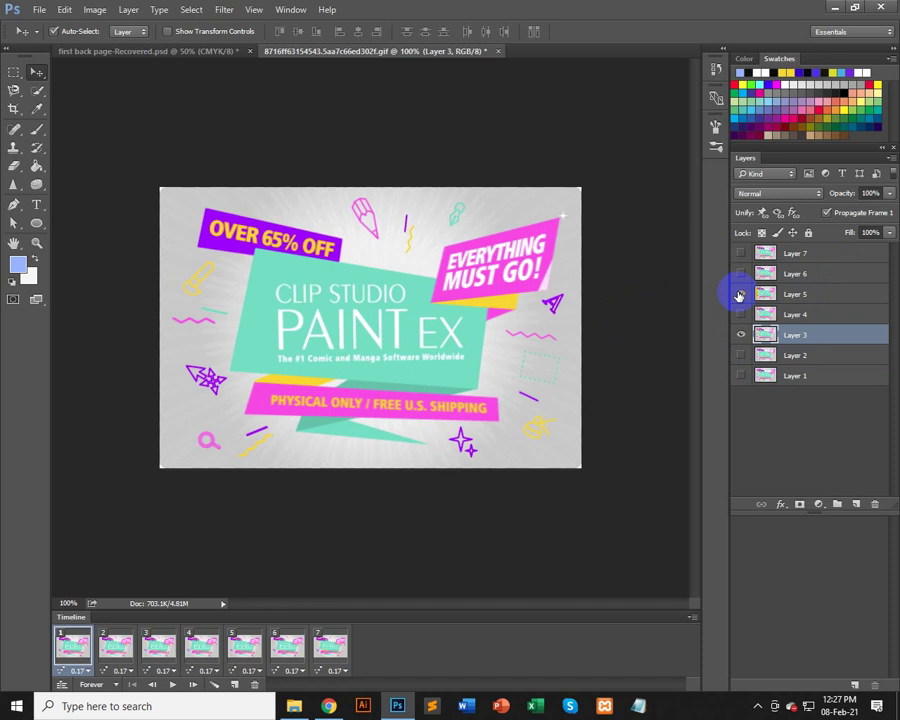
pyautogui.click(739, 295)
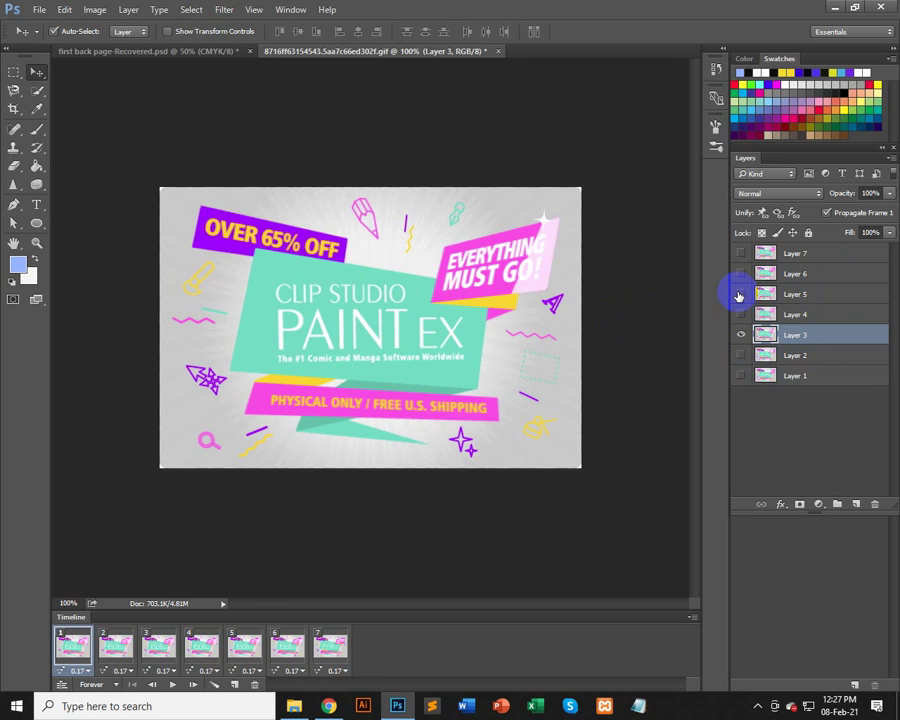
pyautogui.click(739, 295)
pyautogui.click(739, 295)
pyautogui.click(739, 295)
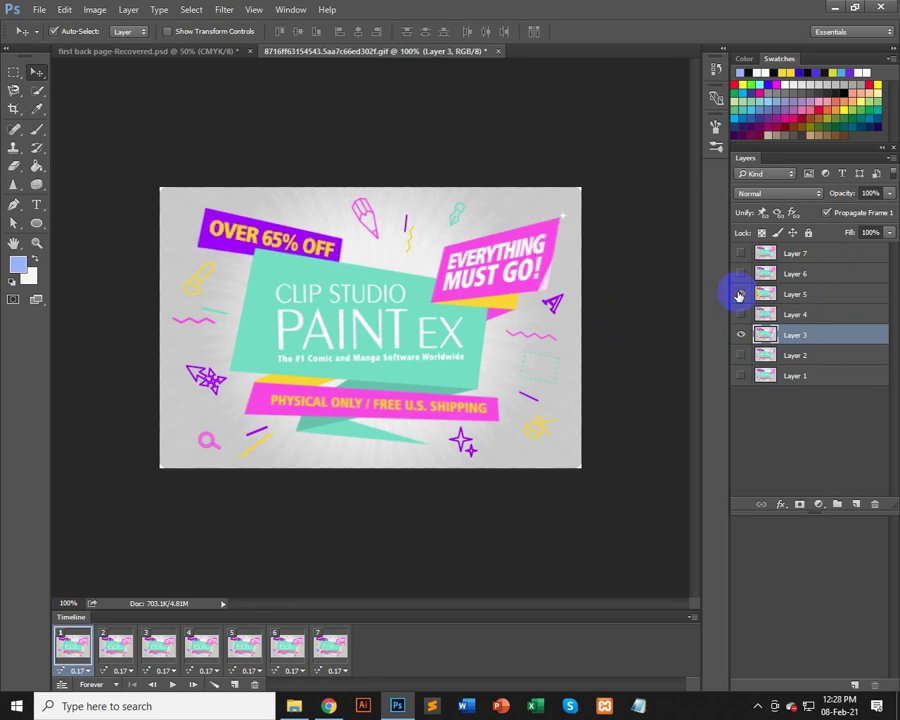
pyautogui.click(739, 295)
pyautogui.click(739, 295)
pyautogui.click(739, 295)
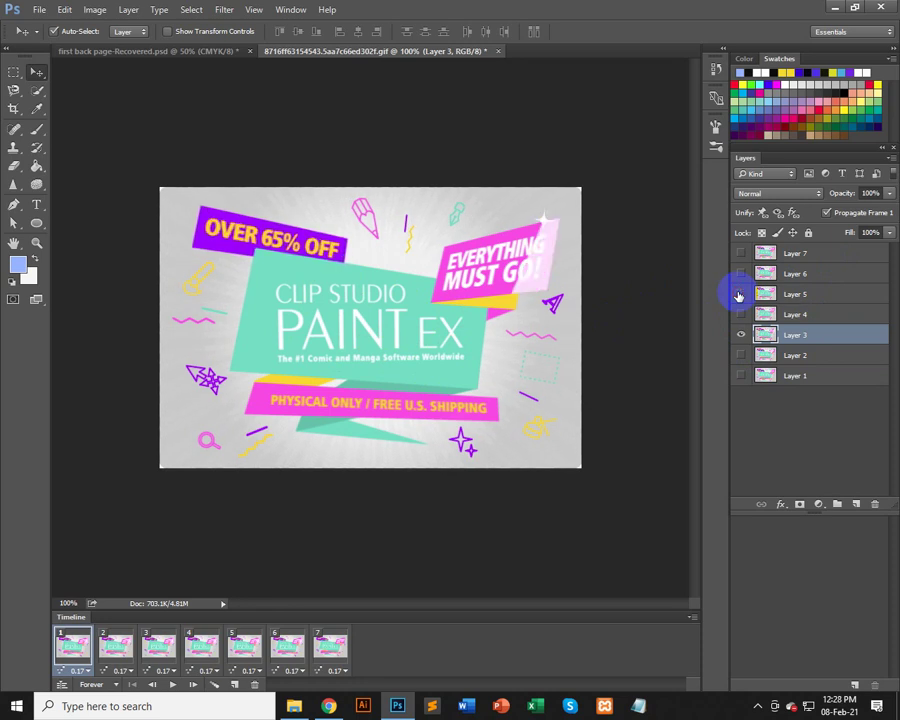
pyautogui.click(739, 295)
pyautogui.click(737, 308)
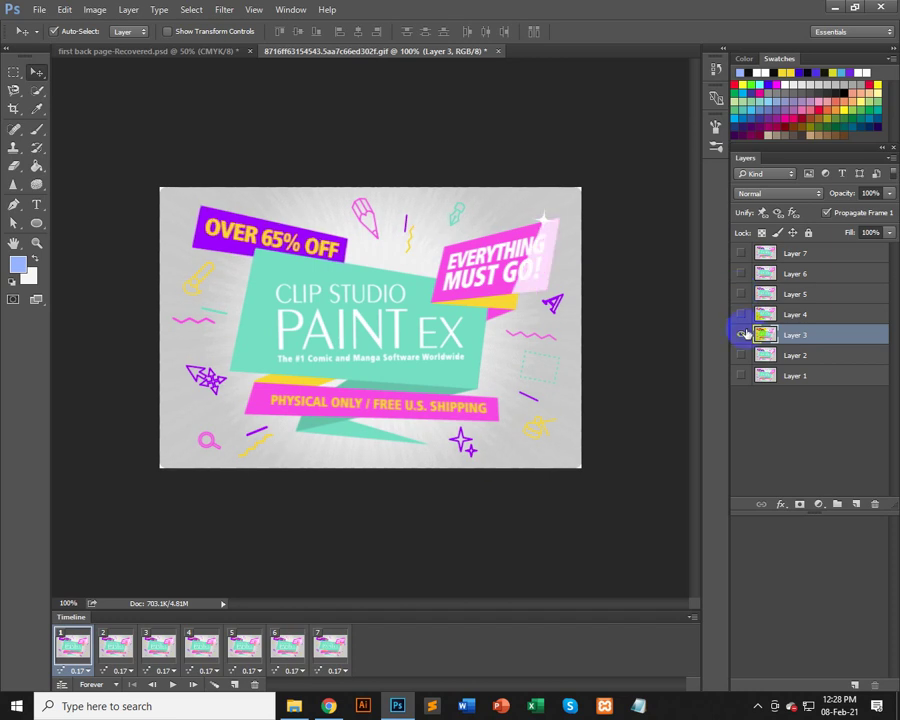
# - Show Layer 2 in place of Layer 3, compare it with Layer 6, and hide all the layers
pyautogui.click(739, 336)
pyautogui.click(741, 355)
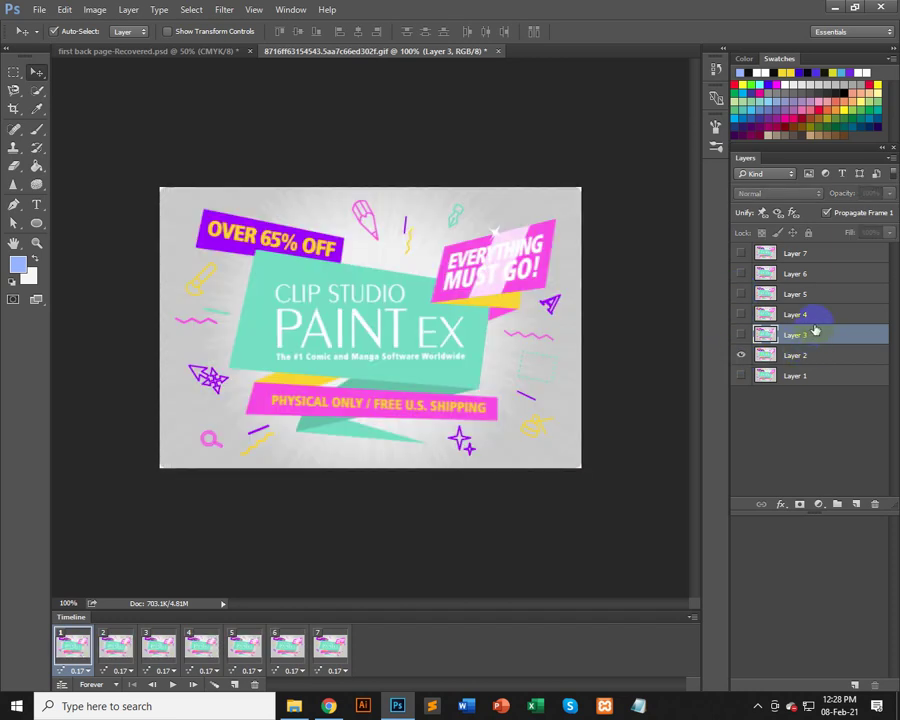
pyautogui.click(756, 274)
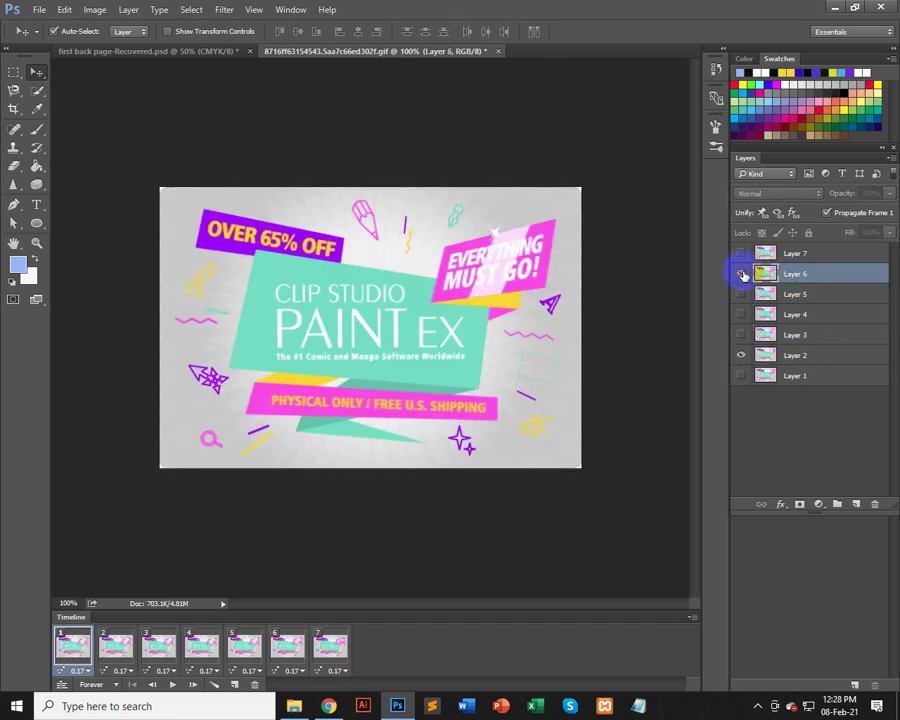
pyautogui.click(741, 274)
pyautogui.click(741, 274)
pyautogui.click(740, 274)
pyautogui.click(740, 355)
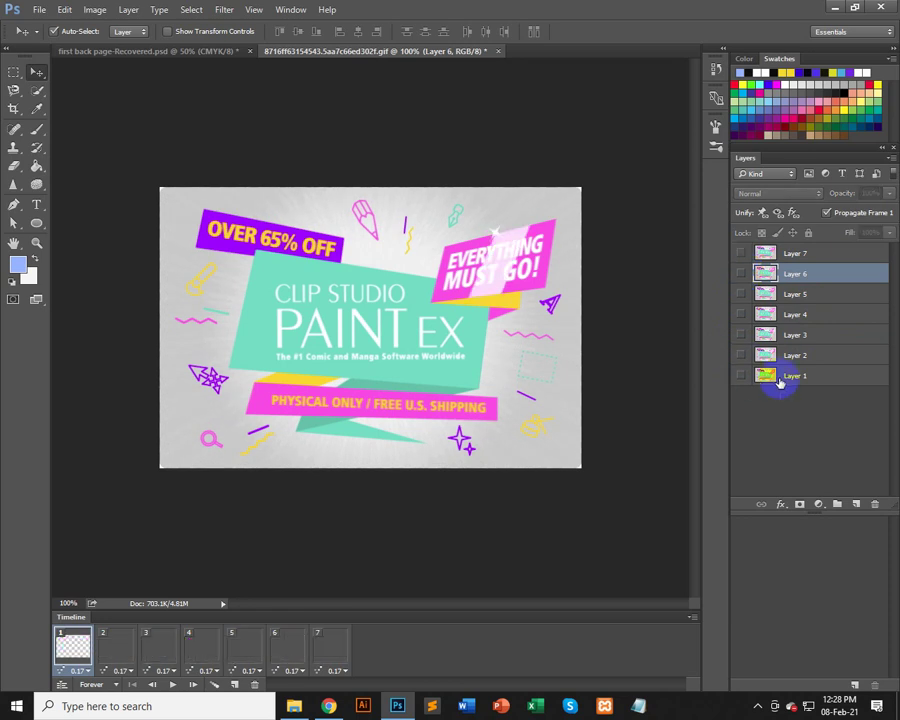
# - Show Layer 1 on its own and toggle Layer 2 over it to compare the first two images
pyautogui.click(779, 383)
pyautogui.click(778, 258)
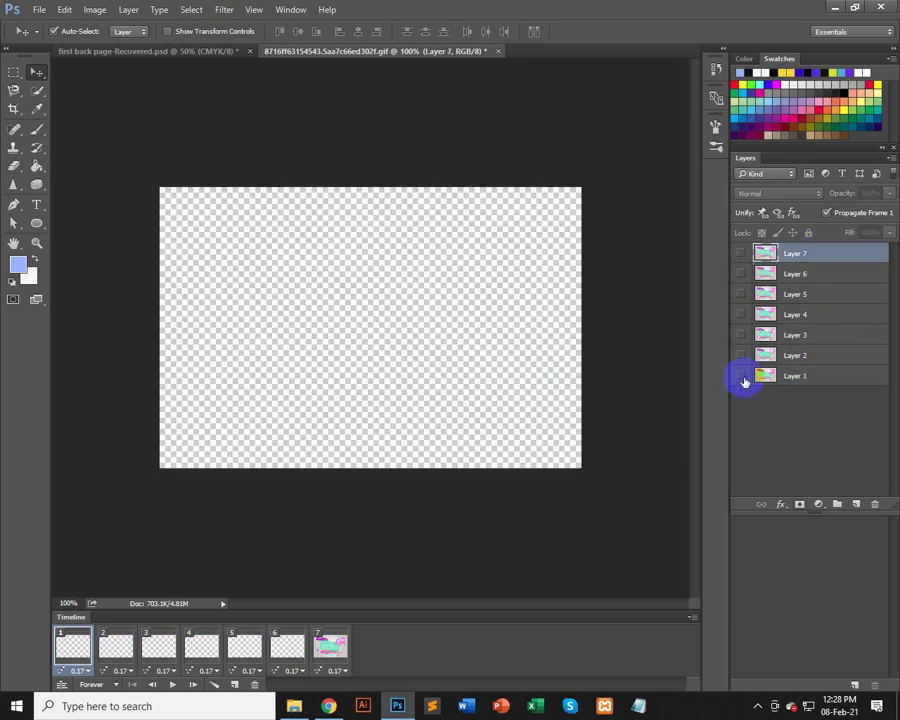
pyautogui.click(742, 377)
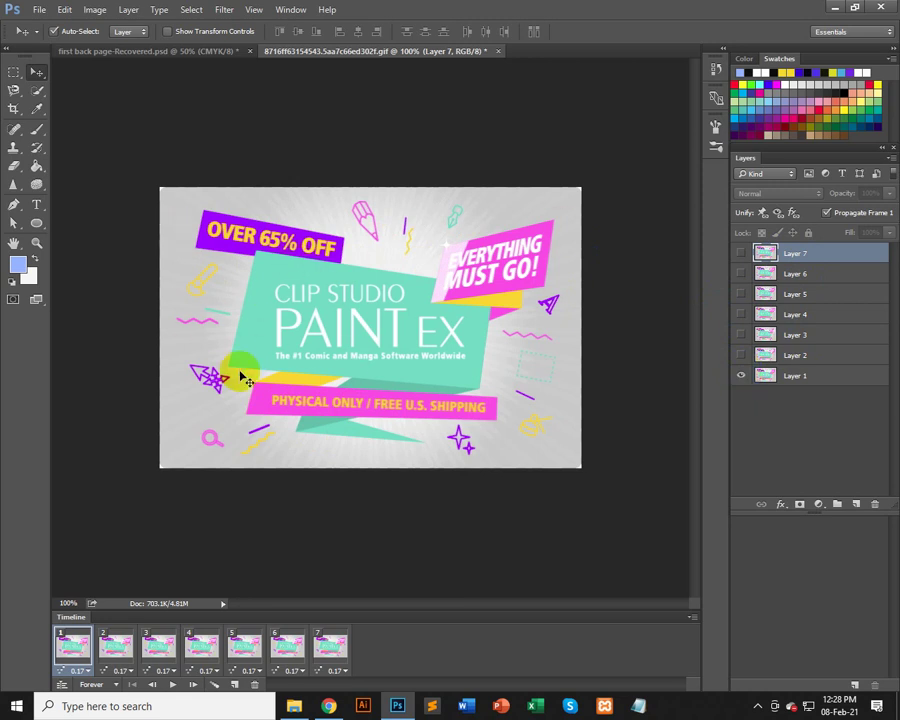
pyautogui.click(742, 355)
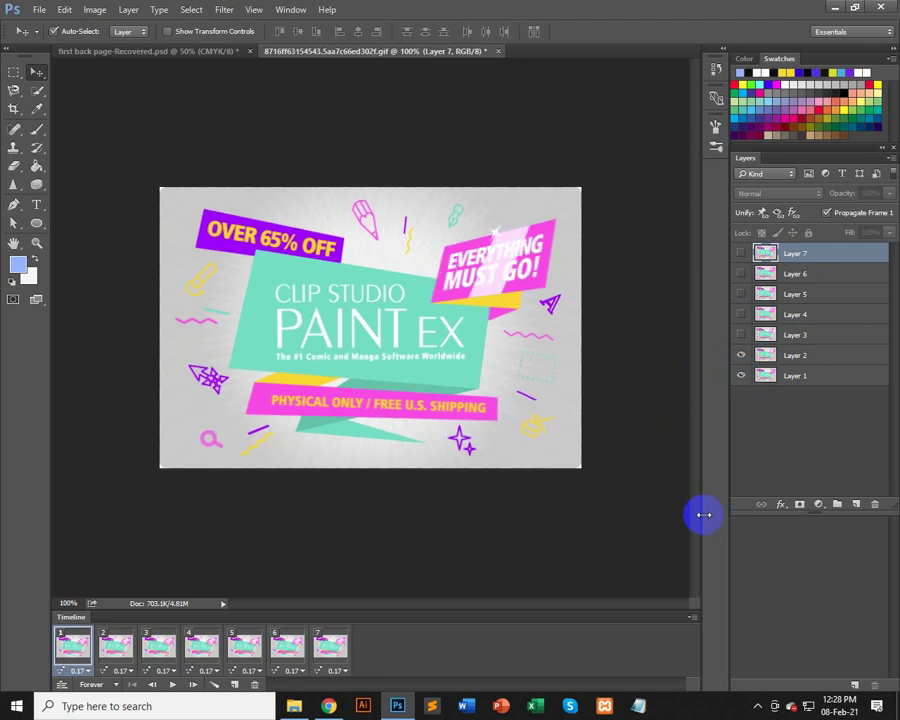
pyautogui.click(741, 356)
pyautogui.click(741, 356)
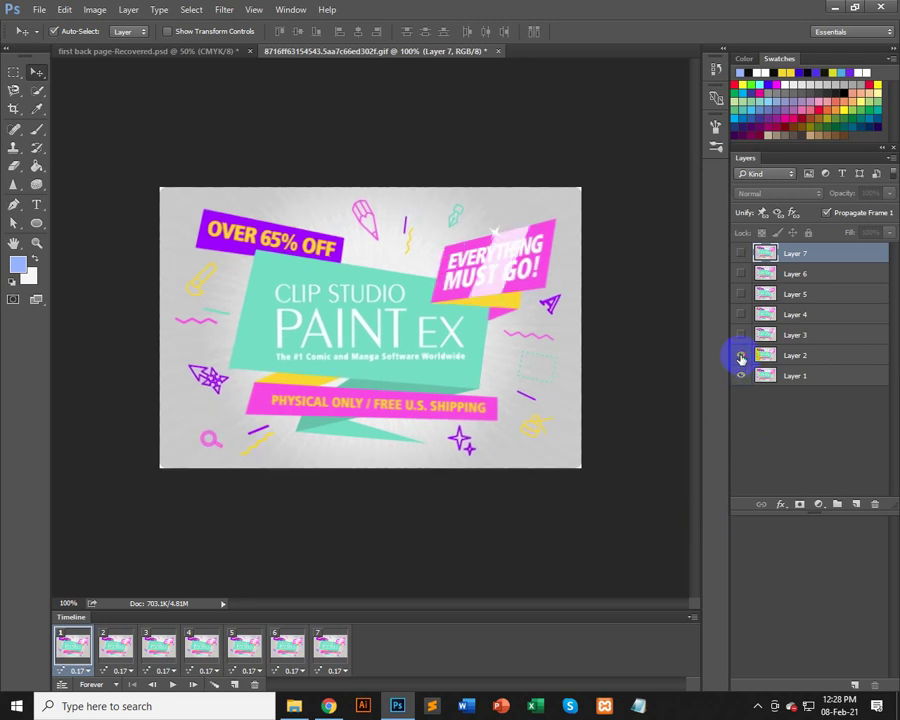
# - Show Layers 3 to 6 in sequence, then hide Layer 6 and show Layer 7 to examine the remaining images
pyautogui.click(740, 337)
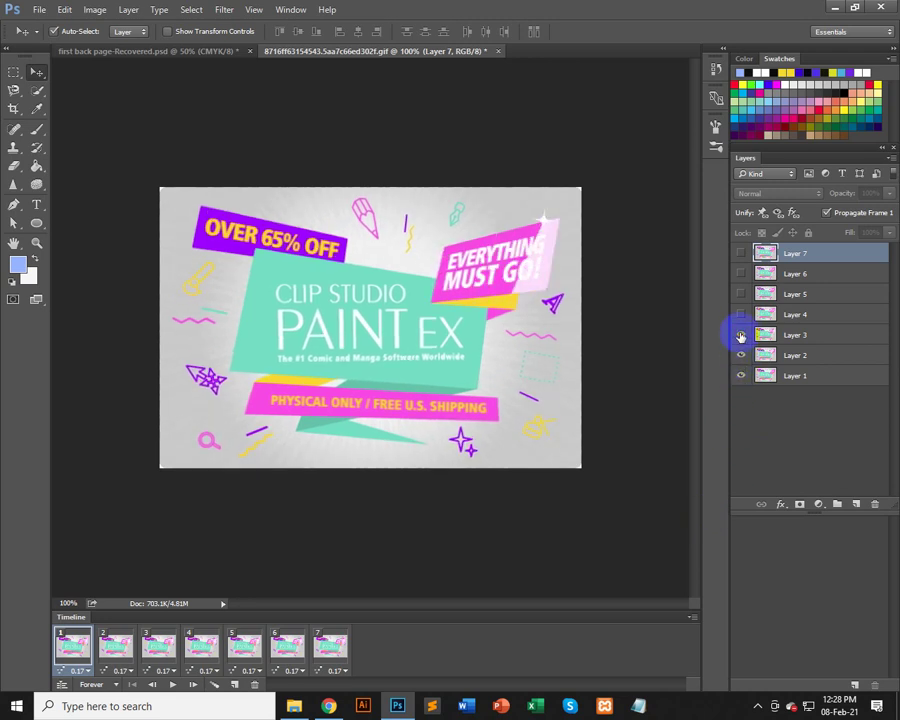
pyautogui.click(741, 316)
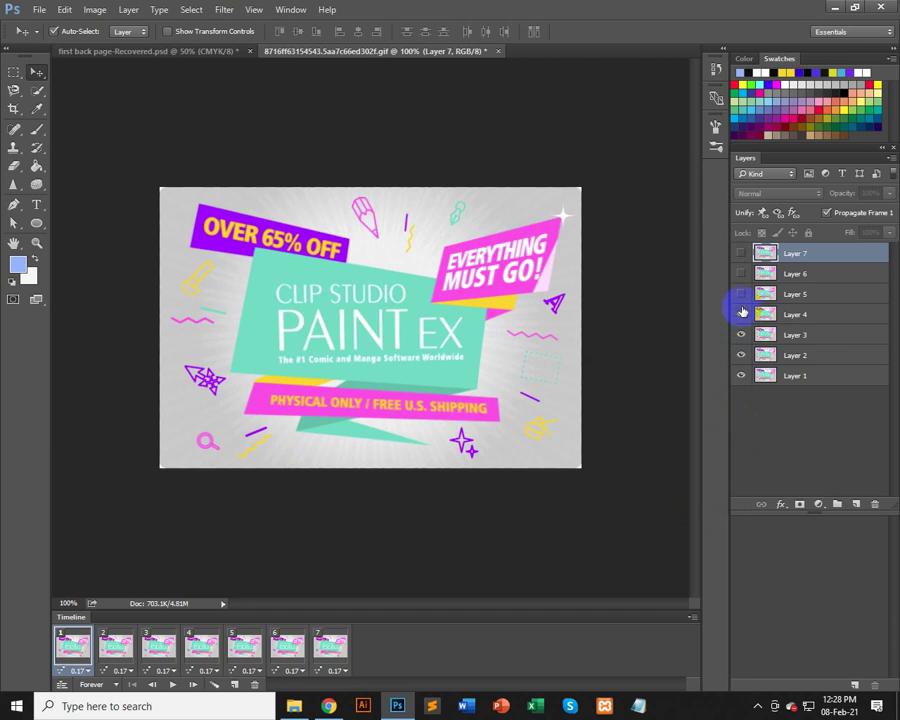
pyautogui.click(742, 298)
pyautogui.click(742, 274)
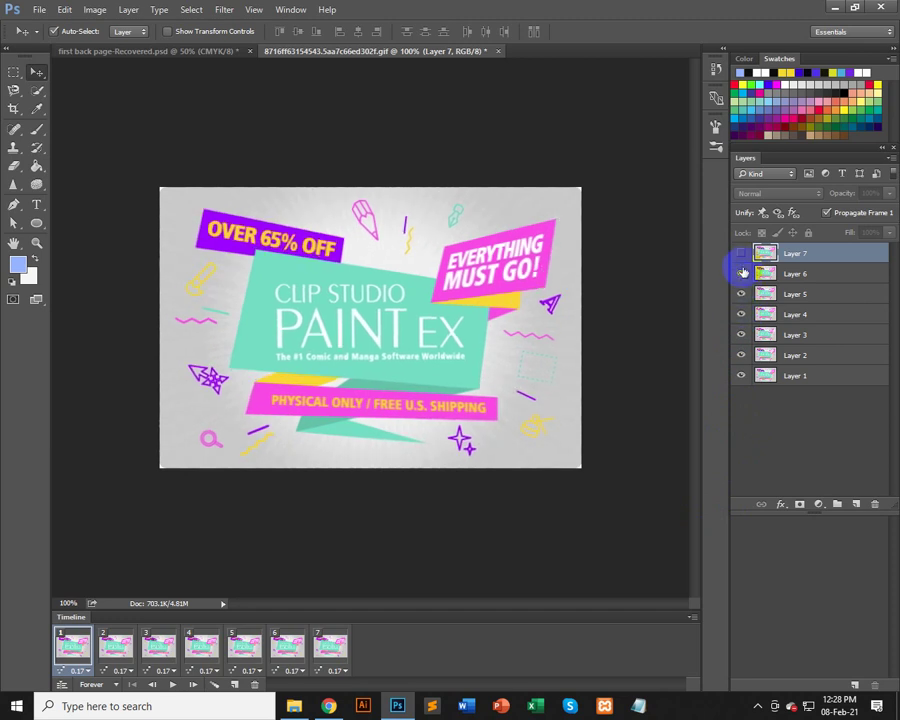
pyautogui.click(742, 272)
pyautogui.click(740, 253)
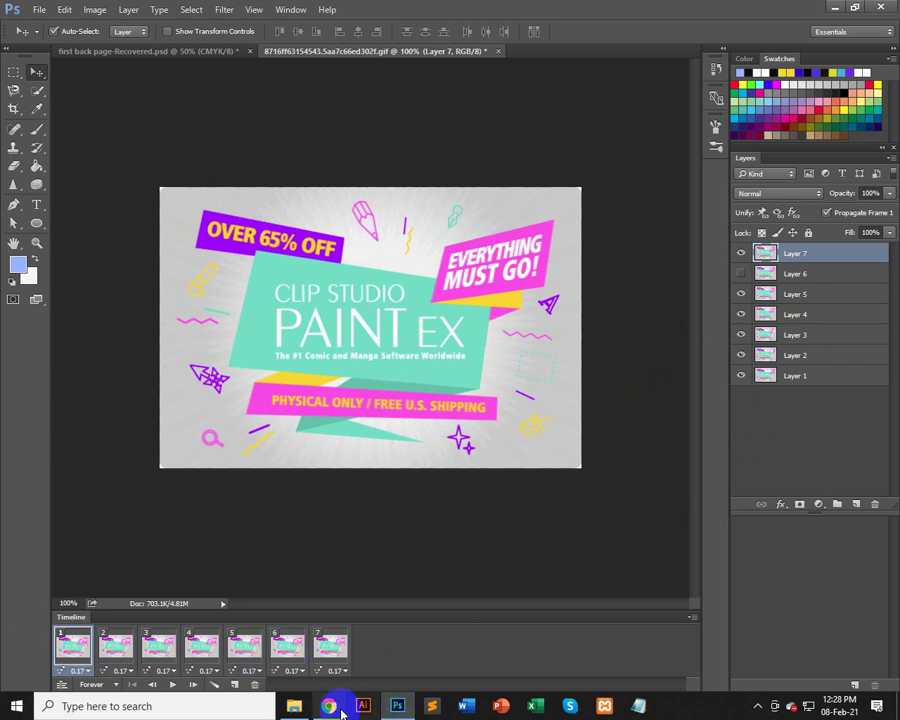
# - Switch to Chrome and preview the Web Traffic, Marketing and Best Heels banners in the image results
pyautogui.click(331, 706)
pyautogui.doubleClick(745, 22)
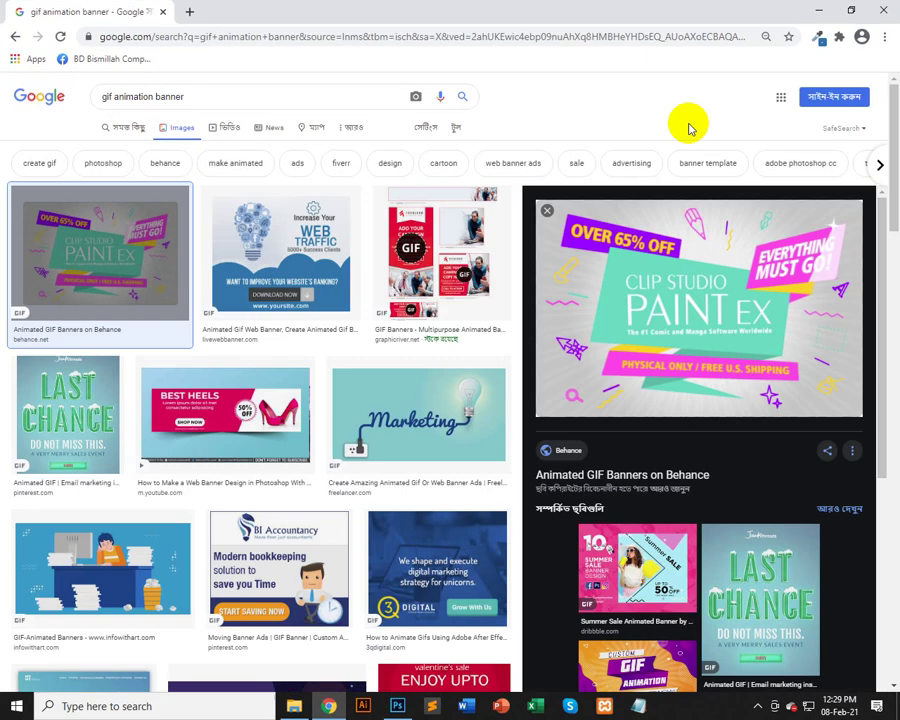
pyautogui.click(345, 270)
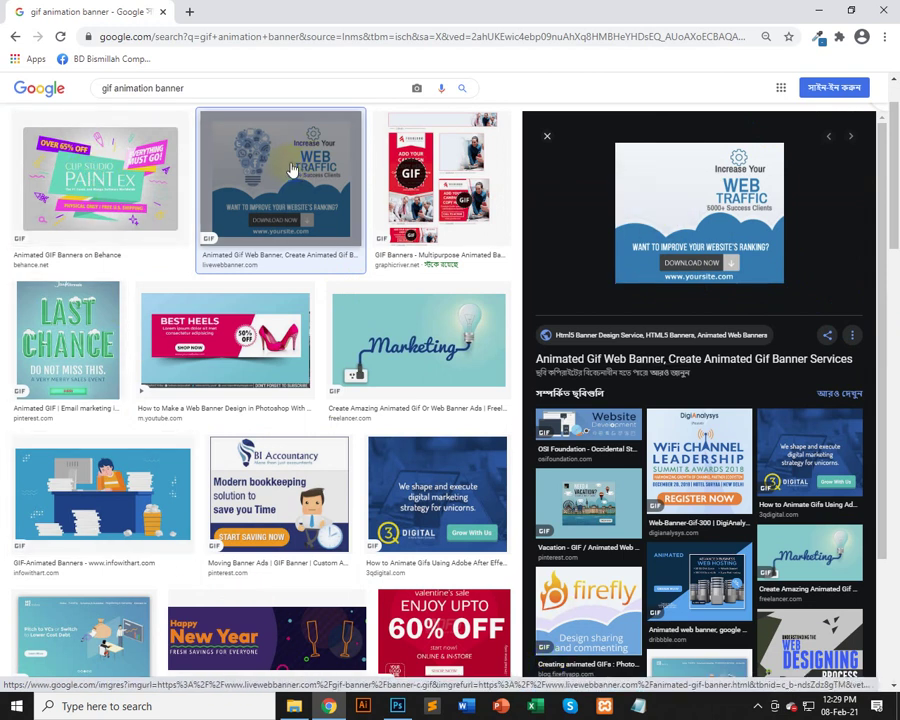
pyautogui.click(432, 362)
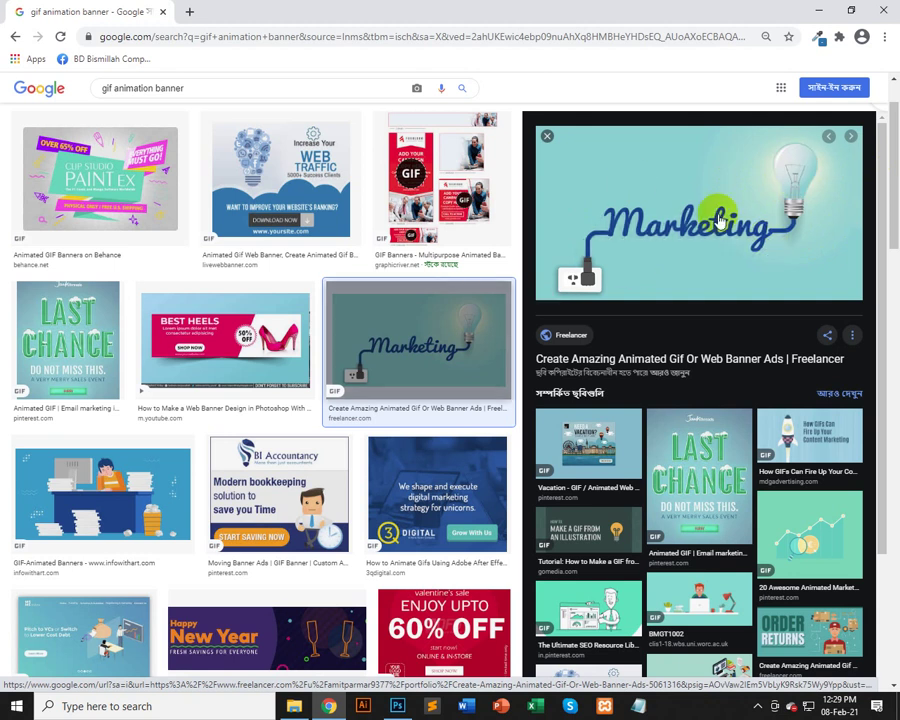
pyautogui.click(225, 338)
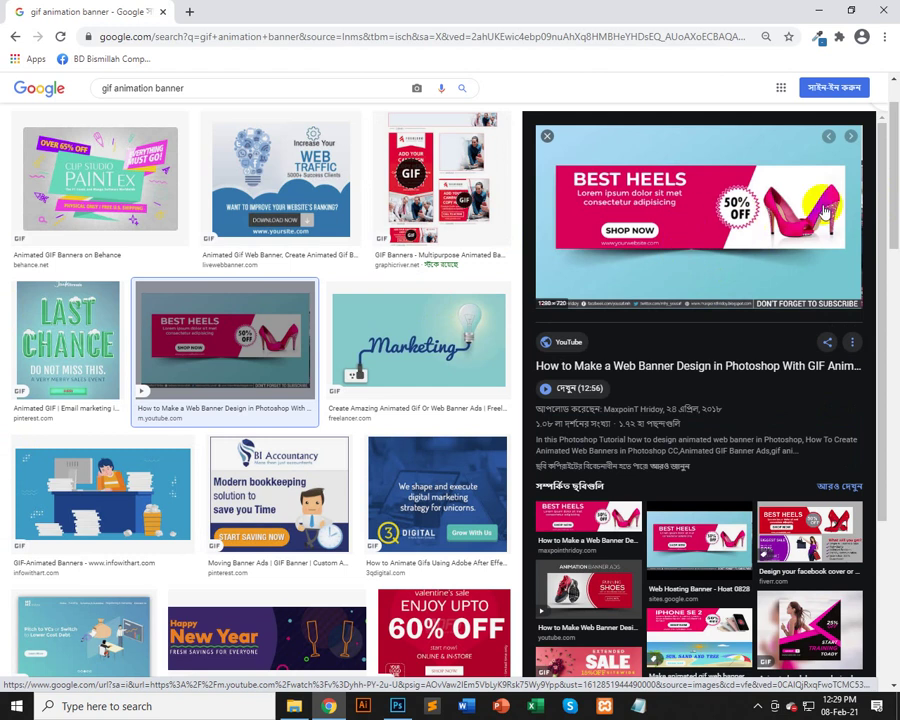
# - Preview the Last Chance, MSMEMitra landing page and Happy New Year animated banners in the image results
pyautogui.click(90, 345)
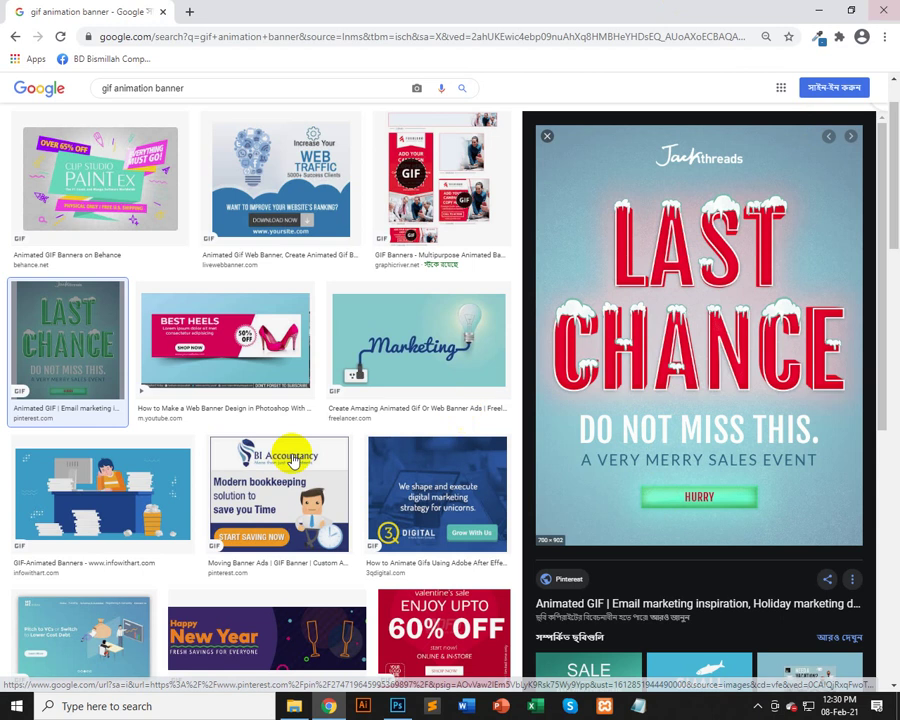
pyautogui.scroll(-2, 193, 531)
pyautogui.click(84, 442)
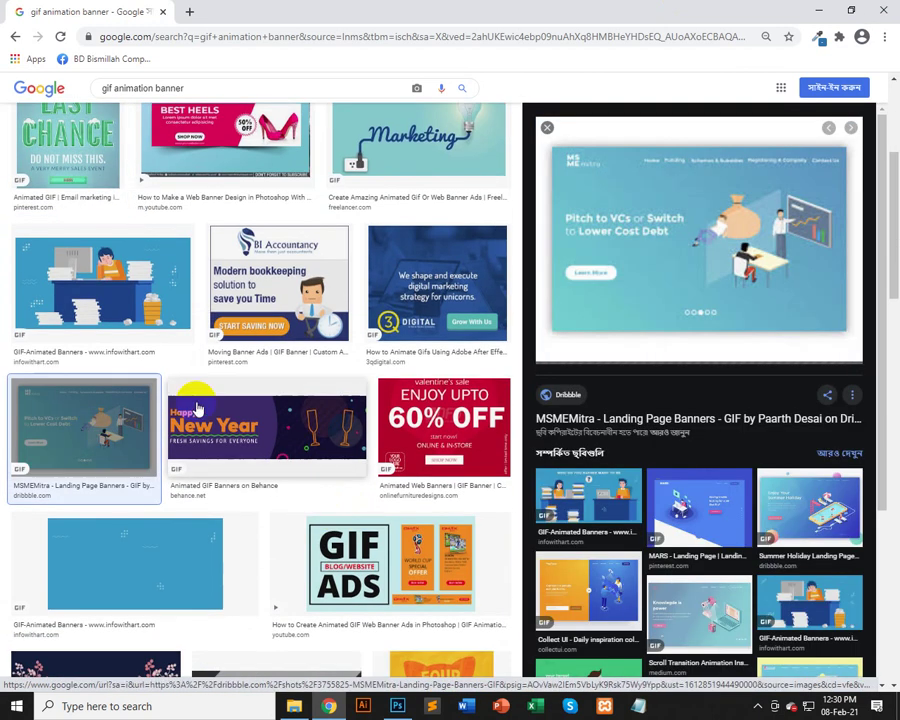
pyautogui.click(248, 432)
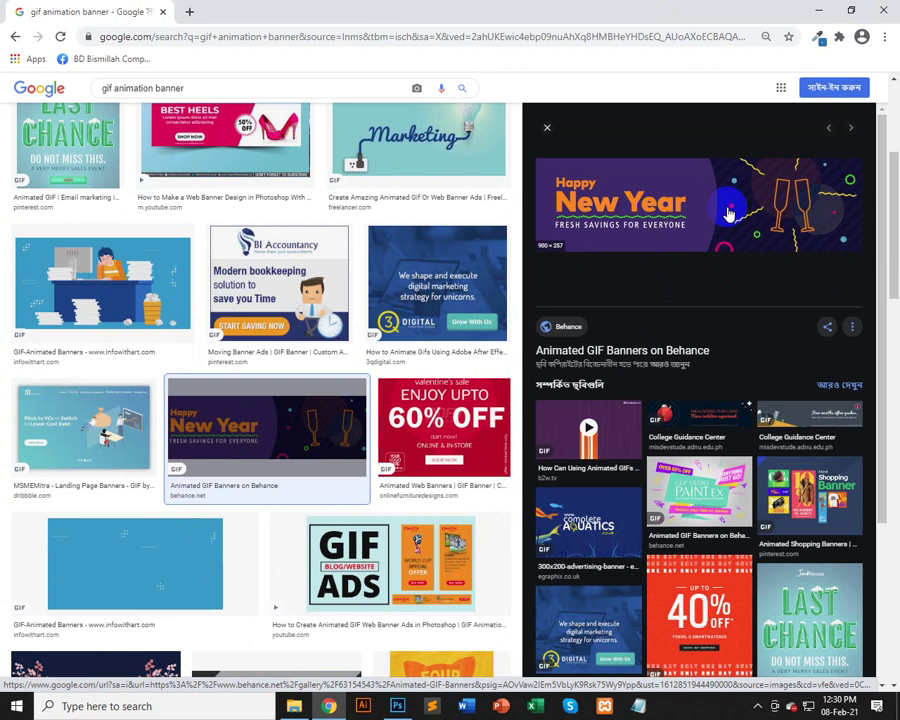
# - Save the Happy New Year GIF from the image results into the Music folder and open it in Photoshop
pyautogui.moveTo(729, 229); pyautogui.dragTo(504, 378)
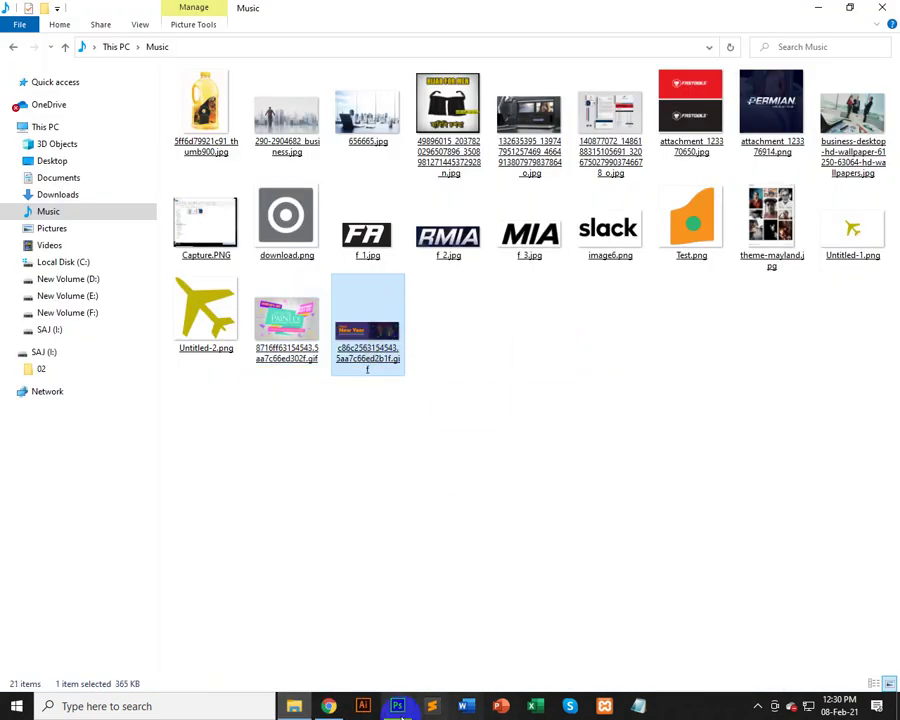
pyautogui.click(398, 706)
pyautogui.click(32, 12)
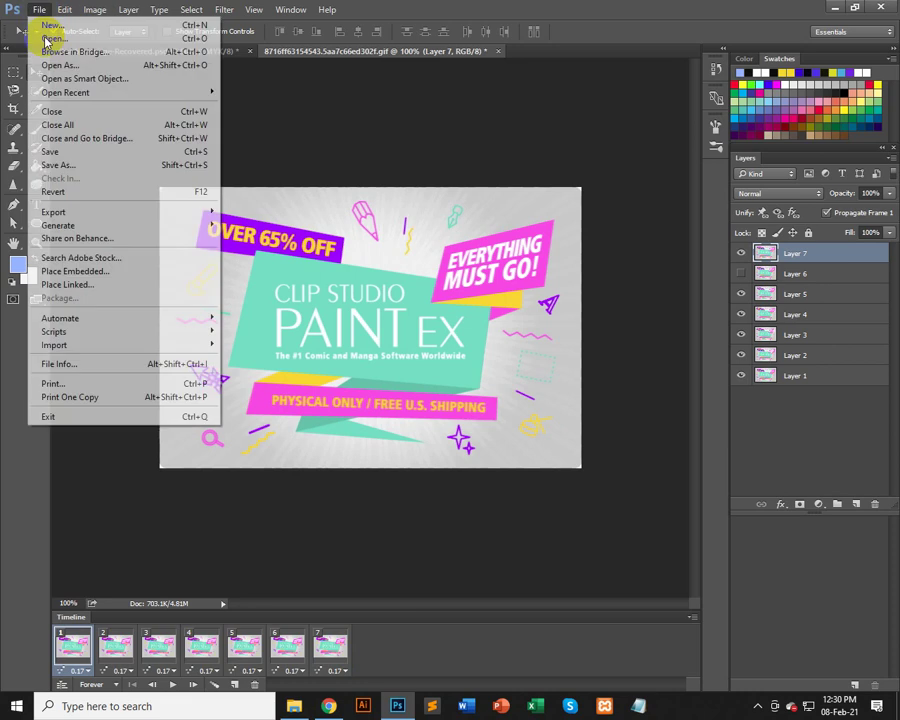
pyautogui.click(42, 36)
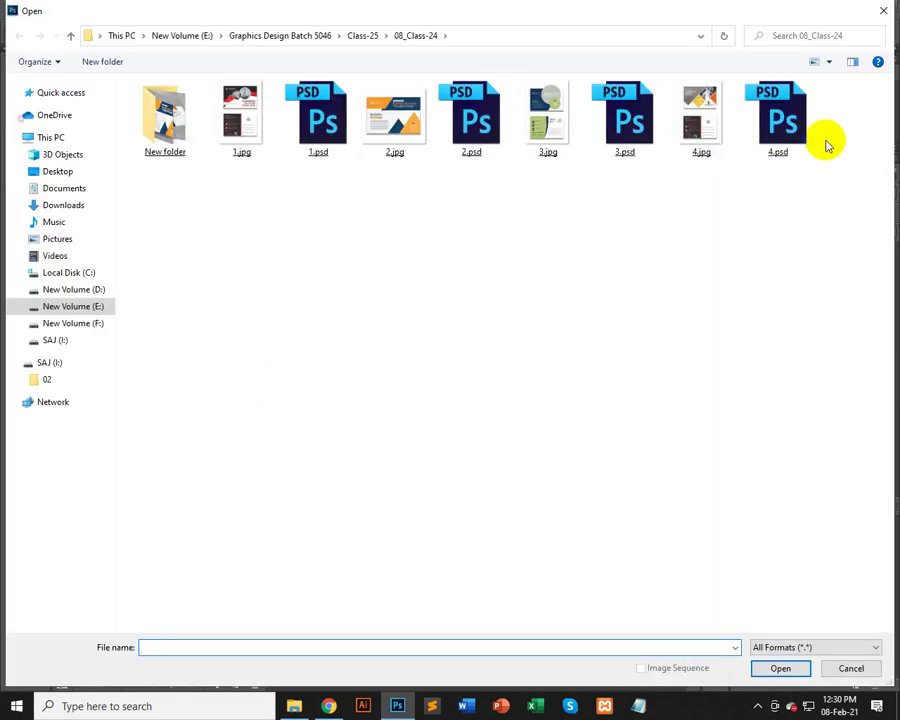
pyautogui.click(60, 222)
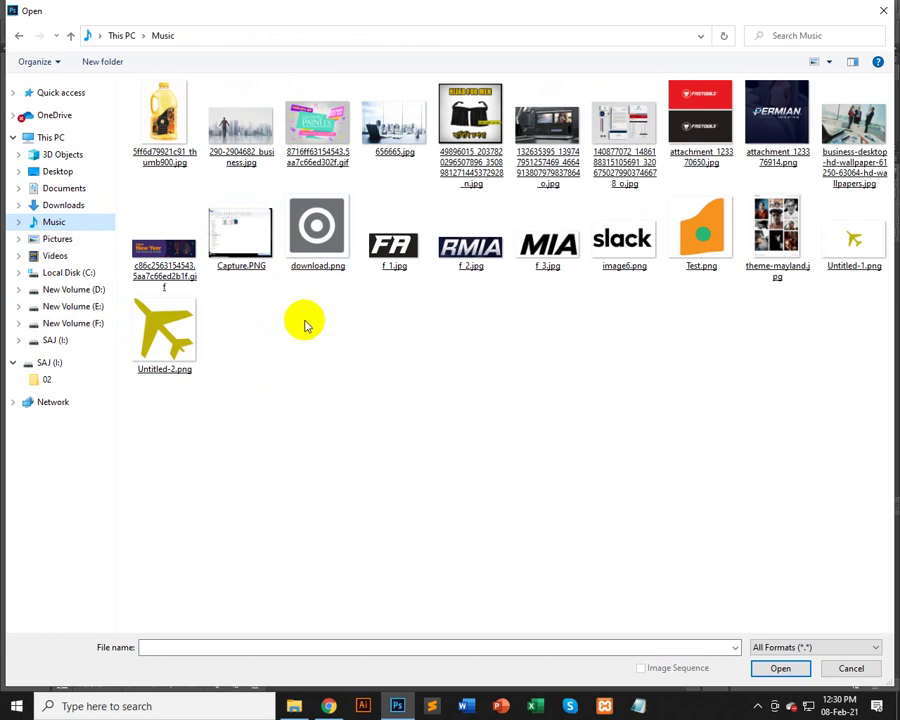
pyautogui.click(156, 260)
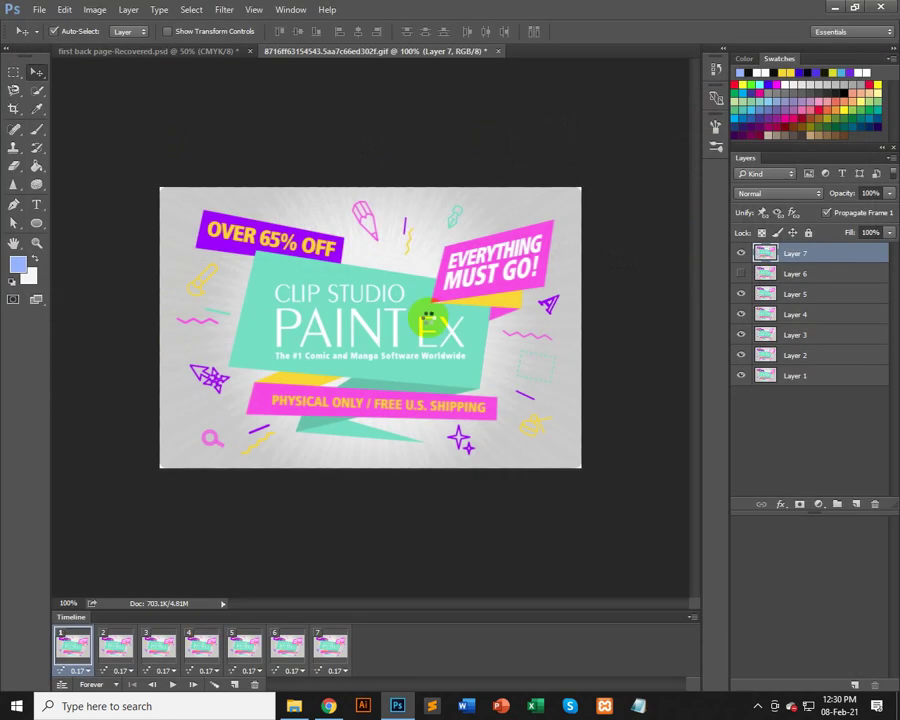
# - Show Layers 2 to 7 one after another over Layer 1 to examine the first images of the animation
pyautogui.scroll(2, 793, 380)
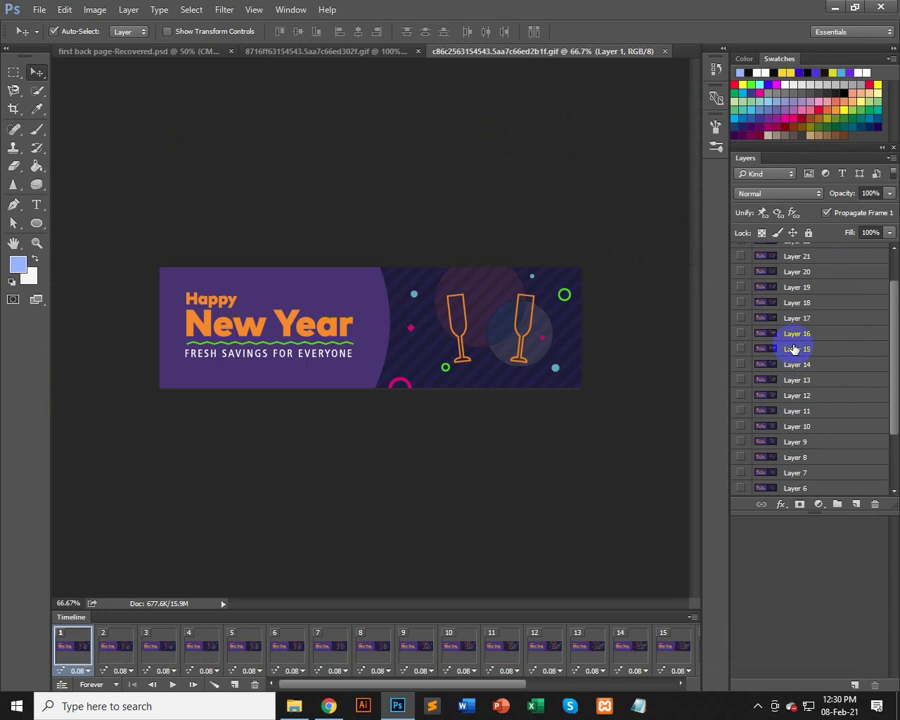
pyautogui.scroll(1, 793, 352)
pyautogui.scroll(-3, 775, 322)
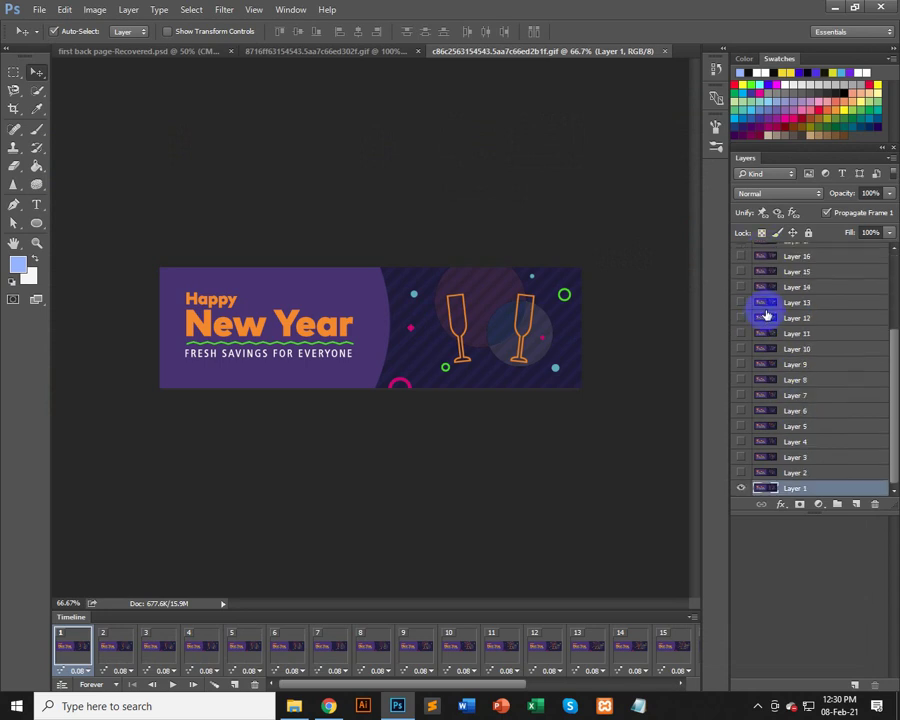
pyautogui.click(739, 473)
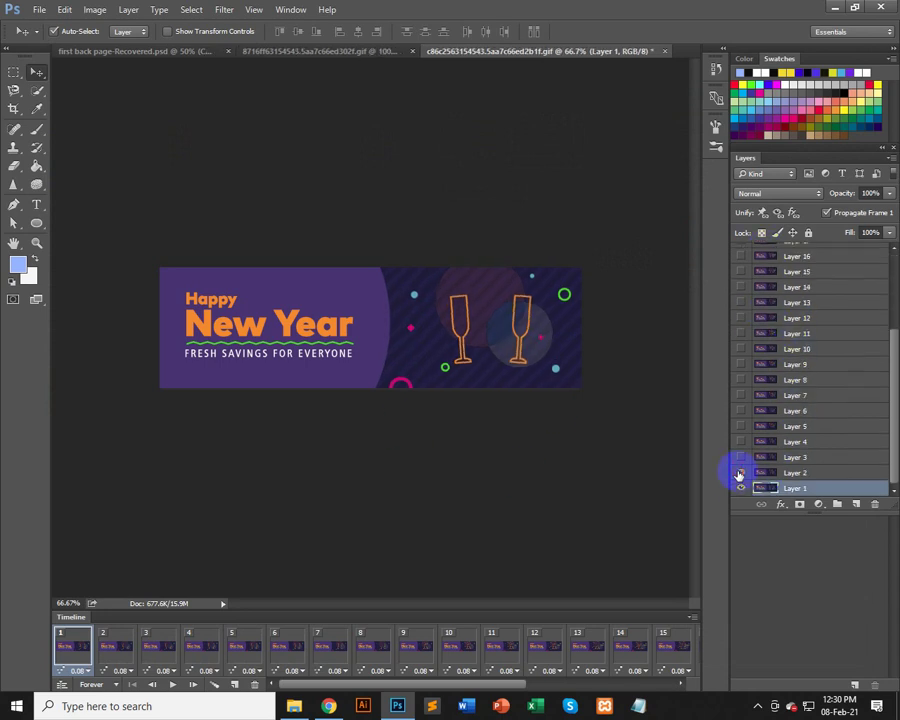
pyautogui.click(740, 456)
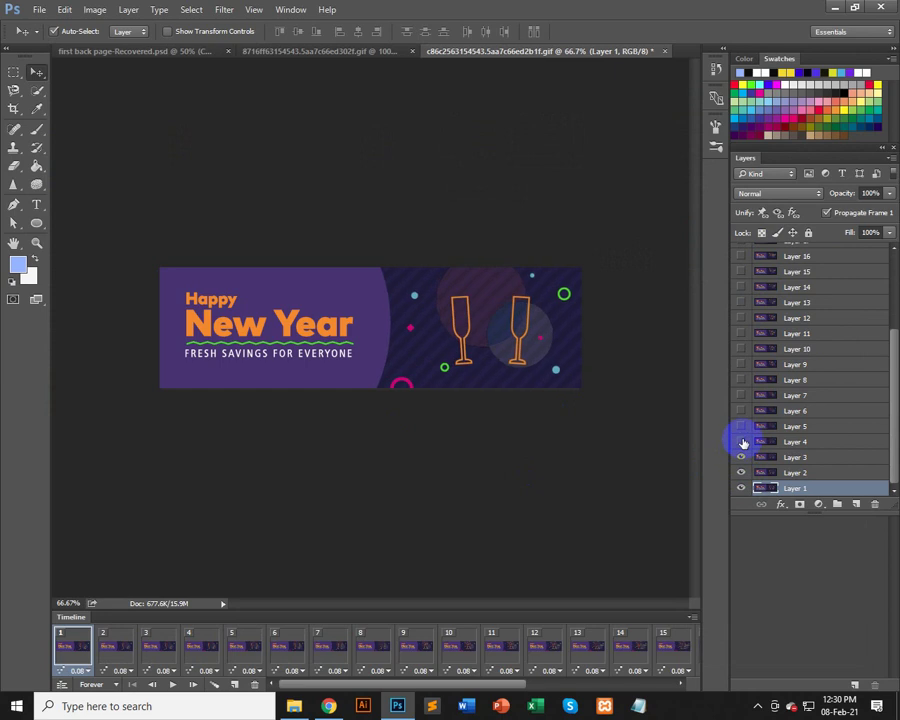
pyautogui.click(741, 441)
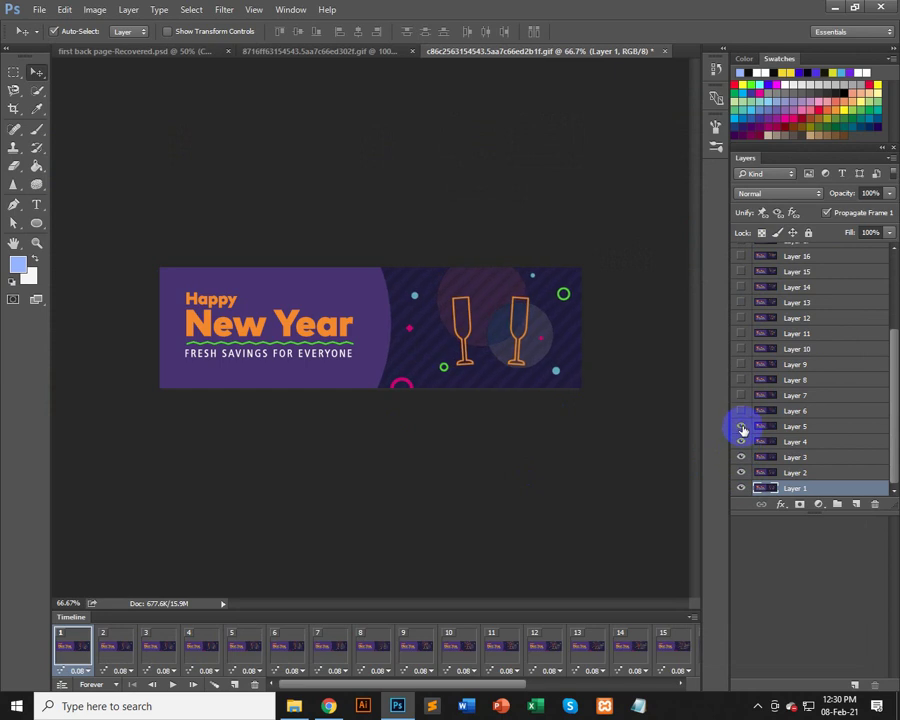
pyautogui.click(741, 410)
pyautogui.click(740, 395)
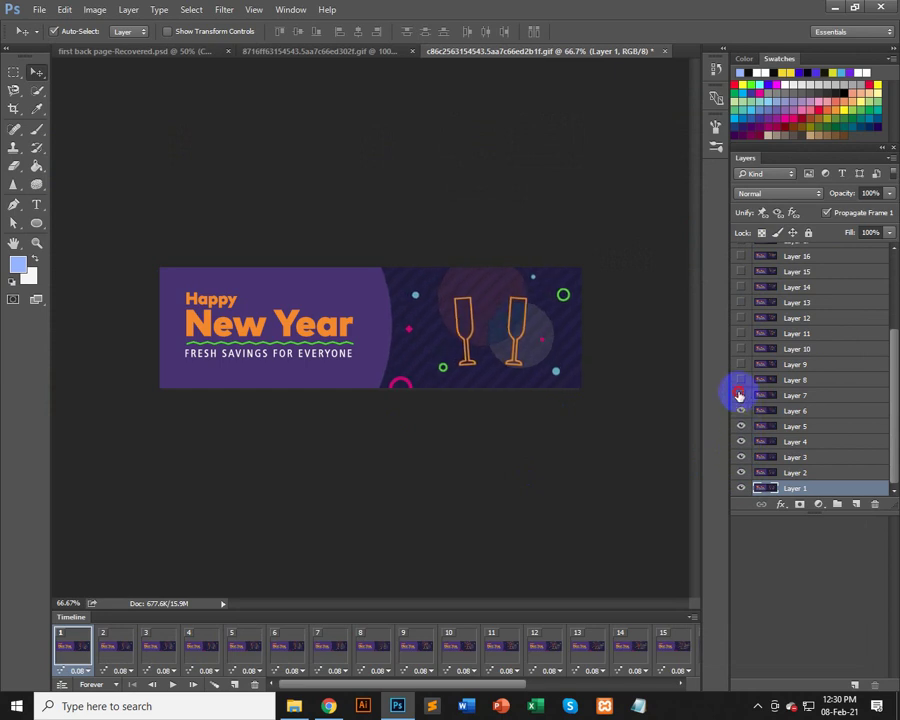
# - Show Layers 8 to 13 in sequence to examine the clinking glasses and the confetti burst
pyautogui.click(740, 380)
pyautogui.click(740, 364)
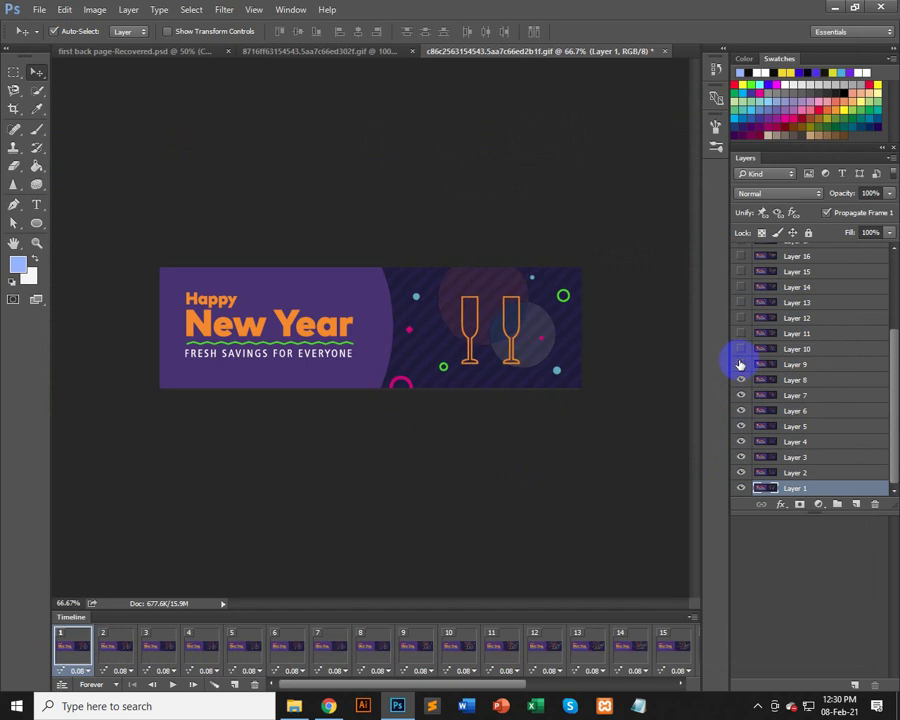
pyautogui.click(741, 349)
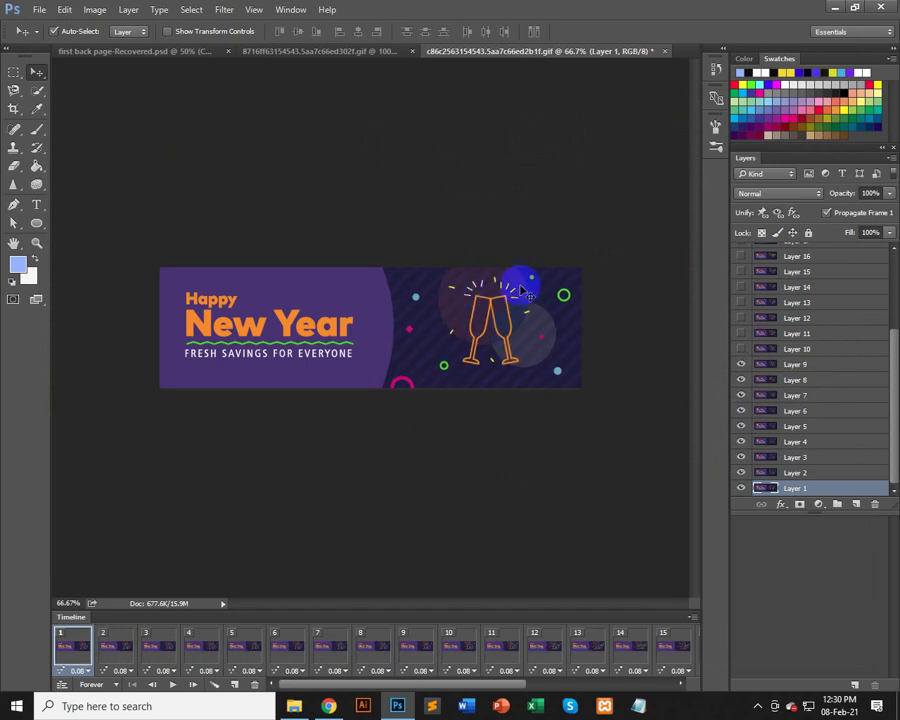
pyautogui.click(741, 334)
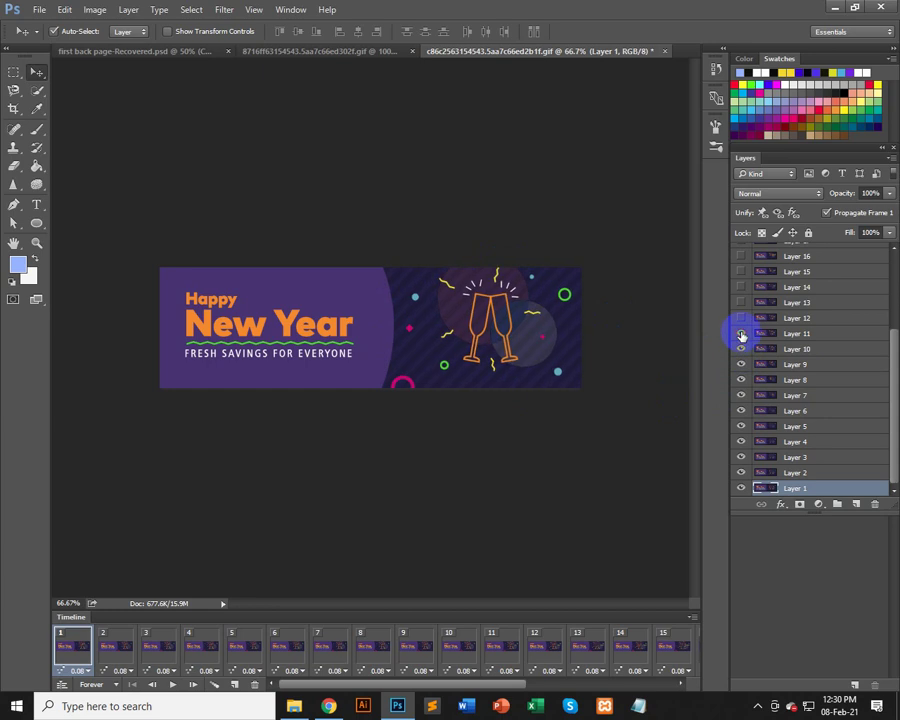
pyautogui.click(741, 319)
pyautogui.click(742, 306)
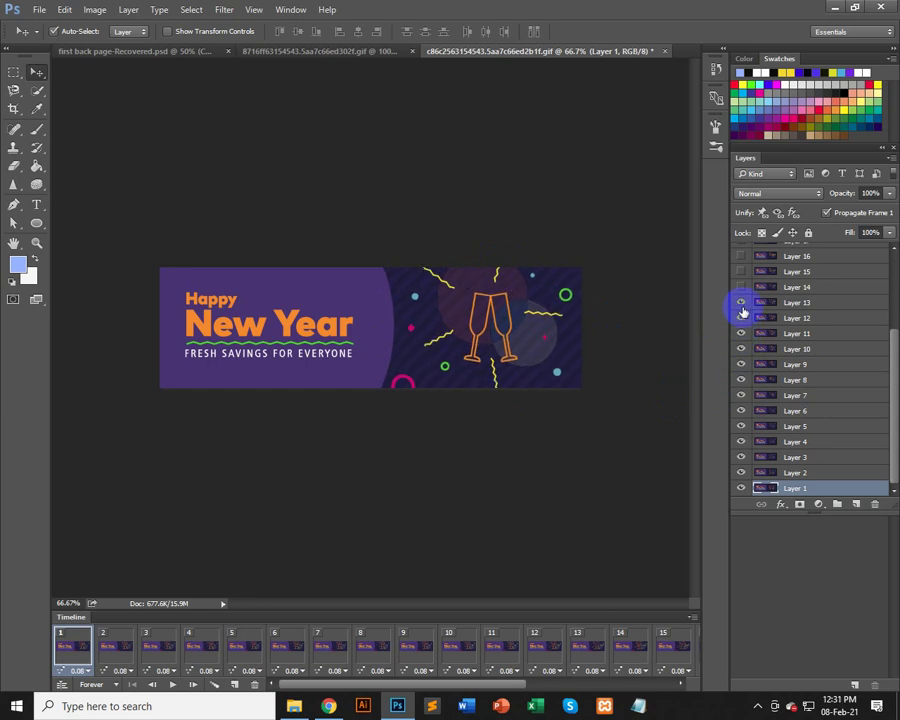
# - Show Layers 14 to 19 in sequence to examine how the glasses move apart
pyautogui.click(741, 290)
pyautogui.click(741, 275)
pyautogui.scroll(1, 742, 312)
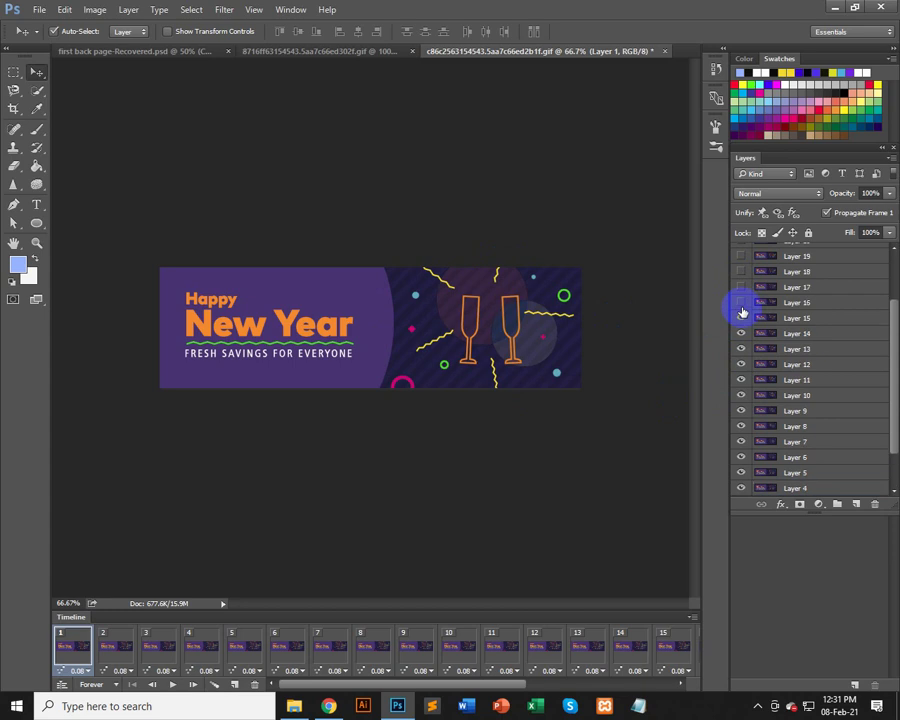
pyautogui.click(740, 304)
pyautogui.click(741, 270)
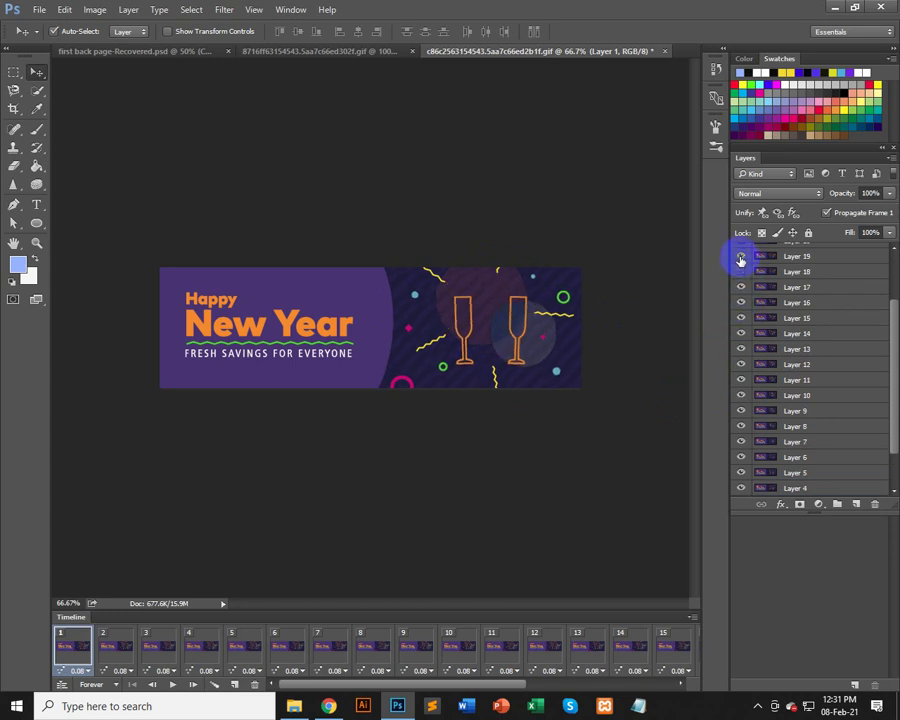
pyautogui.click(739, 257)
# - Show all remaining layers up to Layer 24 and look through the complete layer stack
pyautogui.click(741, 303)
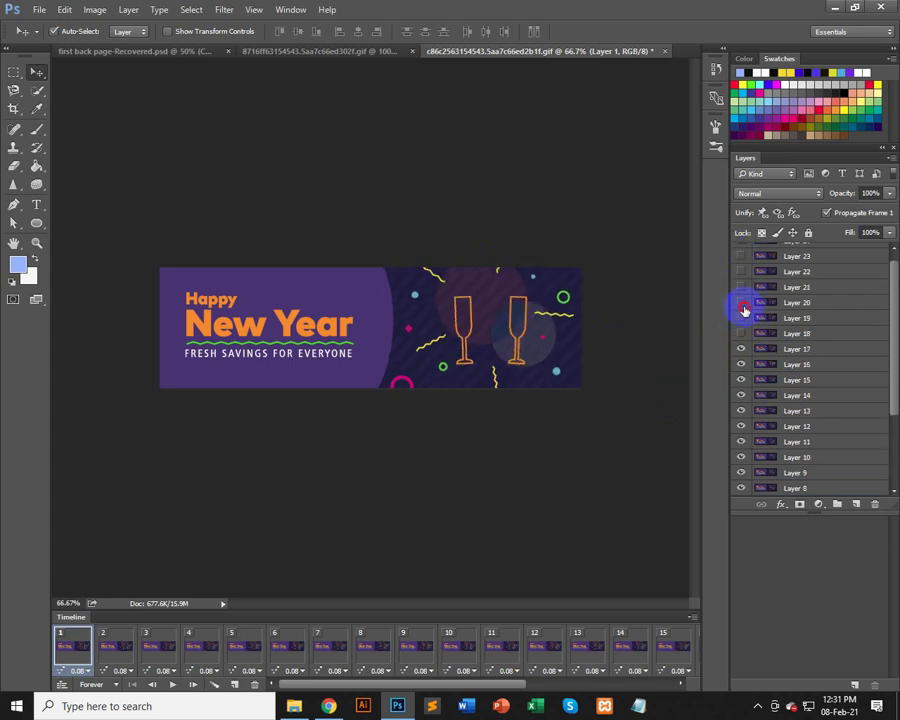
pyautogui.click(741, 320)
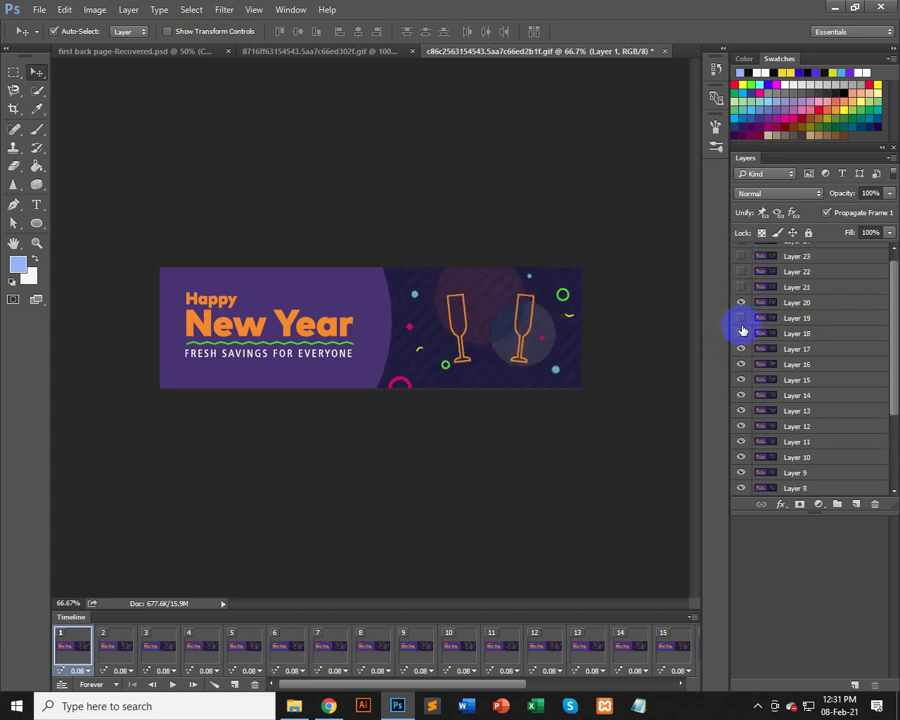
pyautogui.click(740, 259)
pyautogui.click(742, 288)
pyautogui.scroll(1, 759, 402)
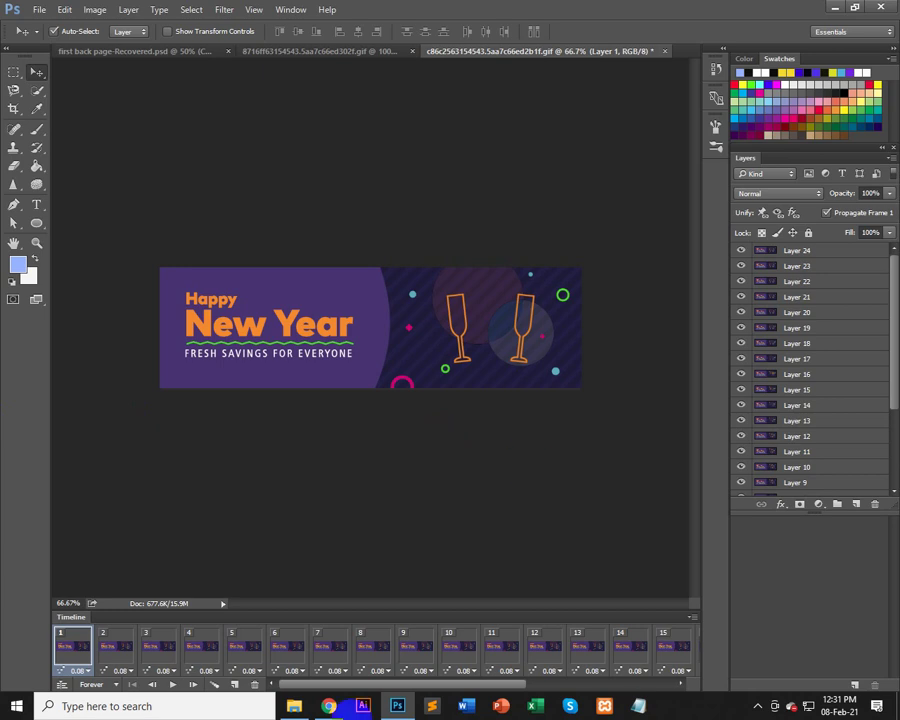
pyautogui.scroll(-5, 884, 462)
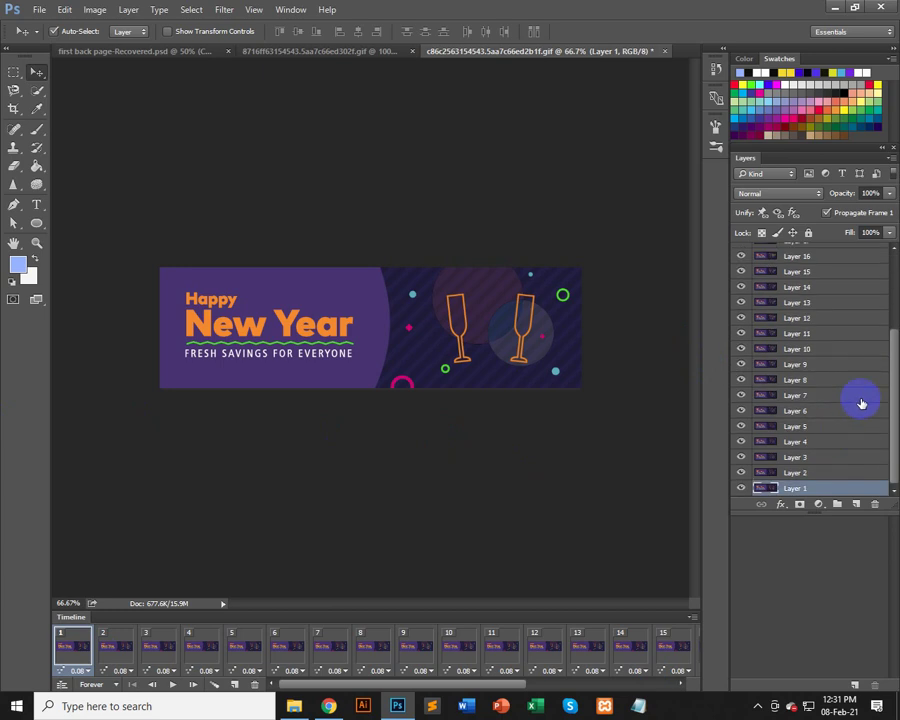
pyautogui.scroll(5, 856, 400)
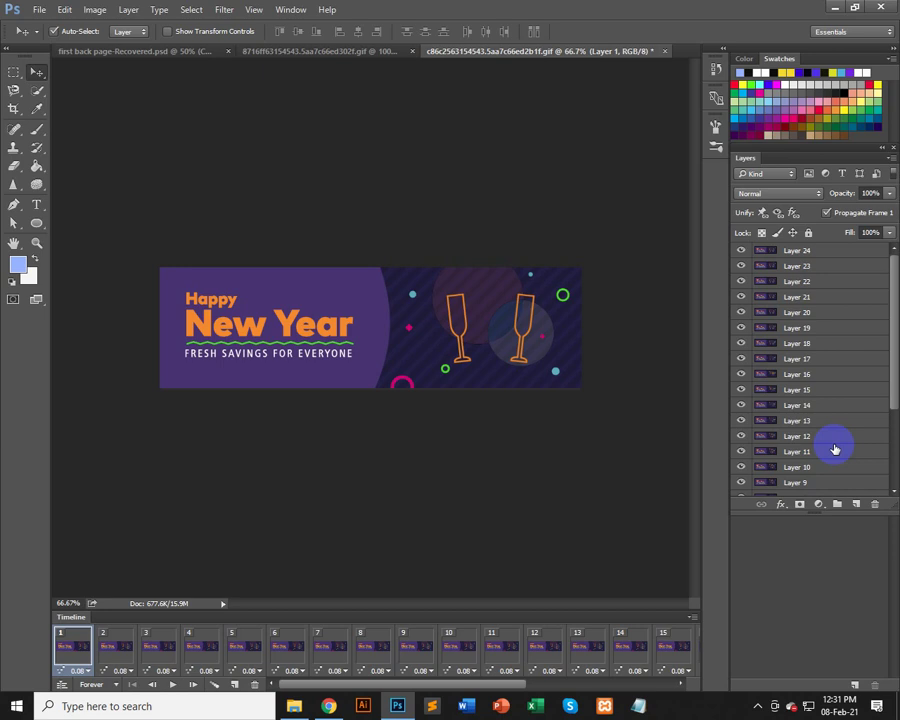
# - Switch to Chrome and preview the Multipurpose Animated Banners and Free Animated Welcome Banner image results
pyautogui.click(329, 706)
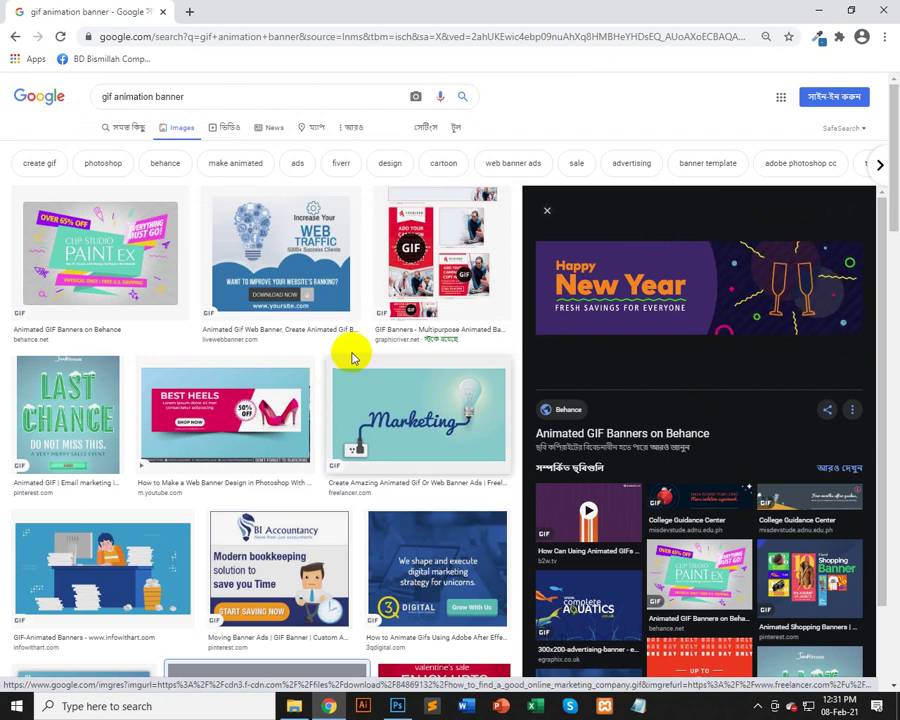
pyautogui.click(452, 229)
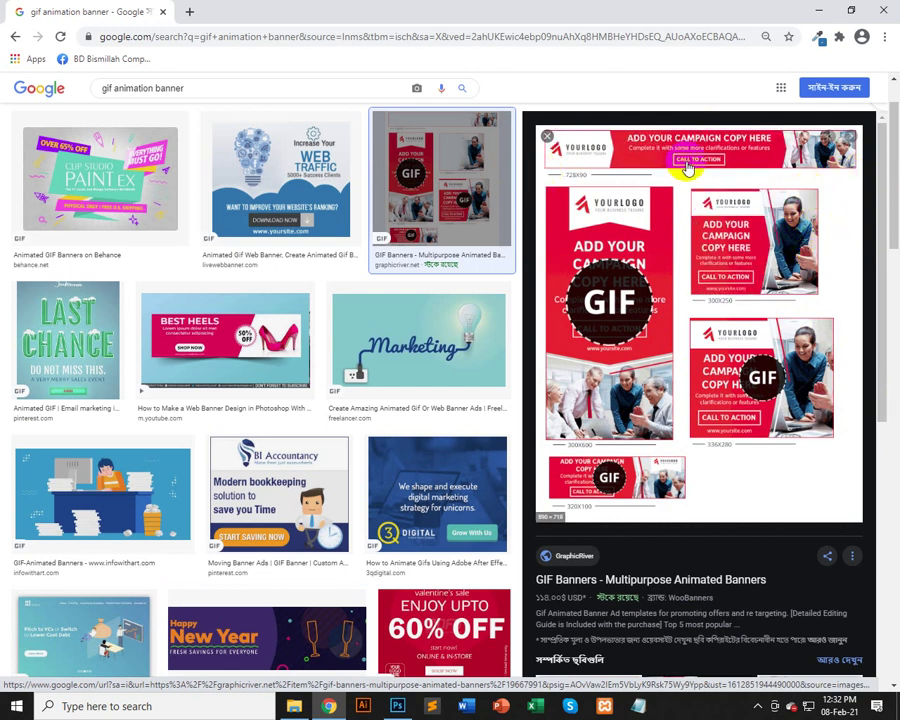
pyautogui.scroll(-4, 410, 320)
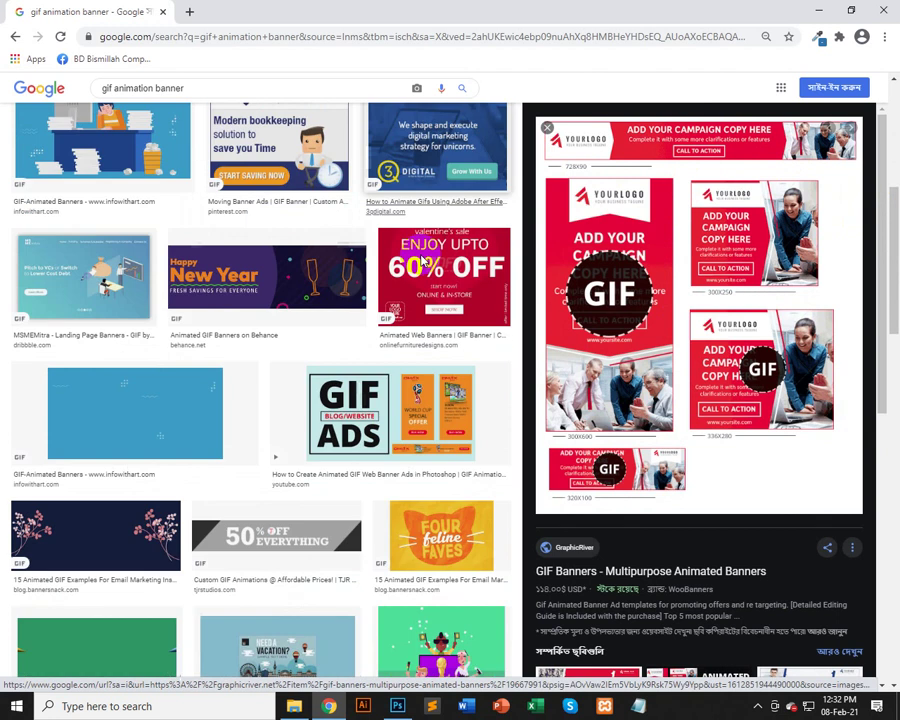
pyautogui.scroll(-3, 415, 258)
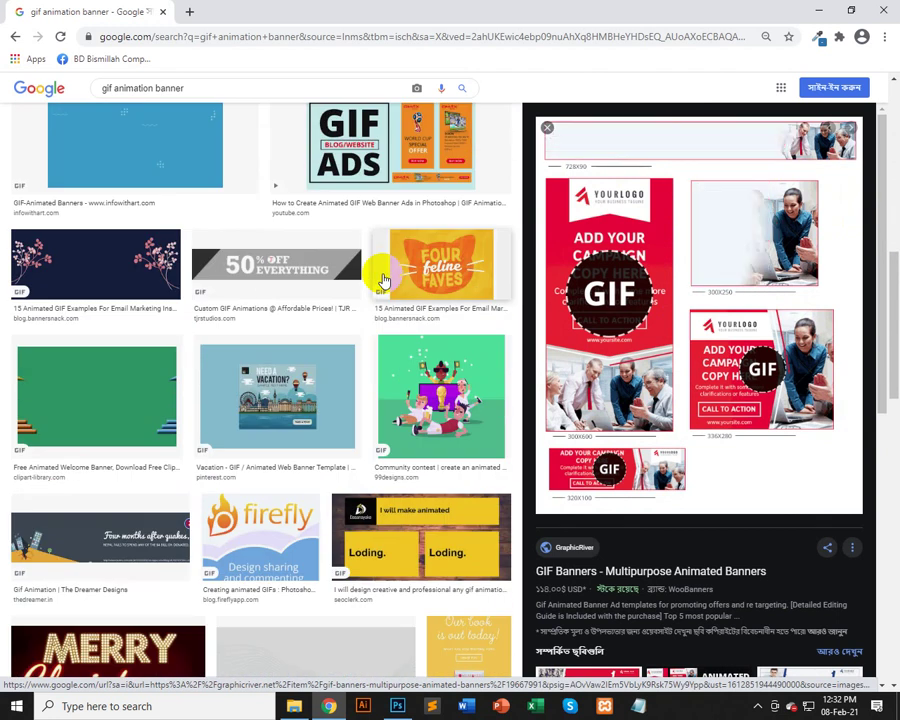
pyautogui.click(90, 377)
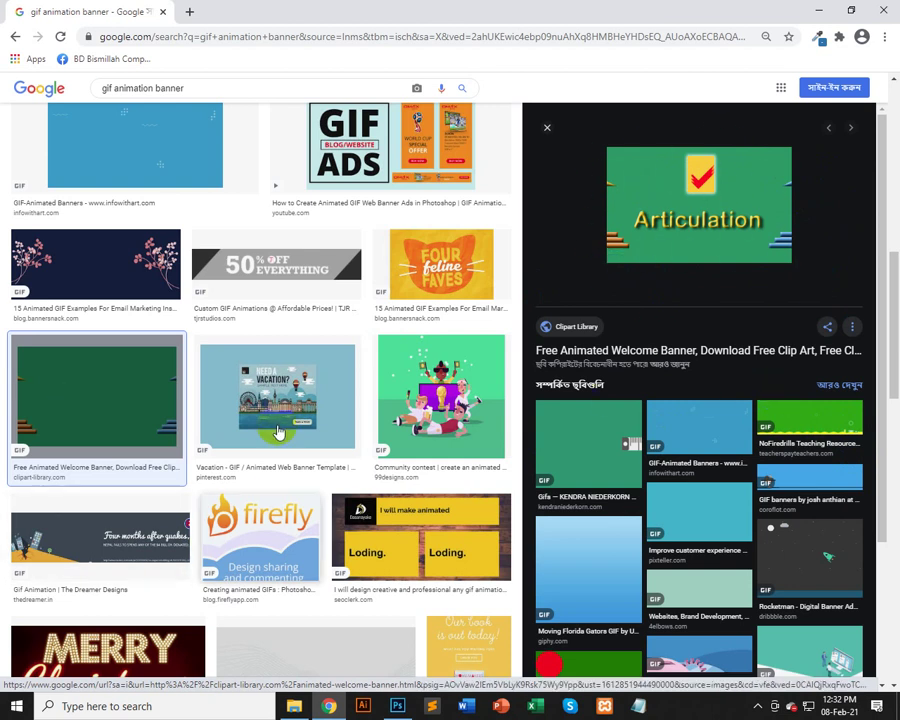
# - Look through the image results and related images, and preview the Happy New Year banner again
pyautogui.scroll(-3, 295, 394)
pyautogui.scroll(5, 295, 398)
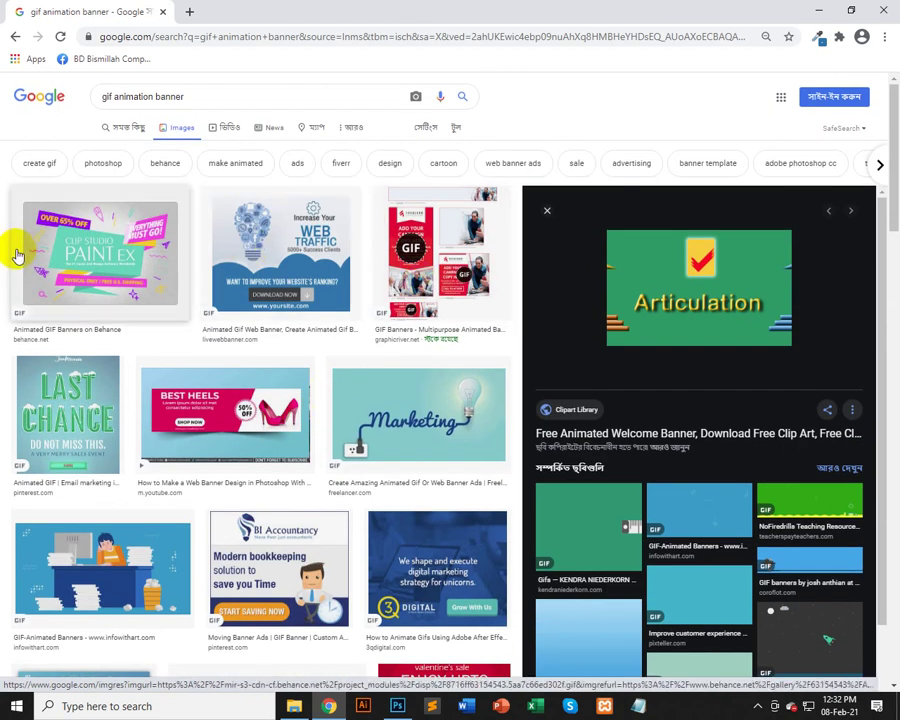
pyautogui.scroll(-2, 704, 480)
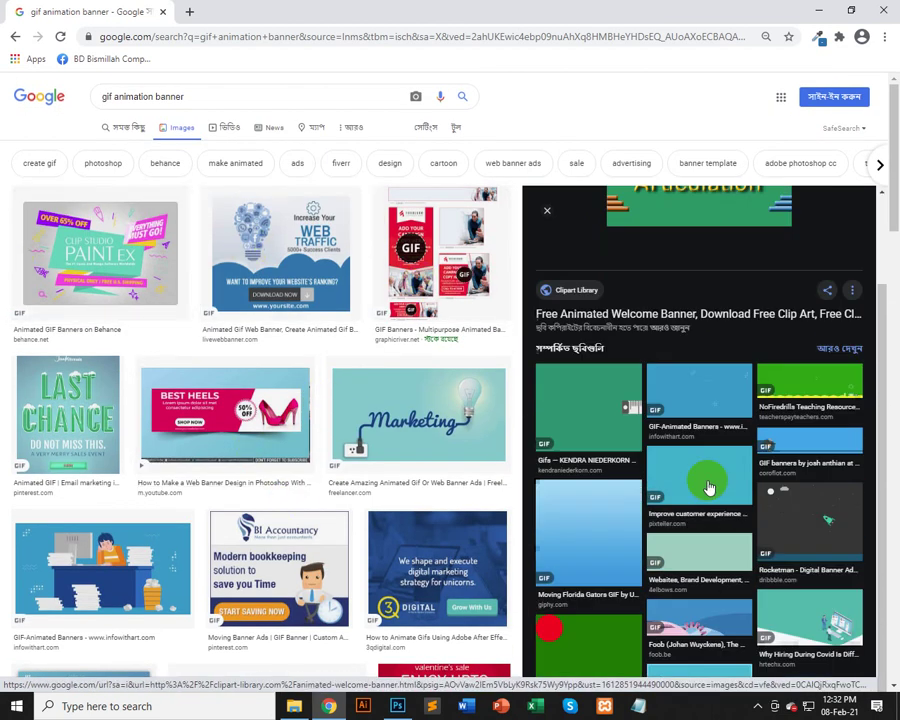
pyautogui.scroll(-1, 380, 472)
pyautogui.scroll(-5, 391, 470)
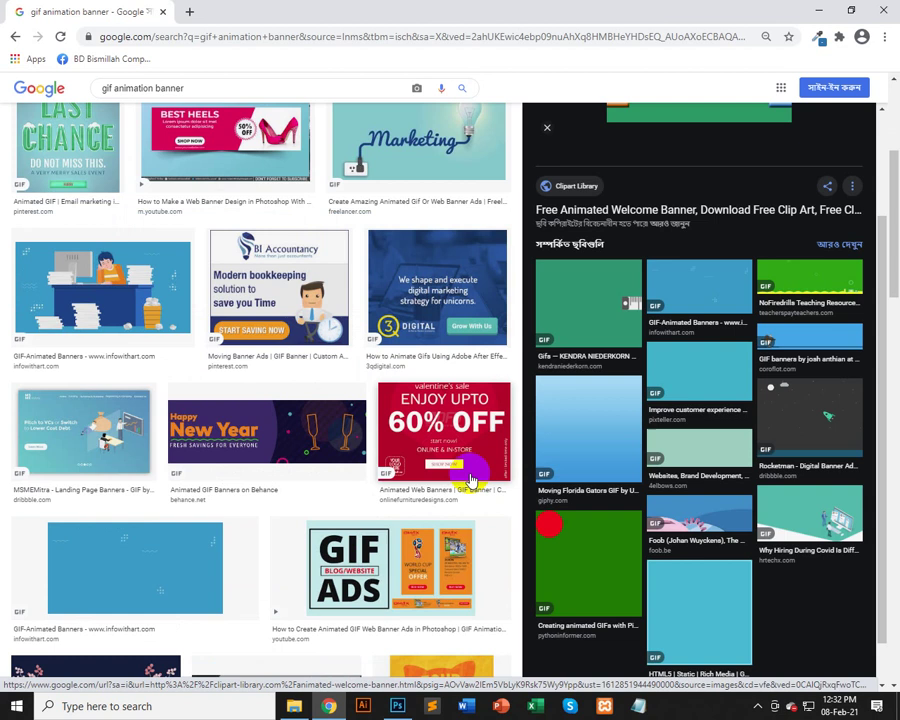
pyautogui.click(305, 430)
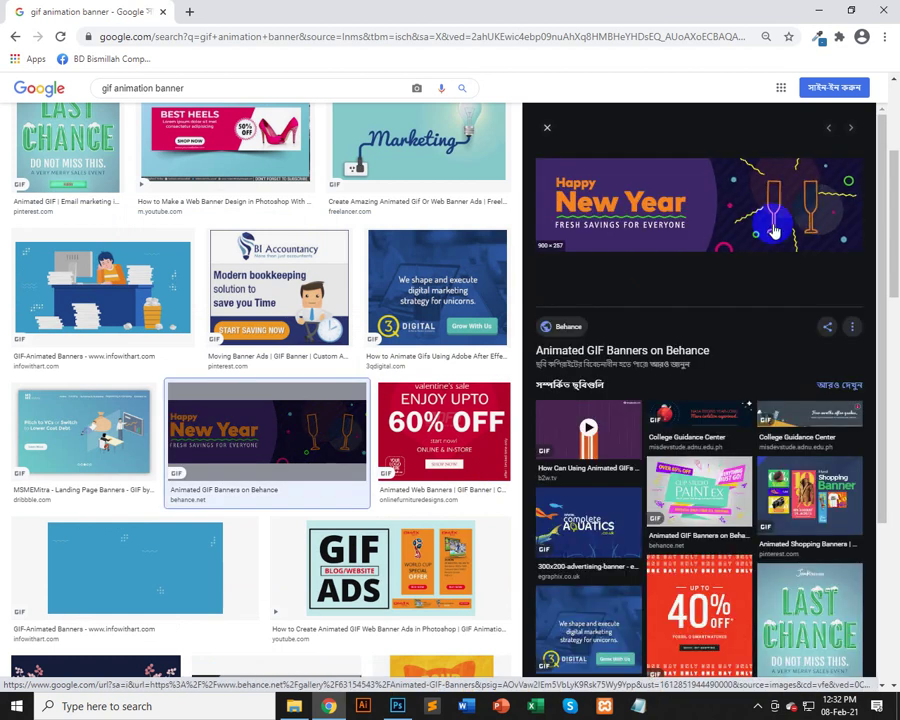
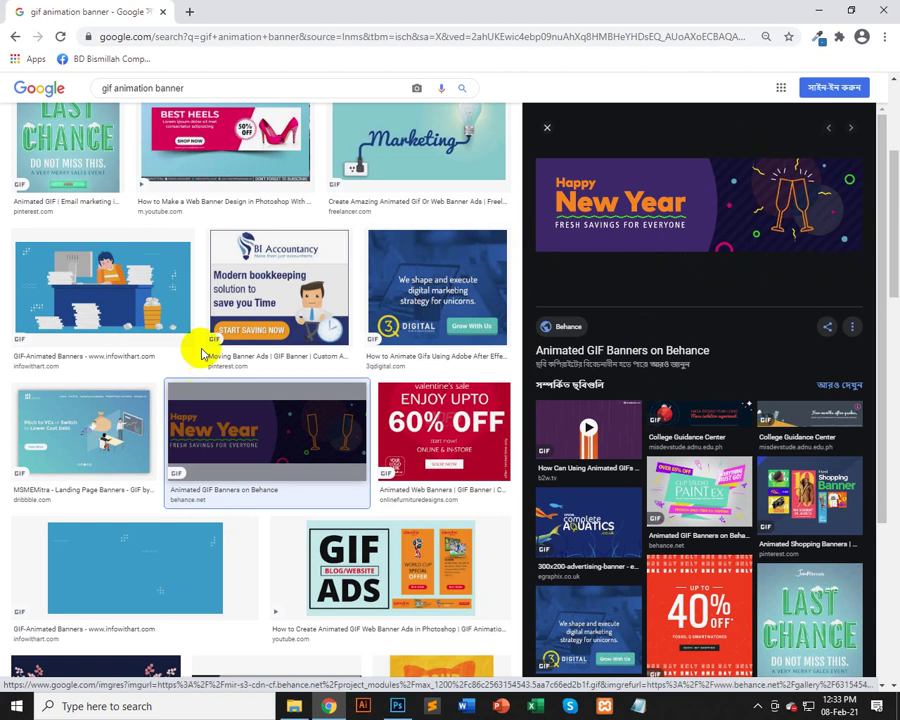
# - Look through the gif animation banner image results for further animated banner examples
pyautogui.scroll(3, 141, 400)
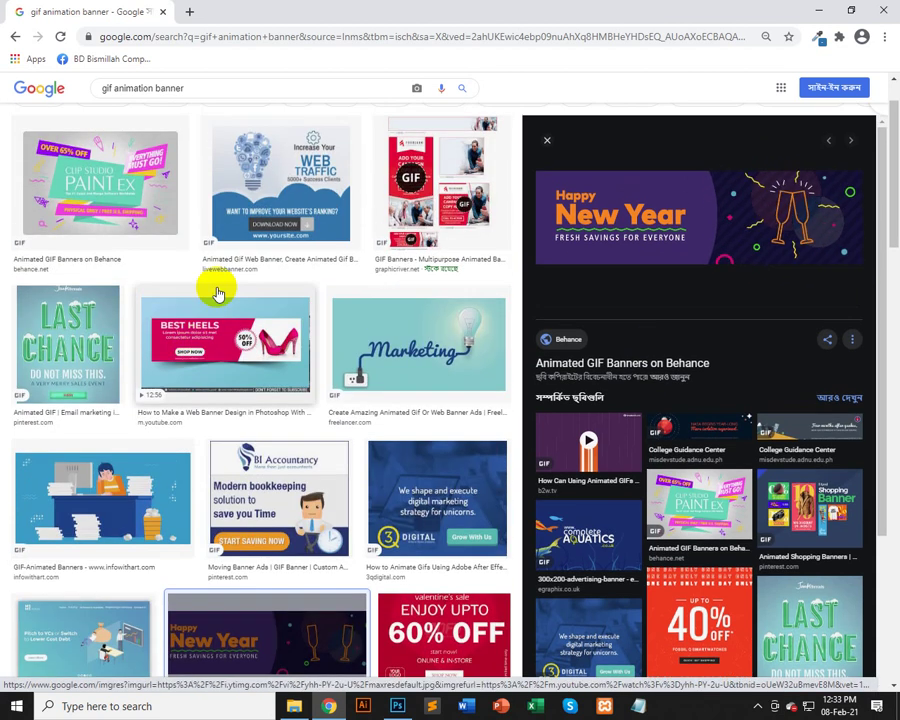
pyautogui.scroll(-5, 289, 278)
pyautogui.scroll(-5, 292, 280)
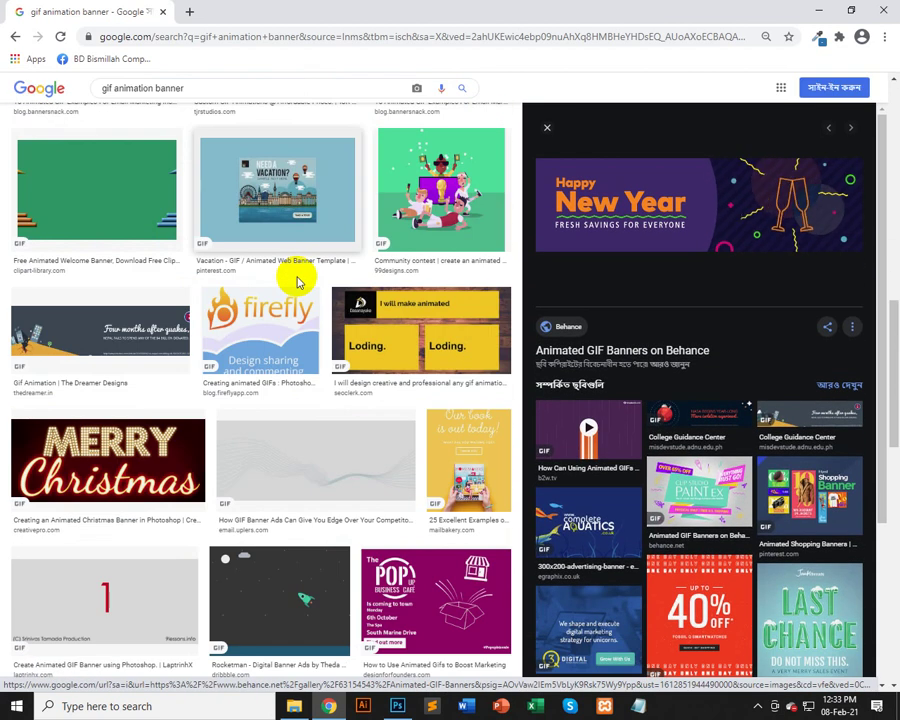
pyautogui.scroll(-5, 337, 249)
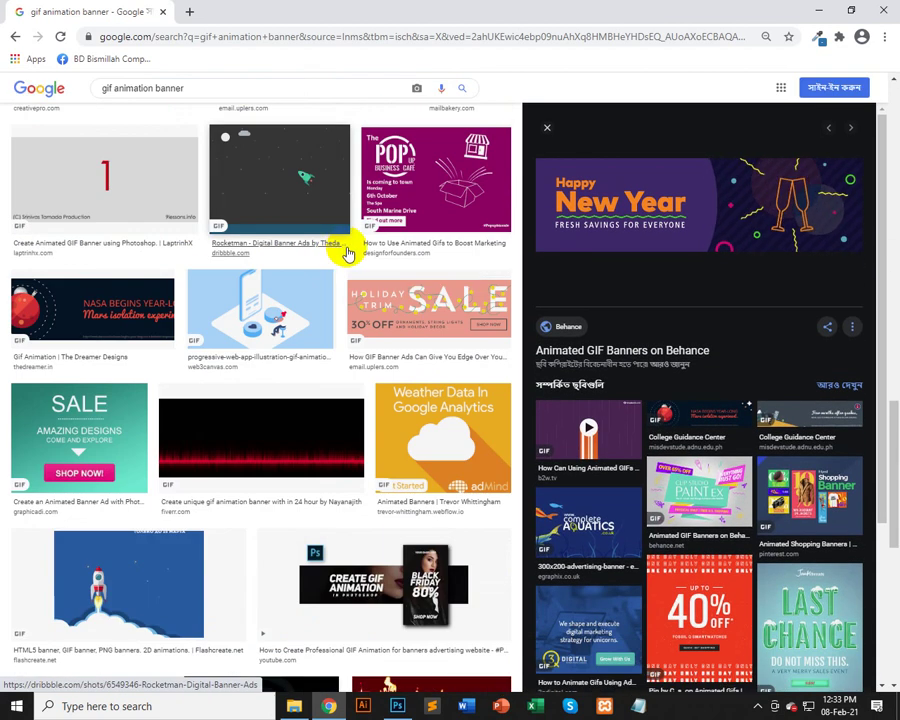
pyautogui.scroll(8, 350, 256)
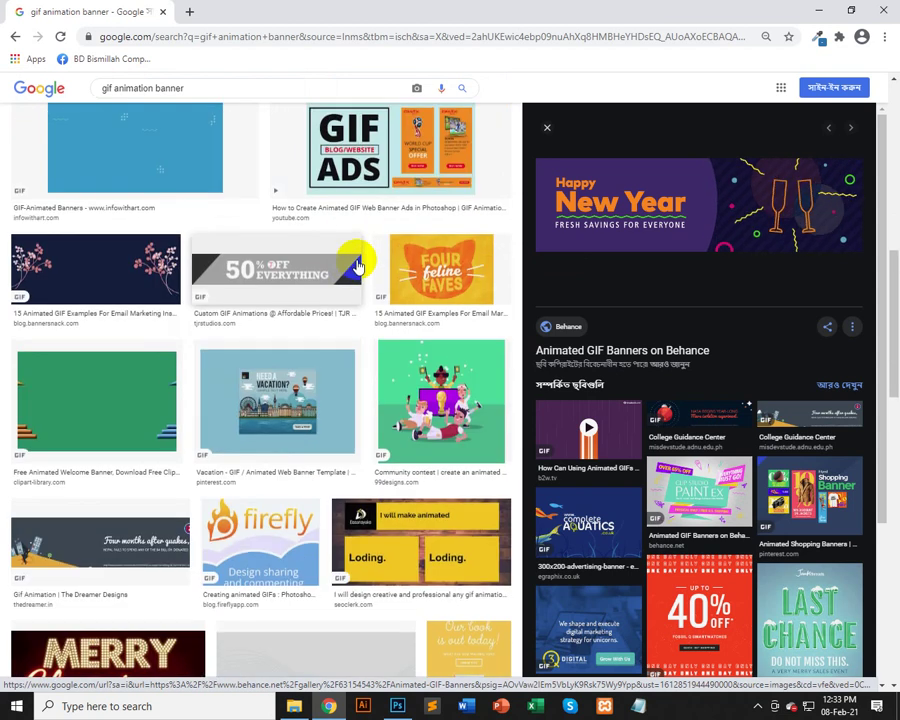
pyautogui.scroll(8, 357, 265)
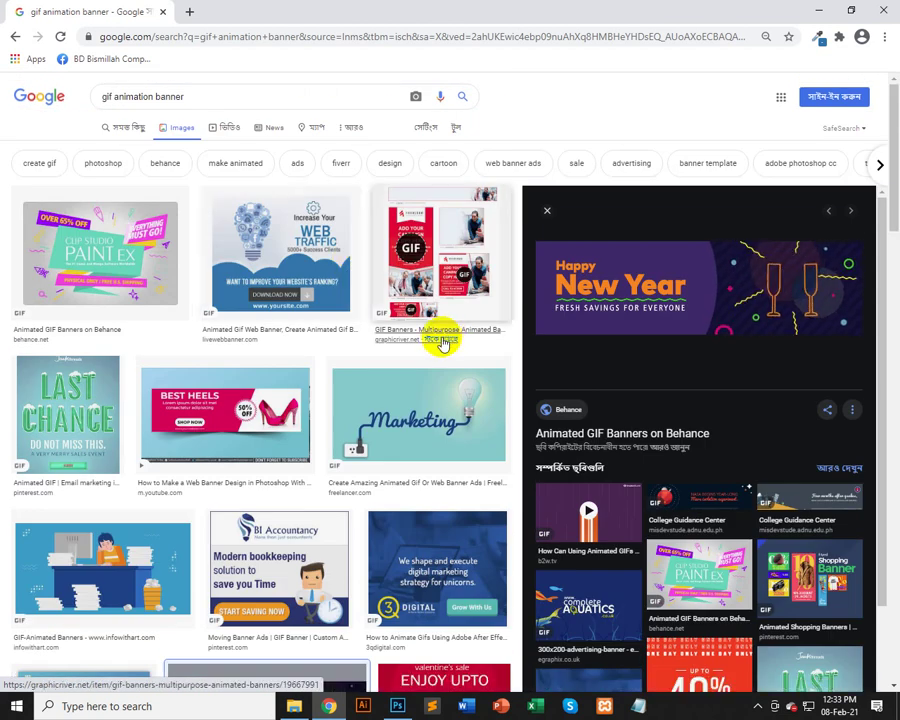
pyautogui.scroll(-2, 436, 340)
pyautogui.scroll(-5, 427, 343)
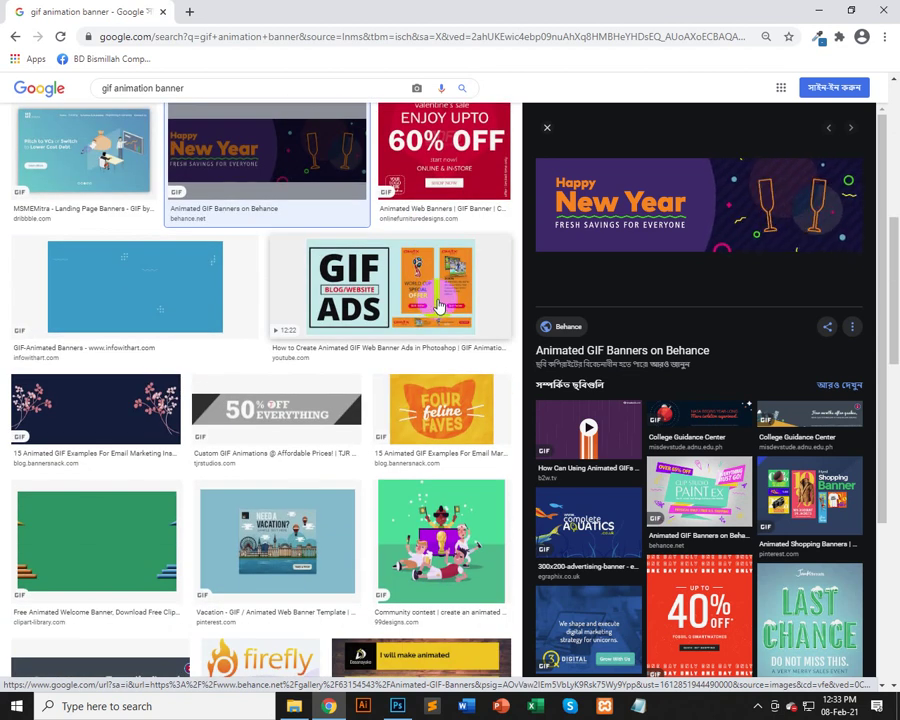
# - Open the Happy New Year banner's source page, Animated GIF Banners on Behance, in a new tab and switch to it
pyautogui.rightClick(678, 350)
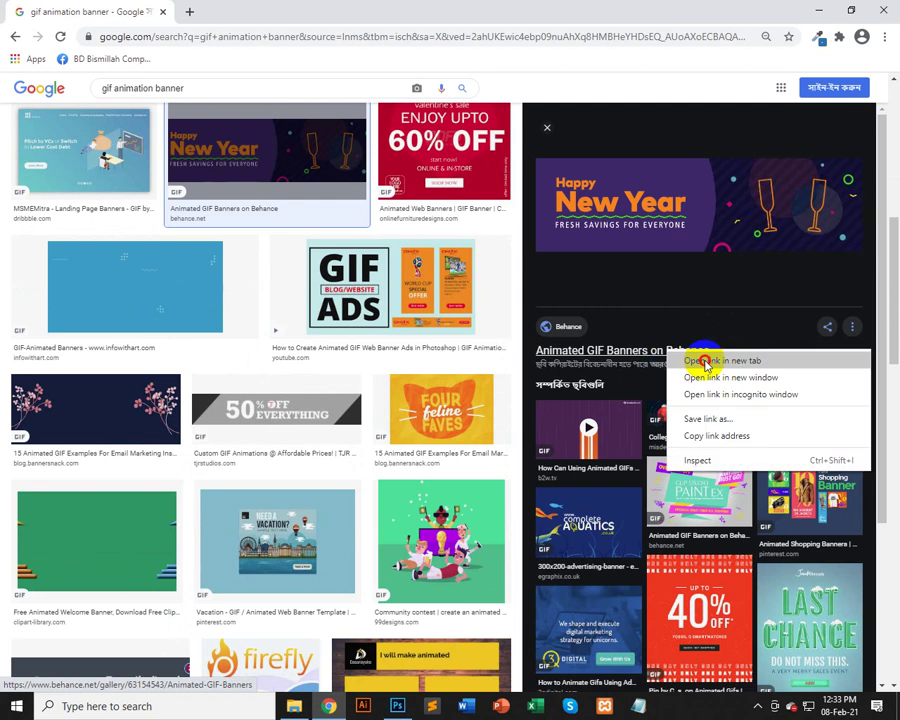
pyautogui.click(700, 361)
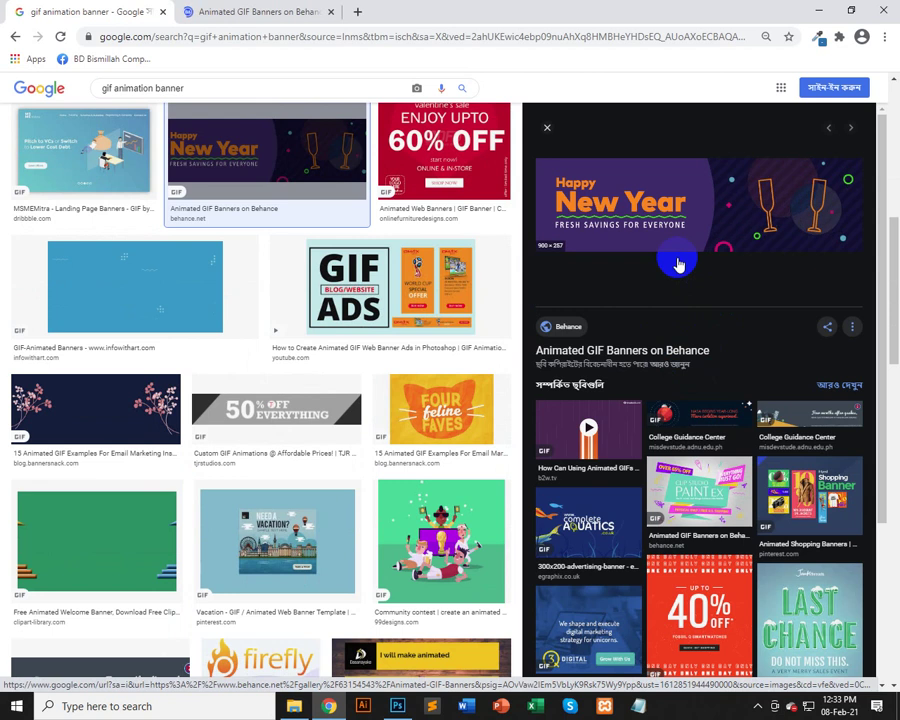
pyautogui.click(256, 10)
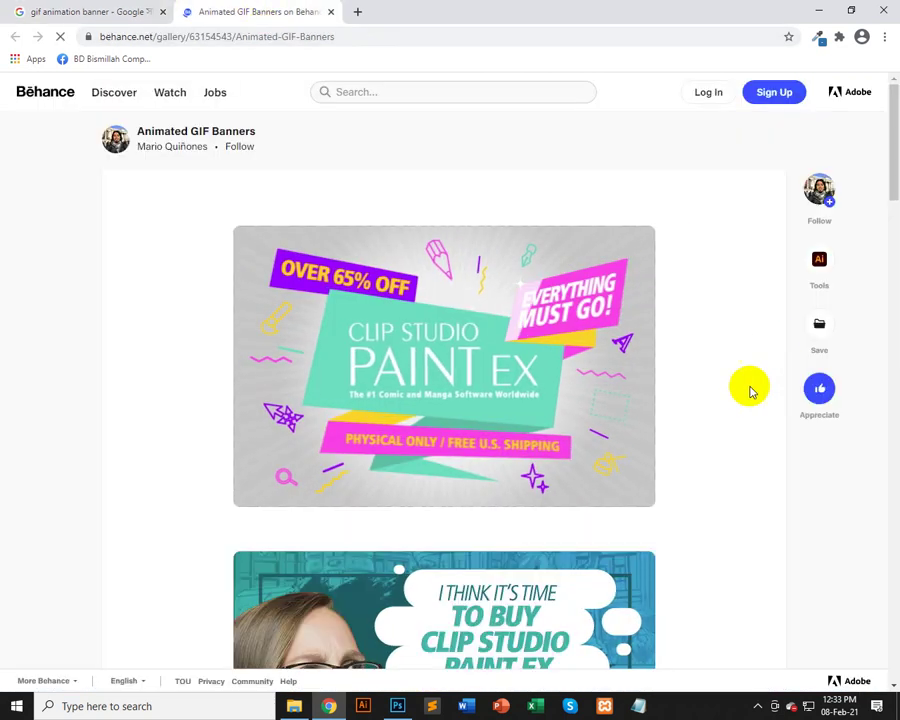
# - Look through all banners in the Behance project and return to its beginning
pyautogui.scroll(-3, 660, 250)
pyautogui.scroll(3, 671, 245)
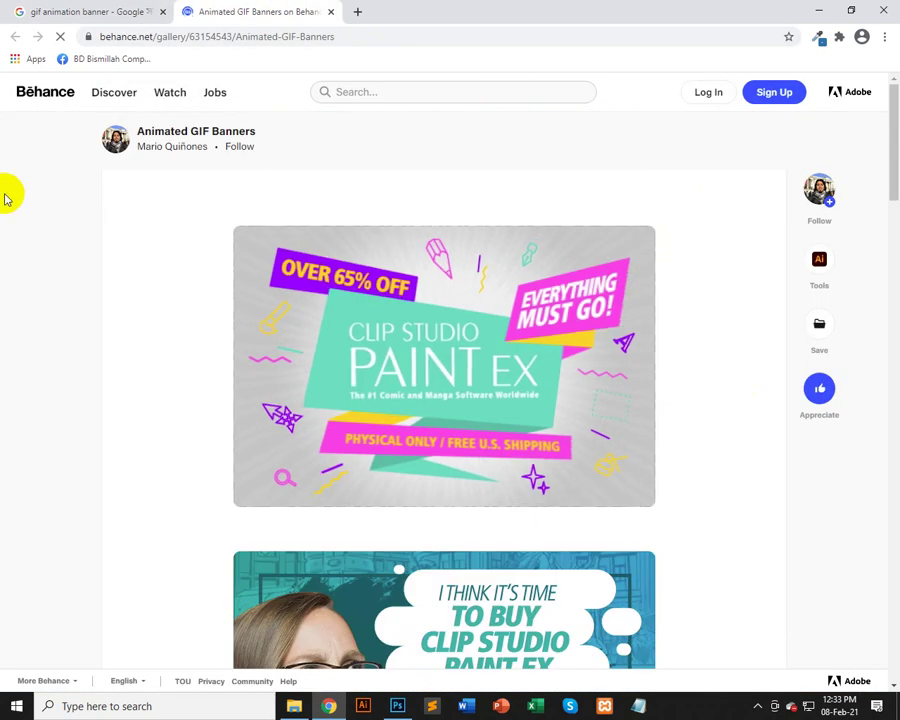
pyautogui.scroll(-6, 531, 283)
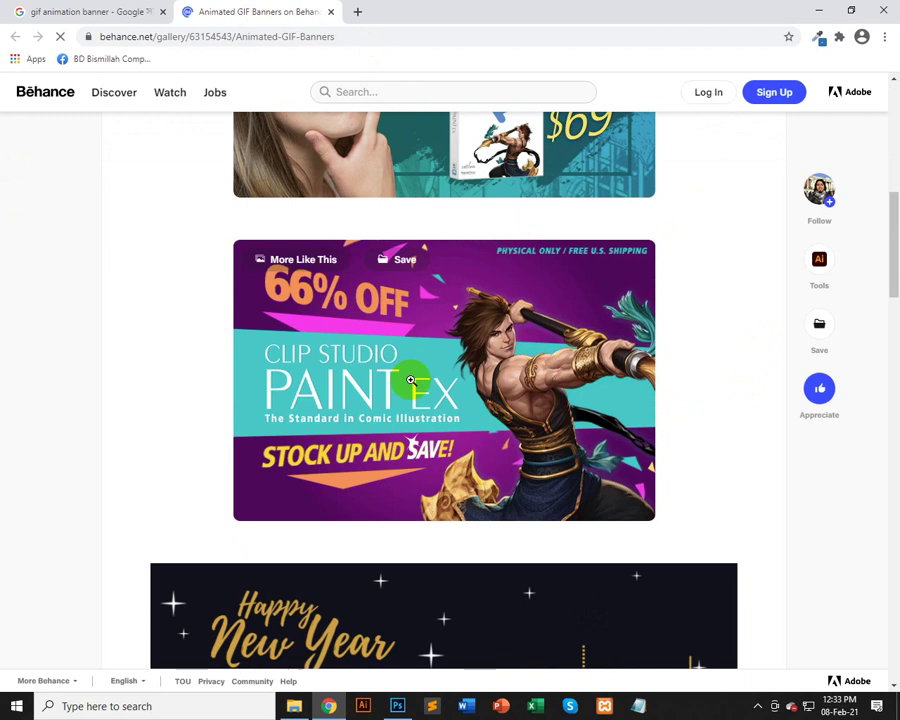
pyautogui.scroll(-3, 802, 474)
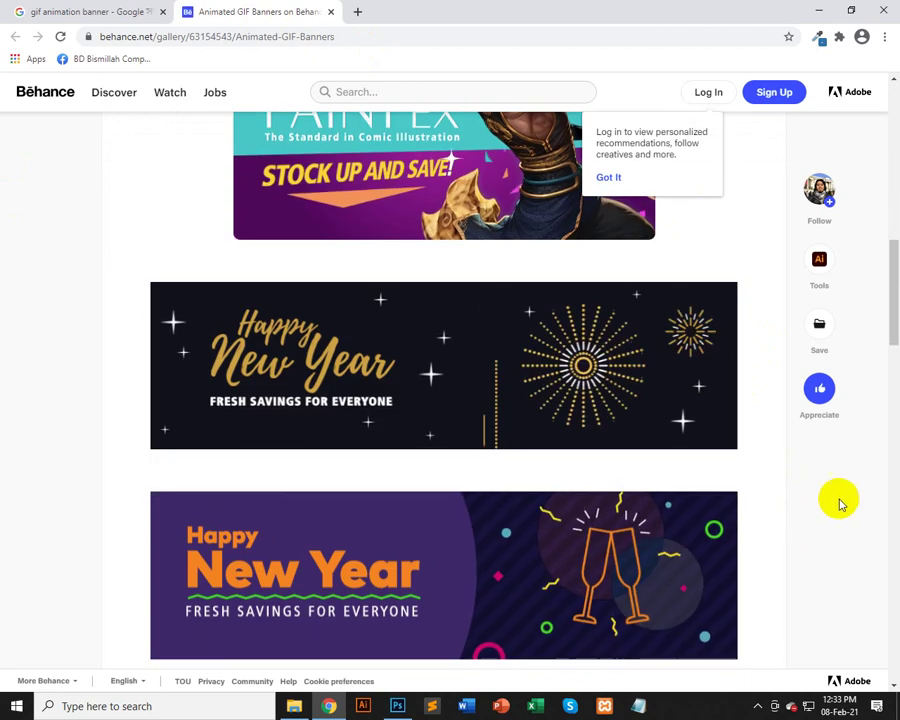
pyautogui.scroll(-3, 835, 510)
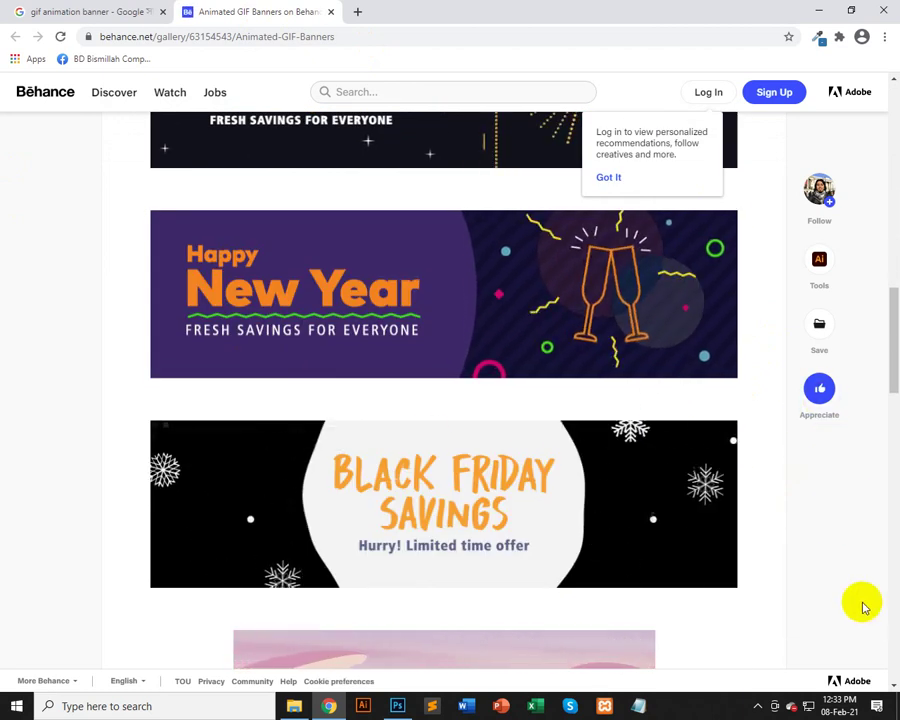
pyautogui.scroll(-5, 820, 578)
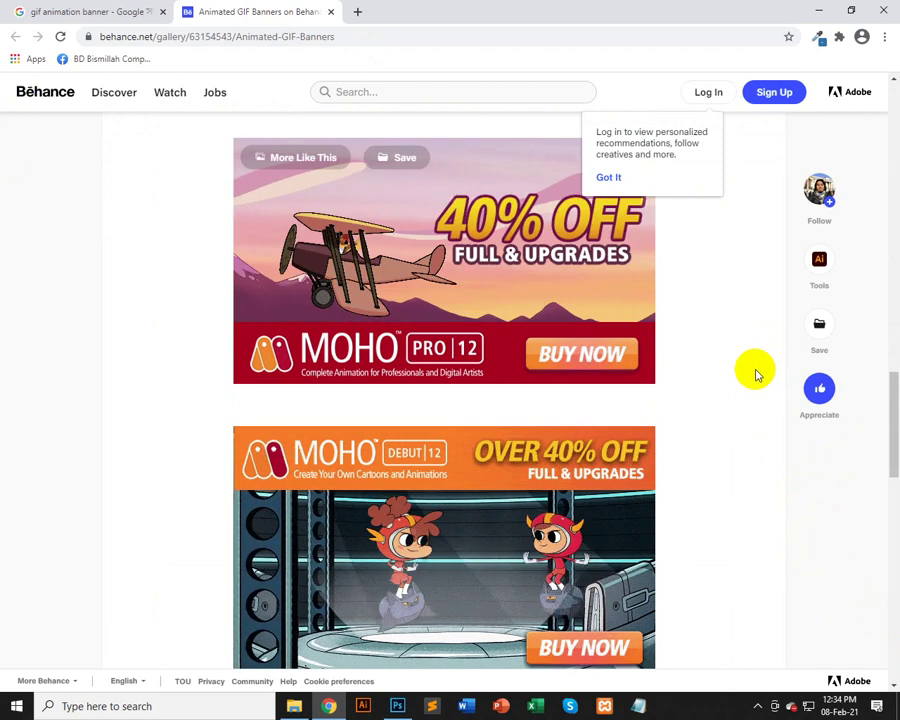
pyautogui.scroll(-3, 750, 365)
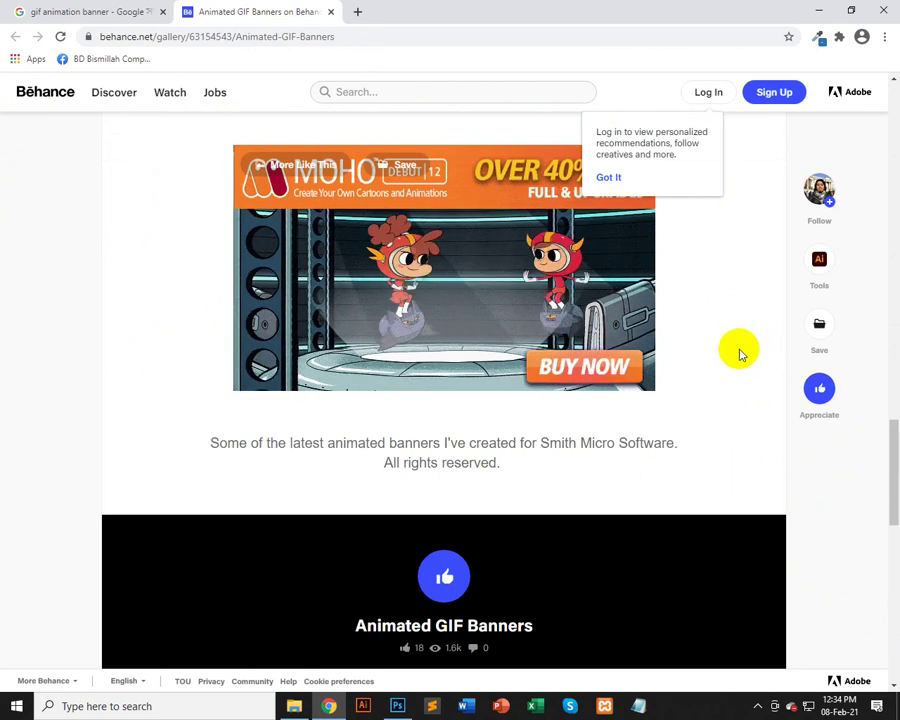
pyautogui.scroll(-2, 736, 350)
pyautogui.scroll(-2, 735, 350)
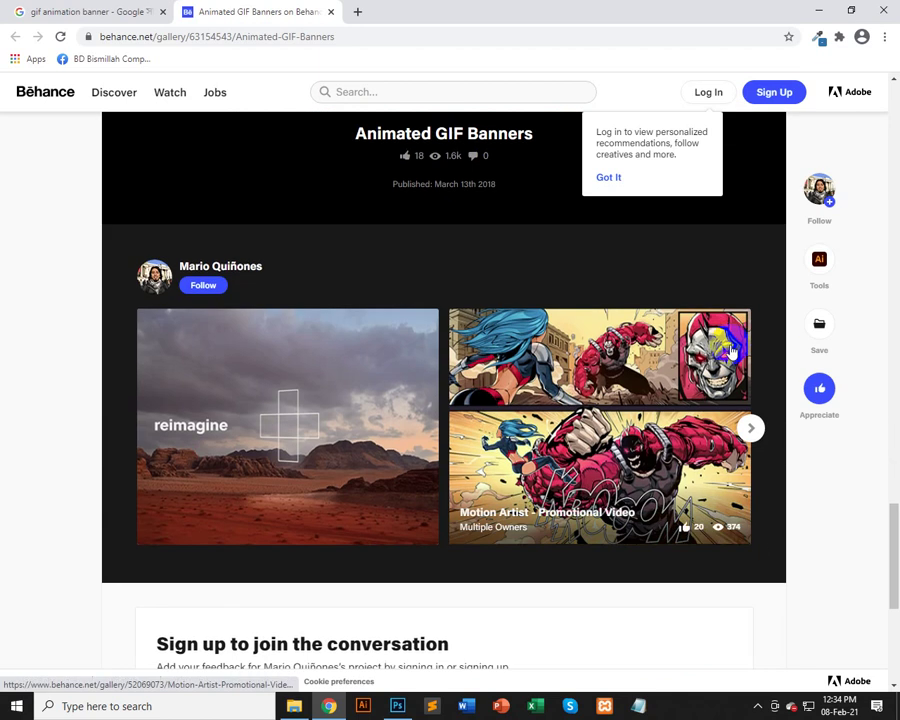
pyautogui.scroll(10, 724, 336)
pyautogui.scroll(15, 167, 223)
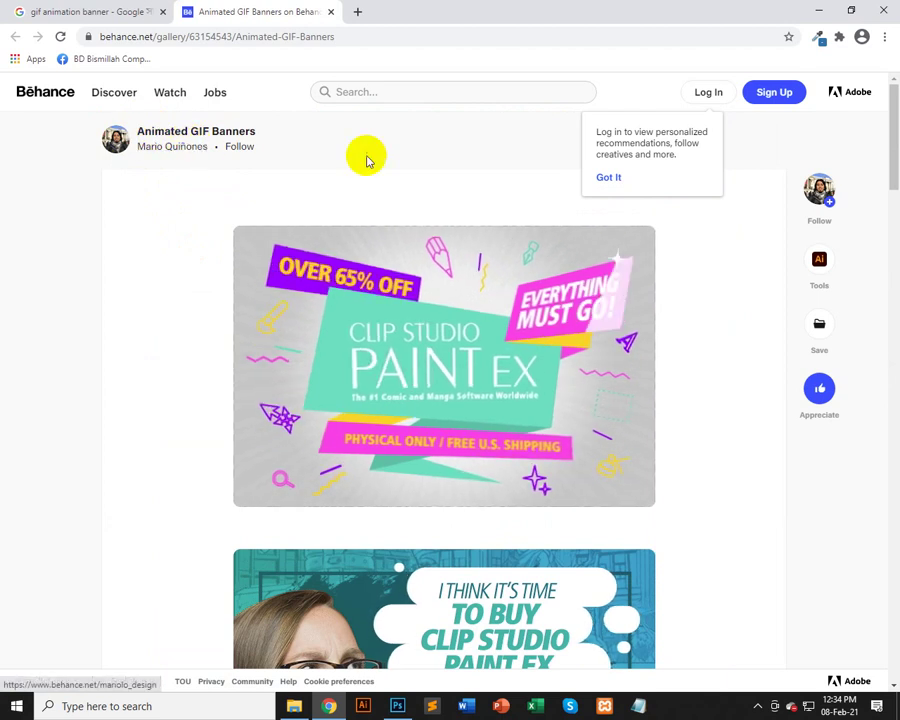
# - Open the Behance profile of the project's designer and look through the published work
pyautogui.click(114, 144)
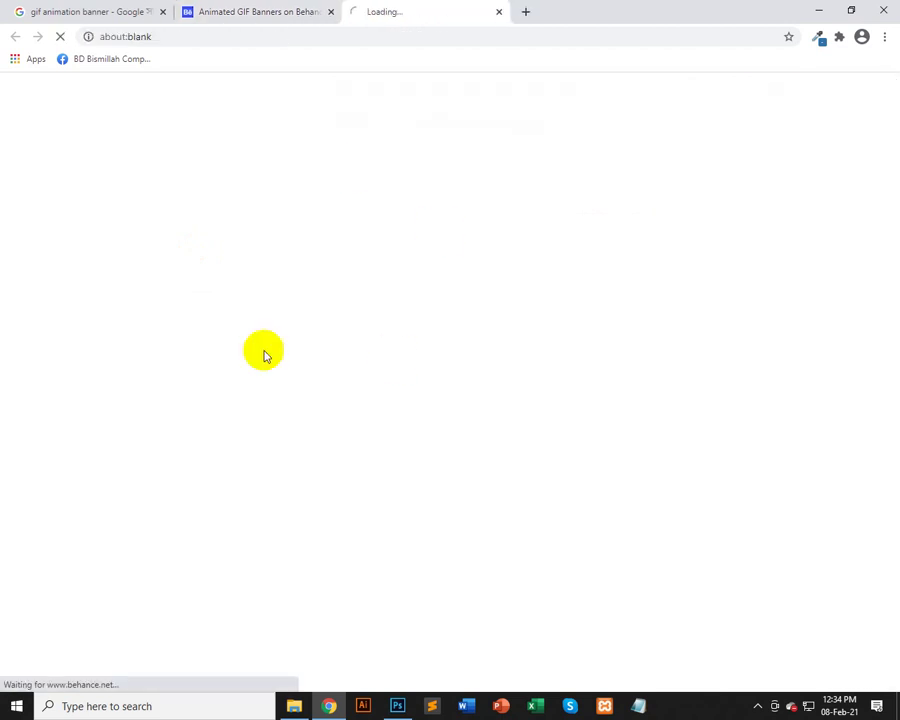
pyautogui.scroll(-5, 605, 278)
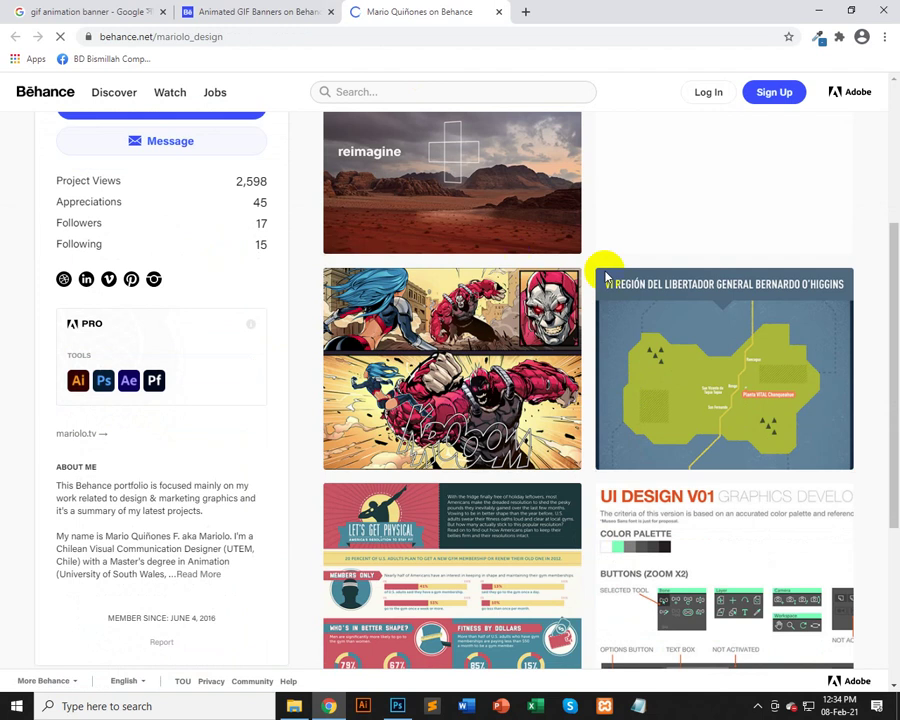
pyautogui.scroll(3, 663, 292)
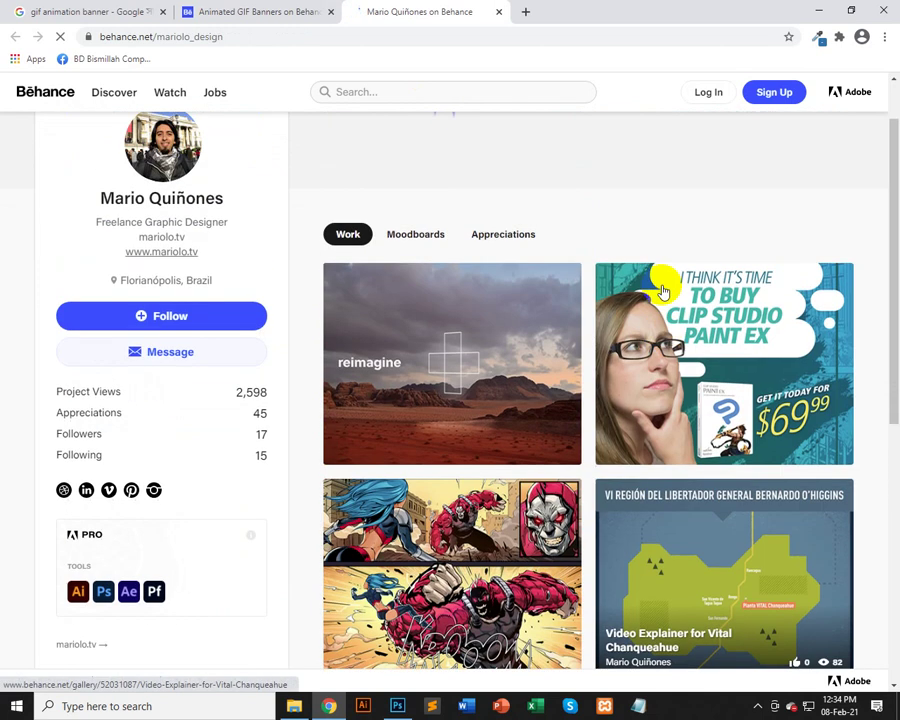
pyautogui.scroll(-2, 663, 292)
pyautogui.scroll(1, 663, 292)
pyautogui.scroll(2, 661, 292)
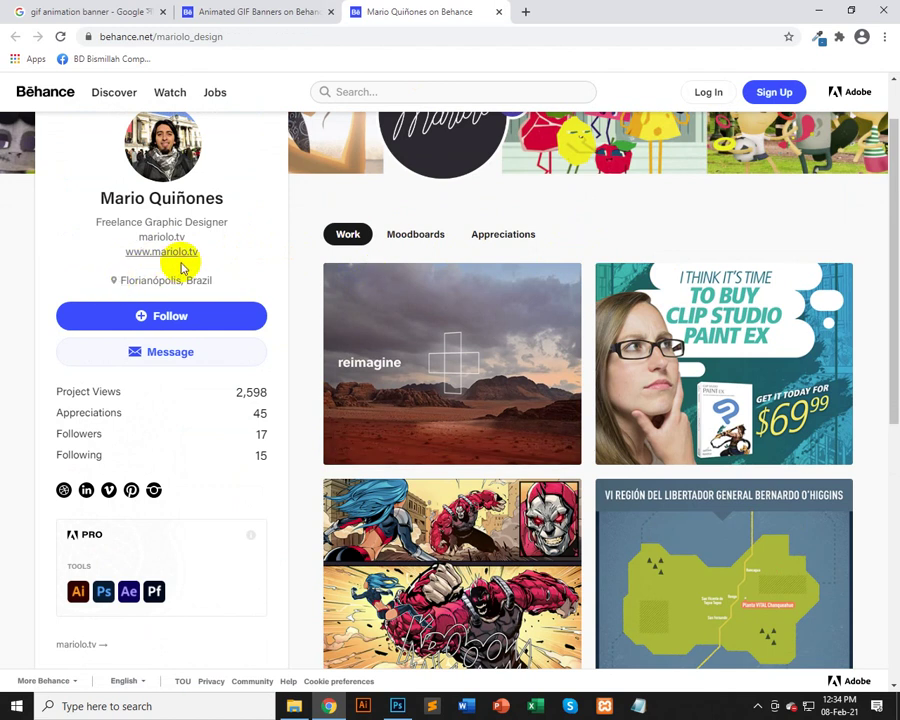
pyautogui.scroll(-5, 486, 287)
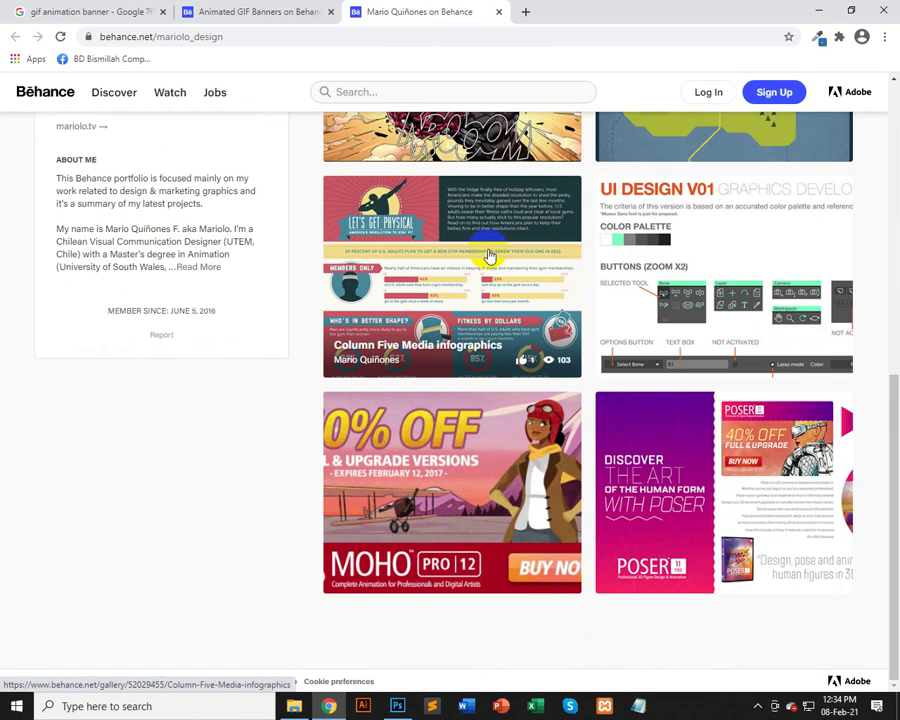
pyautogui.scroll(3, 890, 365)
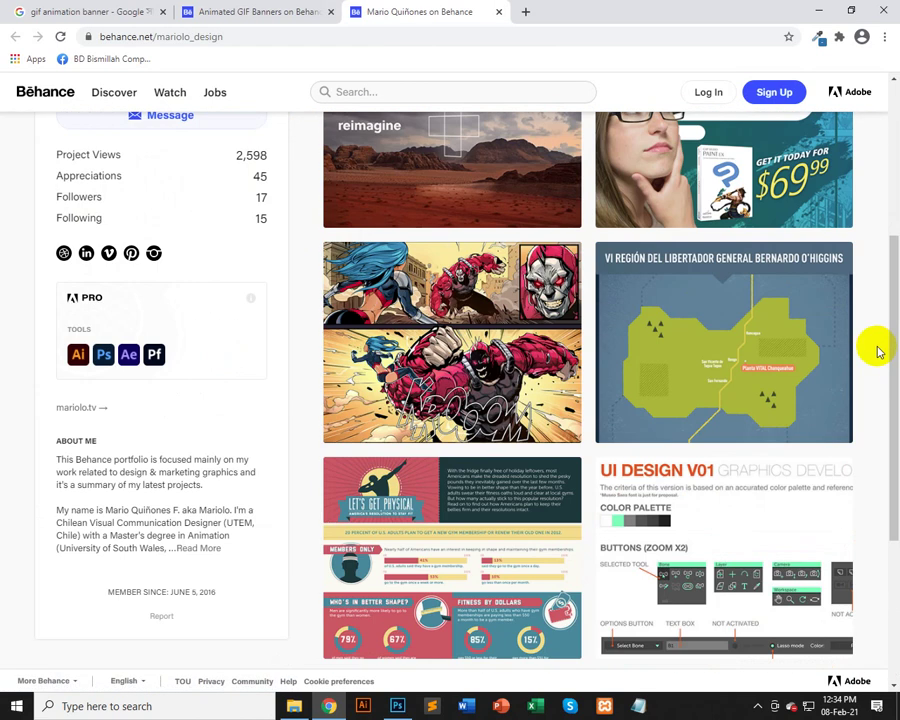
pyautogui.scroll(3, 875, 345)
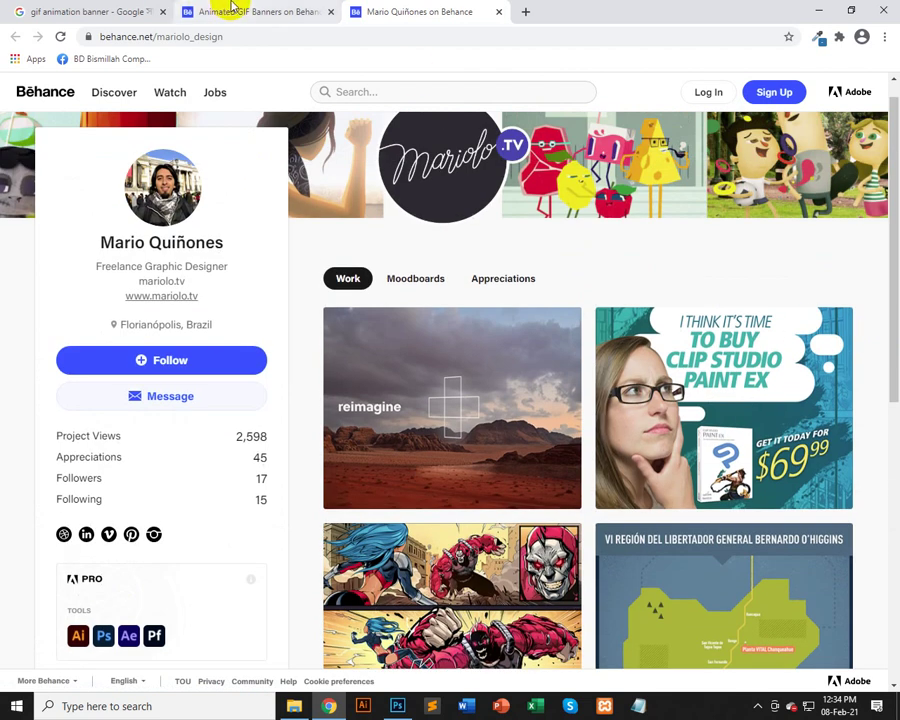
pyautogui.scroll(1, 598, 338)
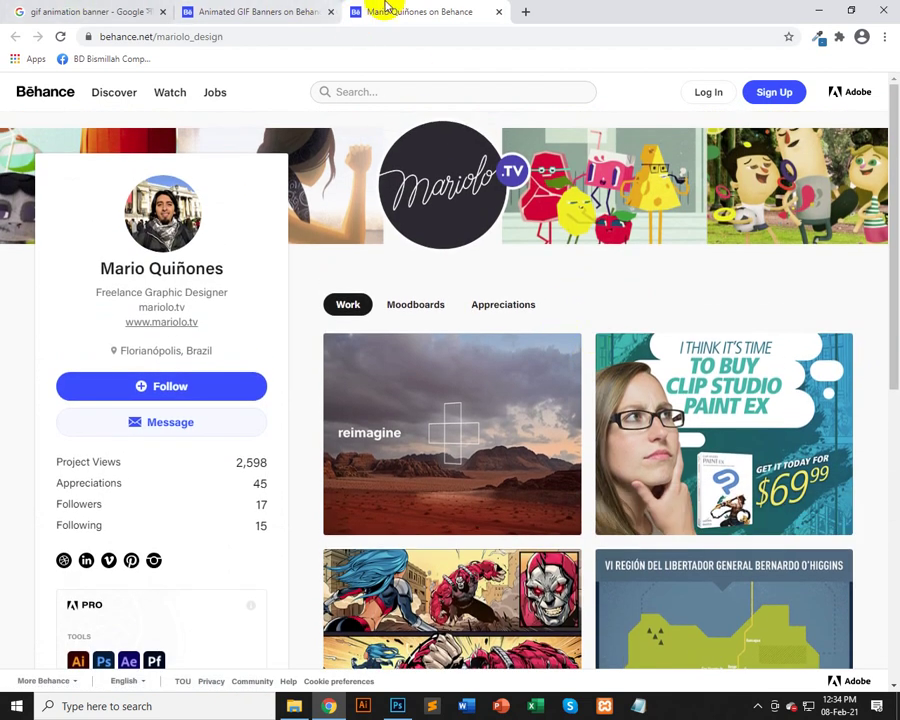
# - Return to the Animated GIF Banners project and look through it down to the tools and creative fields
pyautogui.click(229, 8)
pyautogui.scroll(-4, 230, 268)
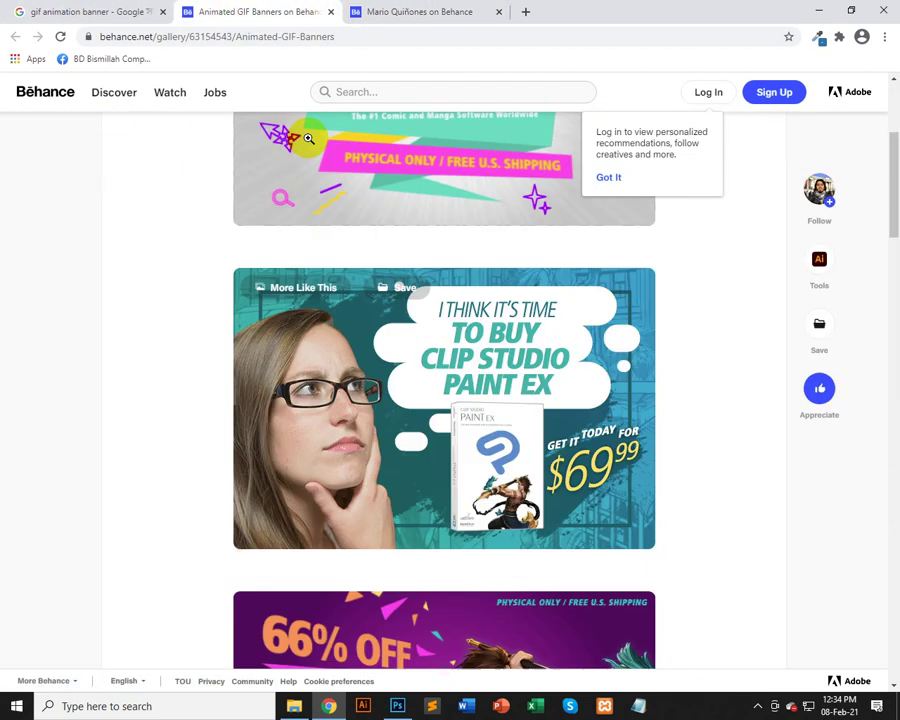
pyautogui.scroll(-10, 230, 268)
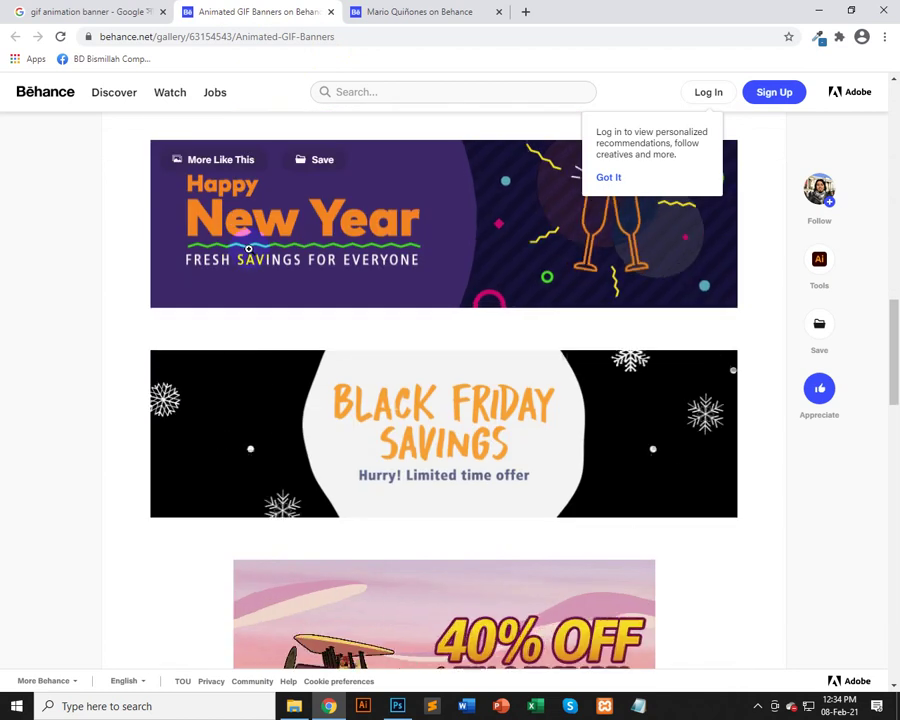
pyautogui.scroll(-12, 250, 254)
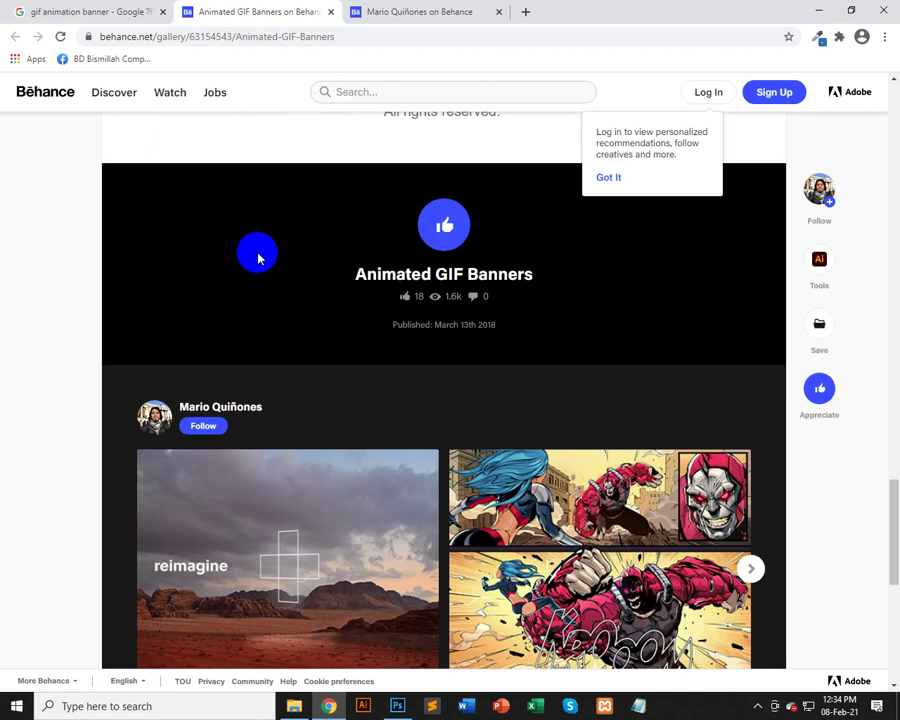
pyautogui.scroll(-6, 236, 260)
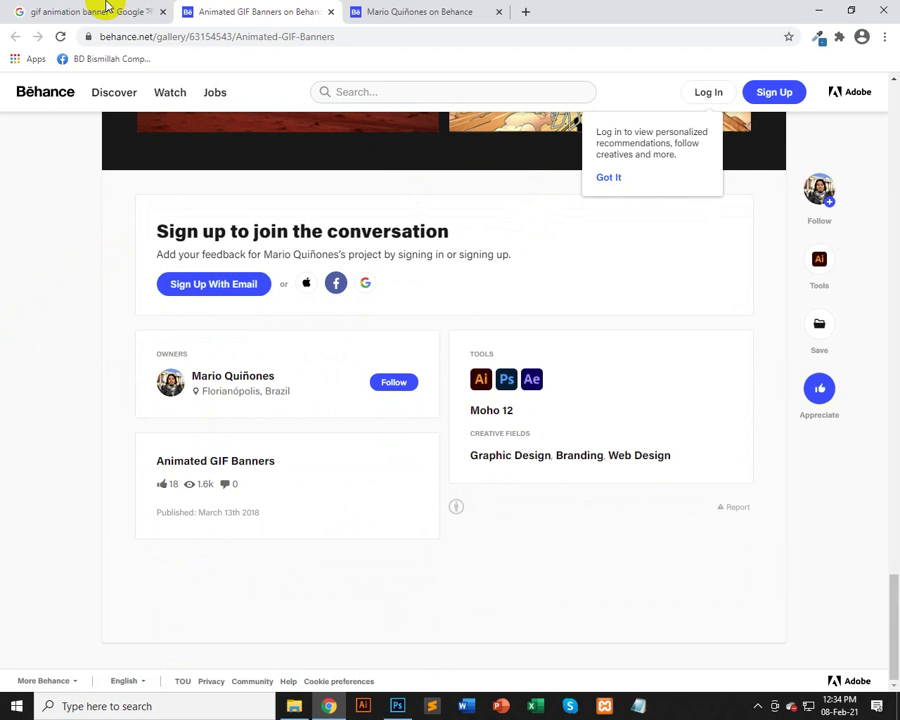
# - Return to the Google image results and preview the Four Feline Faves, 50% Off Everything and Firefly banners
pyautogui.click(106, 6)
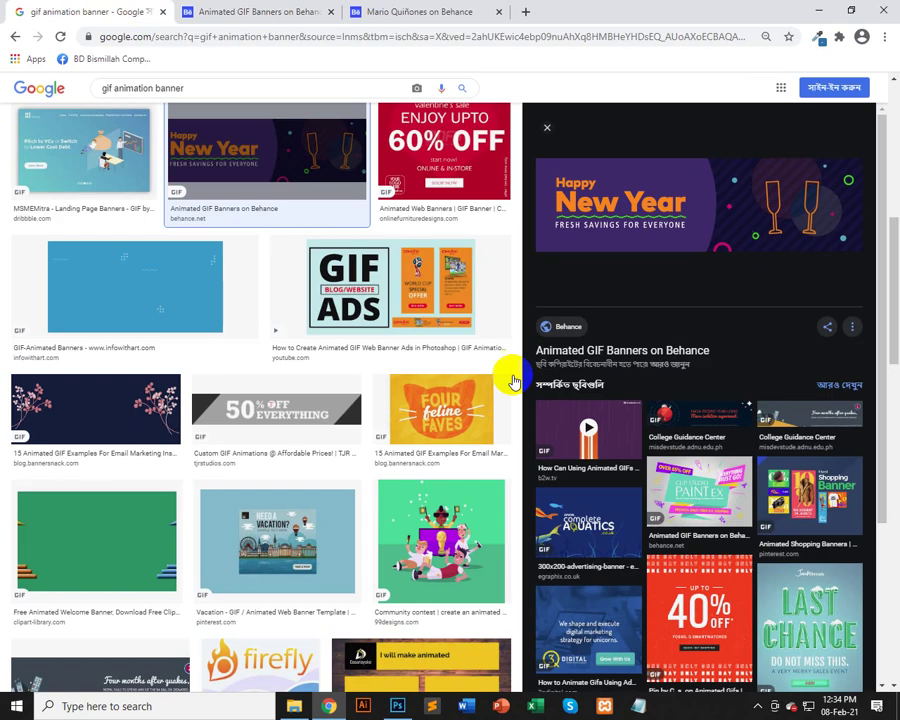
pyautogui.scroll(-3, 664, 540)
pyautogui.click(472, 440)
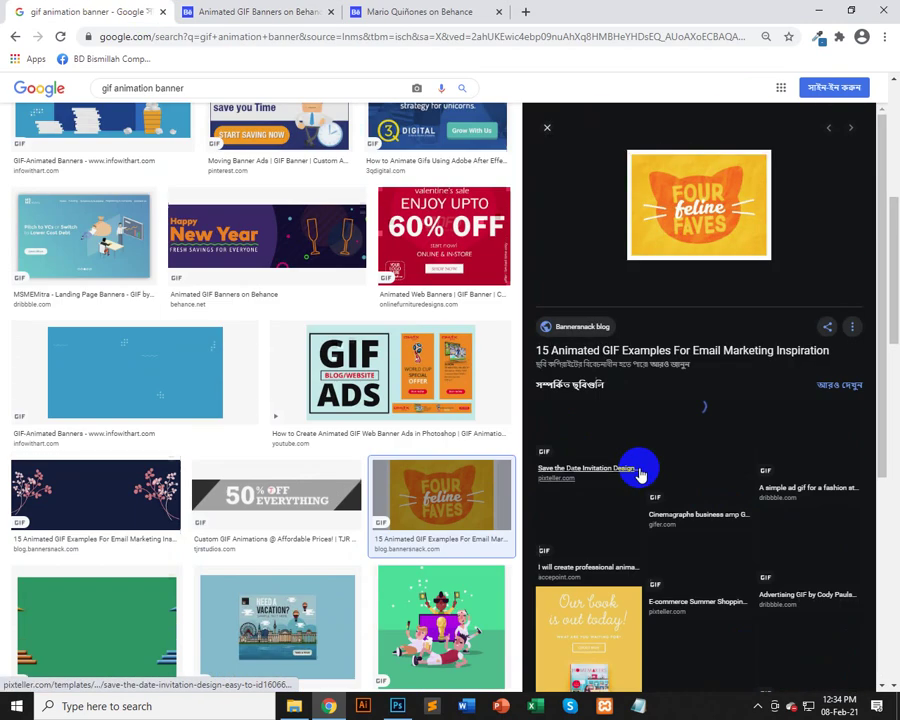
pyautogui.scroll(-3, 291, 527)
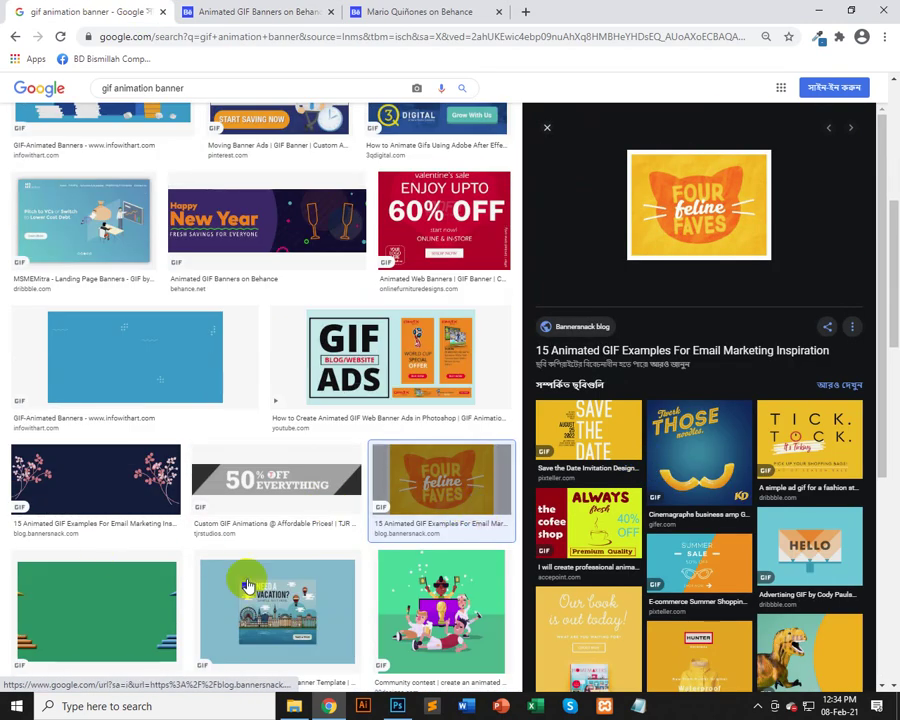
pyautogui.click(266, 482)
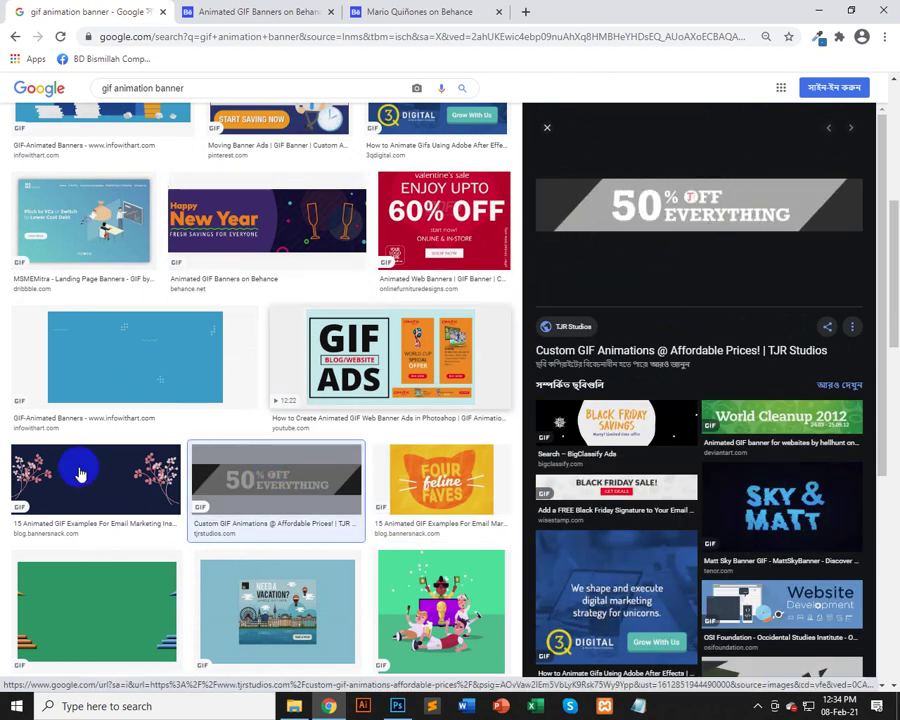
pyautogui.scroll(-3, 305, 548)
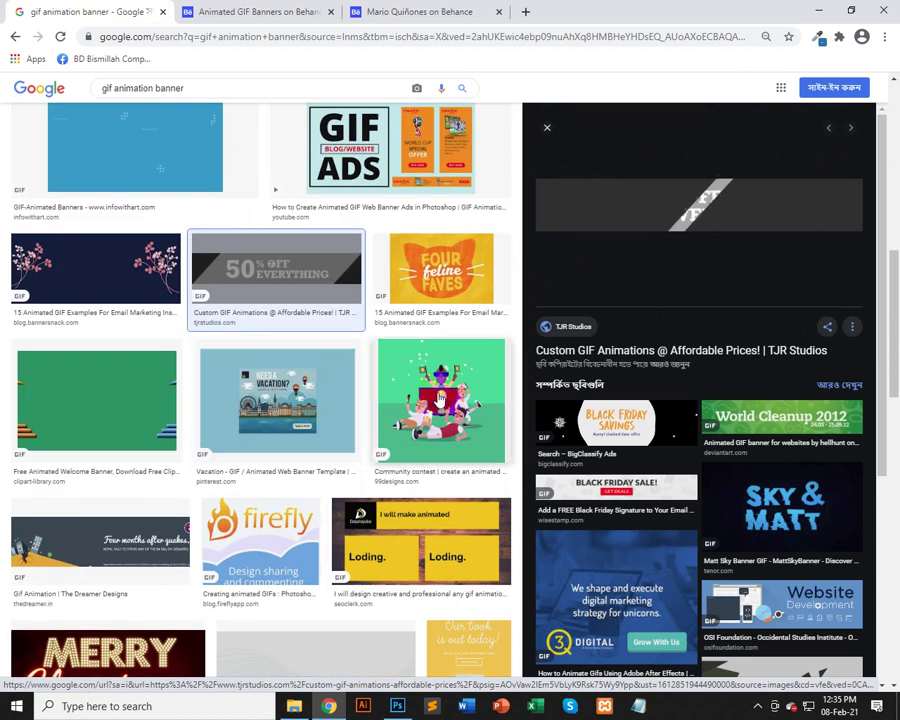
pyautogui.scroll(-3, 315, 520)
pyautogui.click(270, 330)
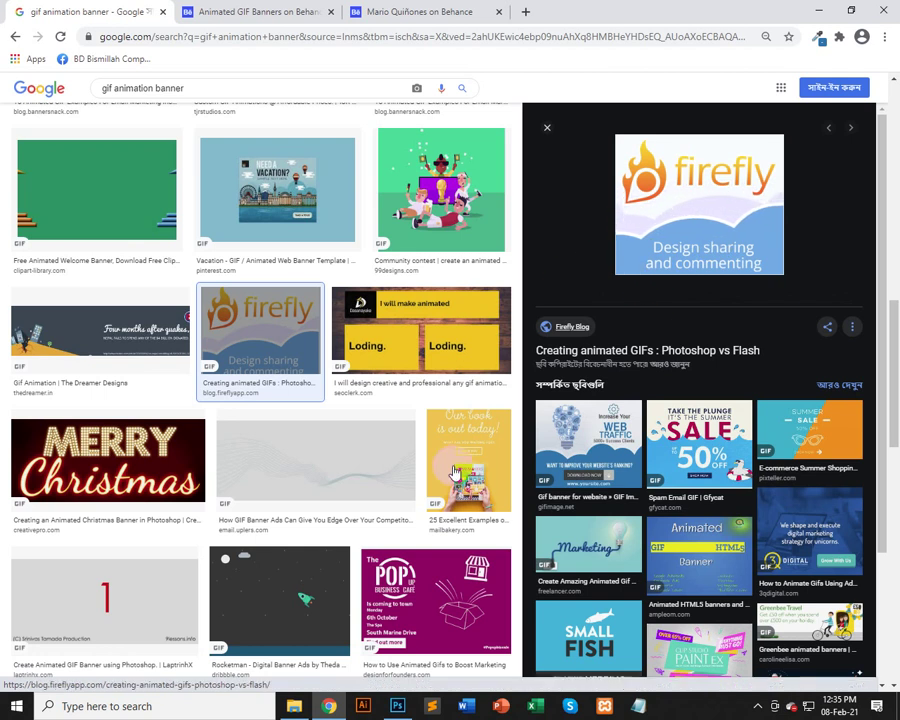
# - Look further through the image results, preview the Sam Edelman red, white and shoe sale banner, and close its preview
pyautogui.scroll(-5, 363, 530)
pyautogui.scroll(-4, 363, 530)
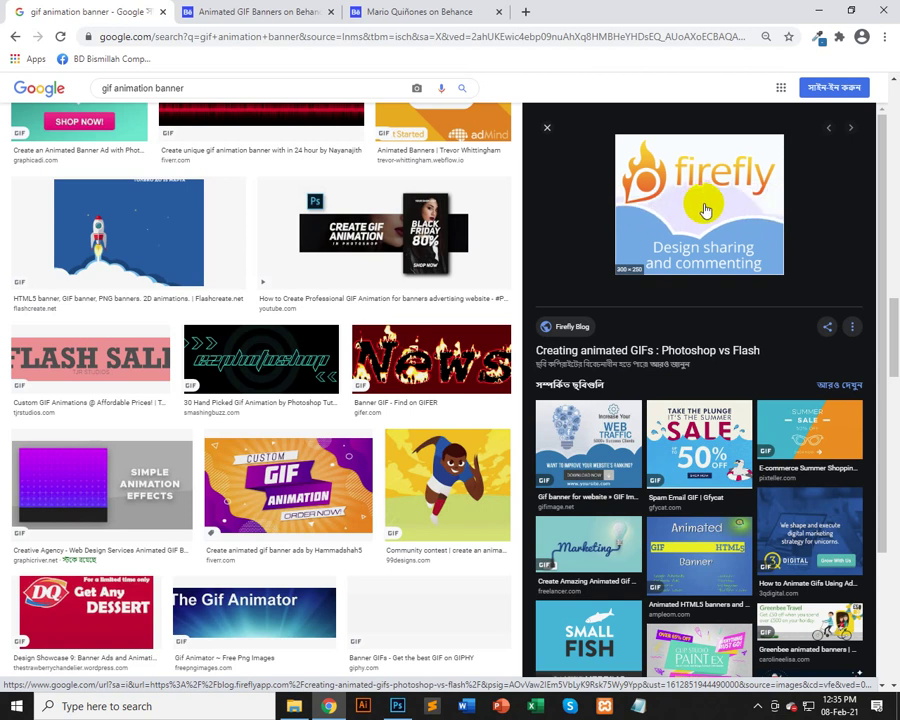
pyautogui.scroll(-10, 466, 402)
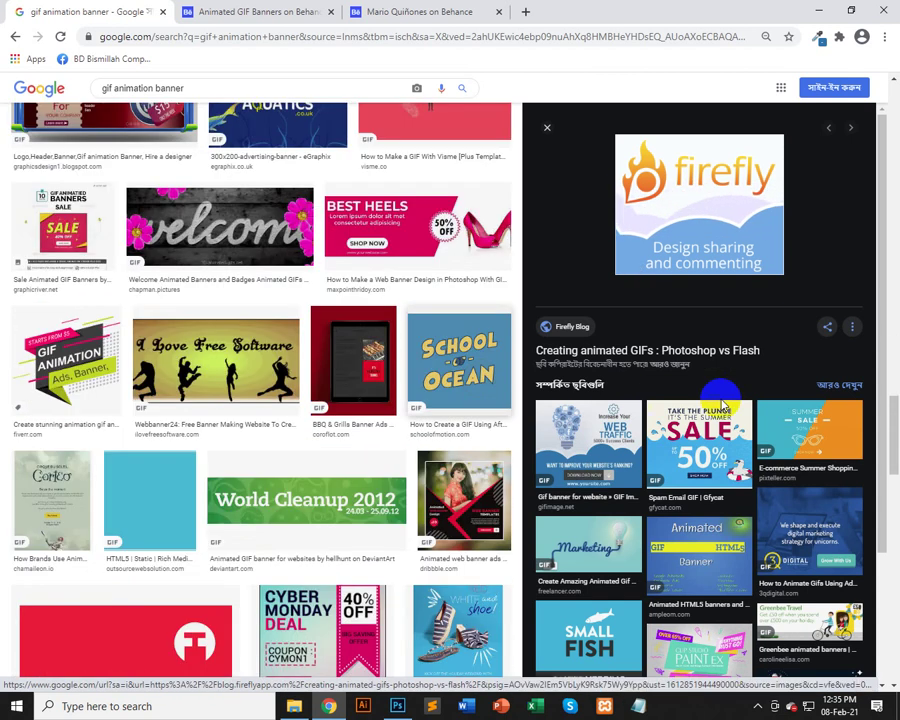
pyautogui.scroll(-4, 524, 410)
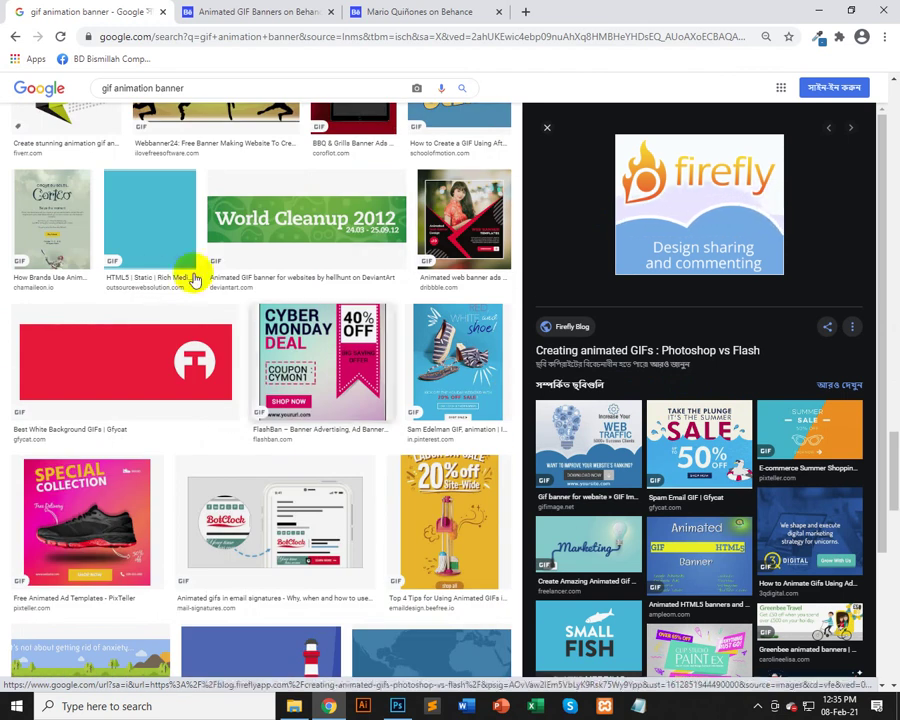
pyautogui.scroll(-1, 395, 452)
pyautogui.scroll(-1, 395, 452)
pyautogui.click(458, 220)
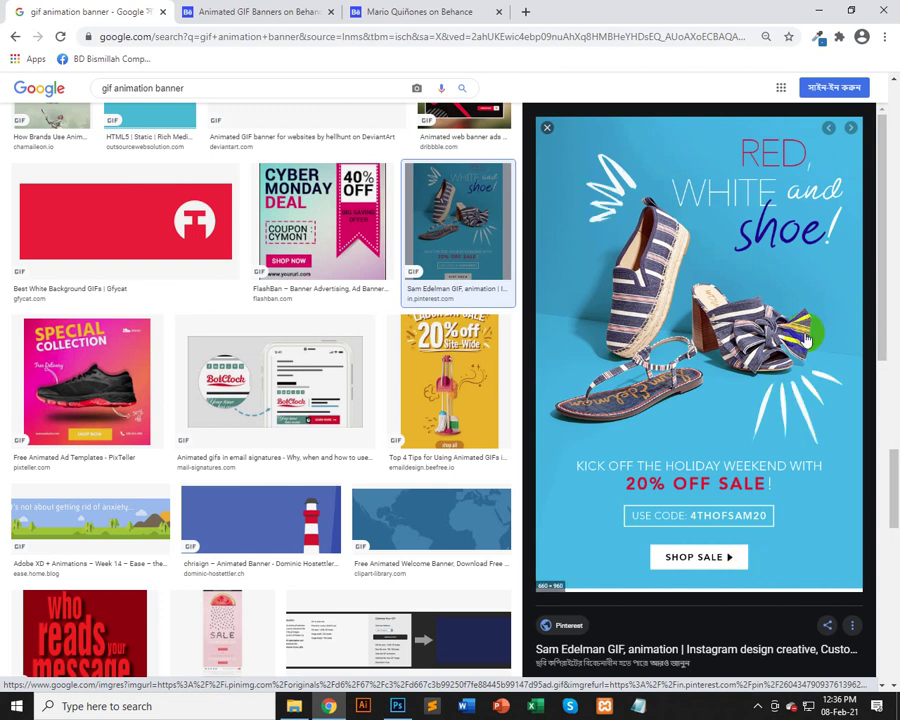
pyautogui.click(548, 131)
# - Find the Happy New Year banner from Tumgir further down the image results, preview it, and save it to the Music folder
pyautogui.scroll(-5, 854, 378)
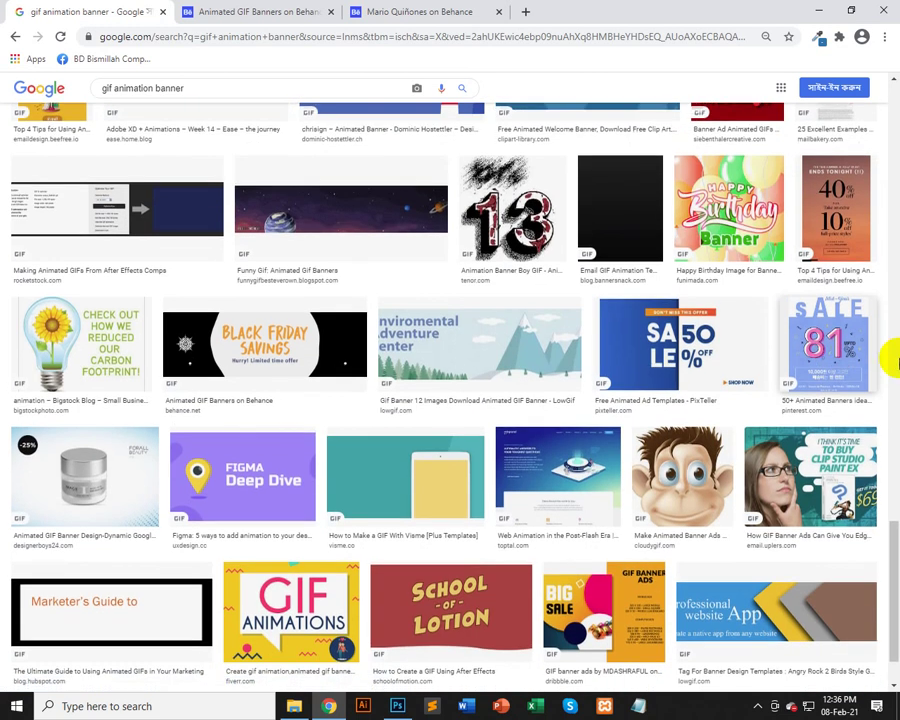
pyautogui.scroll(-5, 894, 364)
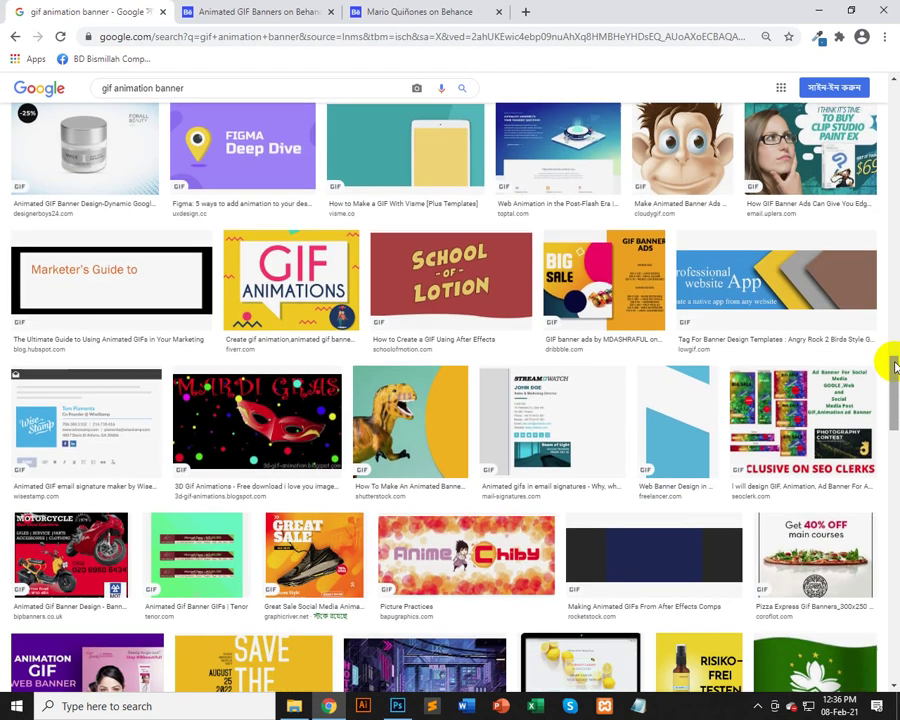
pyautogui.scroll(-1, 894, 364)
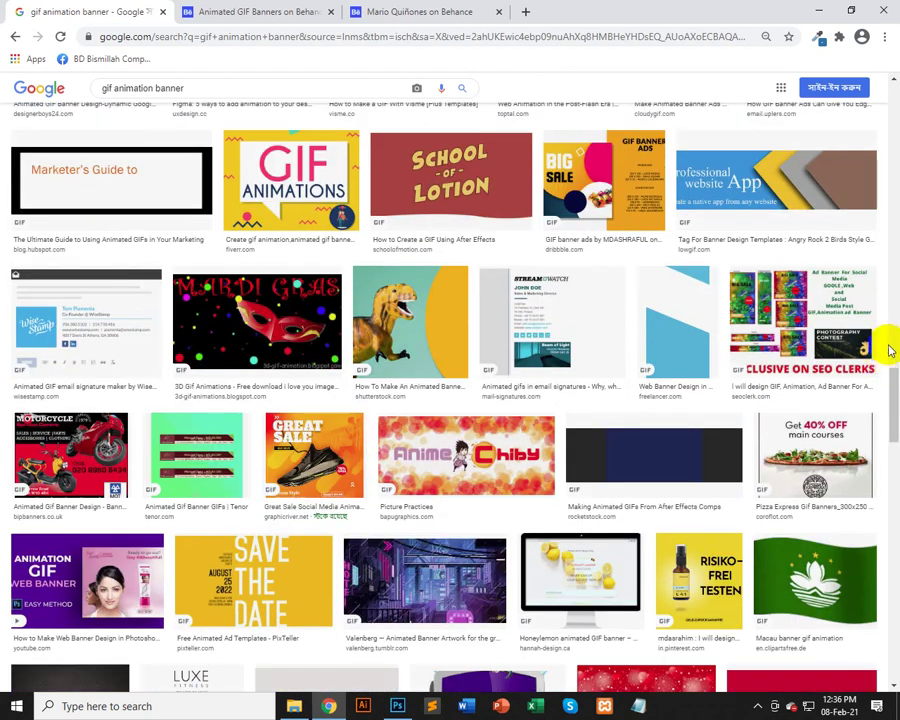
pyautogui.scroll(-7, 890, 350)
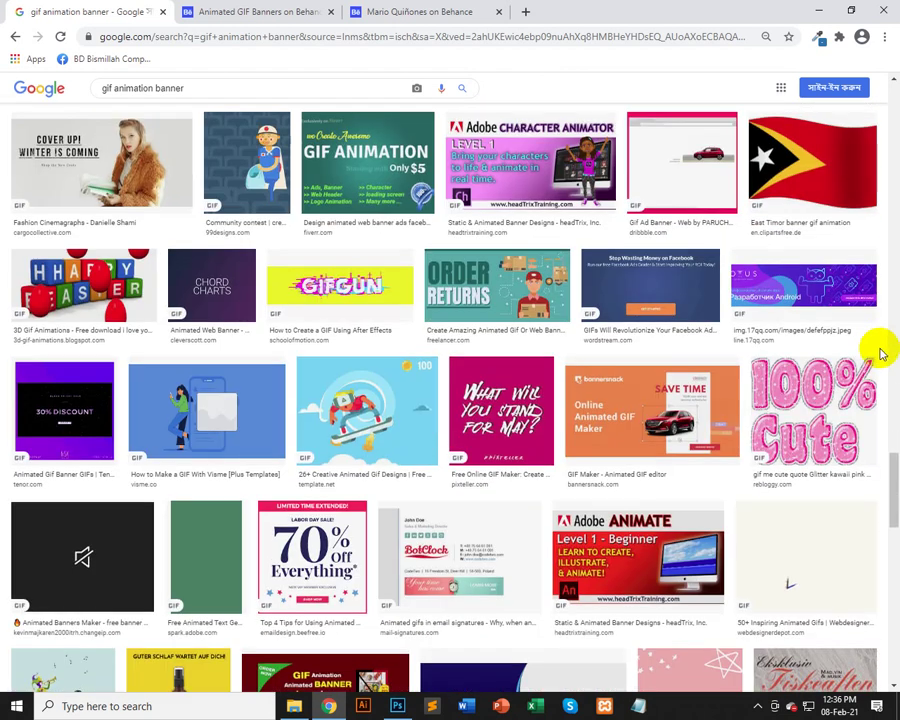
pyautogui.scroll(-4, 881, 354)
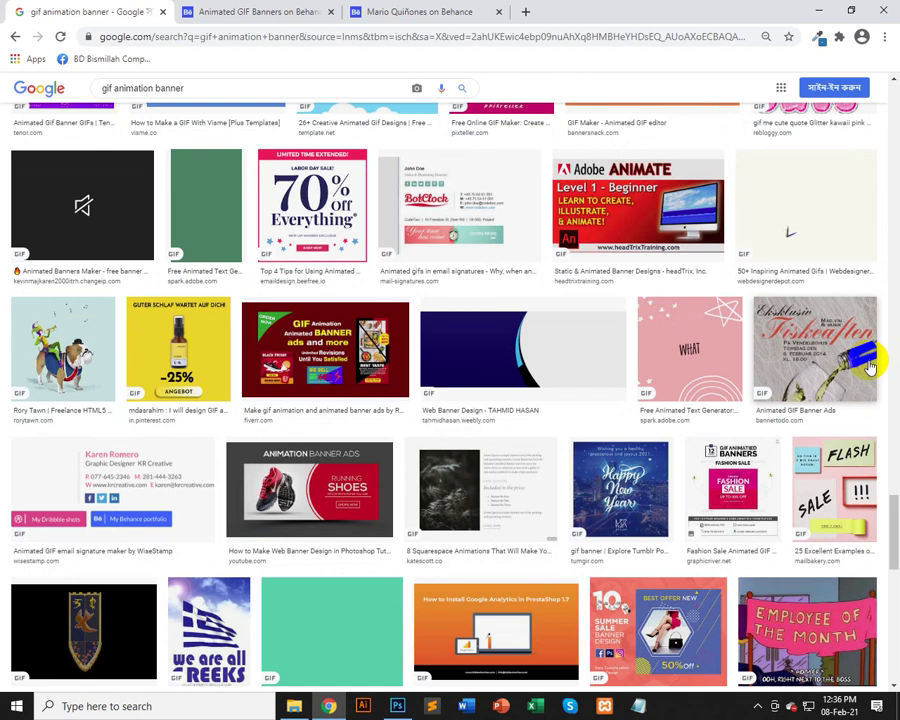
pyautogui.scroll(-2, 875, 330)
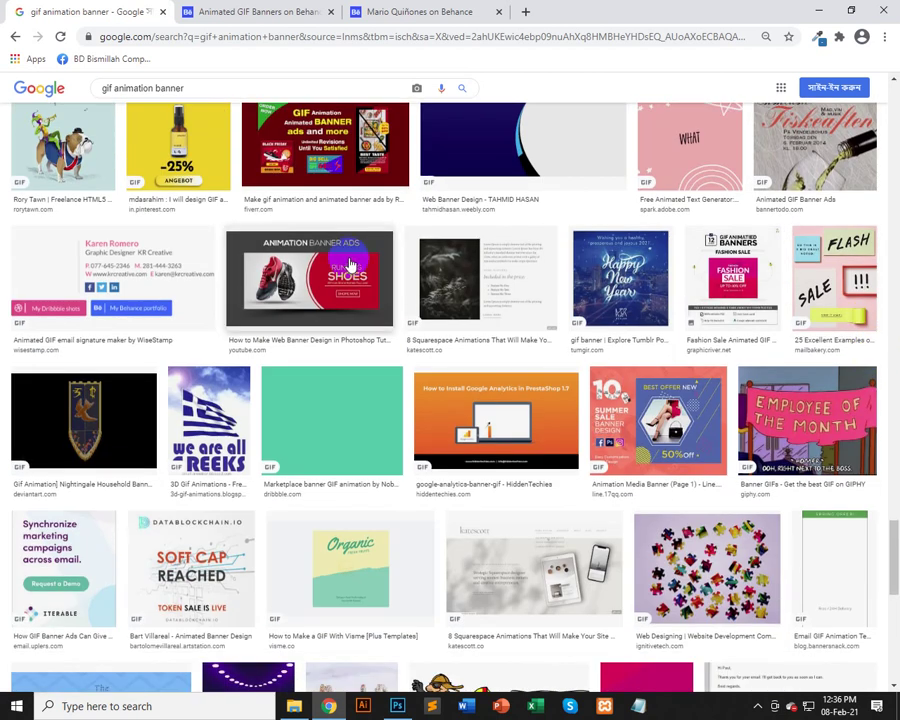
pyautogui.click(635, 285)
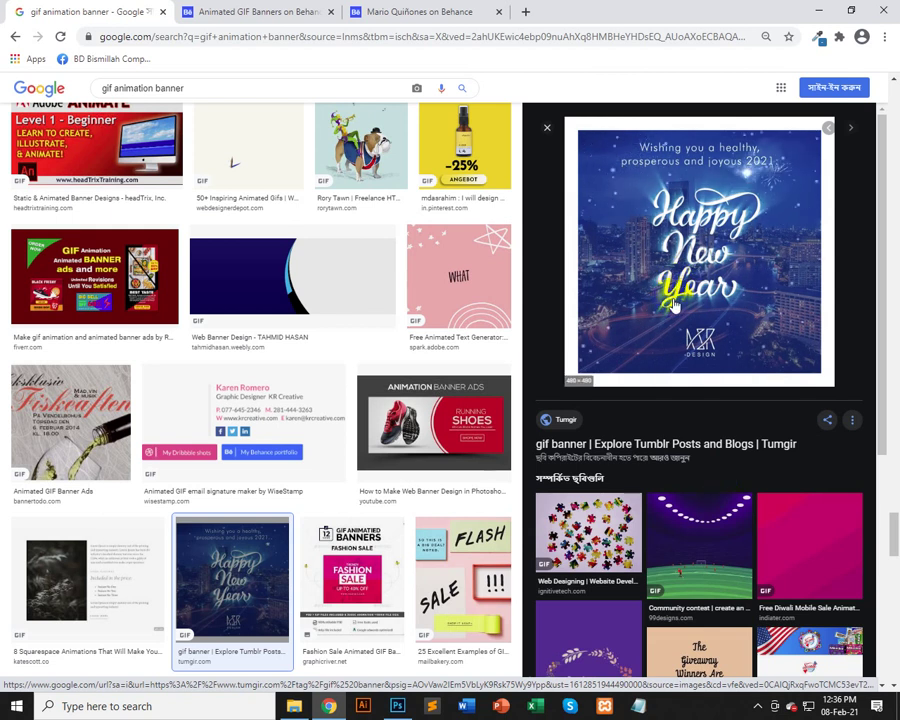
pyautogui.moveTo(673, 307); pyautogui.dragTo(518, 402)
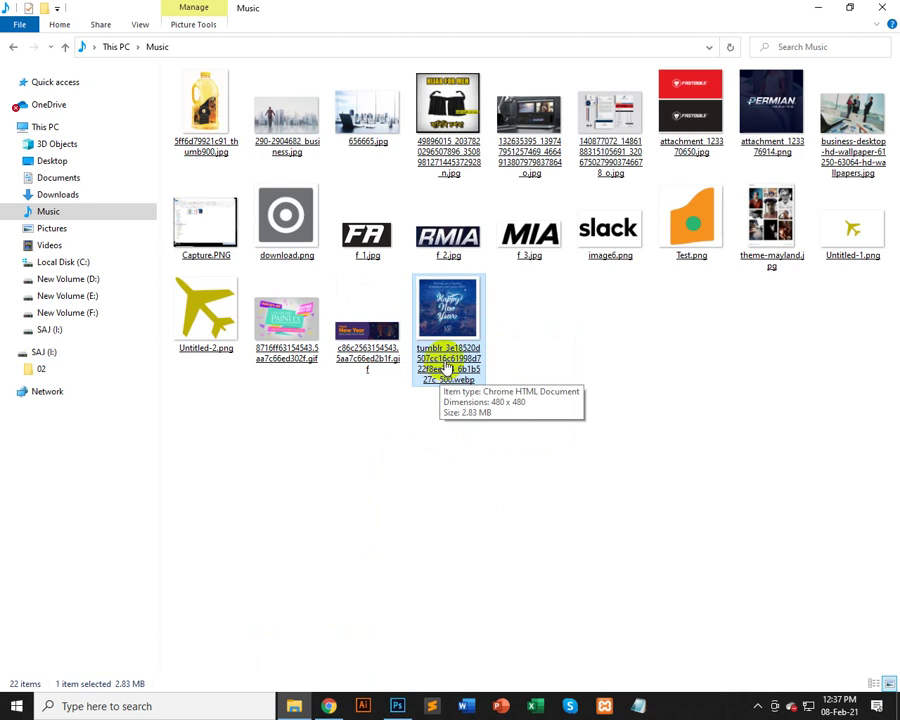
# - Check the file types of the two downloaded GIF banners and the Happy New Year image in the Music folder, and close the folder
pyautogui.click(383, 361)
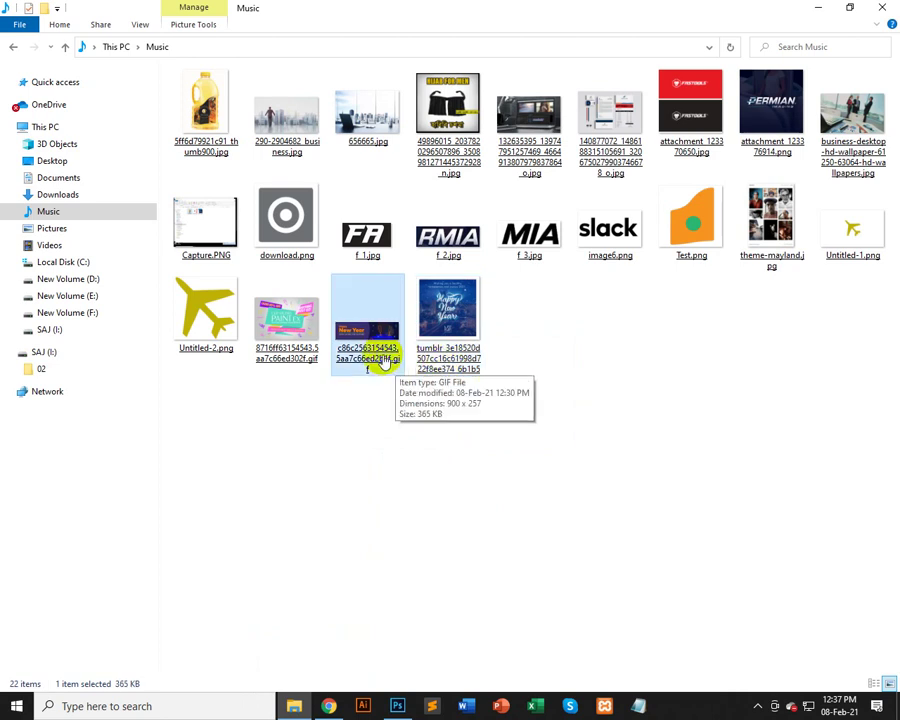
pyautogui.click(288, 353)
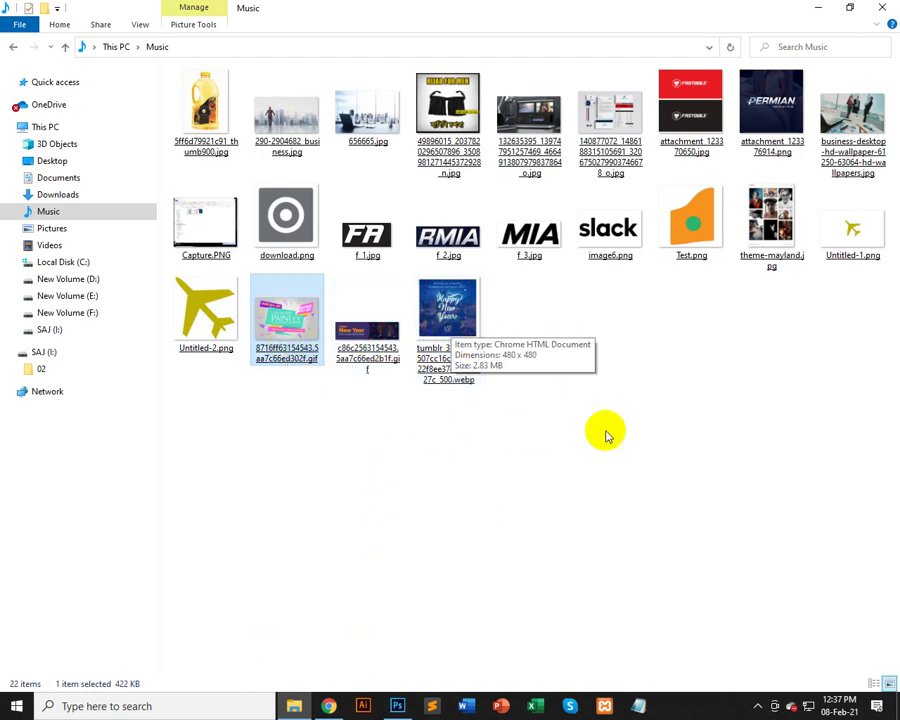
pyautogui.click(535, 388)
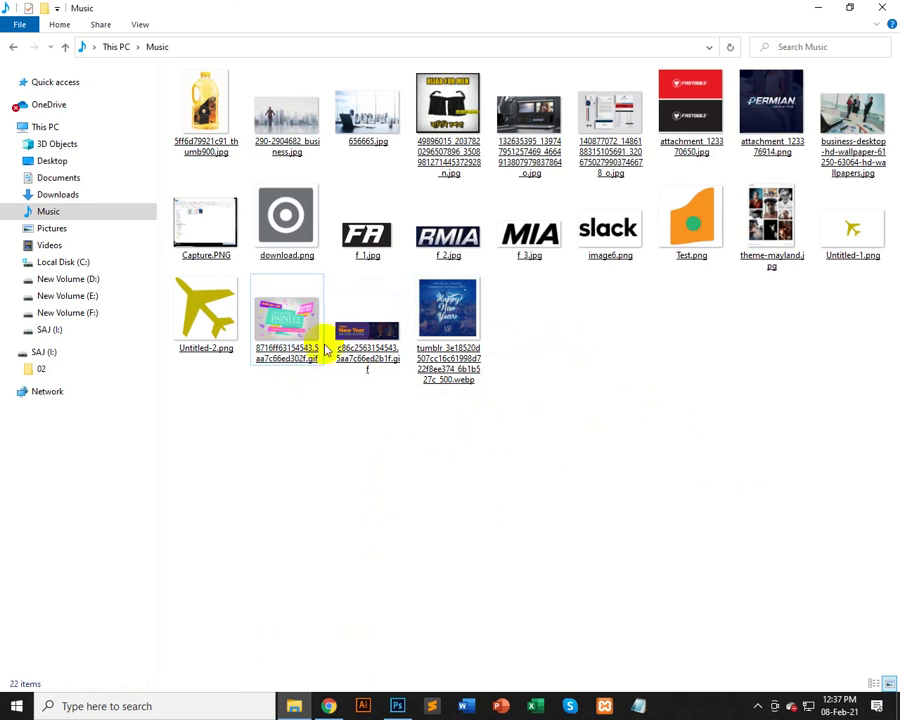
pyautogui.click(888, 8)
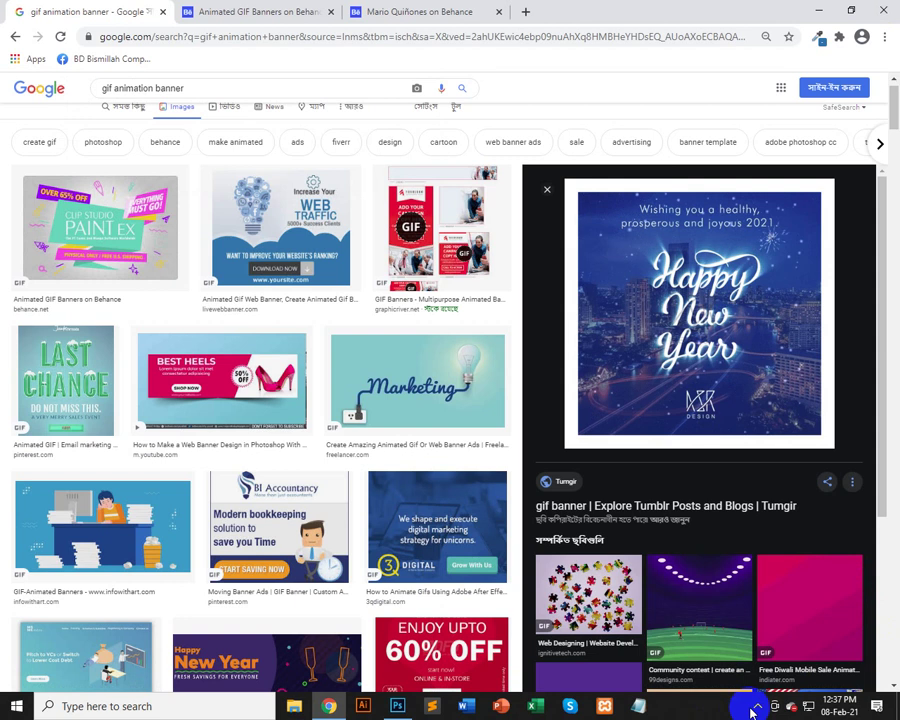